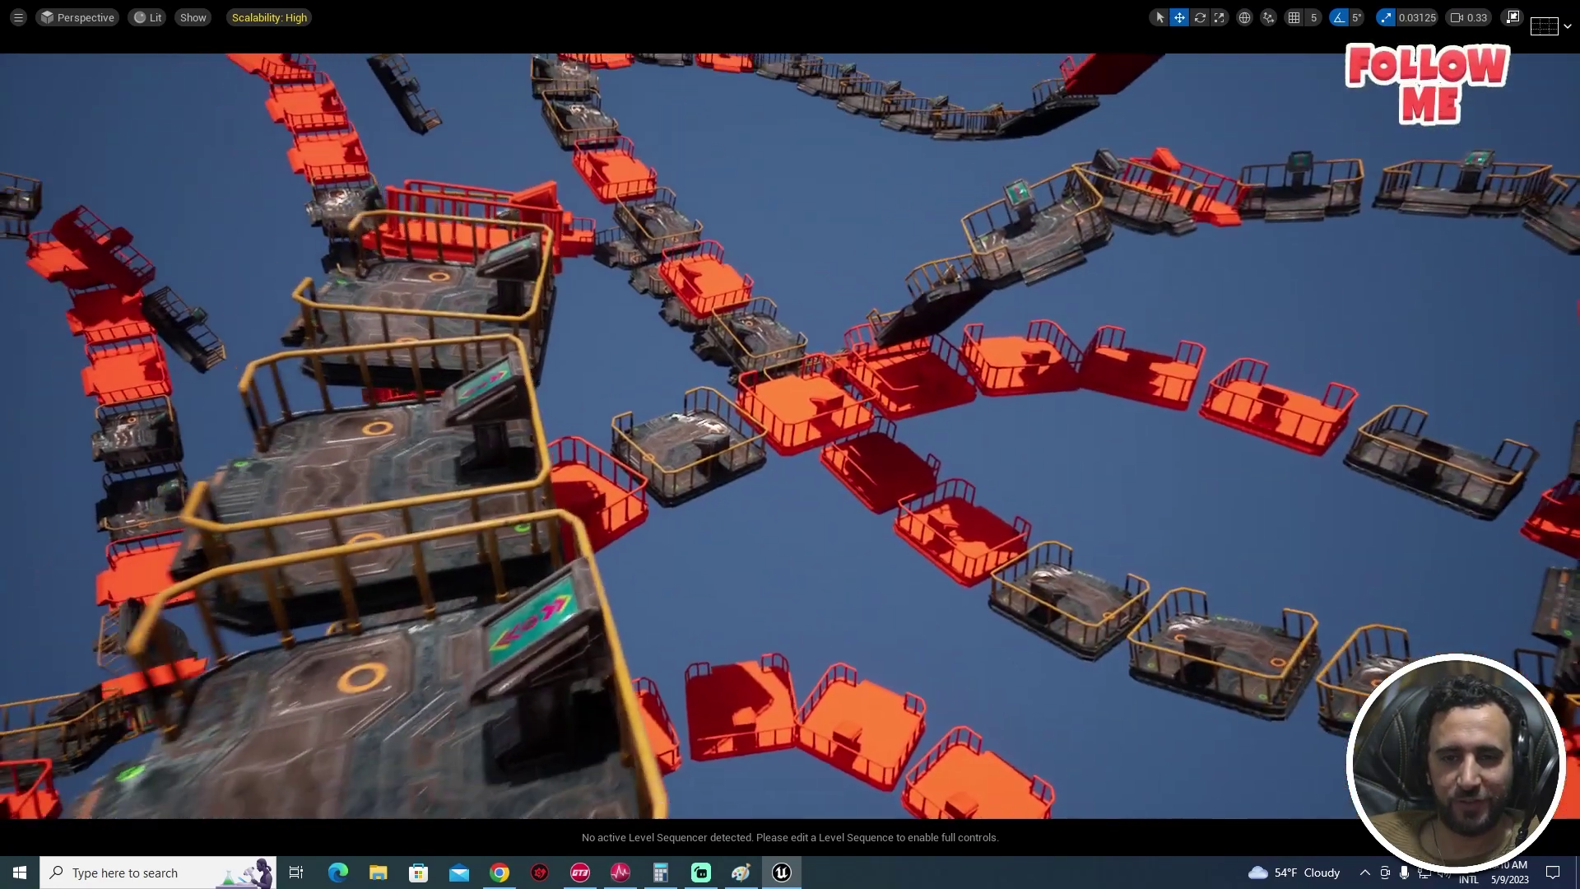
Step: Leave the full-screen viewport and create a new level from the Basic template
key(F11)
click(62, 10)
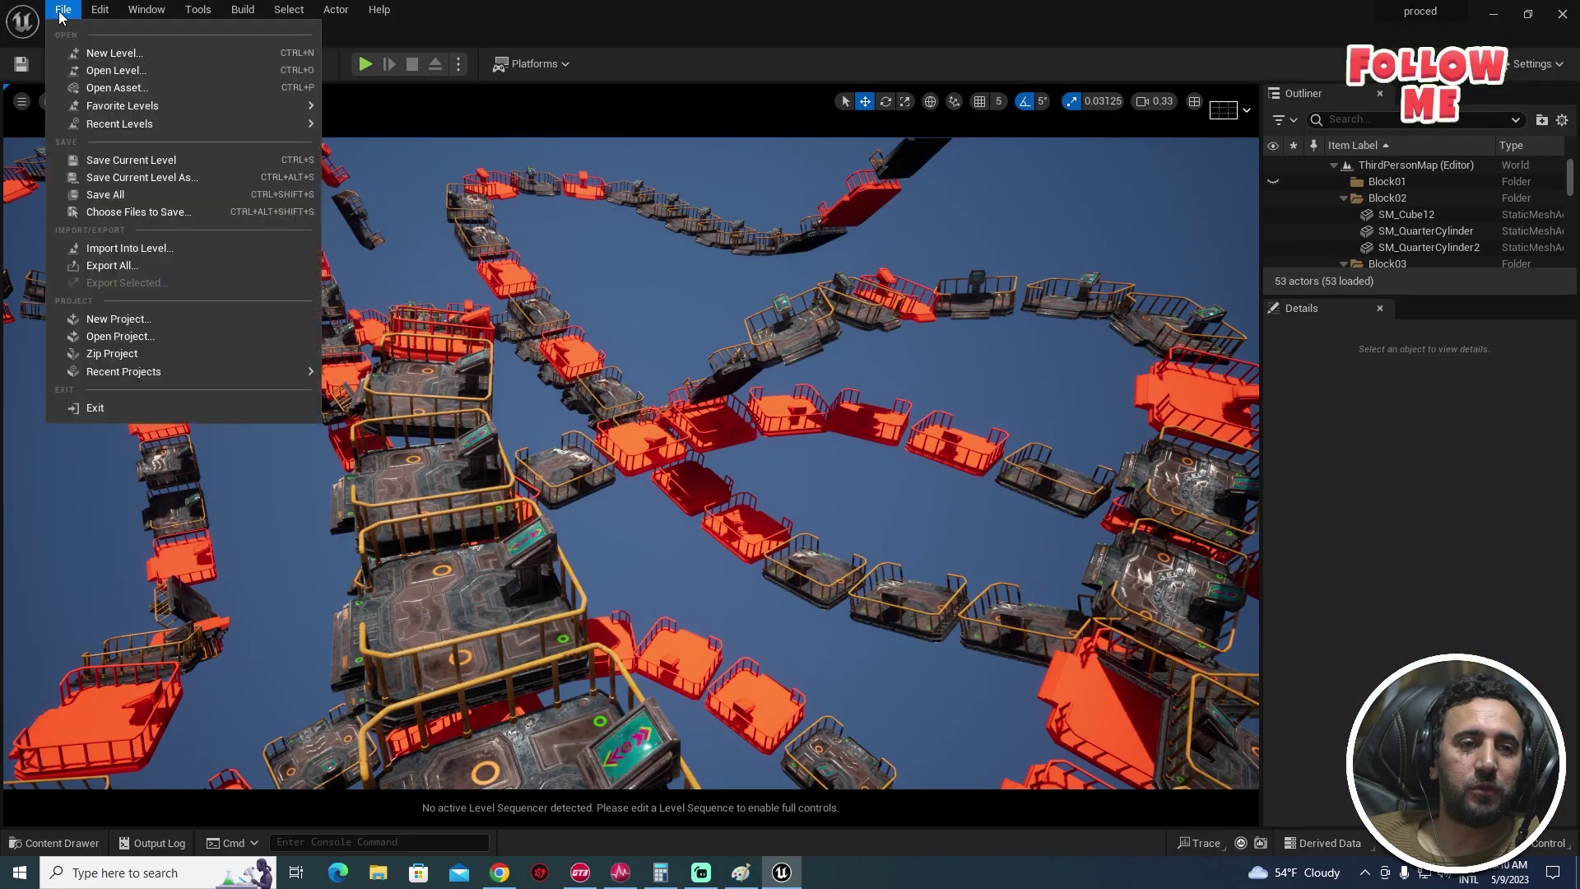
click(91, 51)
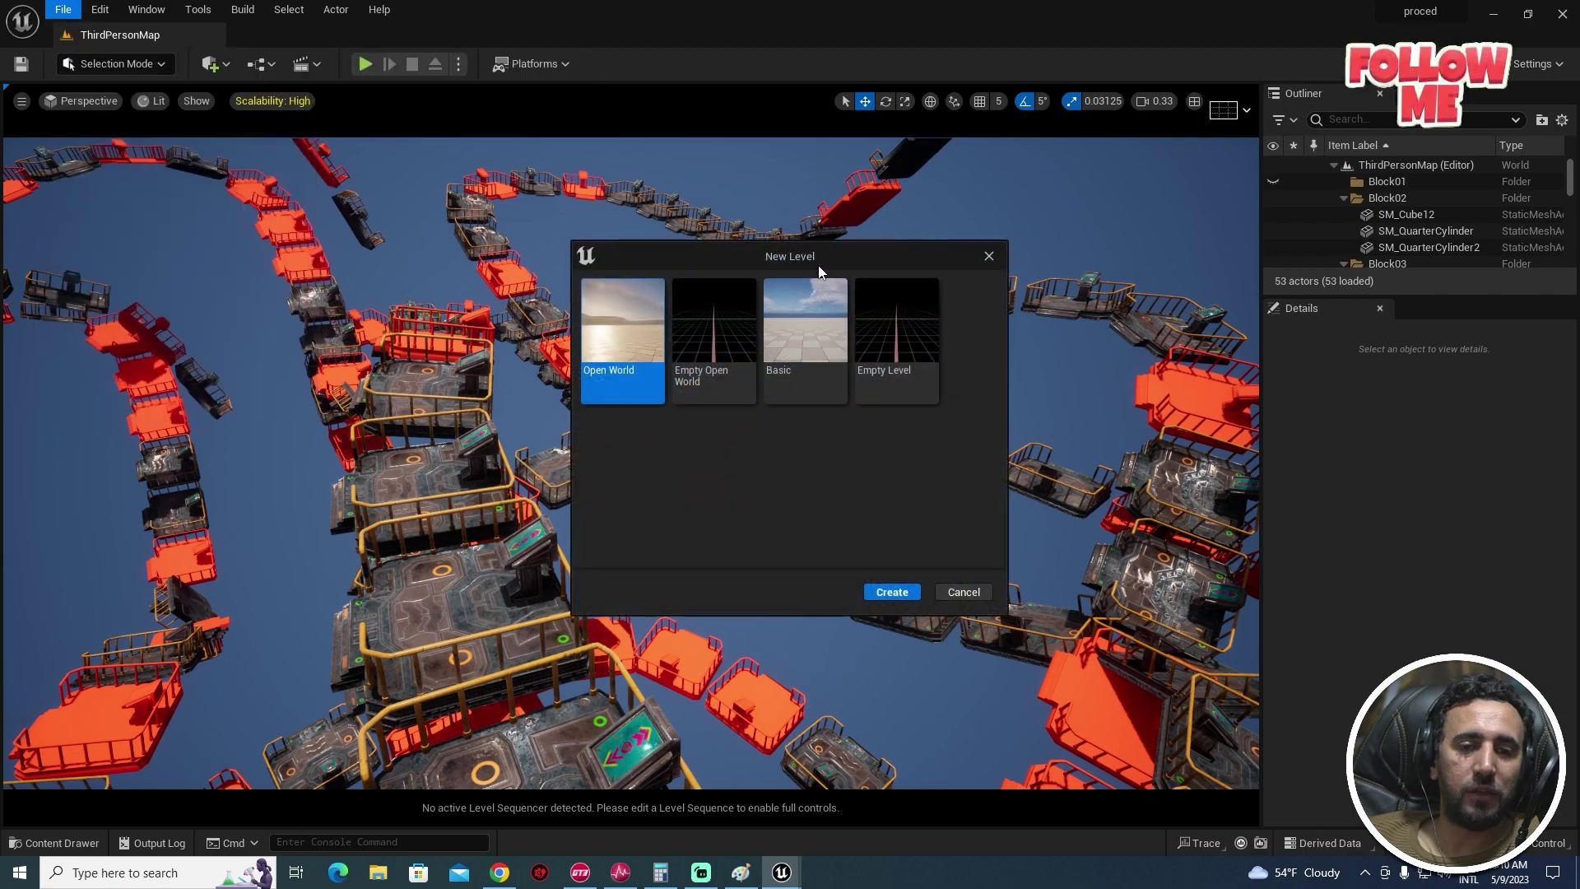
double_click(788, 324)
right_drag(836, 441, 836, 576)
mouse_move(767, 469)
right_down()
mouse_move(767, 346)
mouse_move(947, 510)
mouse_move(823, 428)
mouse_move(767, 469)
right_up()
Step: Force delete the TEST folder and its assets from the project content
key(ctrl+space)
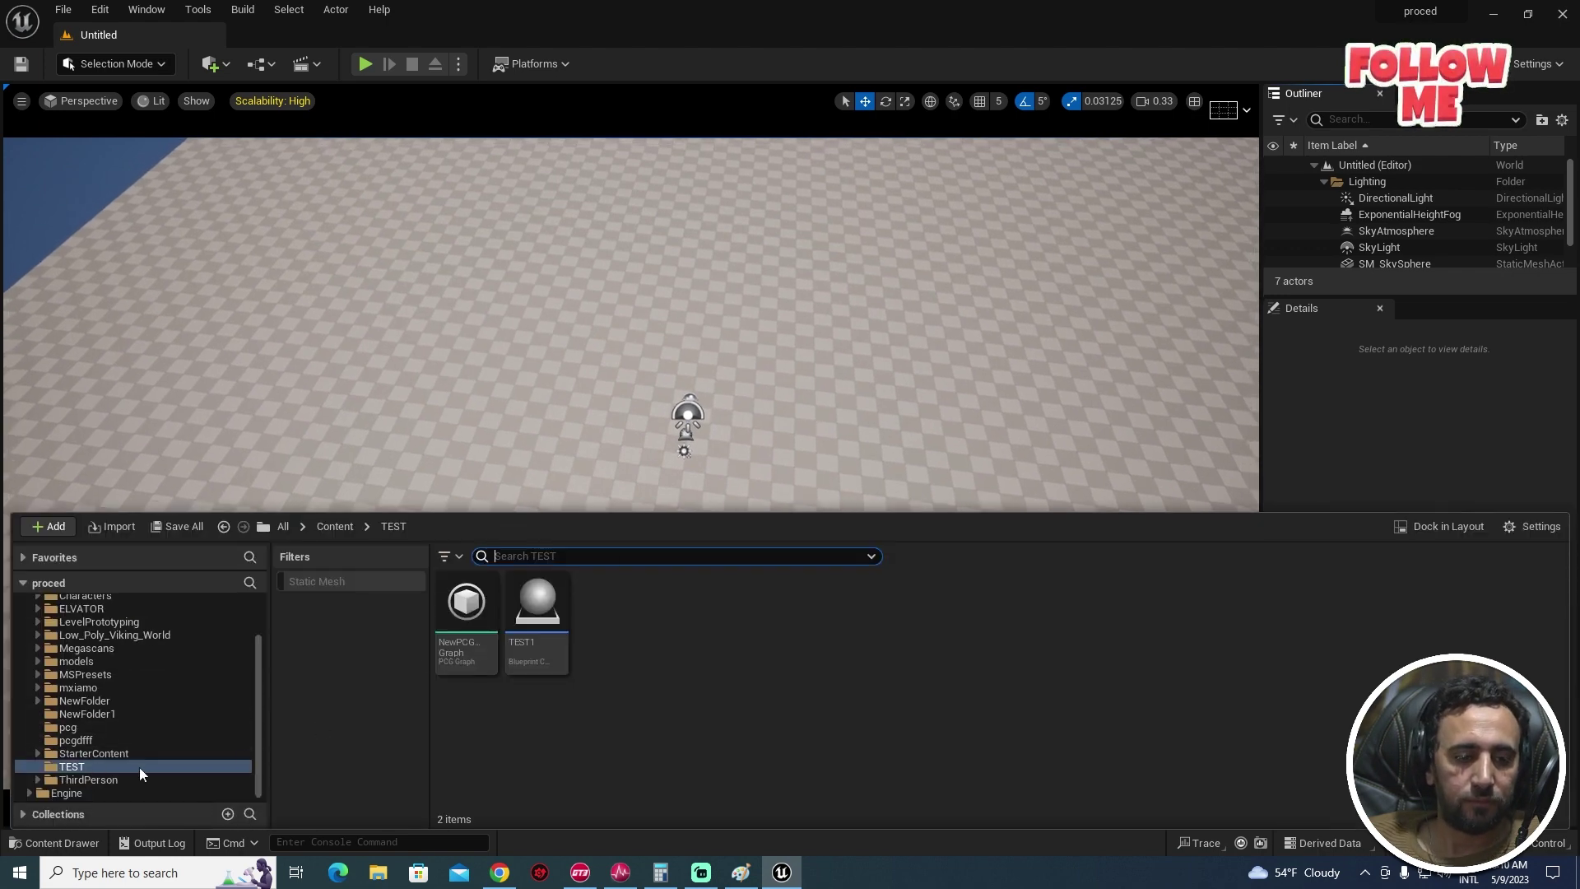
click(73, 767)
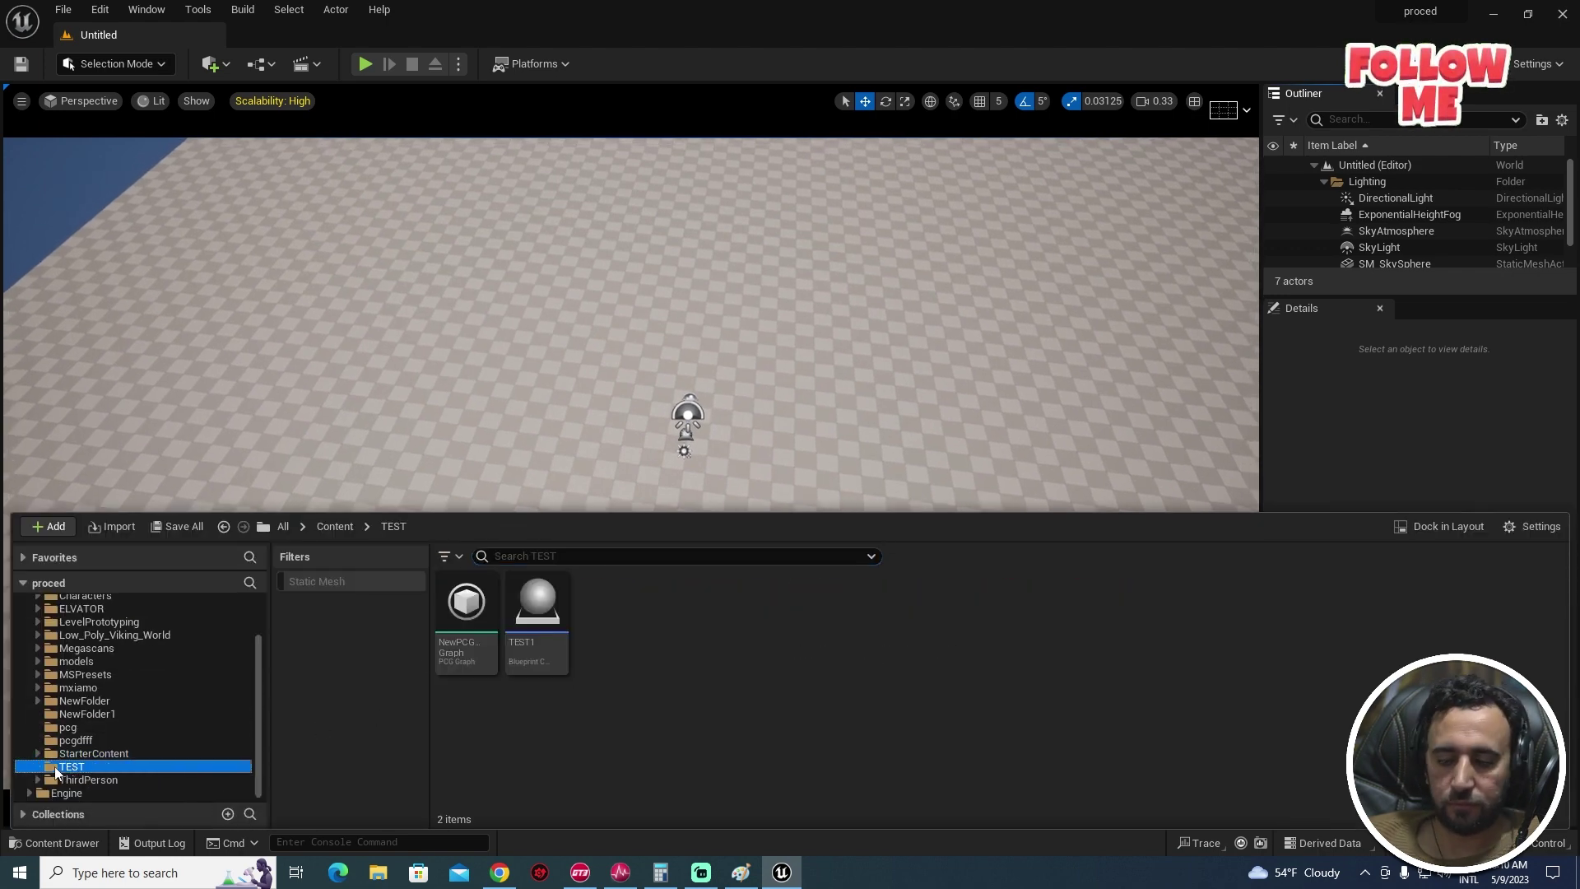
key(Delete)
click(94, 802)
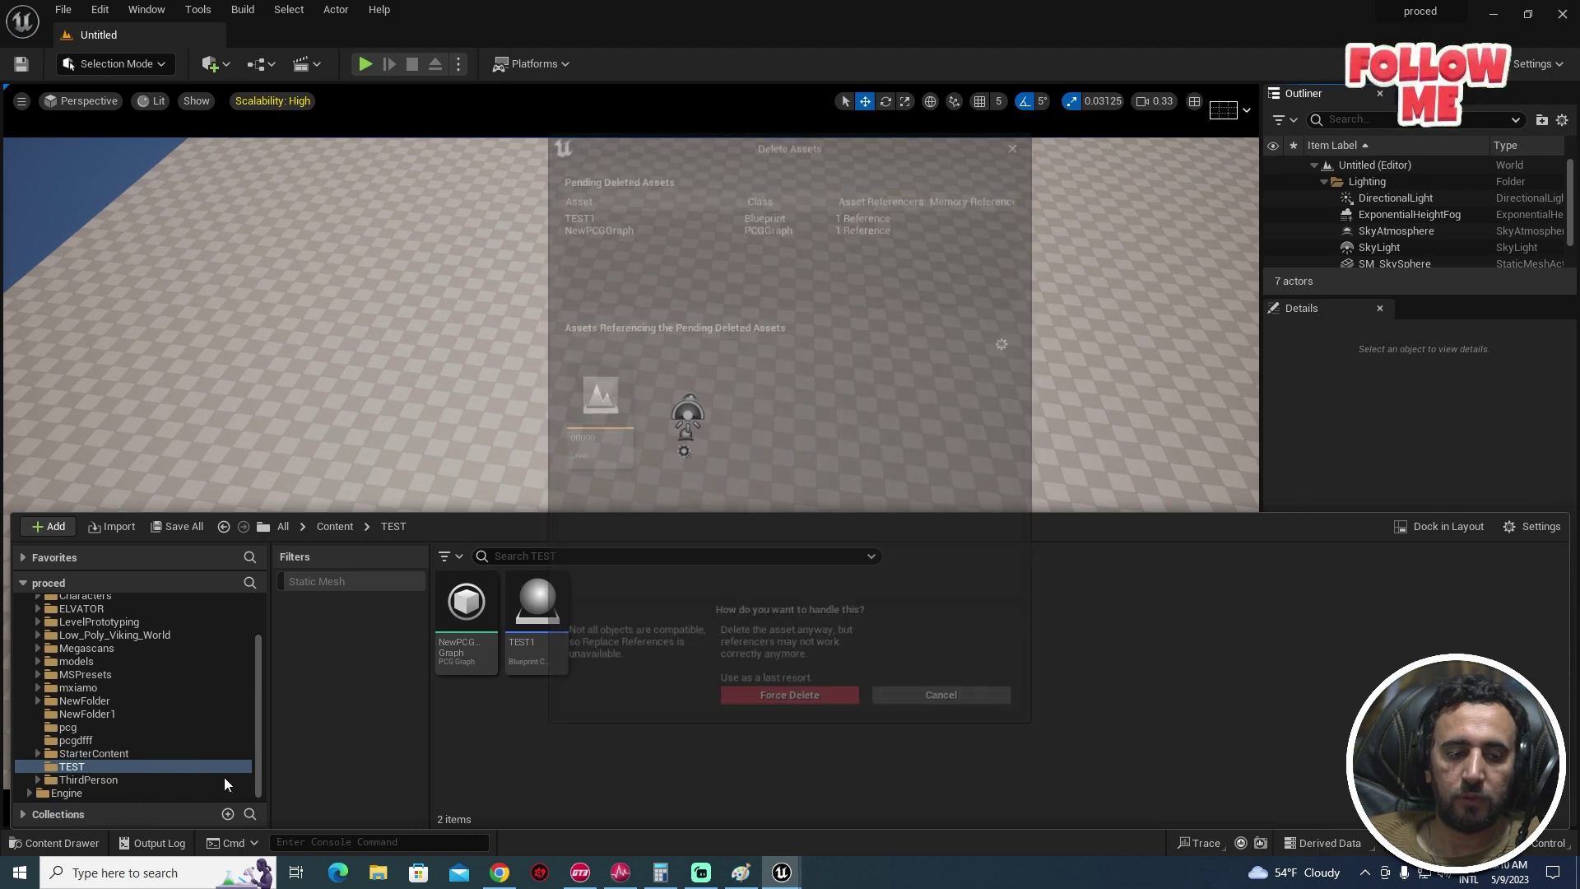
click(819, 705)
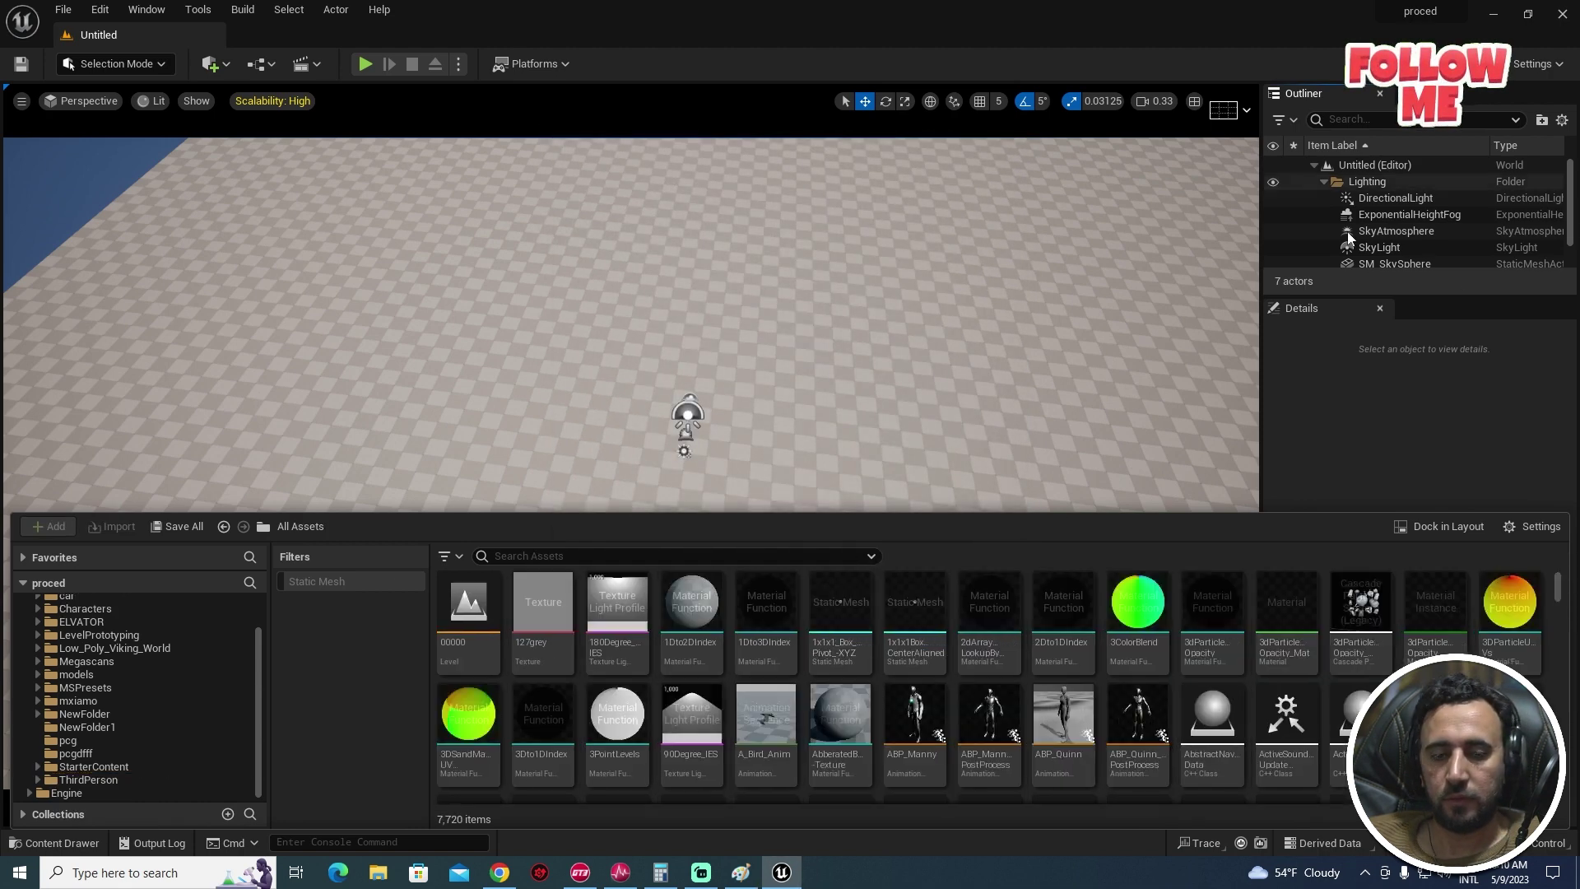
Step: Create a folder named a_test in the Content root and open it
scroll(123, 658, up, 2)
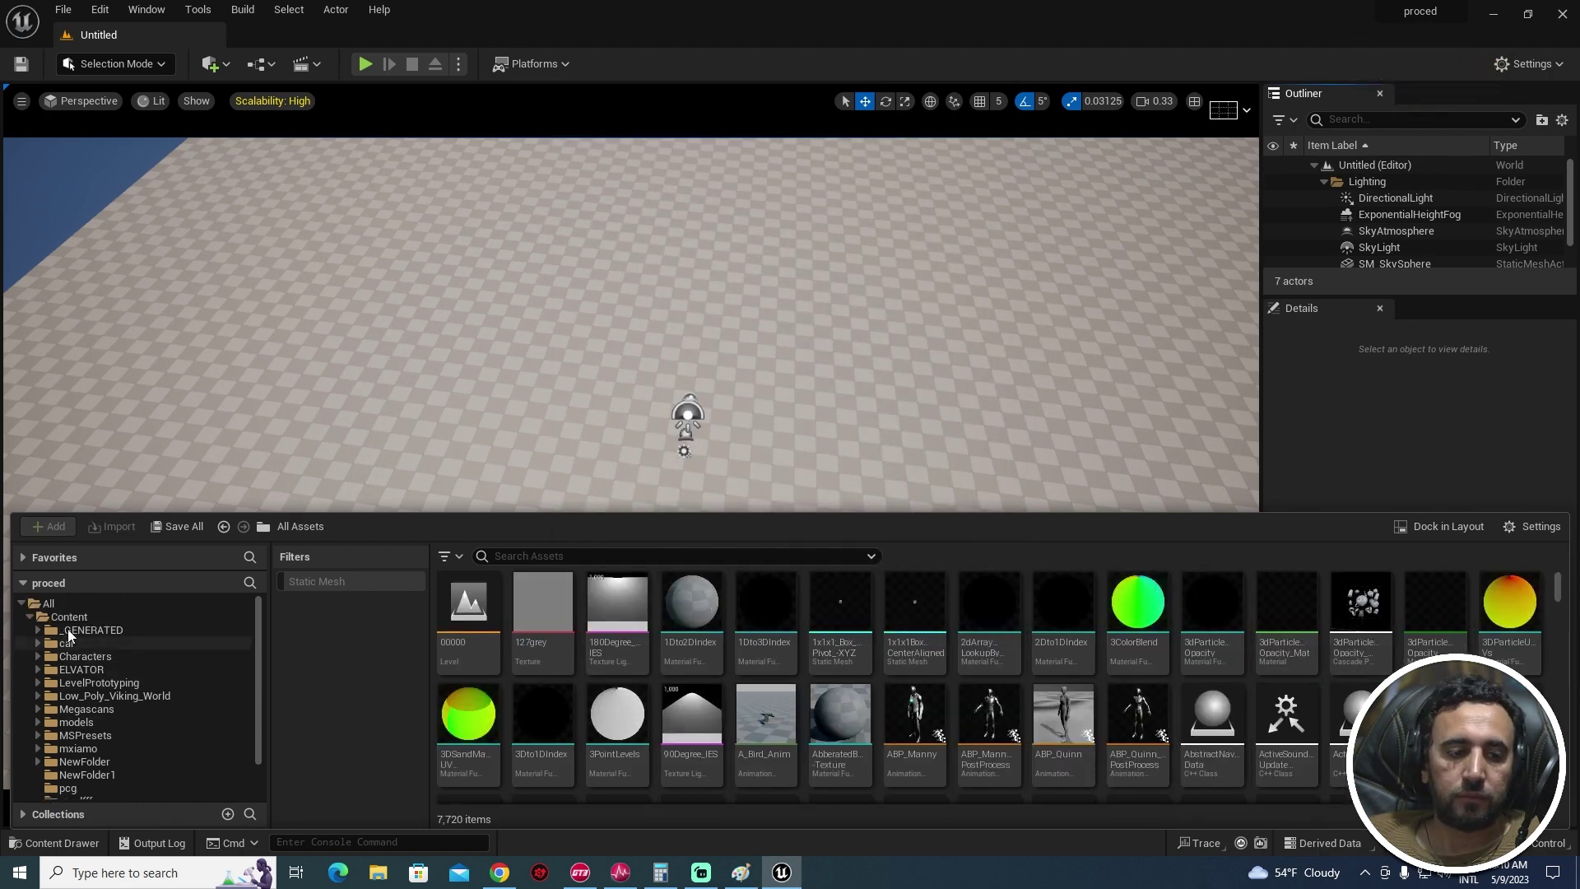
click(69, 616)
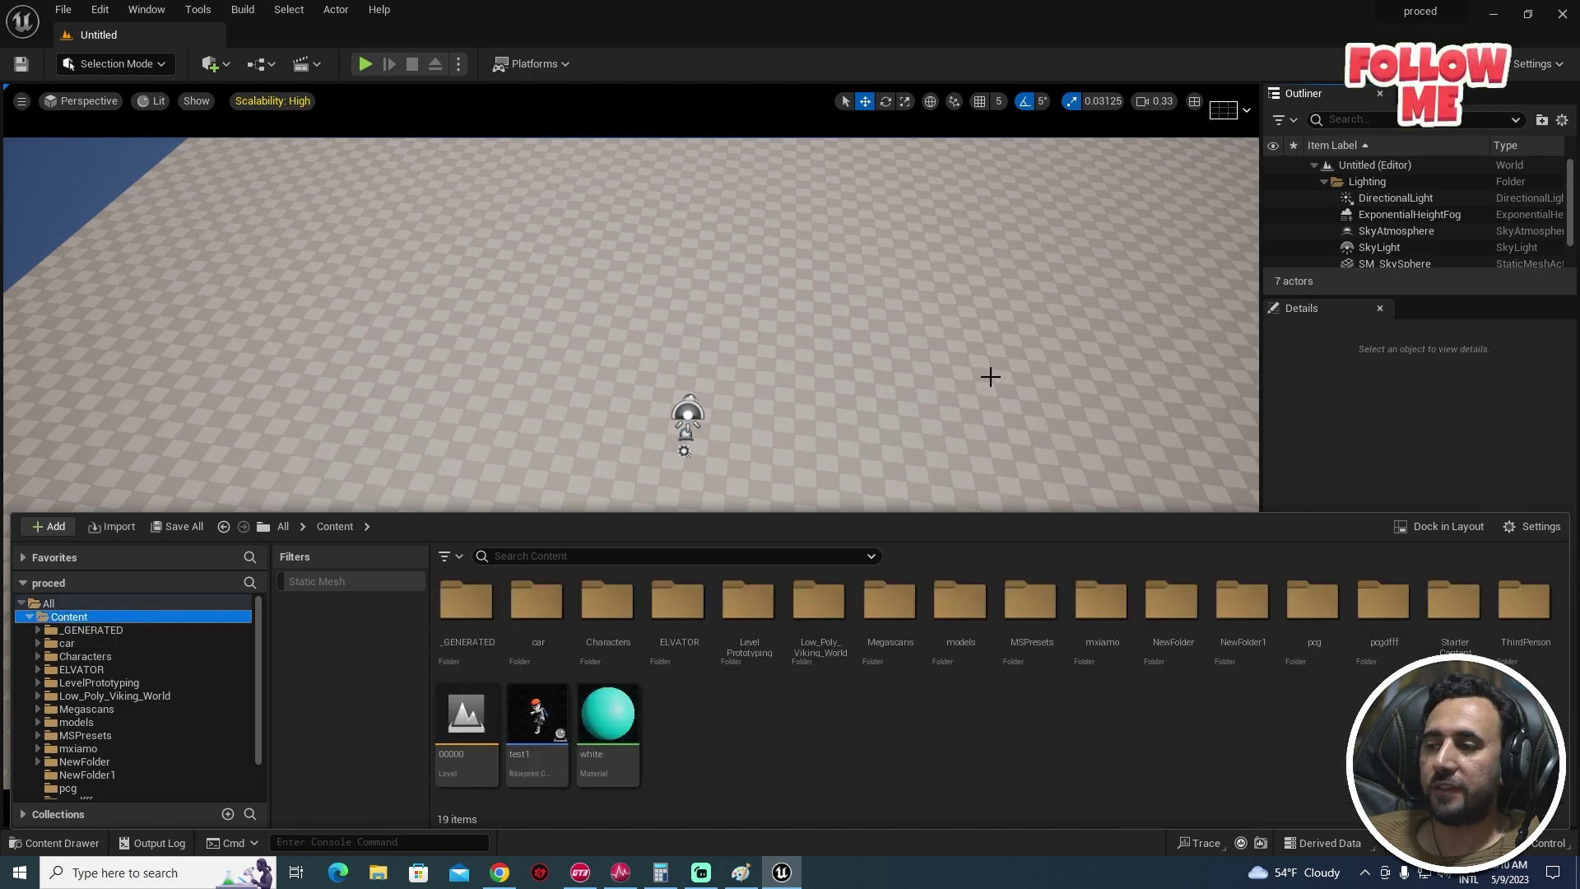
click(47, 527)
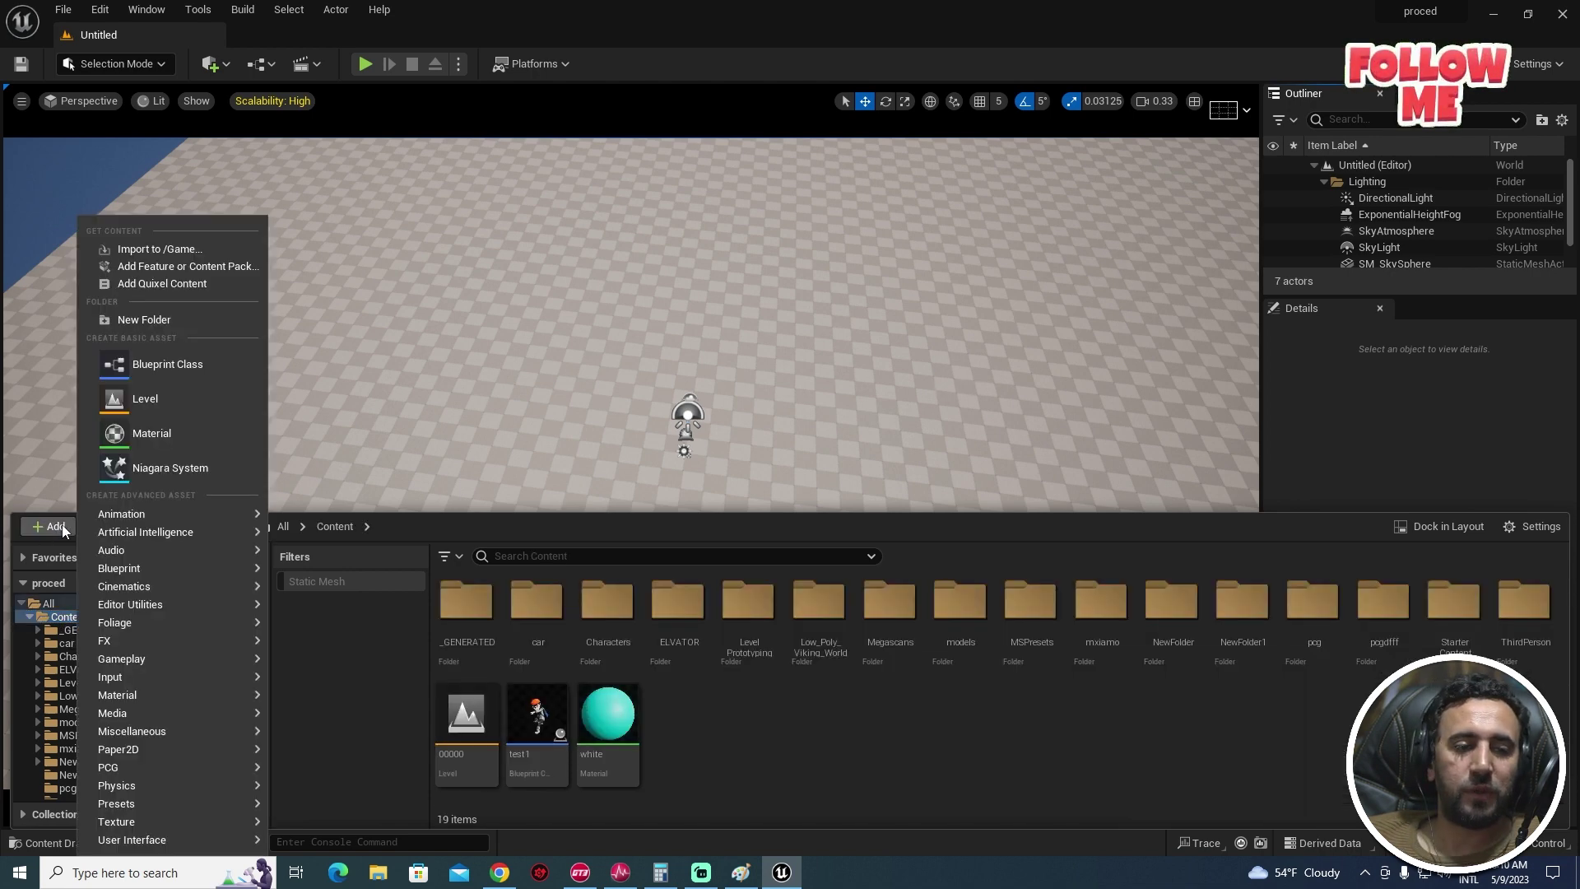
click(160, 318)
text(a)
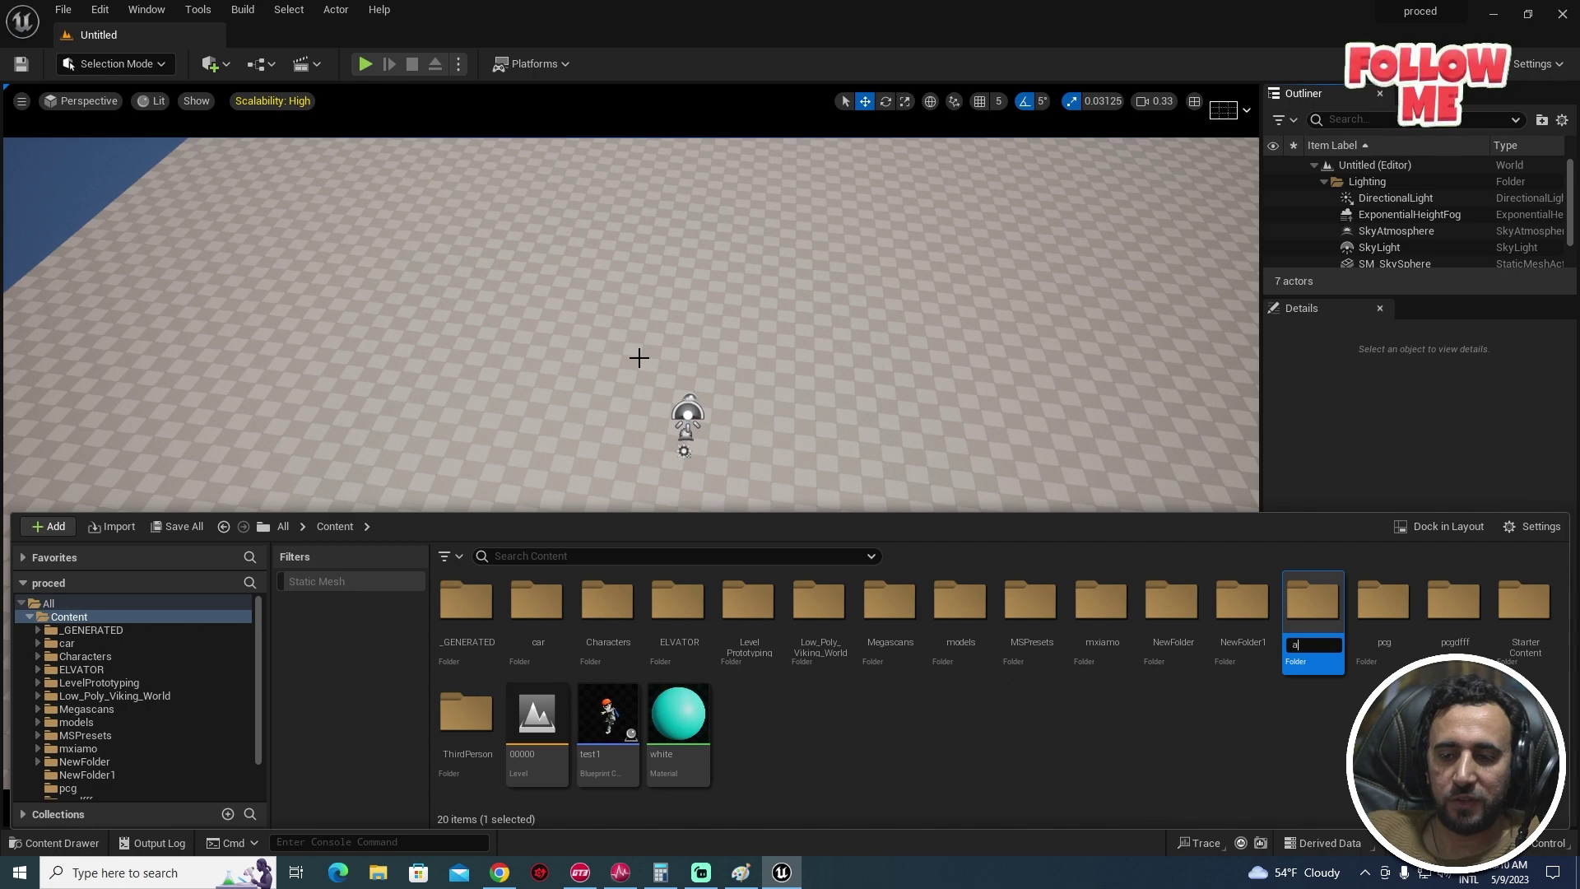
text(_test)
key(Return)
key(Return)
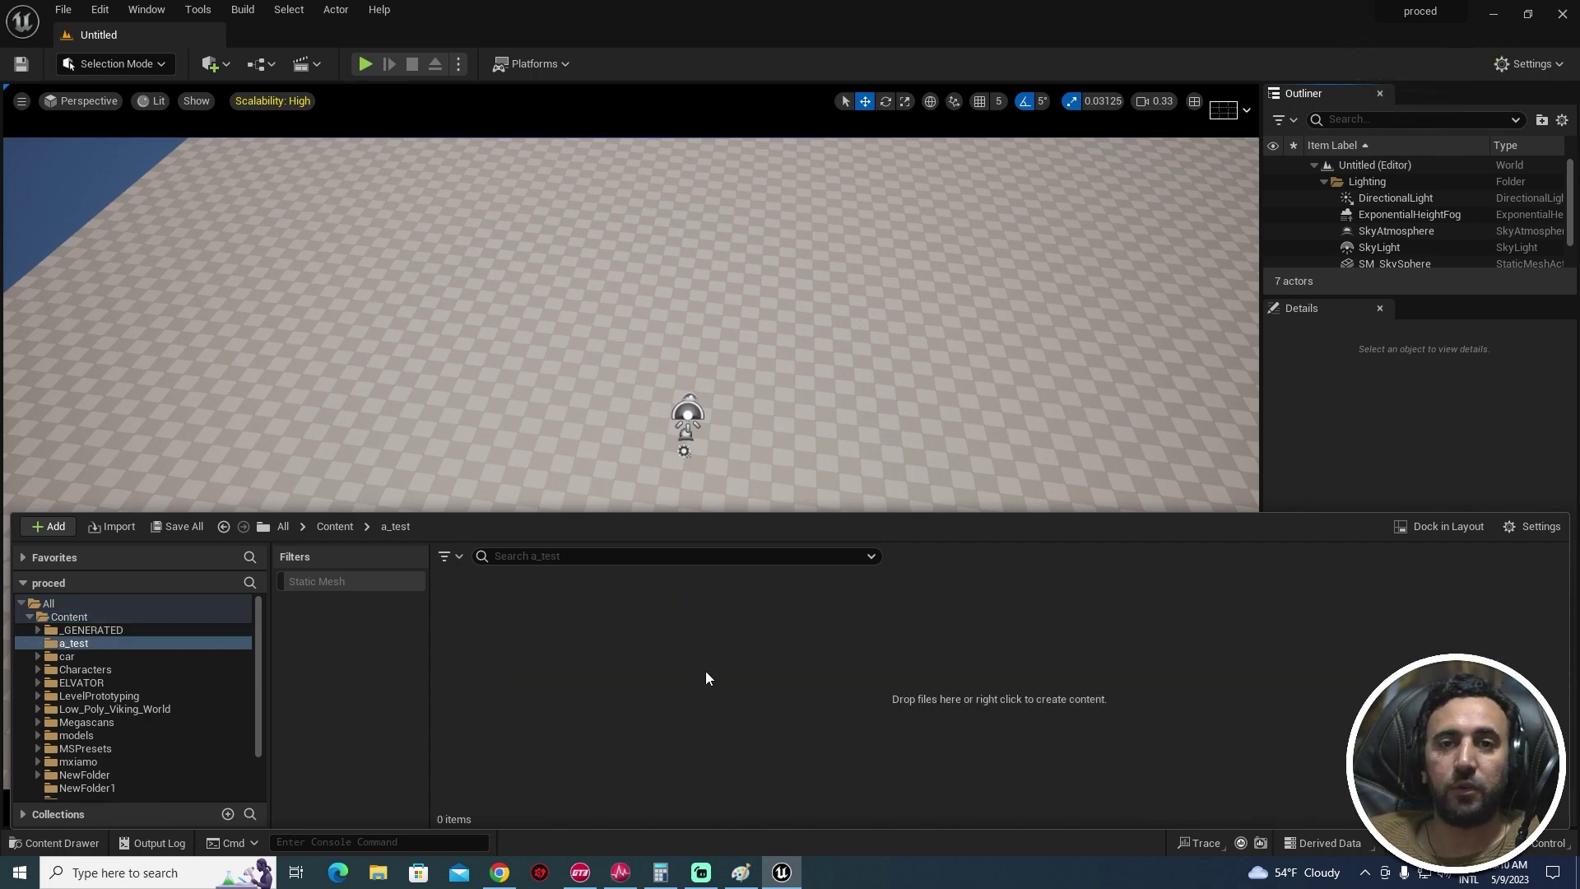
Step: Create a Blueprint Class with Actor as parent in the a_test folder and name it test_01
right_click(659, 689)
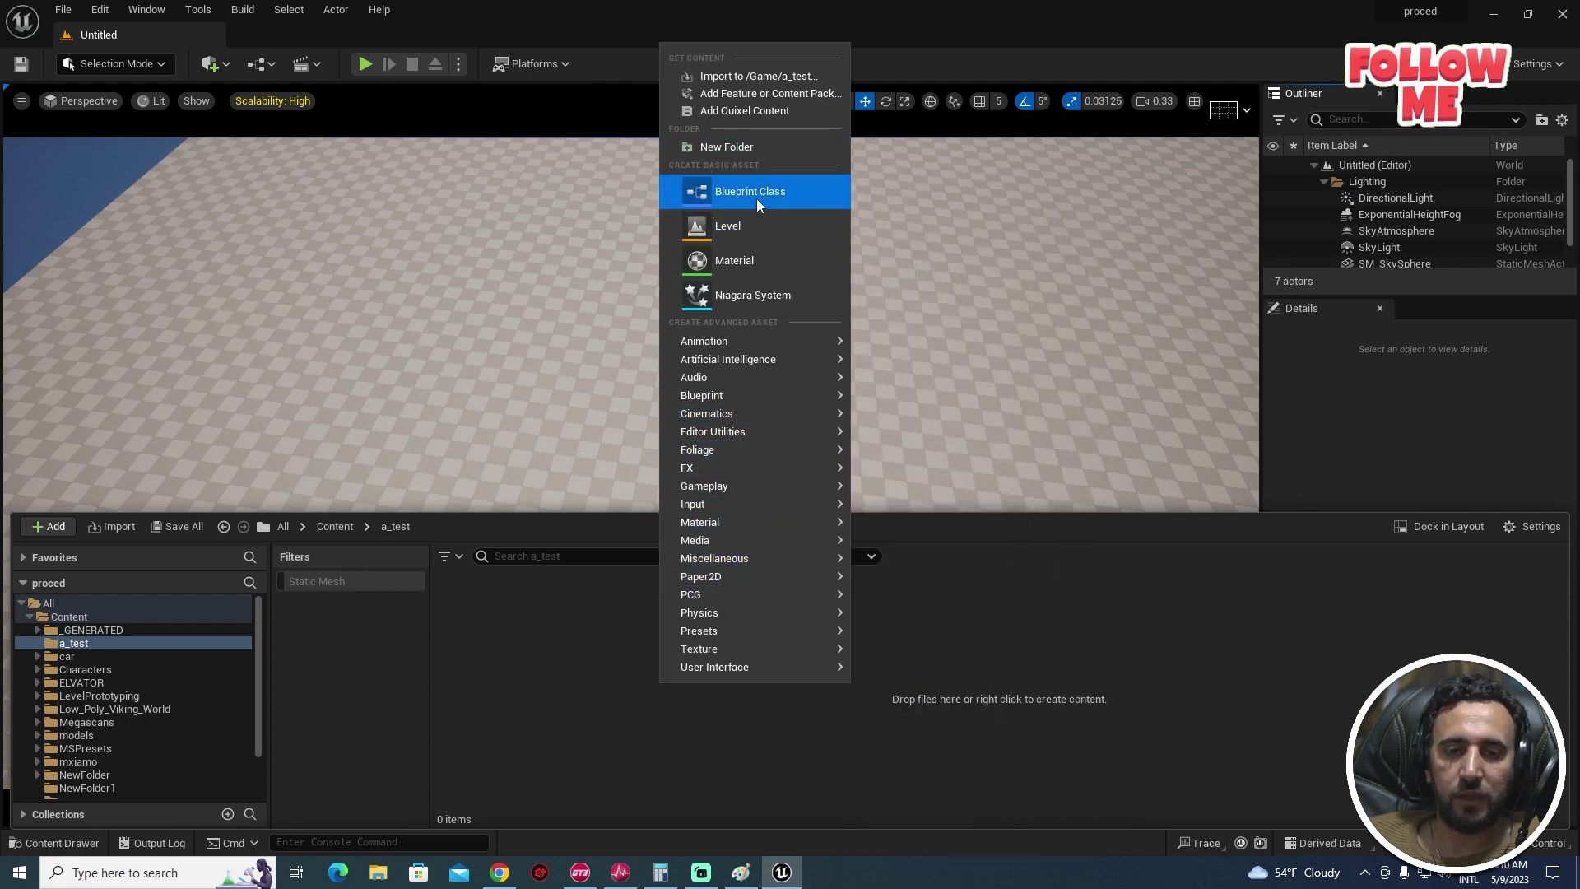
click(757, 196)
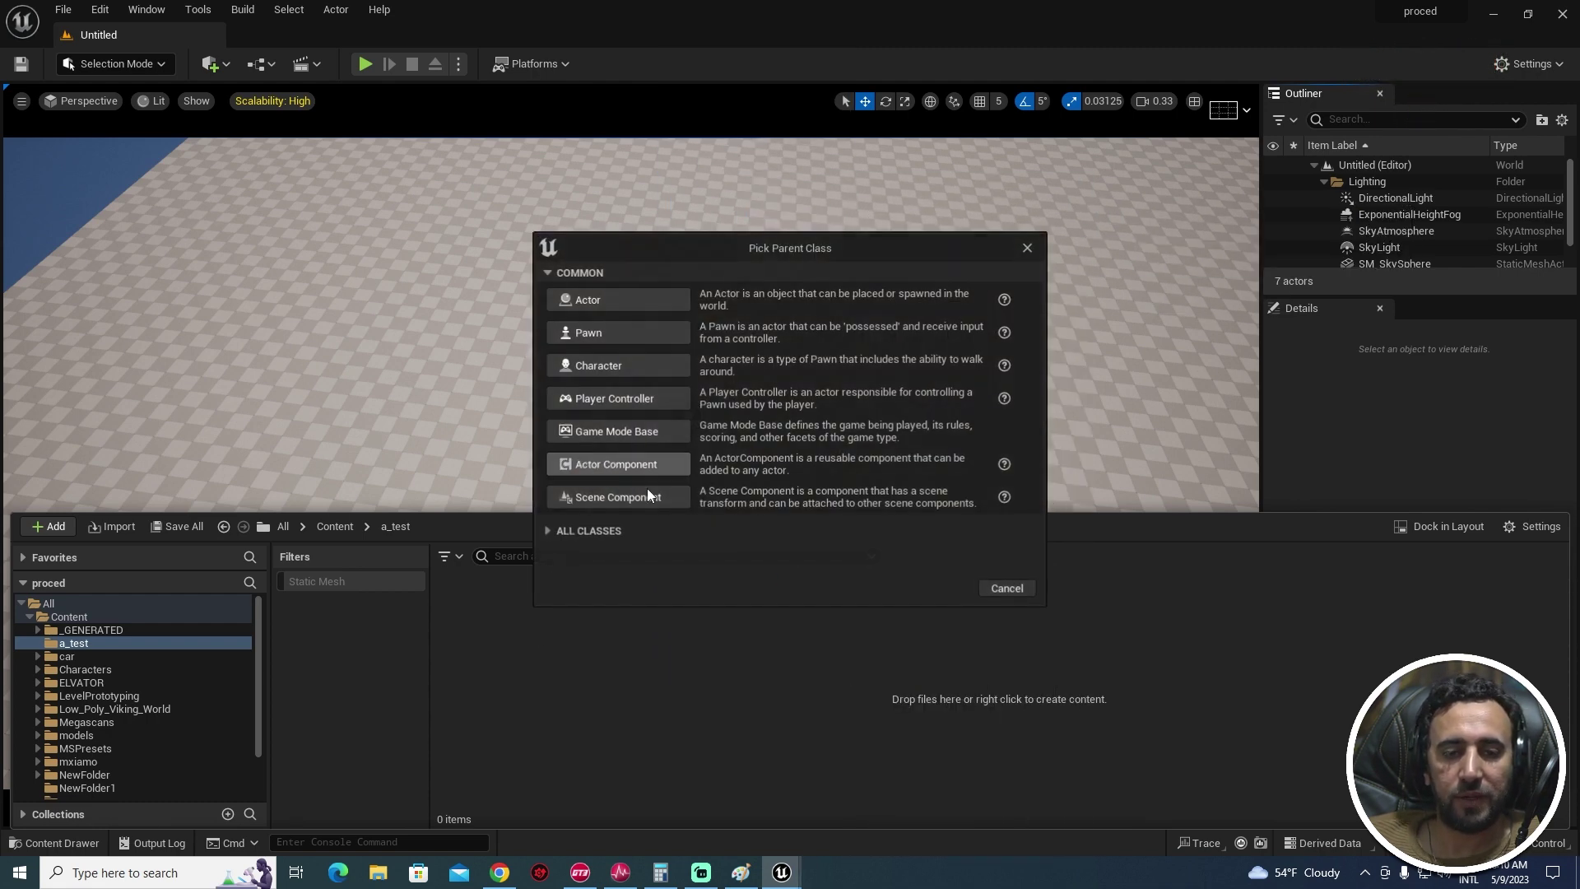
click(605, 296)
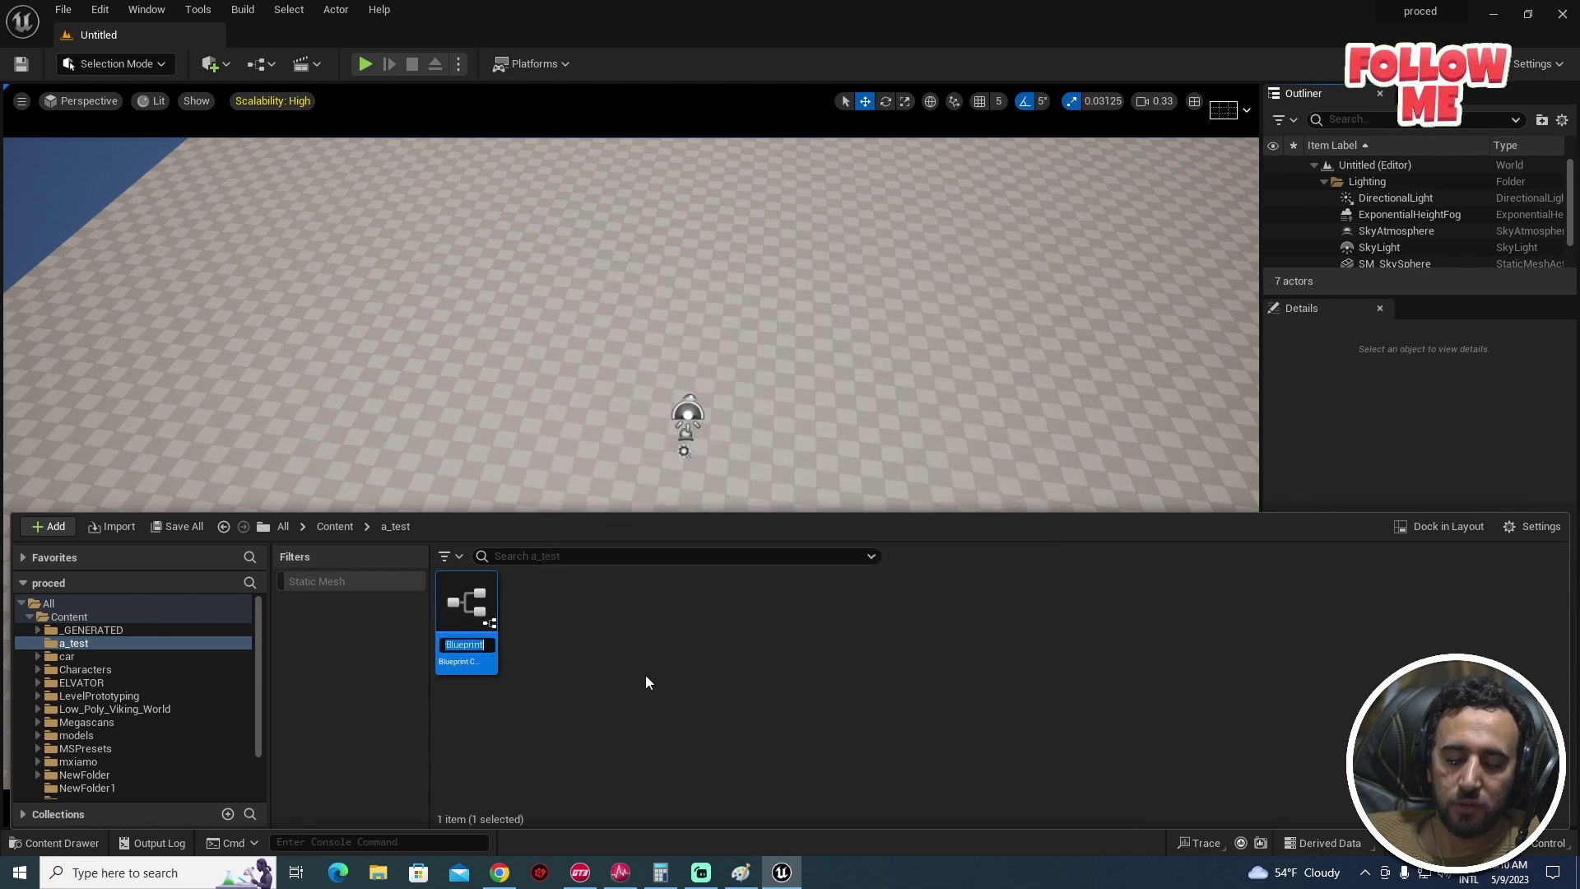
text(test_1)
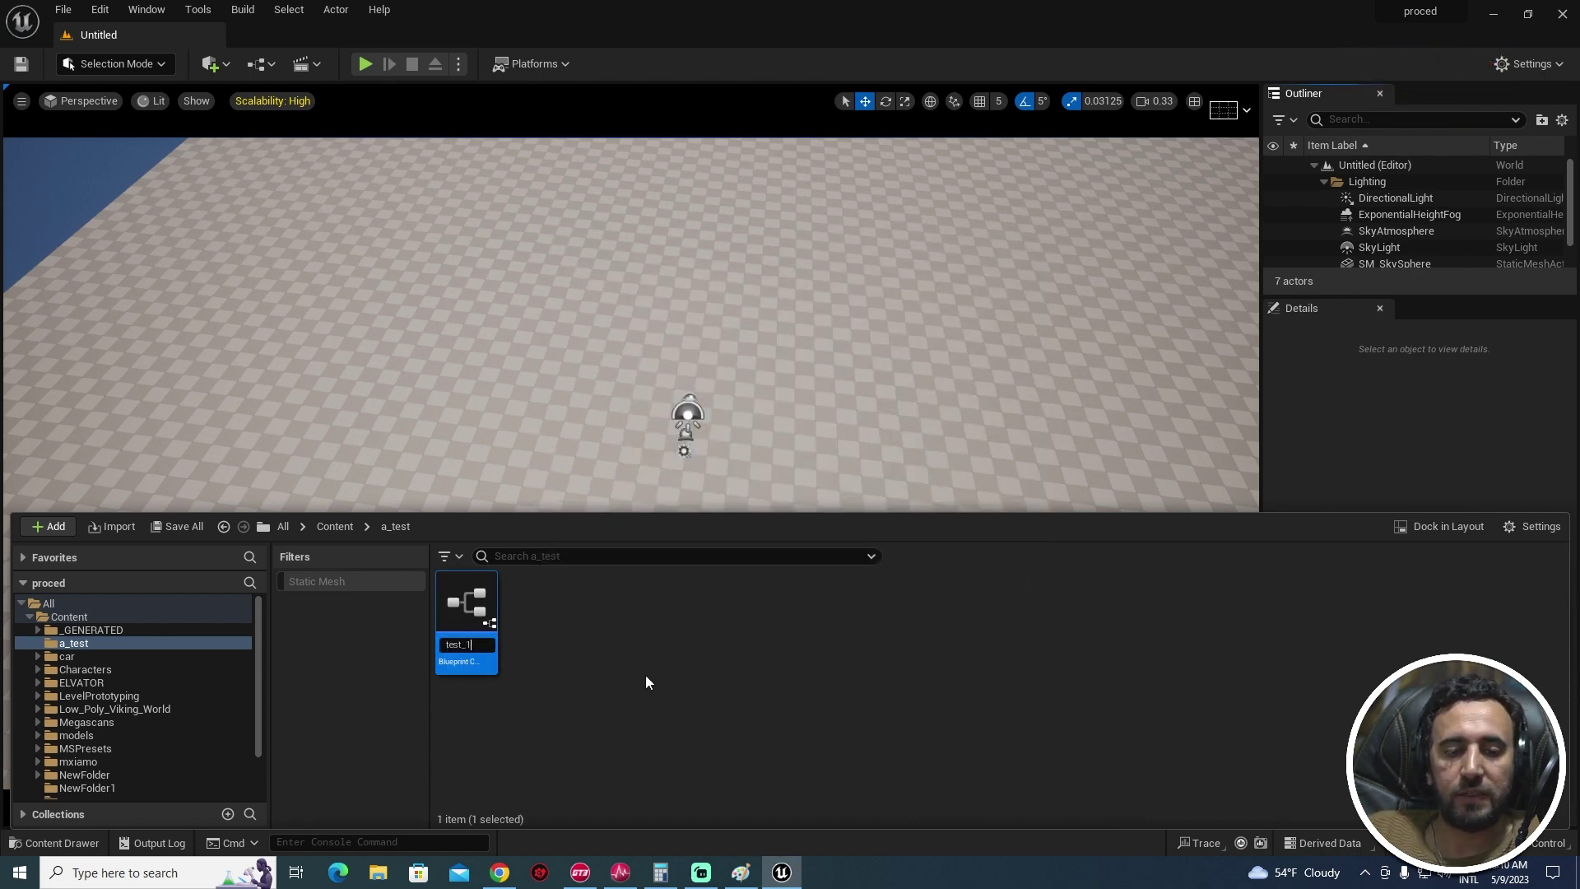
key(Left)
text(0)
key(Return)
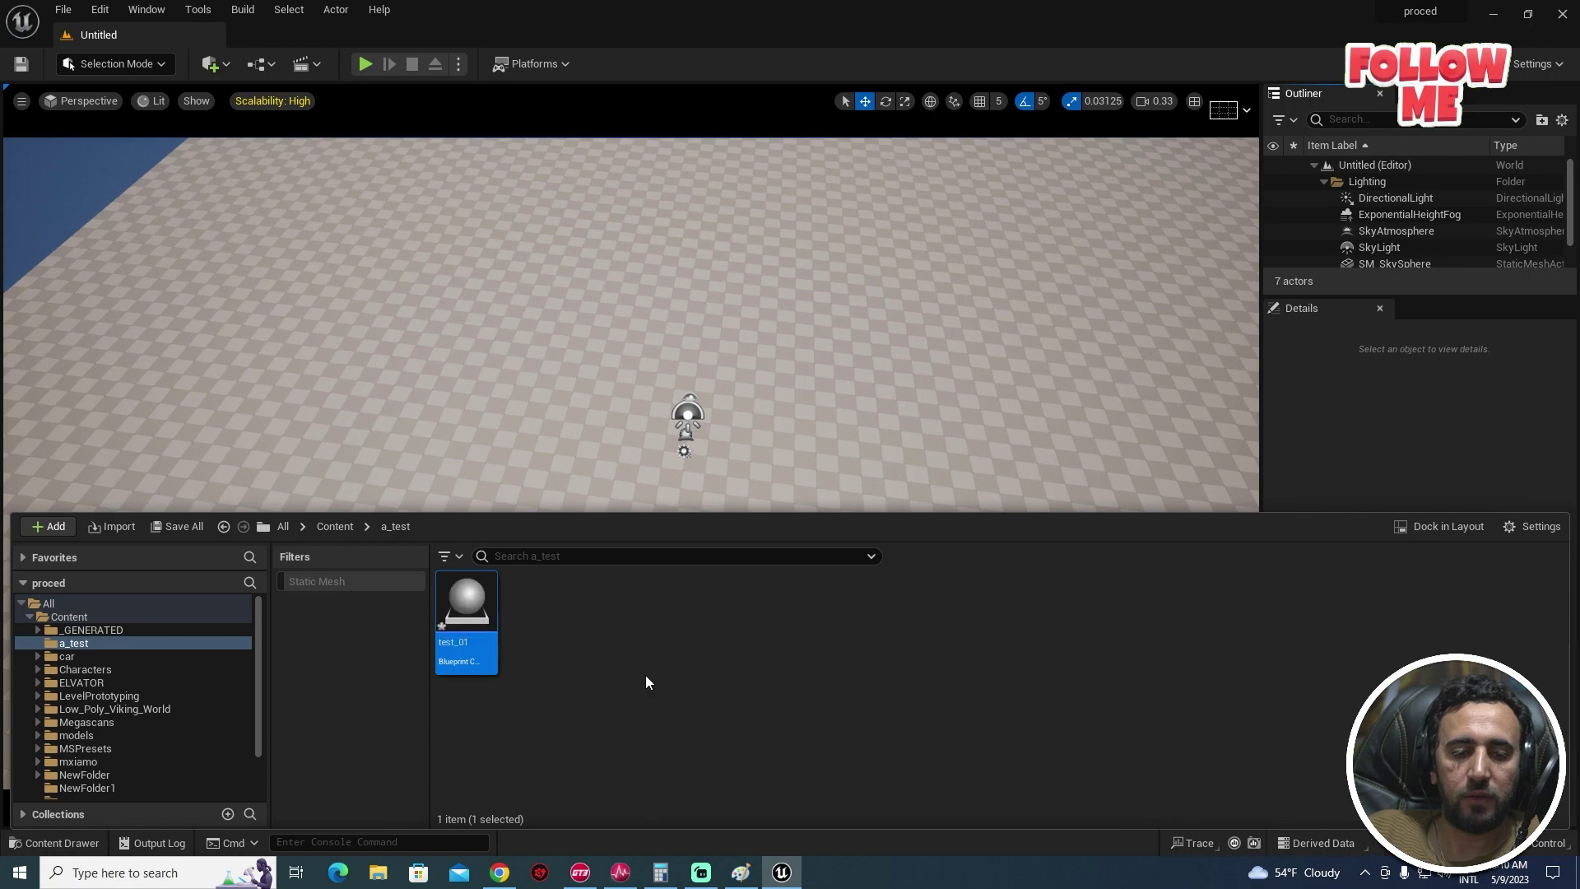
Step: Open the test_01 blueprint and add a Spline component under its scene root
key(ctrl+space)
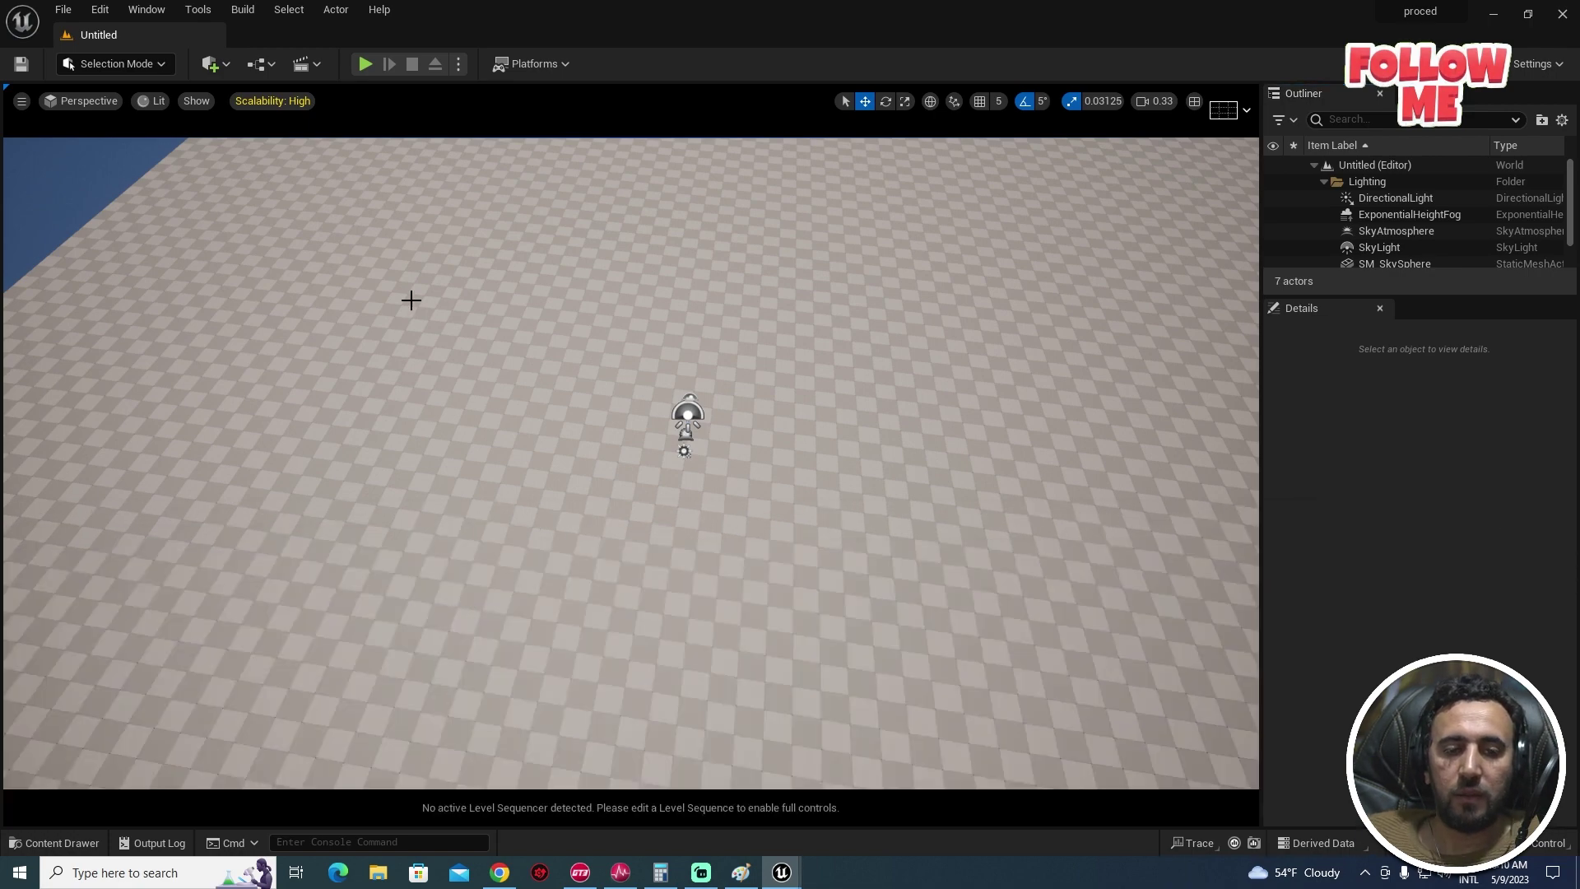
drag(1579, 200, 980, 200)
double_click(981, 200)
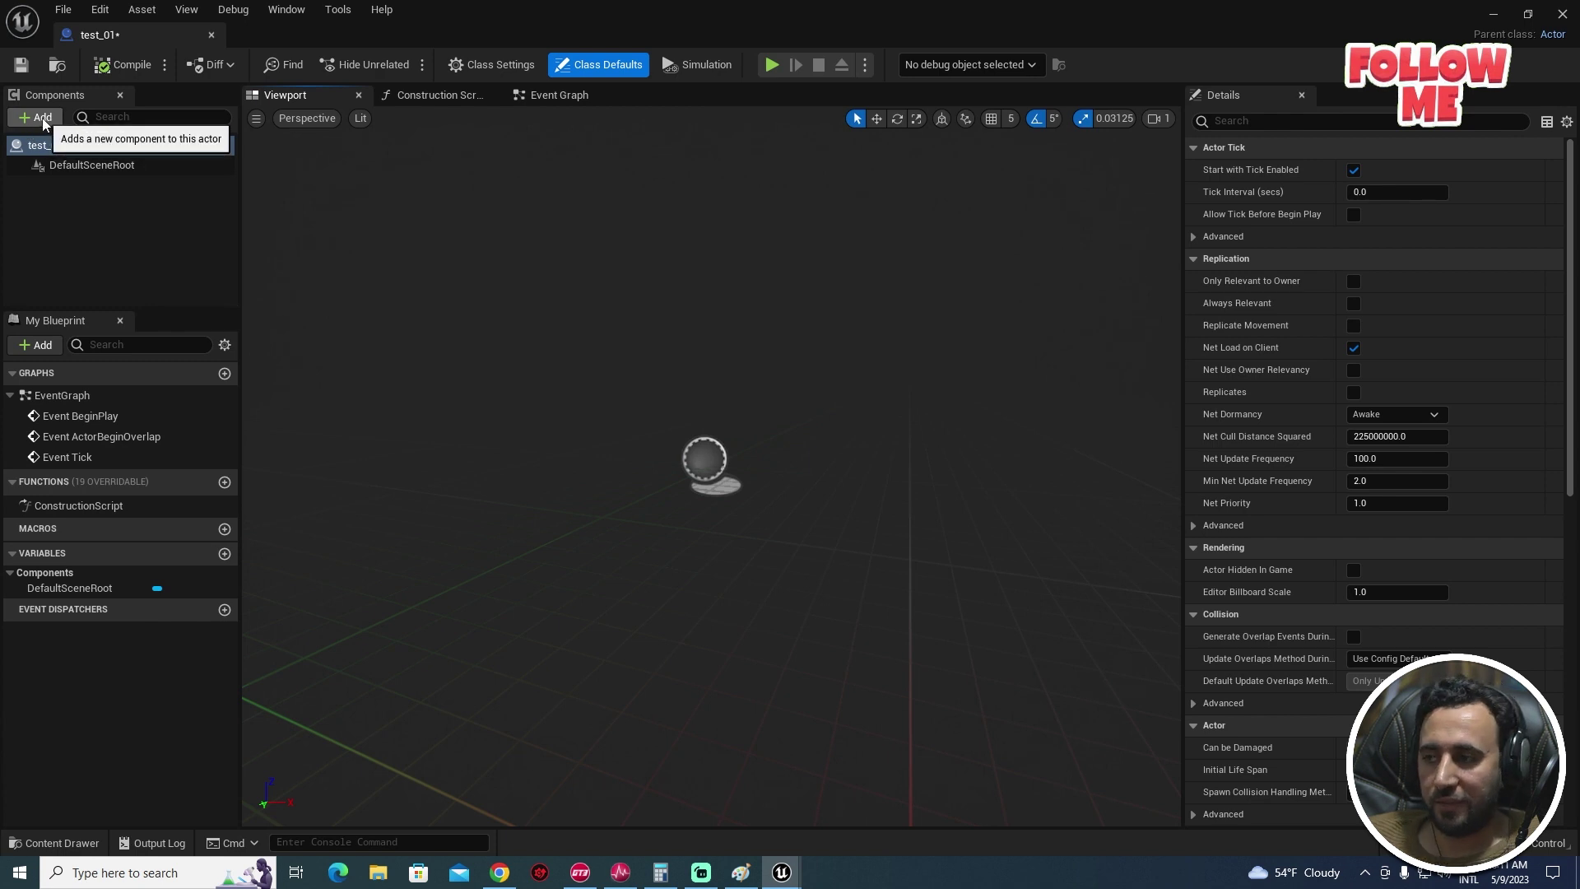
click(41, 117)
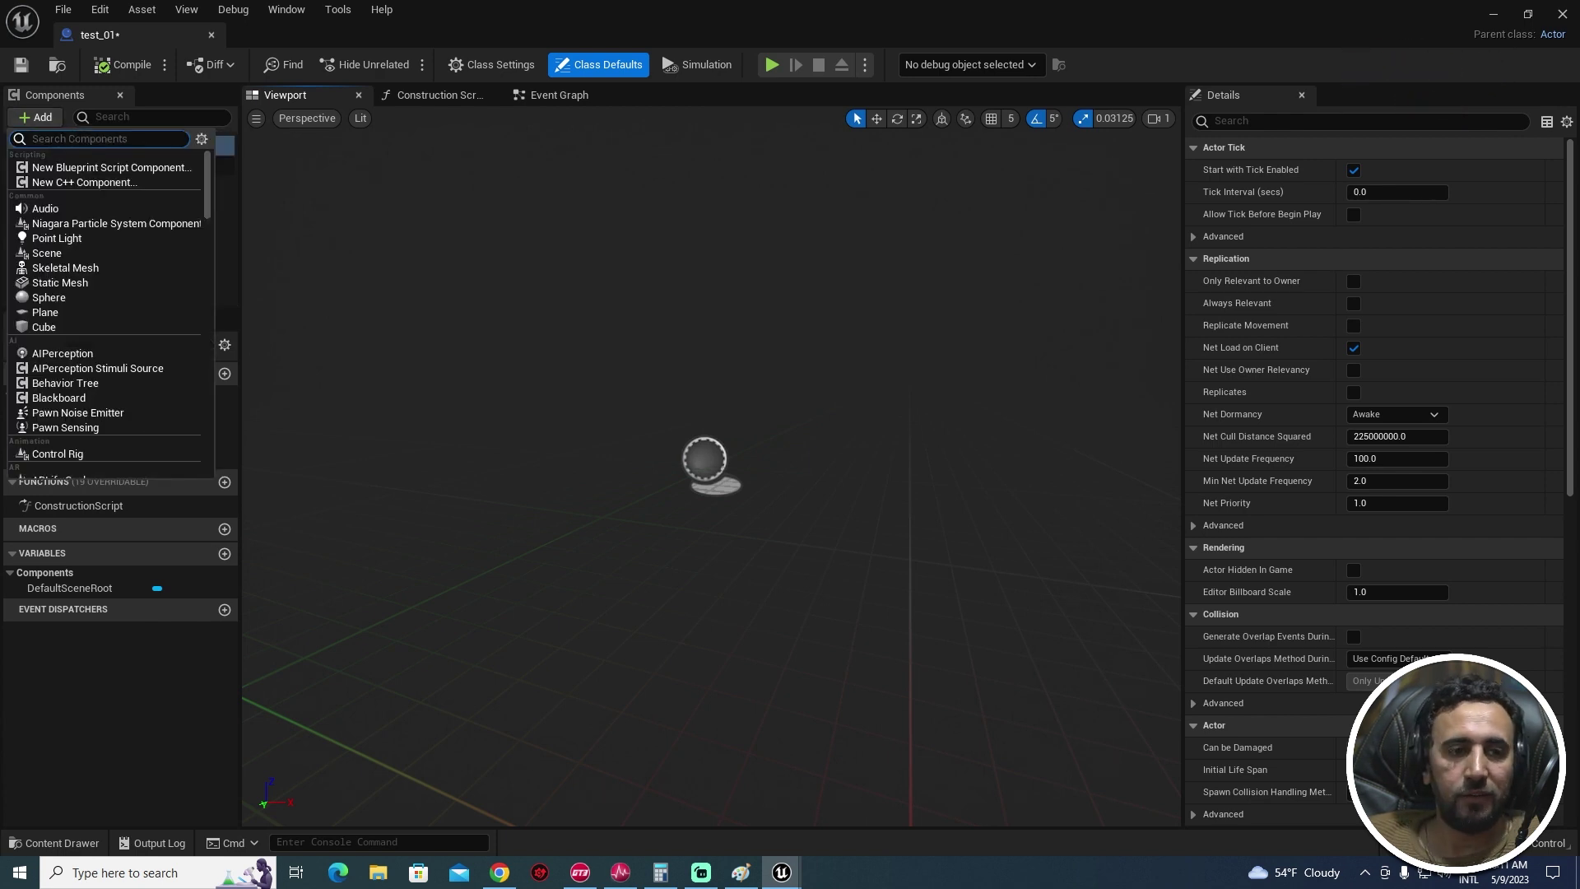
text(spli)
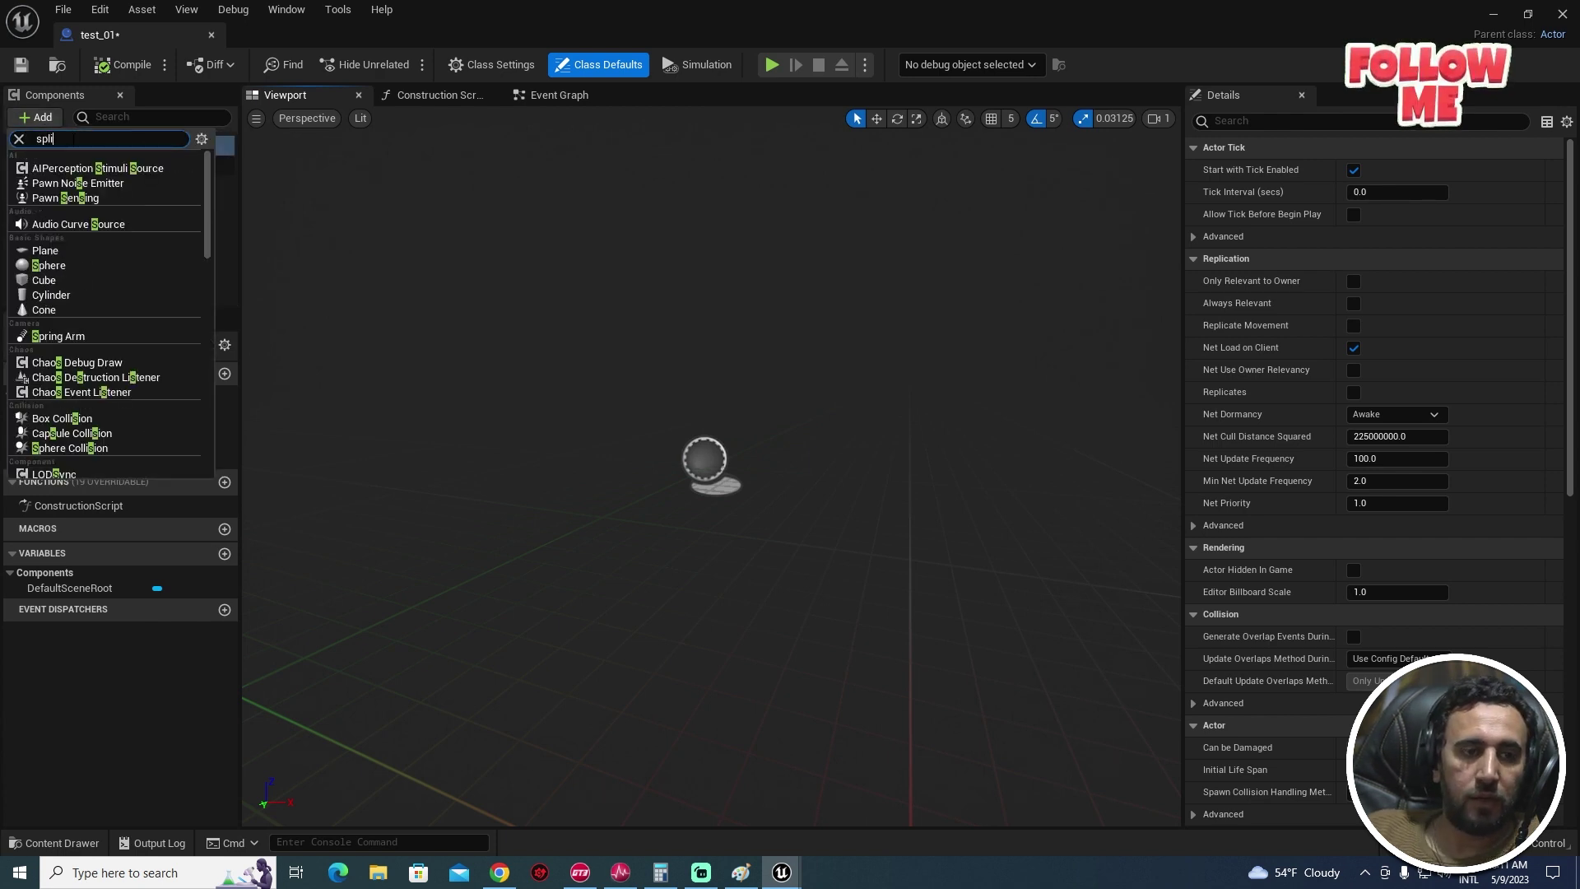
text(ne)
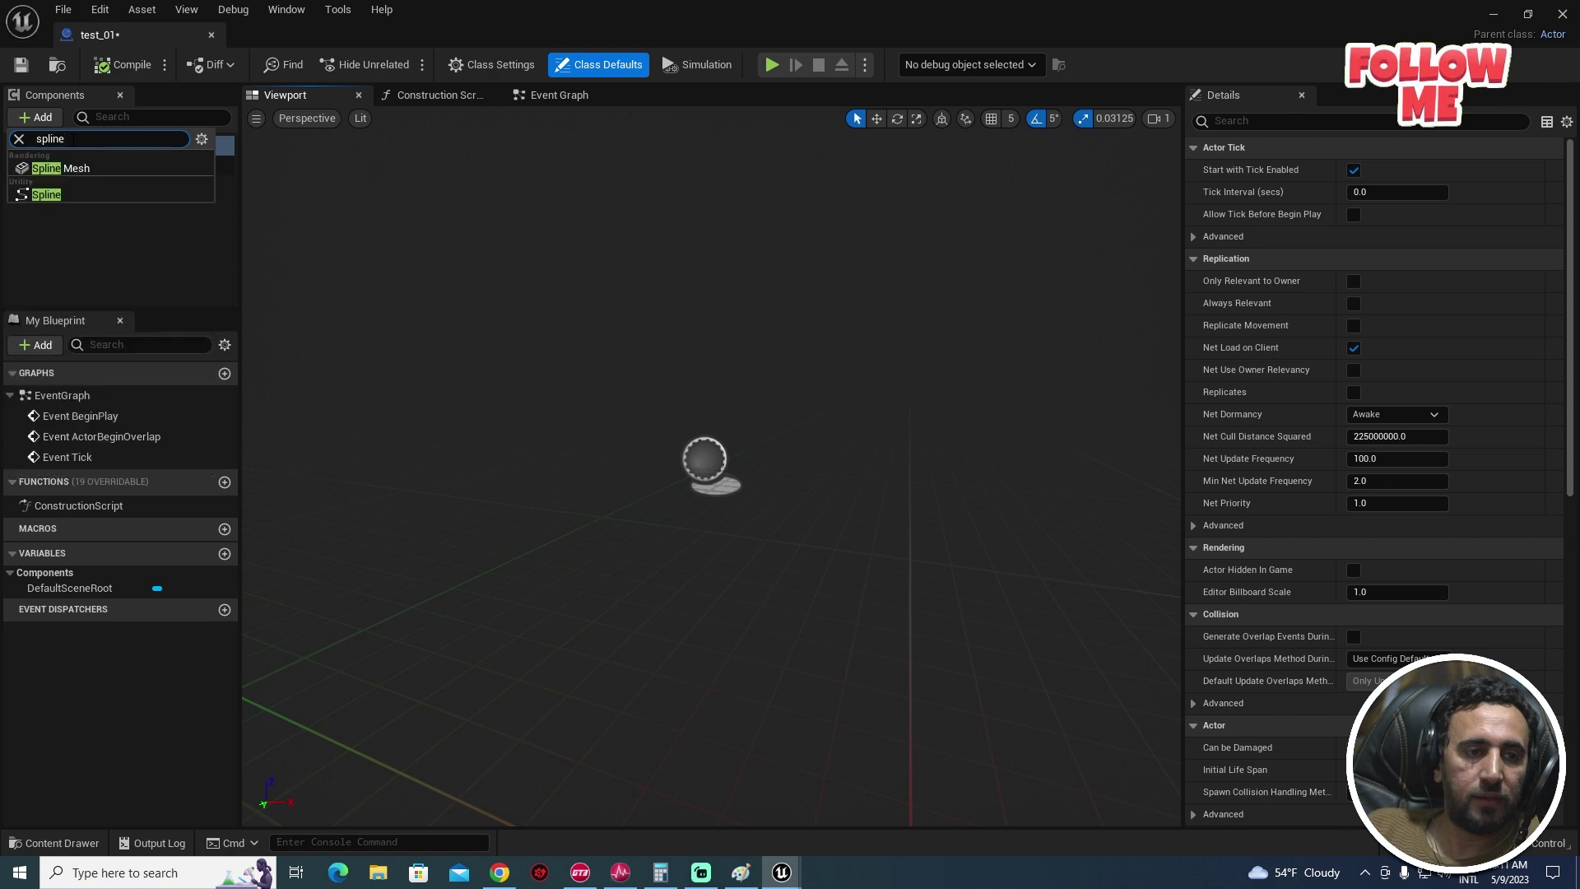
click(46, 194)
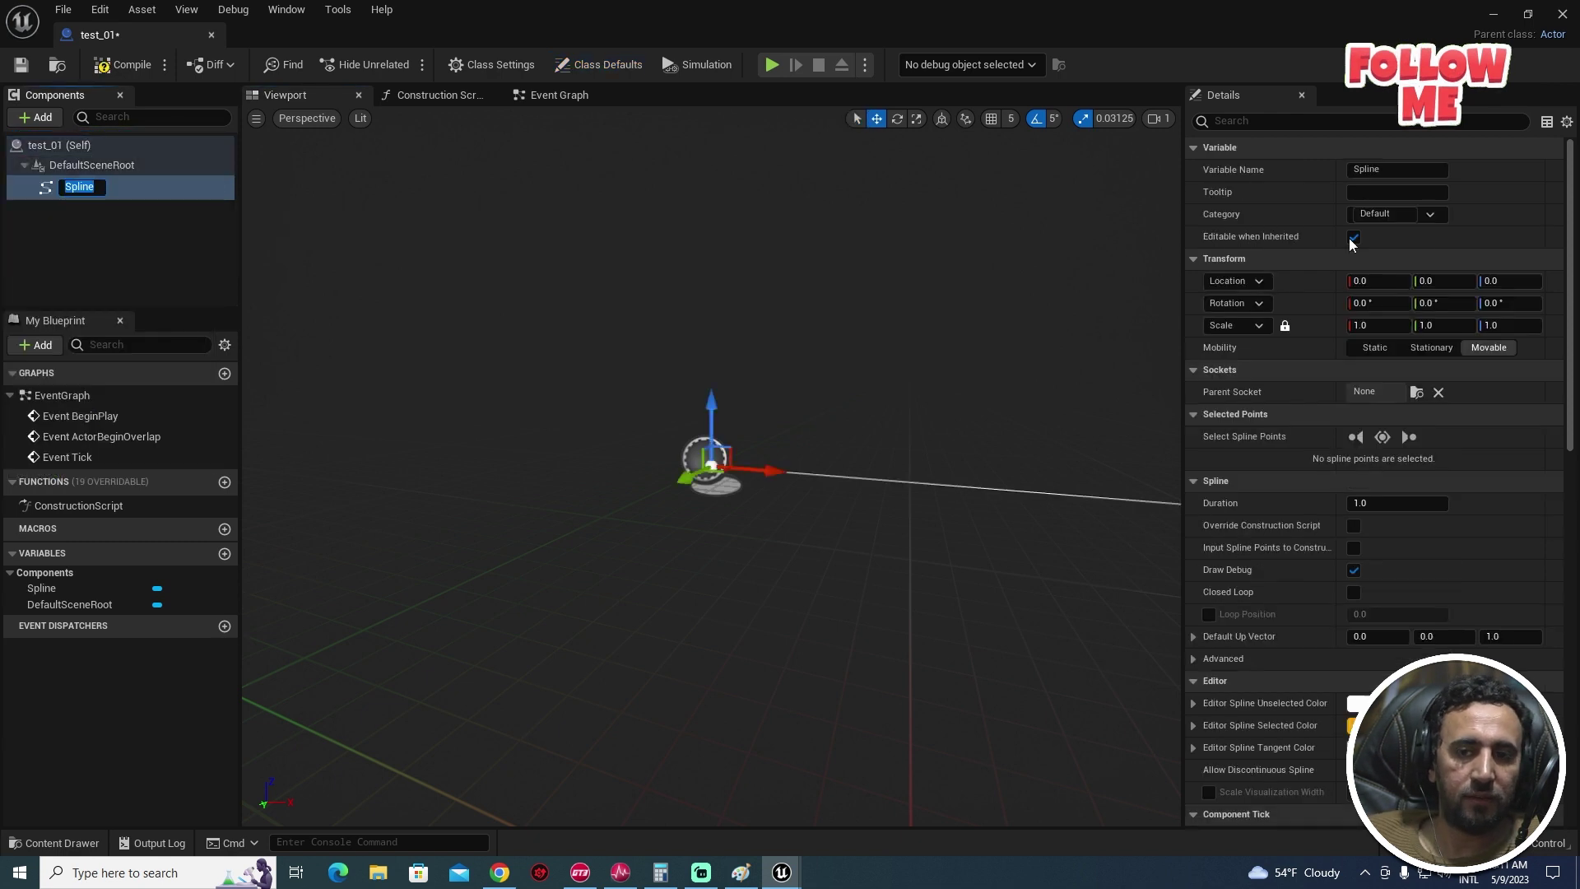
Step: Add the actor tag test05 to the test_01 root and compile the blueprint
click(53, 149)
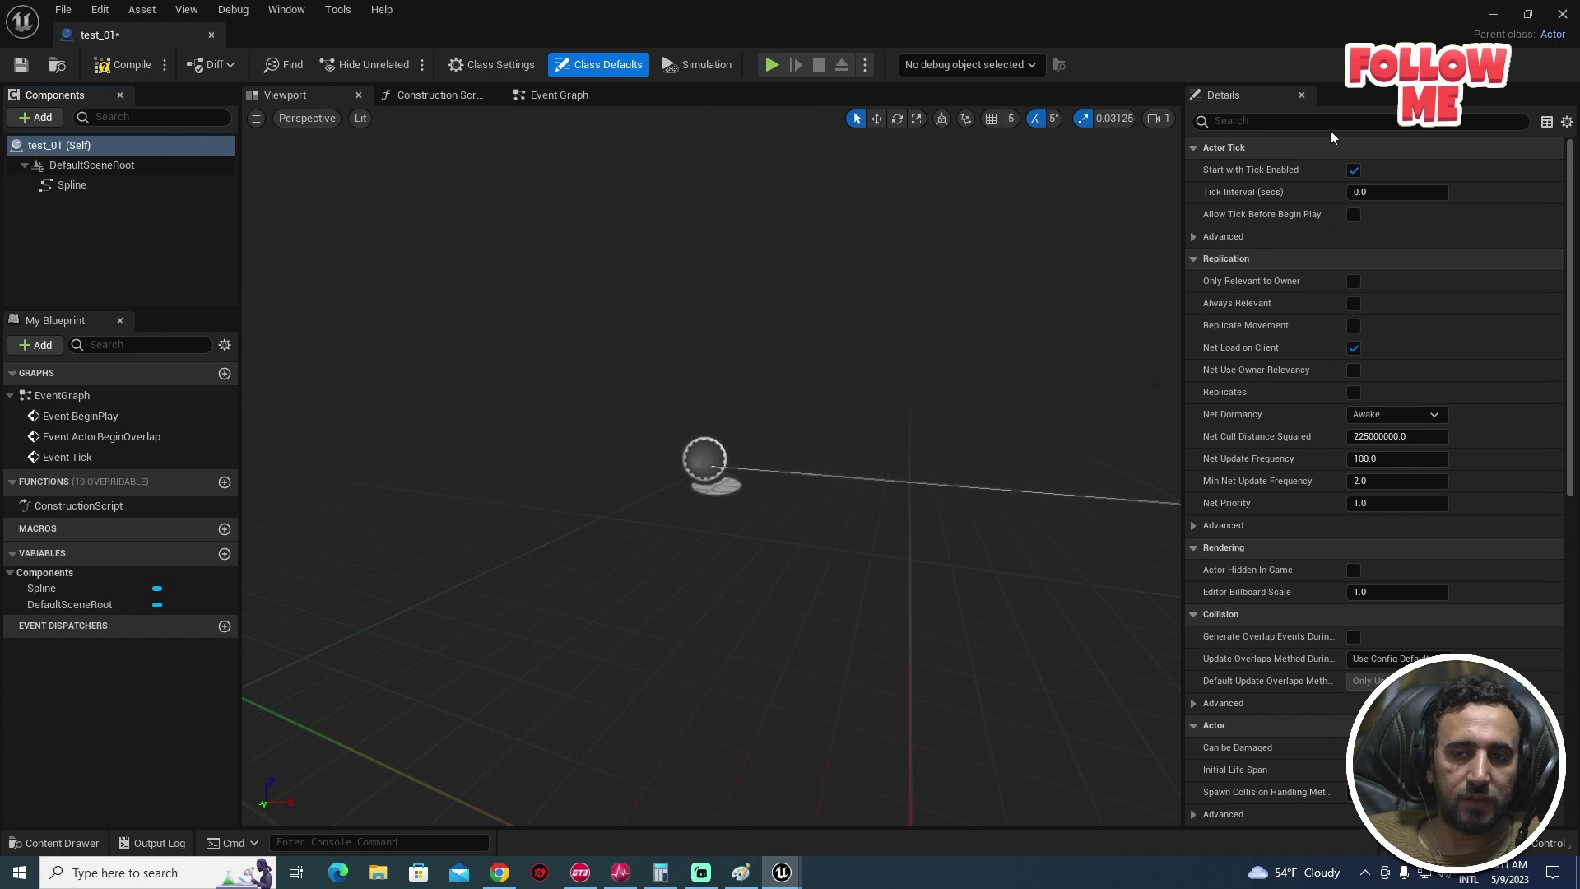
click(1309, 121)
text(tag)
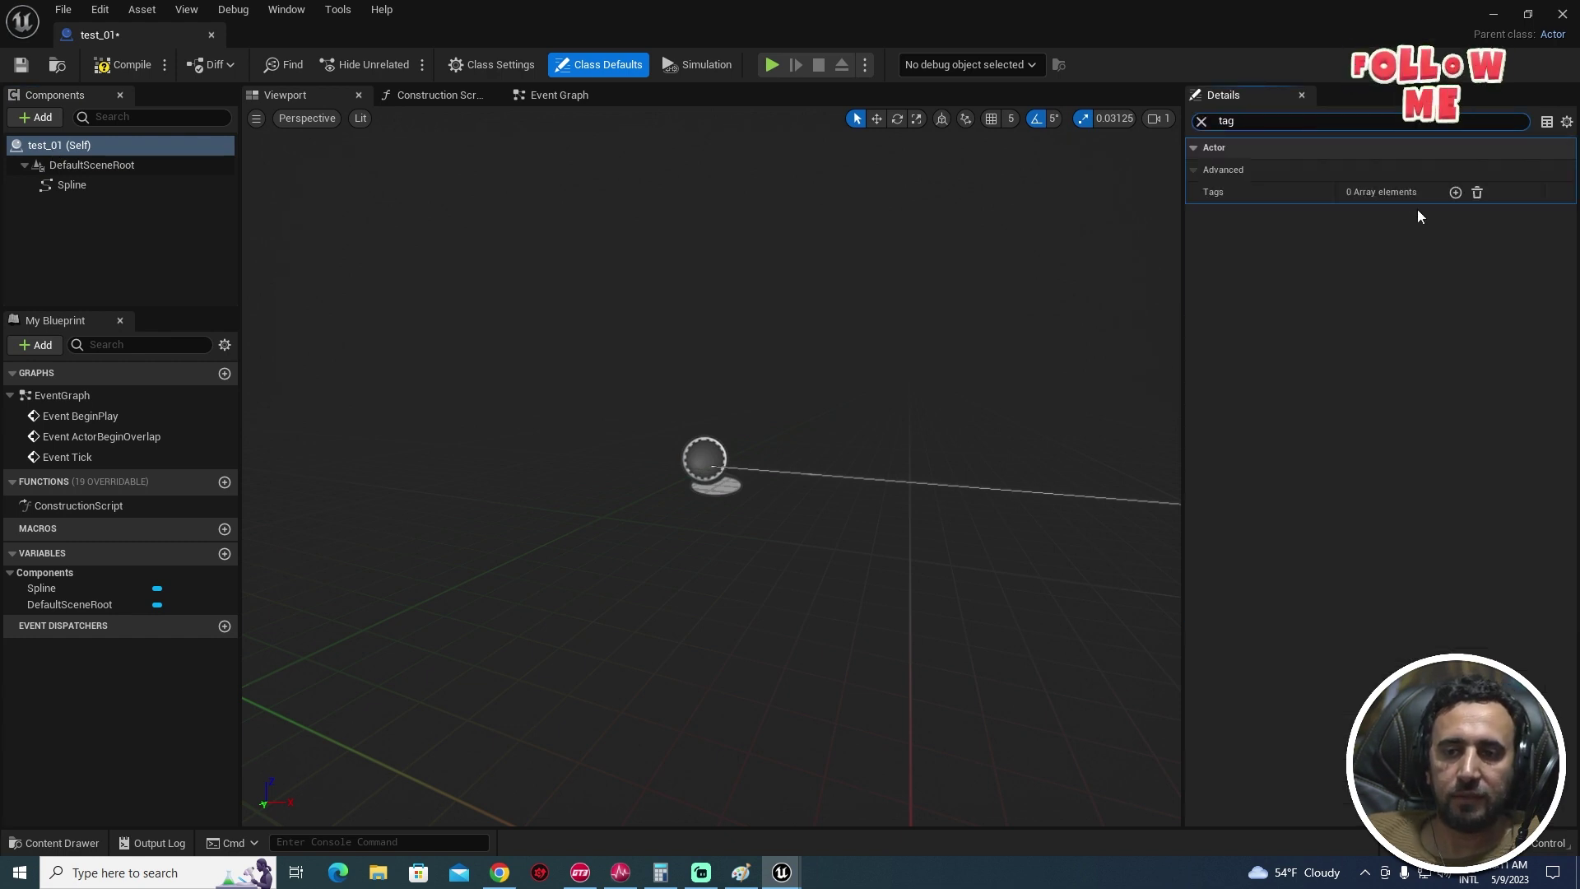
click(1455, 192)
text(test)
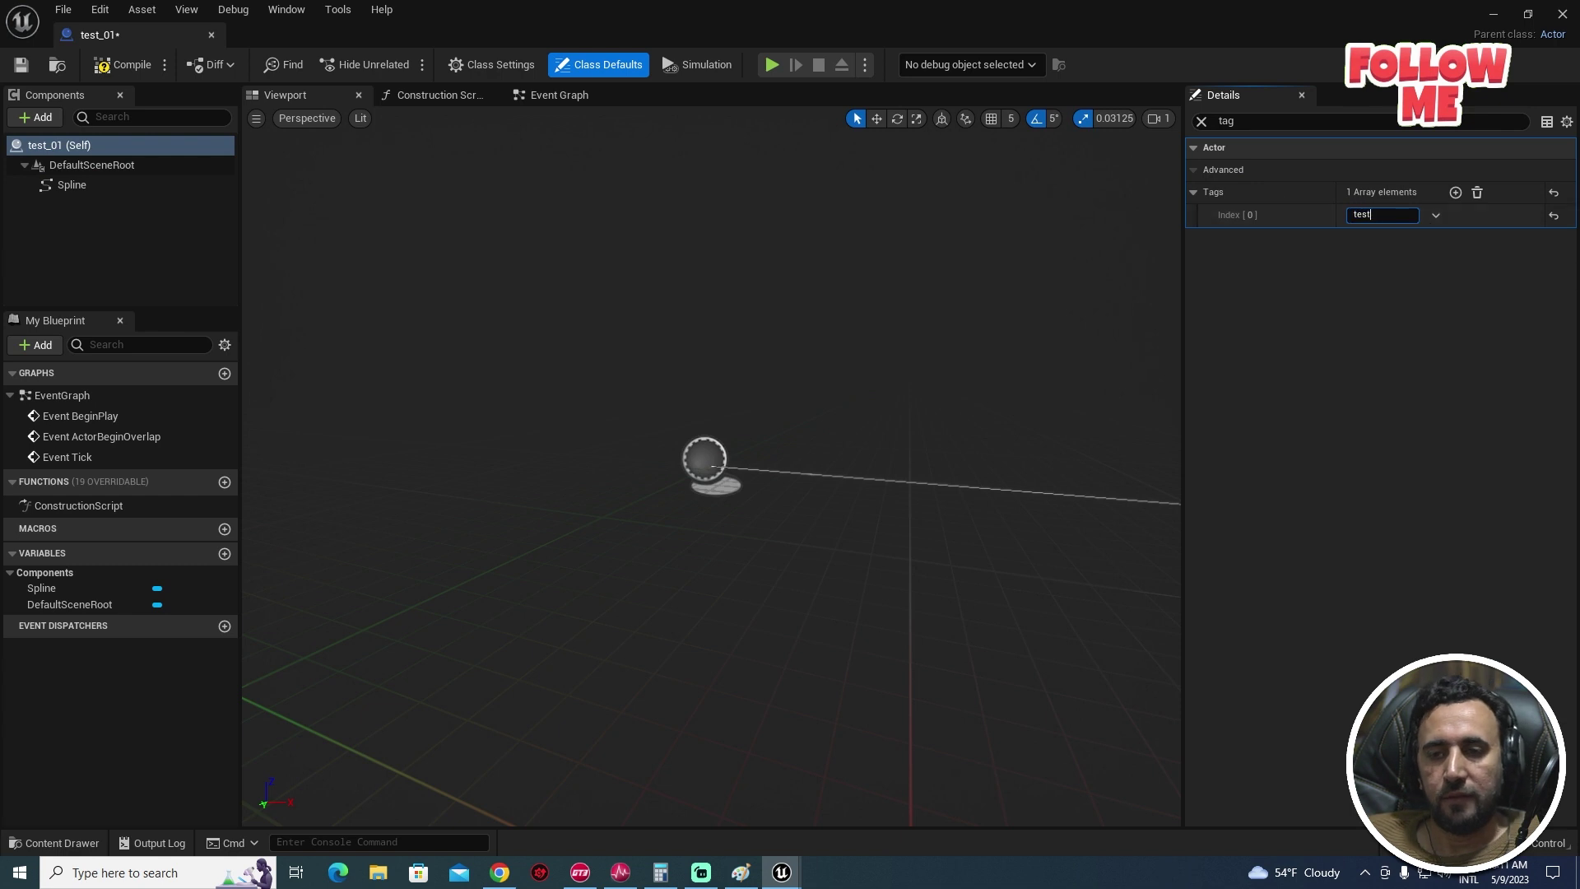
text(05)
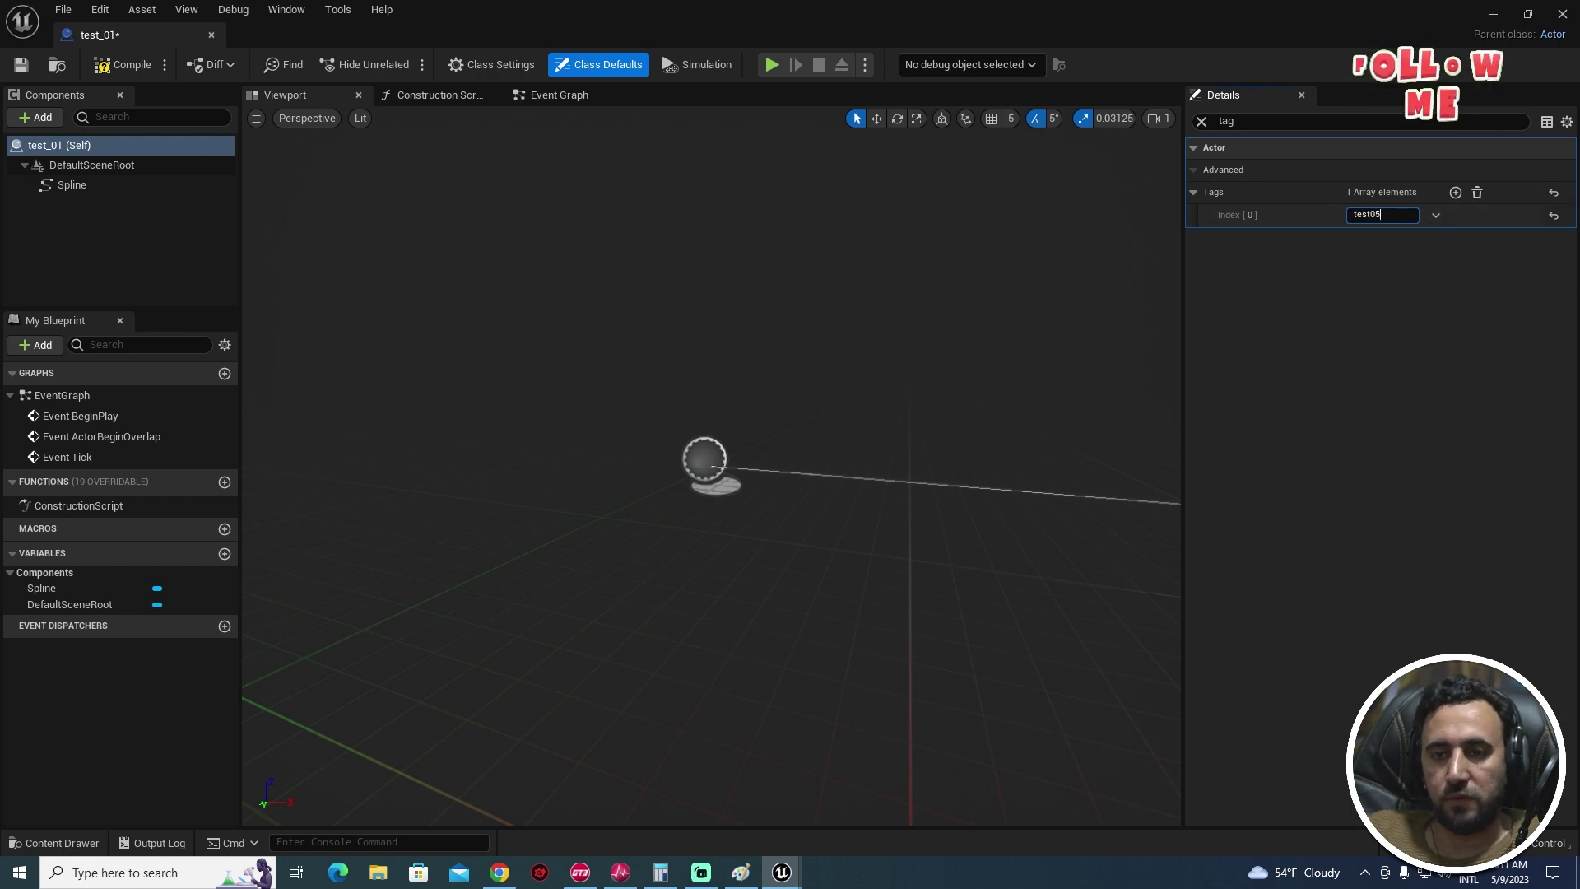
key(Return)
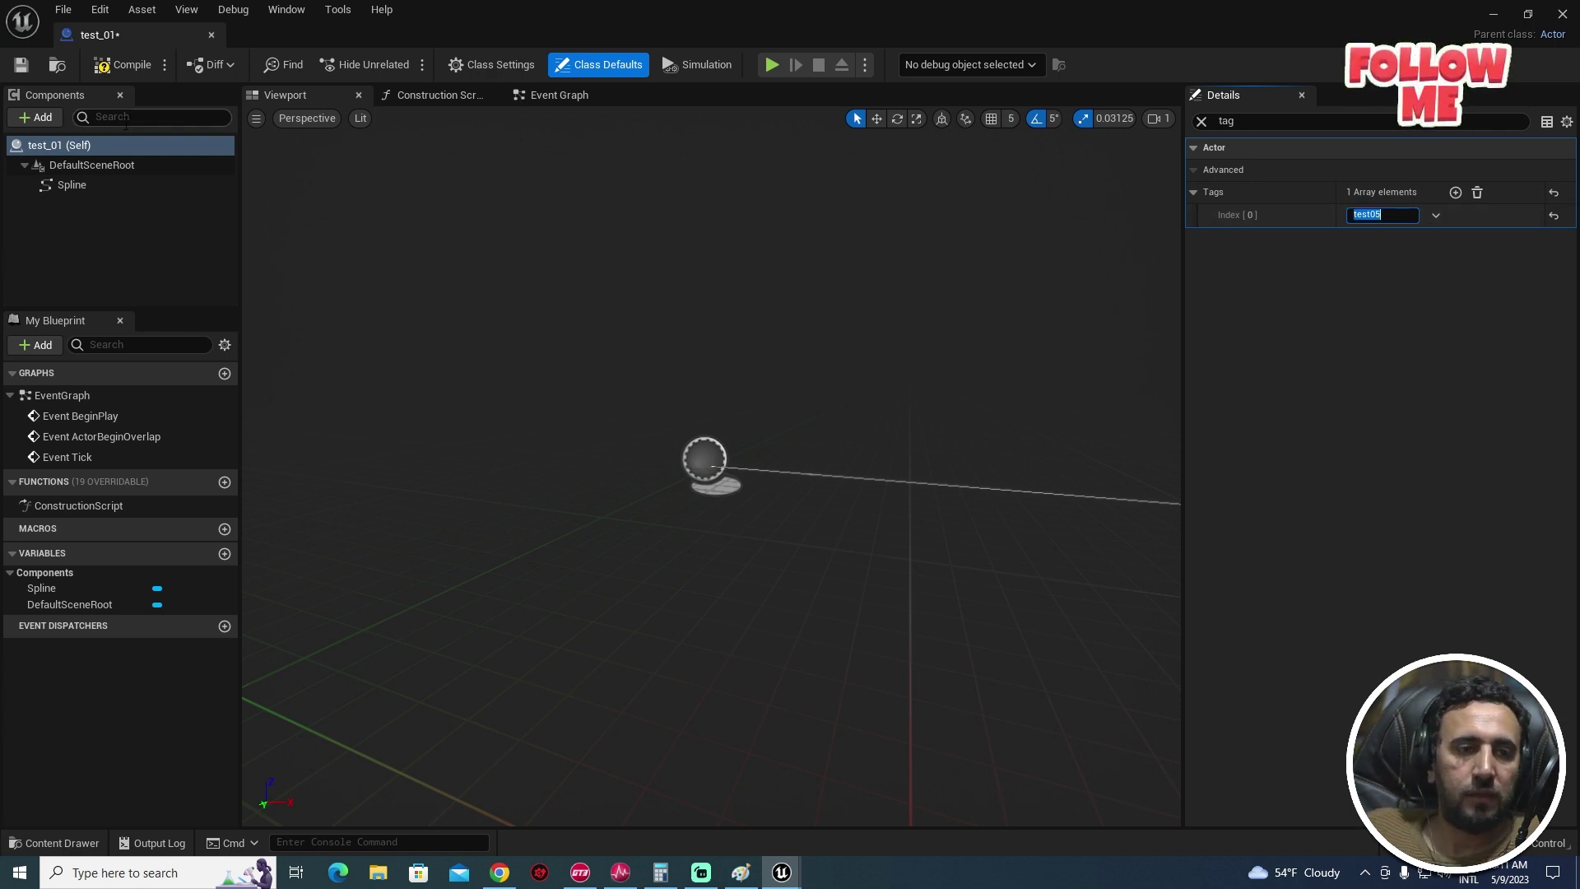
click(108, 69)
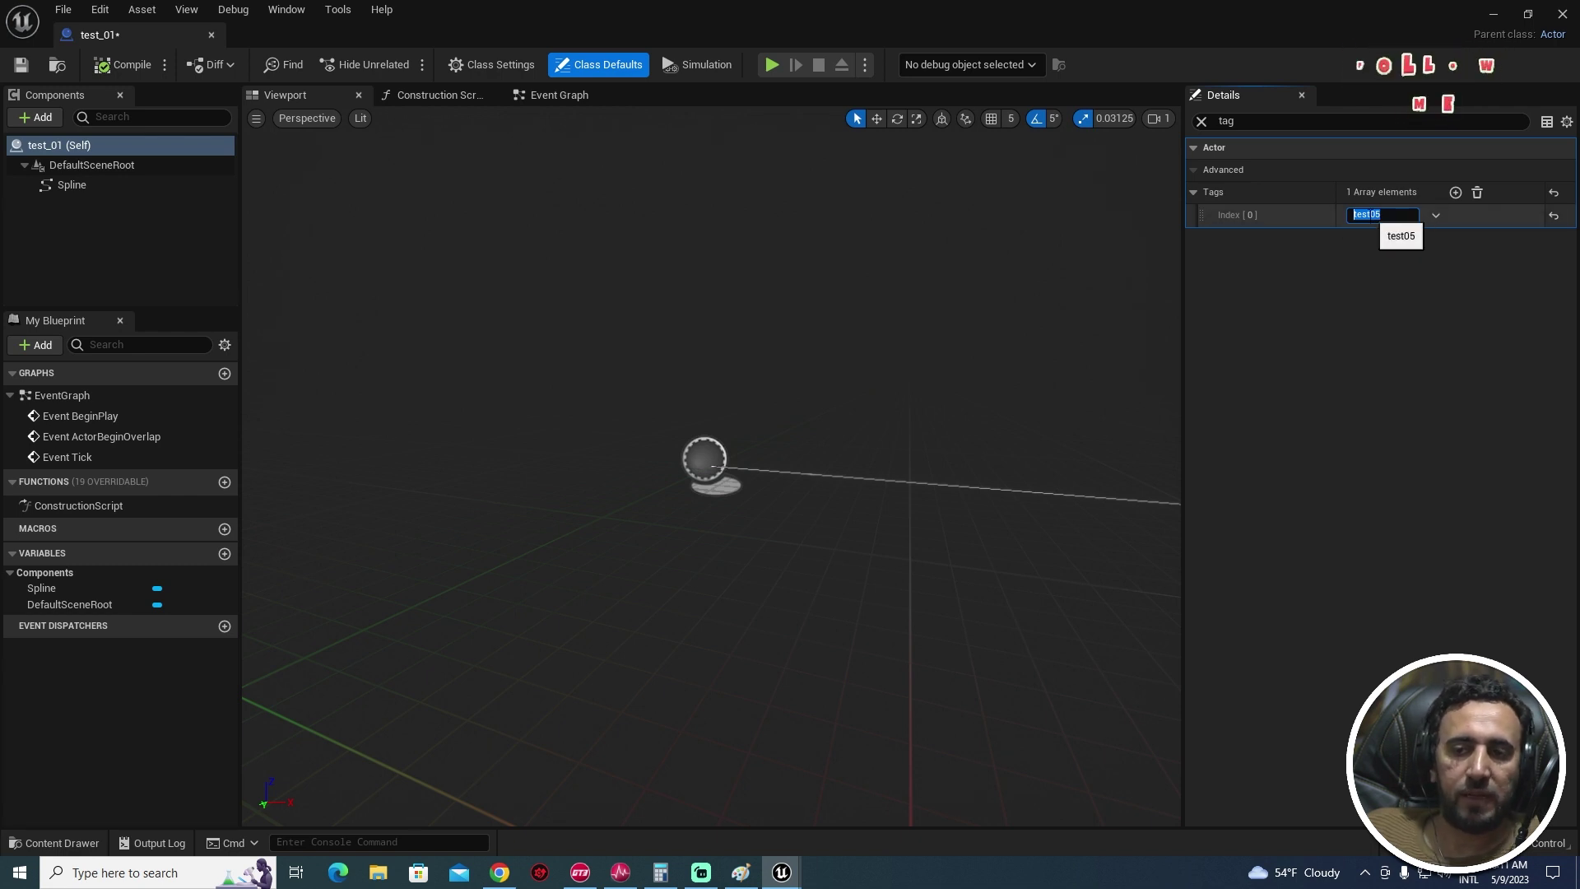
Step: Copy the test05 tag text, save the test_01 blueprint and close its editor
right_click(1383, 215)
click(1424, 284)
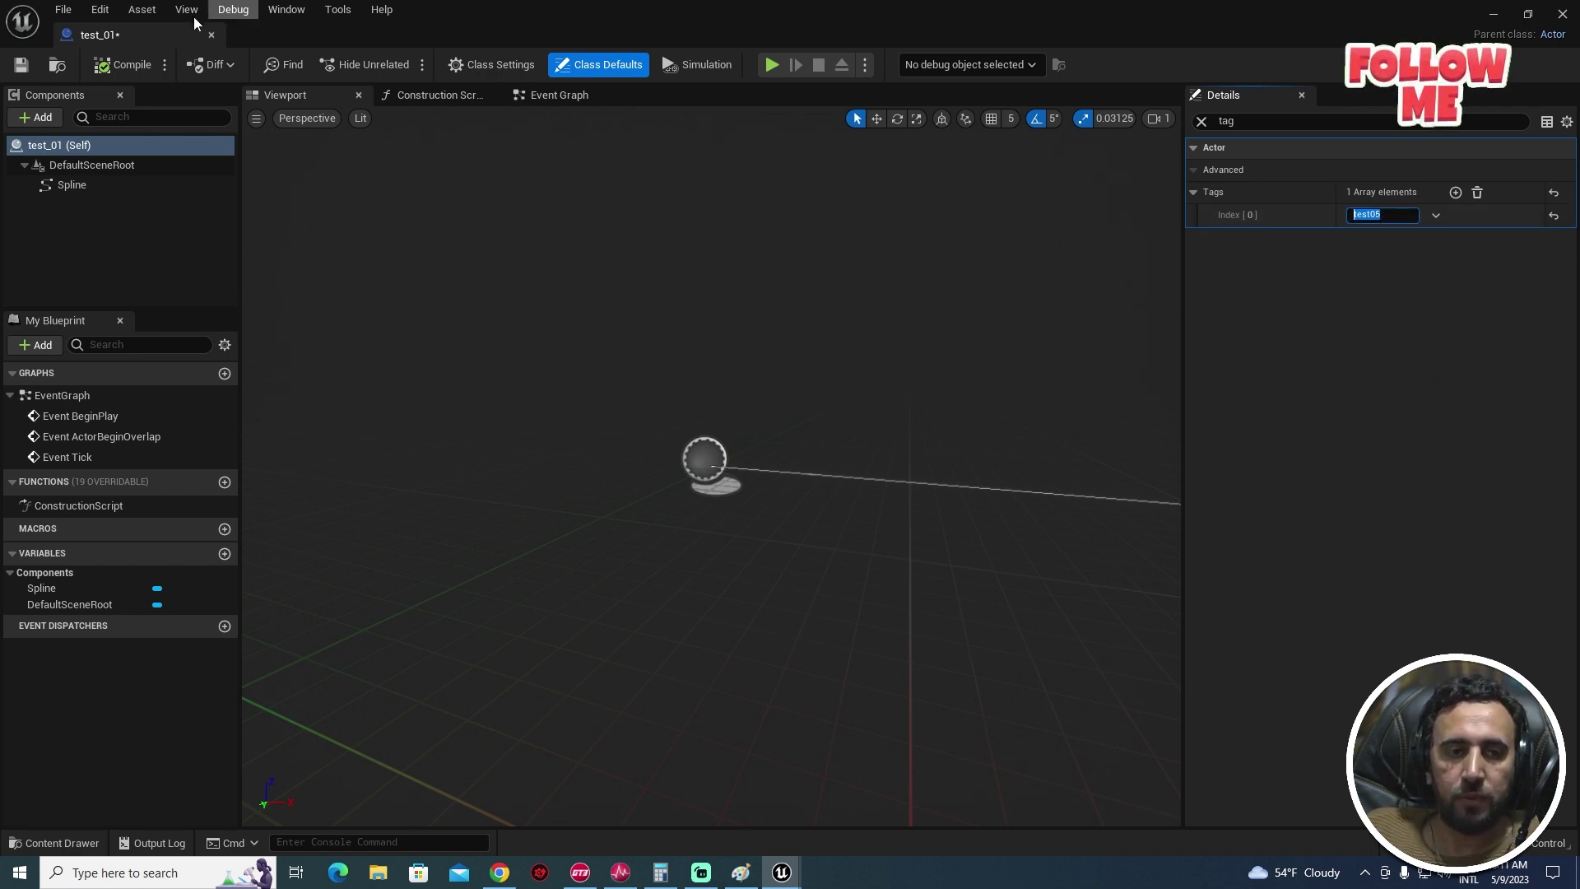
click(21, 64)
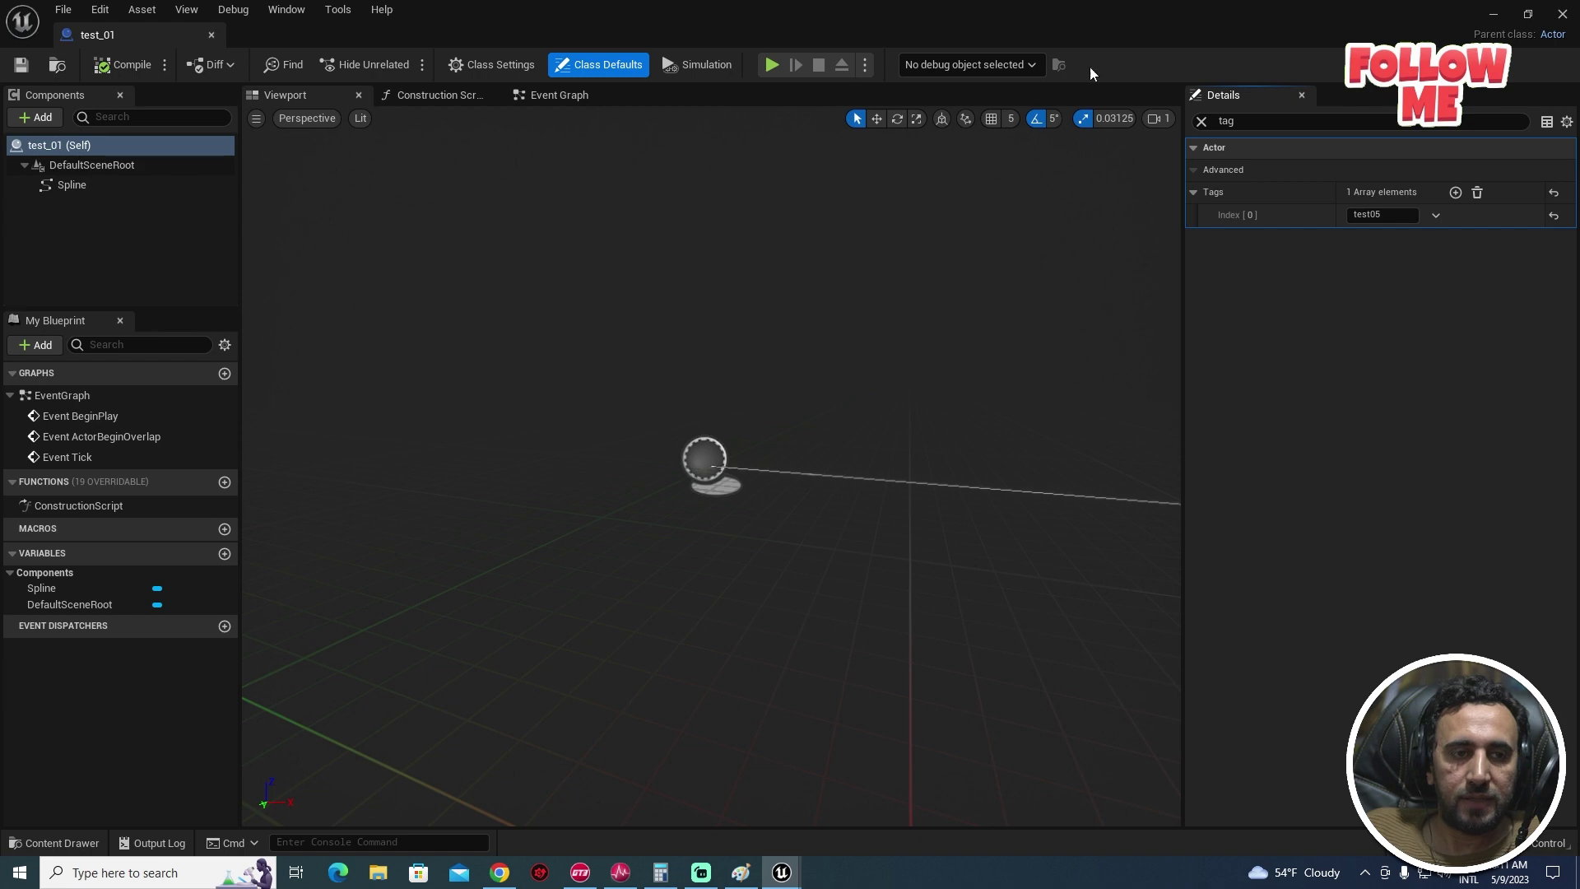
click(1563, 14)
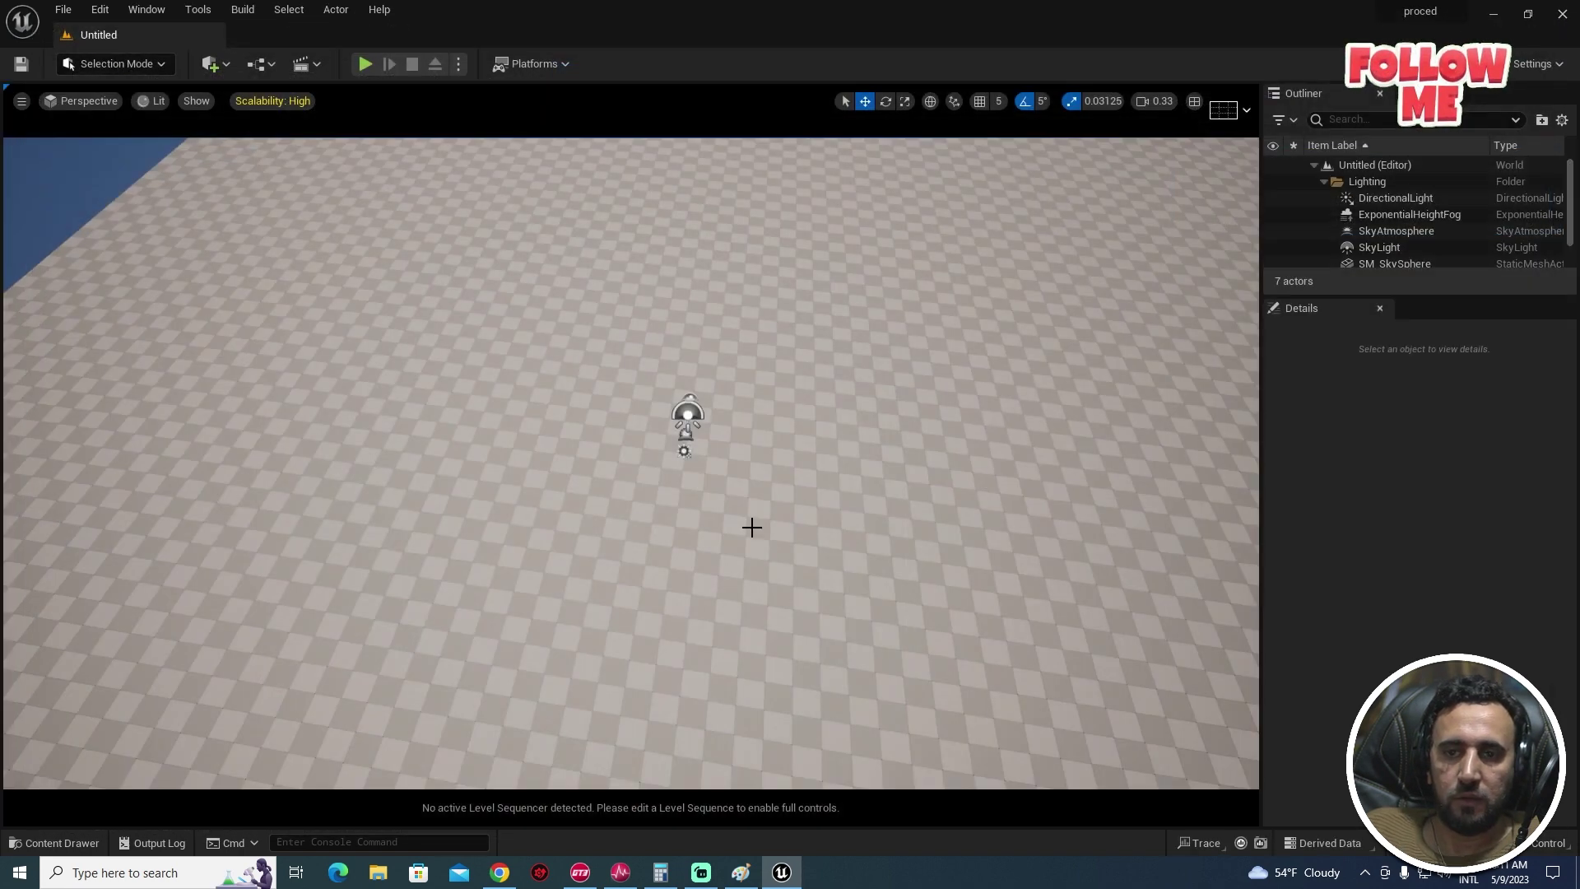
Step: Look up the PCG Graph type among the assets that can be created in the a_test folder
scroll(656, 466, down, 5)
key(ctrl+space)
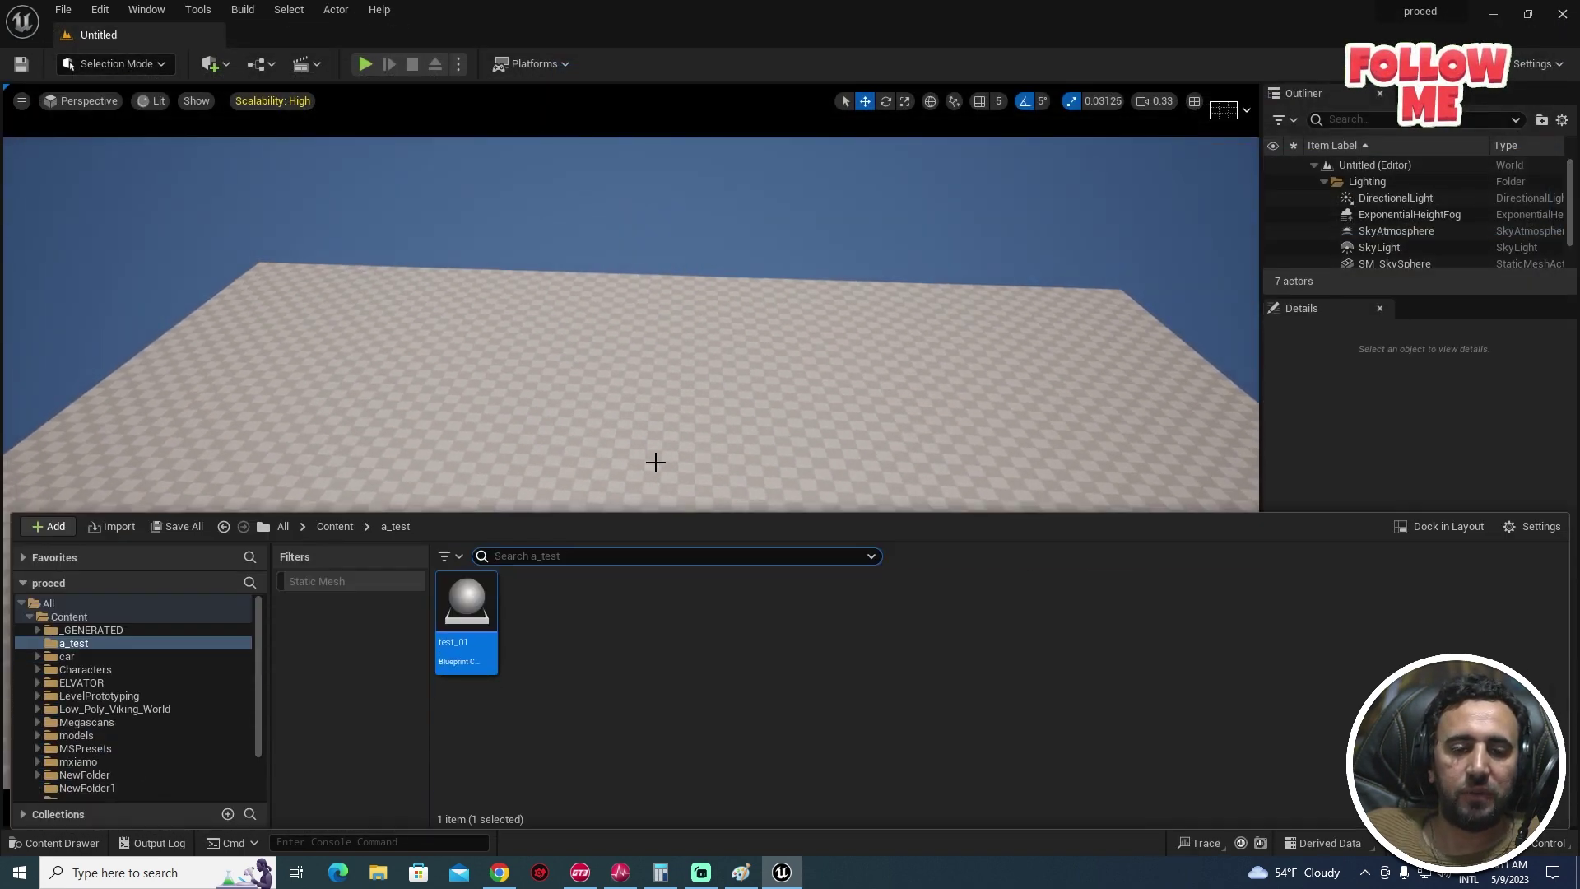
right_click(598, 624)
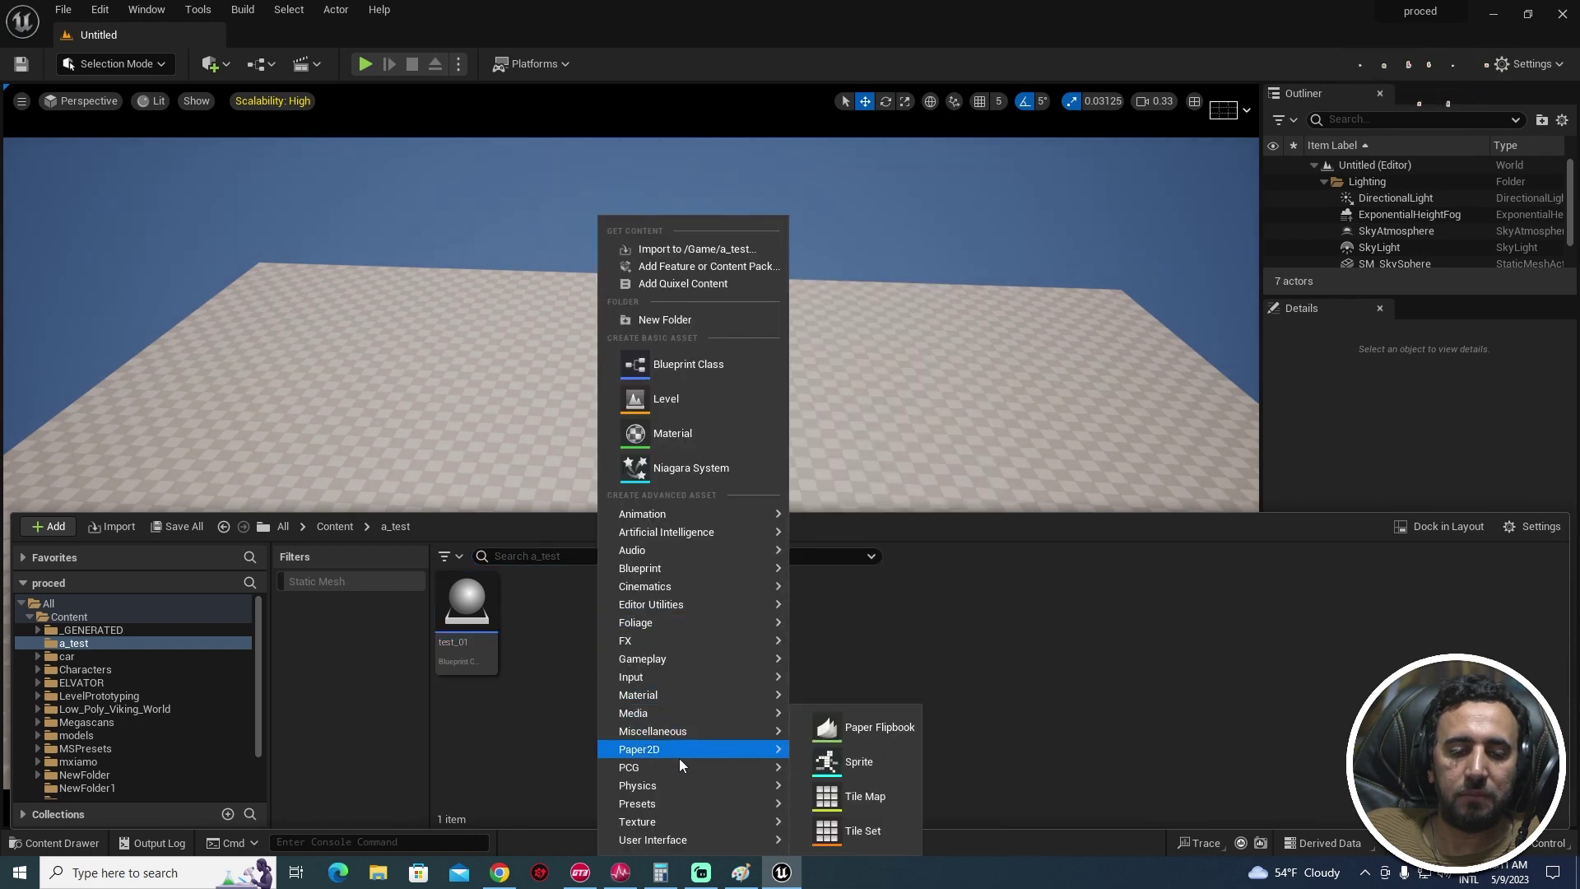
mouse_move(687, 772)
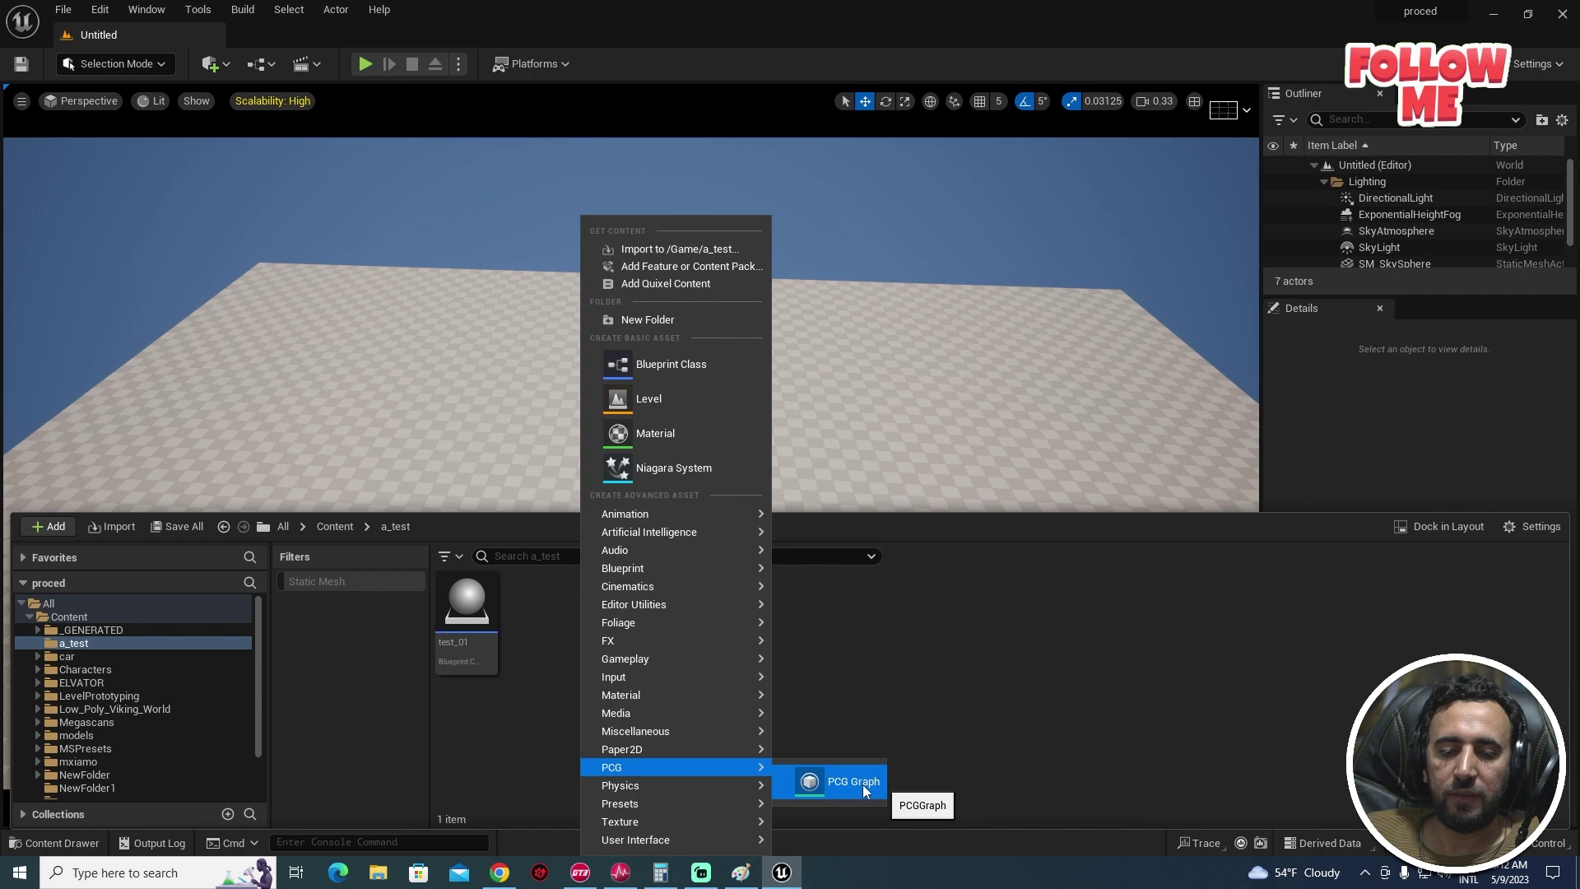
Step: Open the editor's plugin list and search it for the procedural plugin
click(100, 10)
click(100, 10)
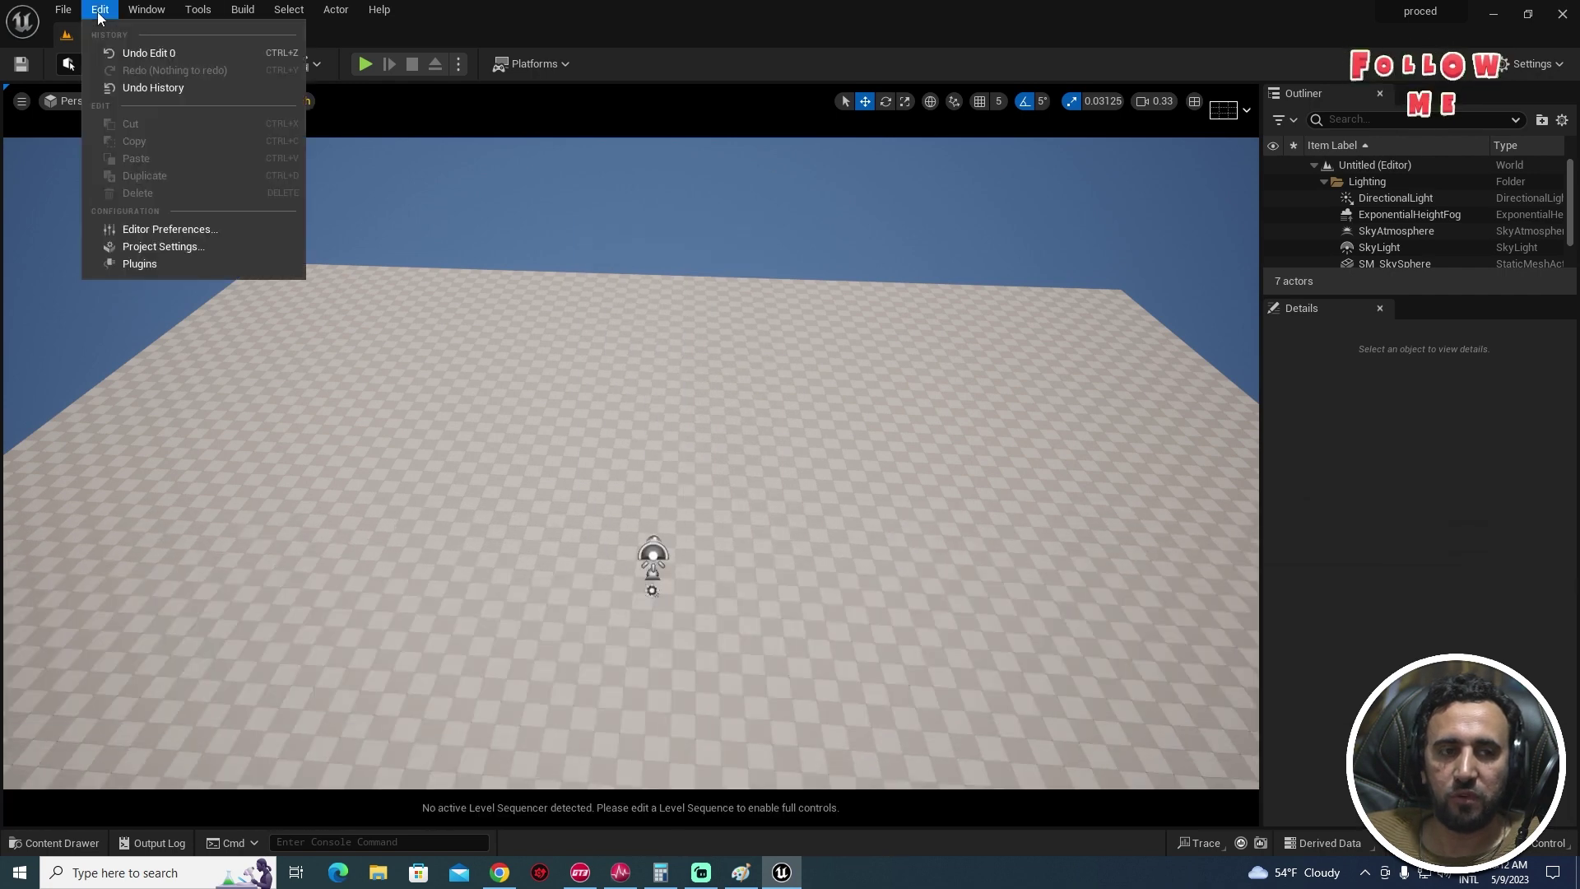
click(166, 263)
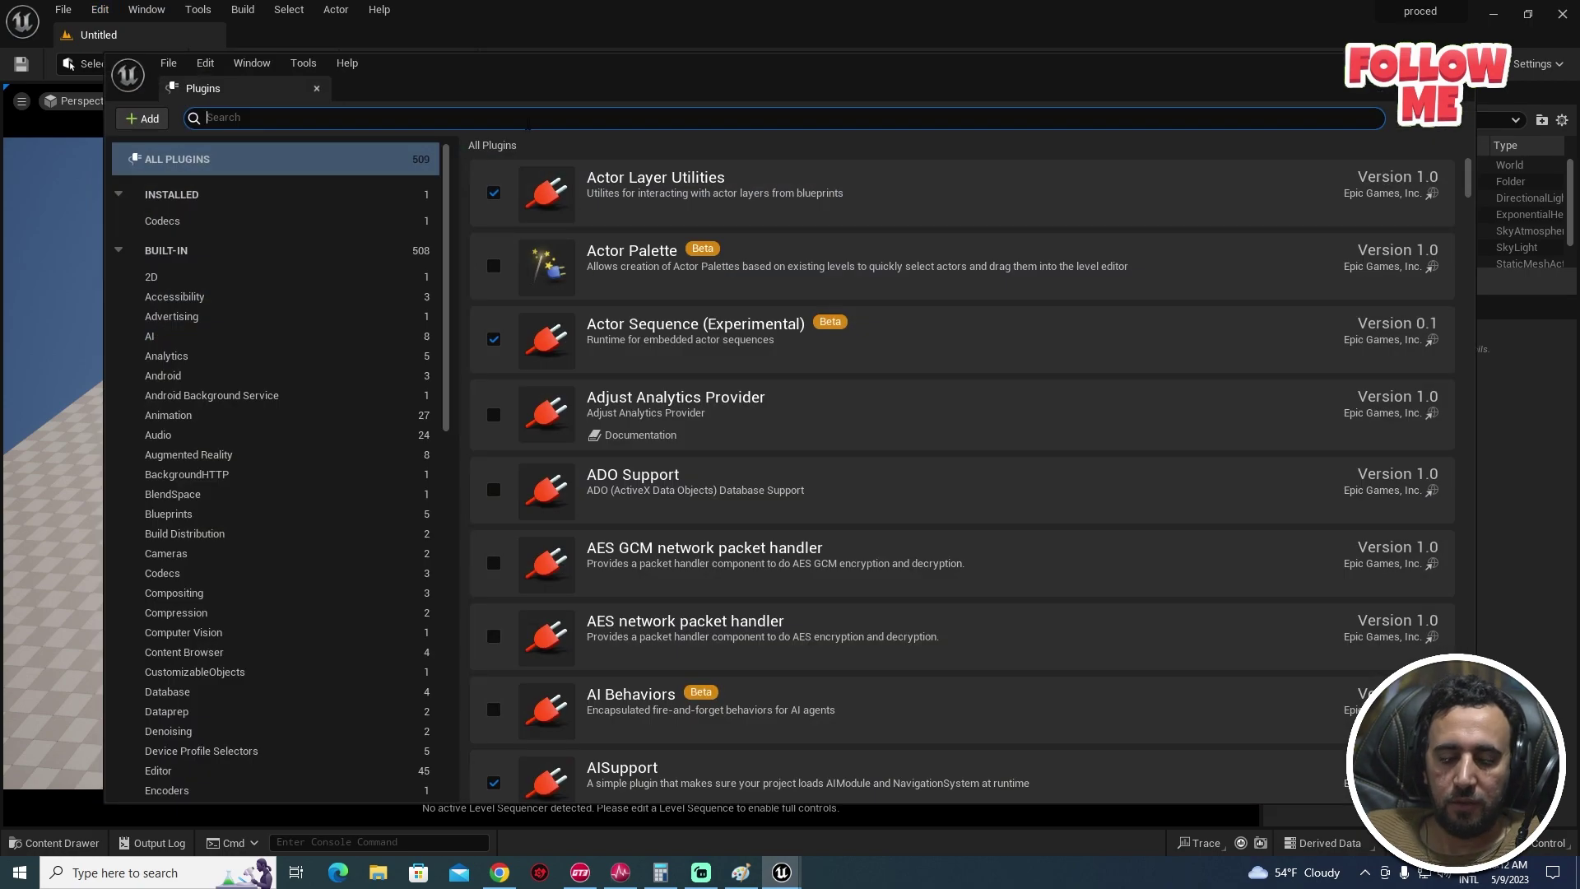
text(procu)
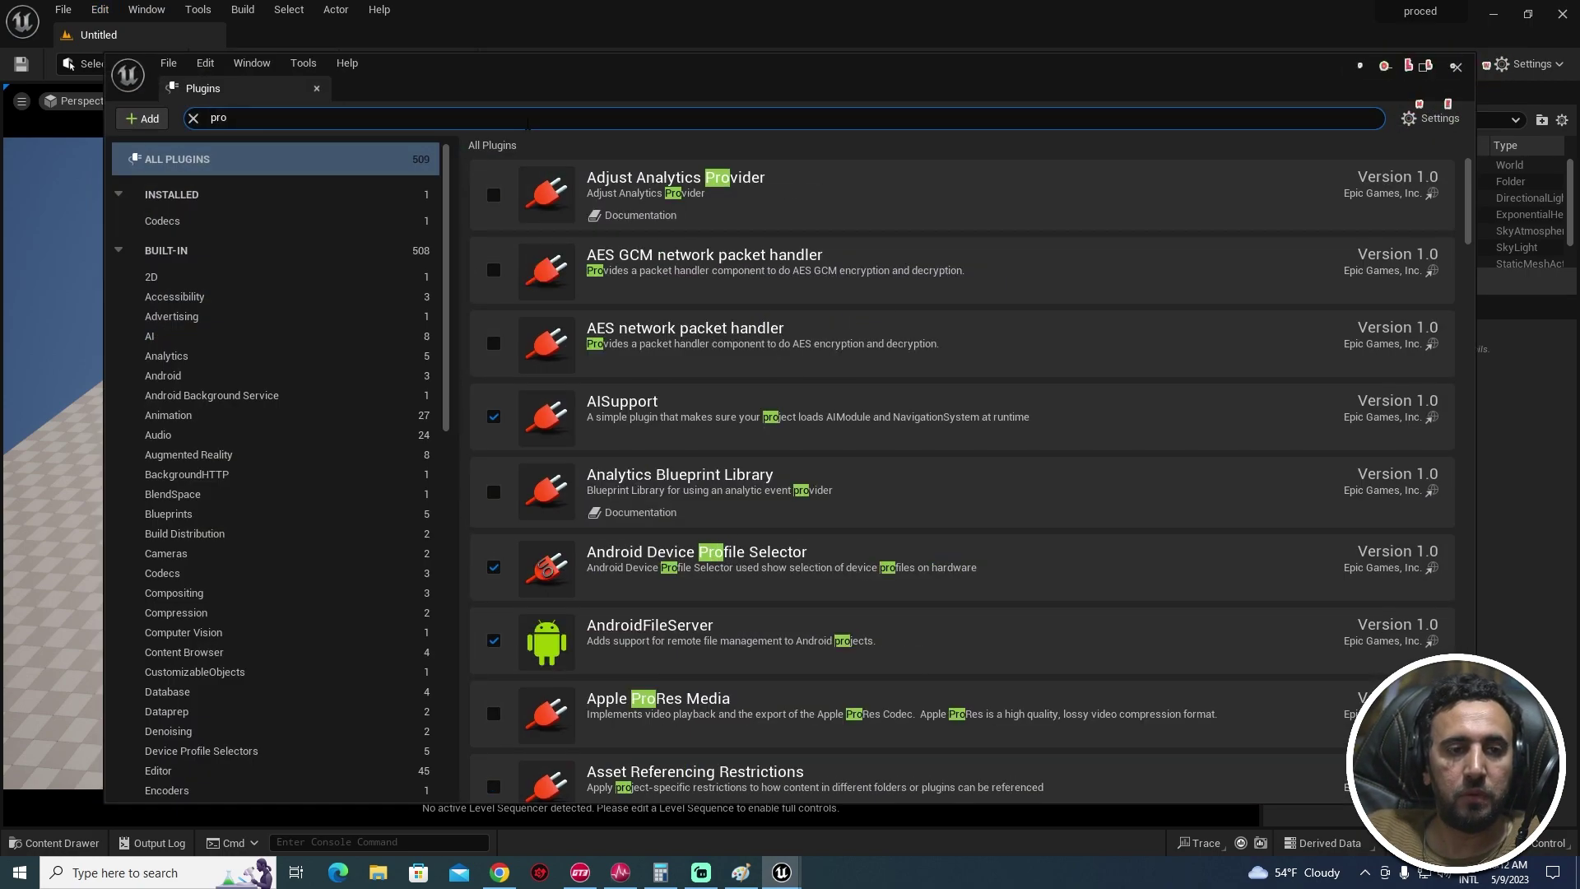
text(dur)
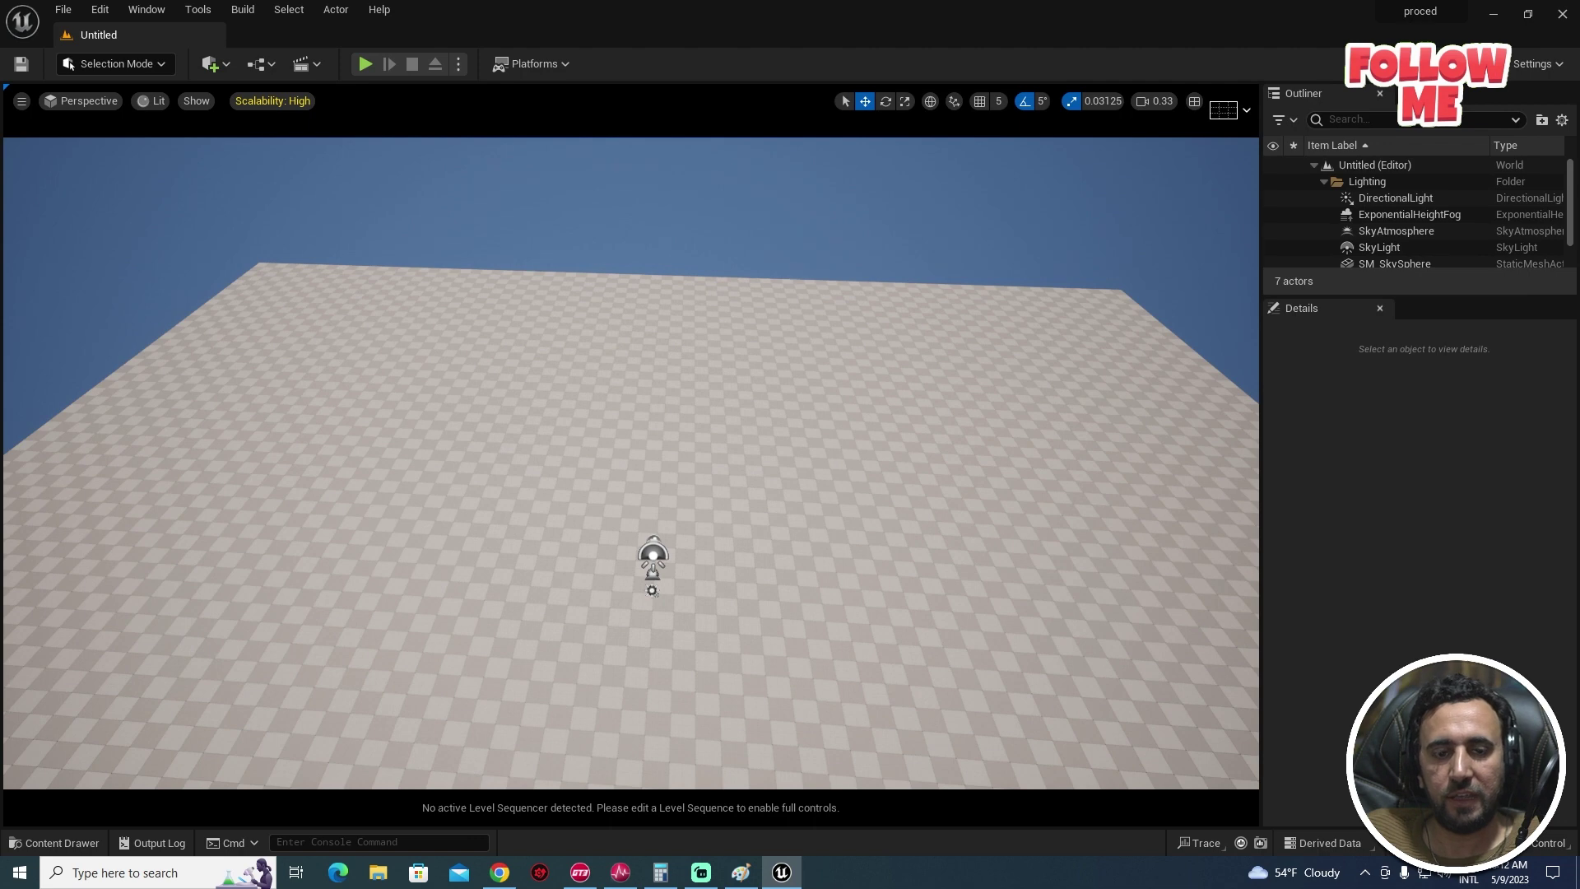
Step: Create a PCG Graph asset in the a_test folder and name it elvator
click(678, 580)
key(ctrl+space)
right_click(588, 638)
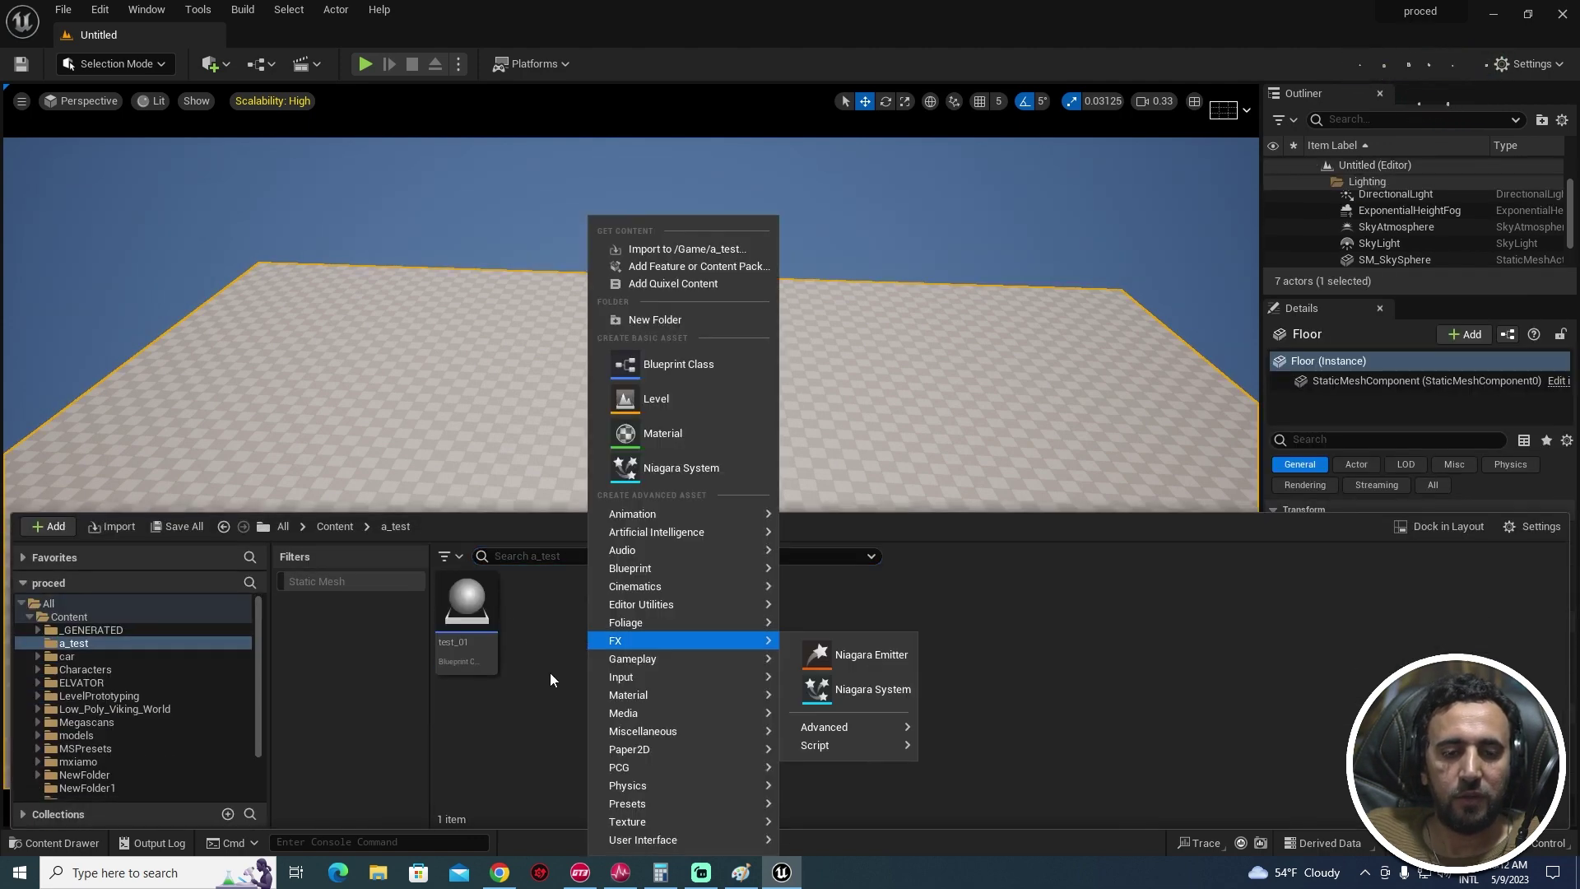
mouse_move(667, 766)
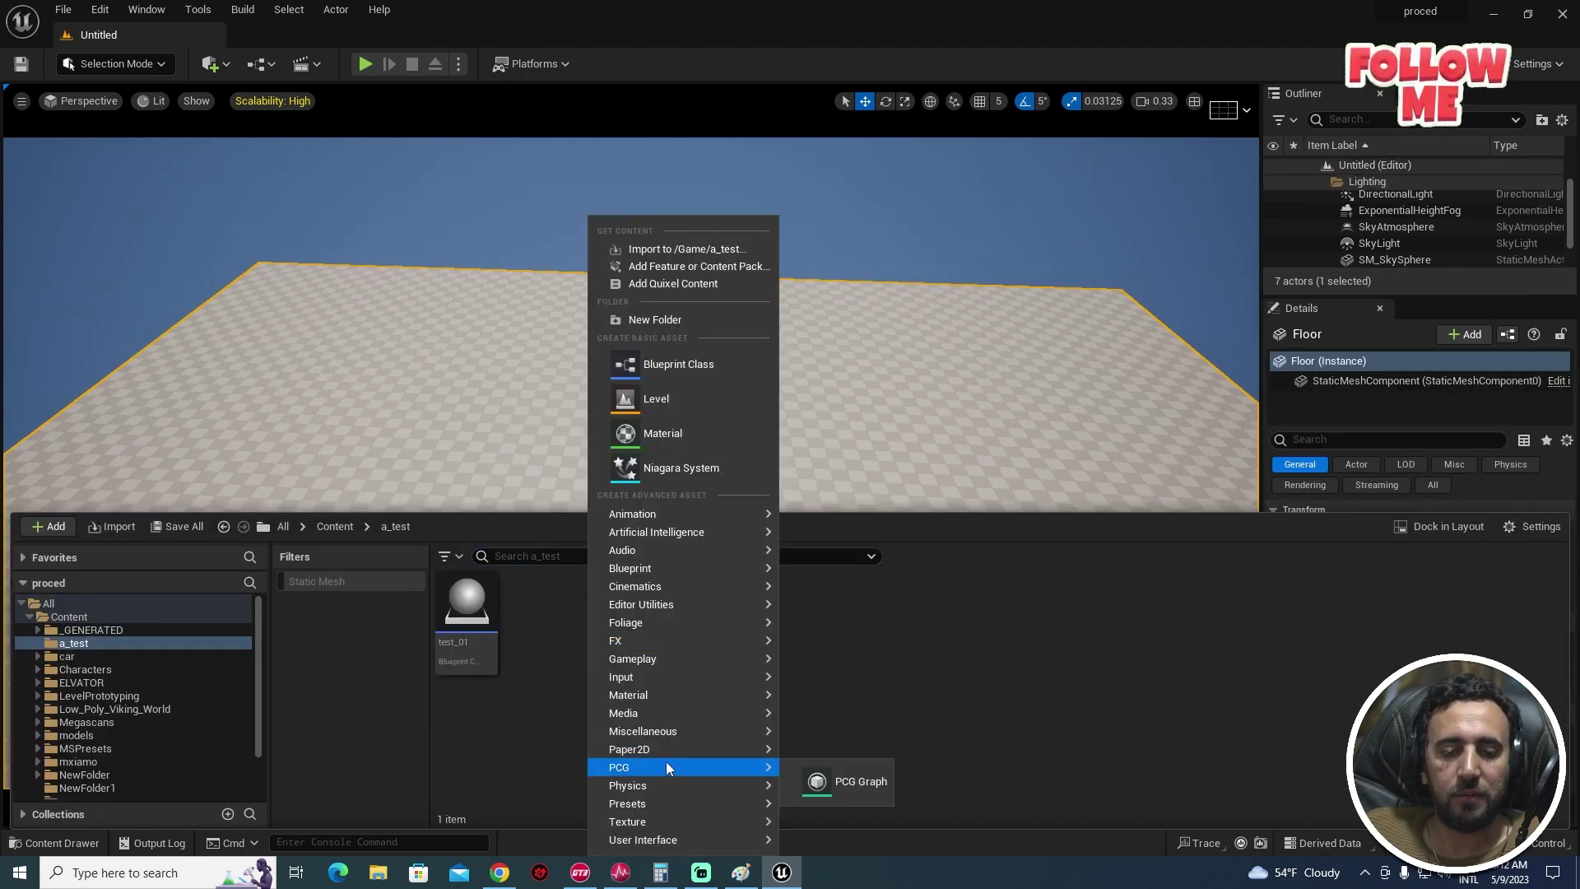
click(860, 782)
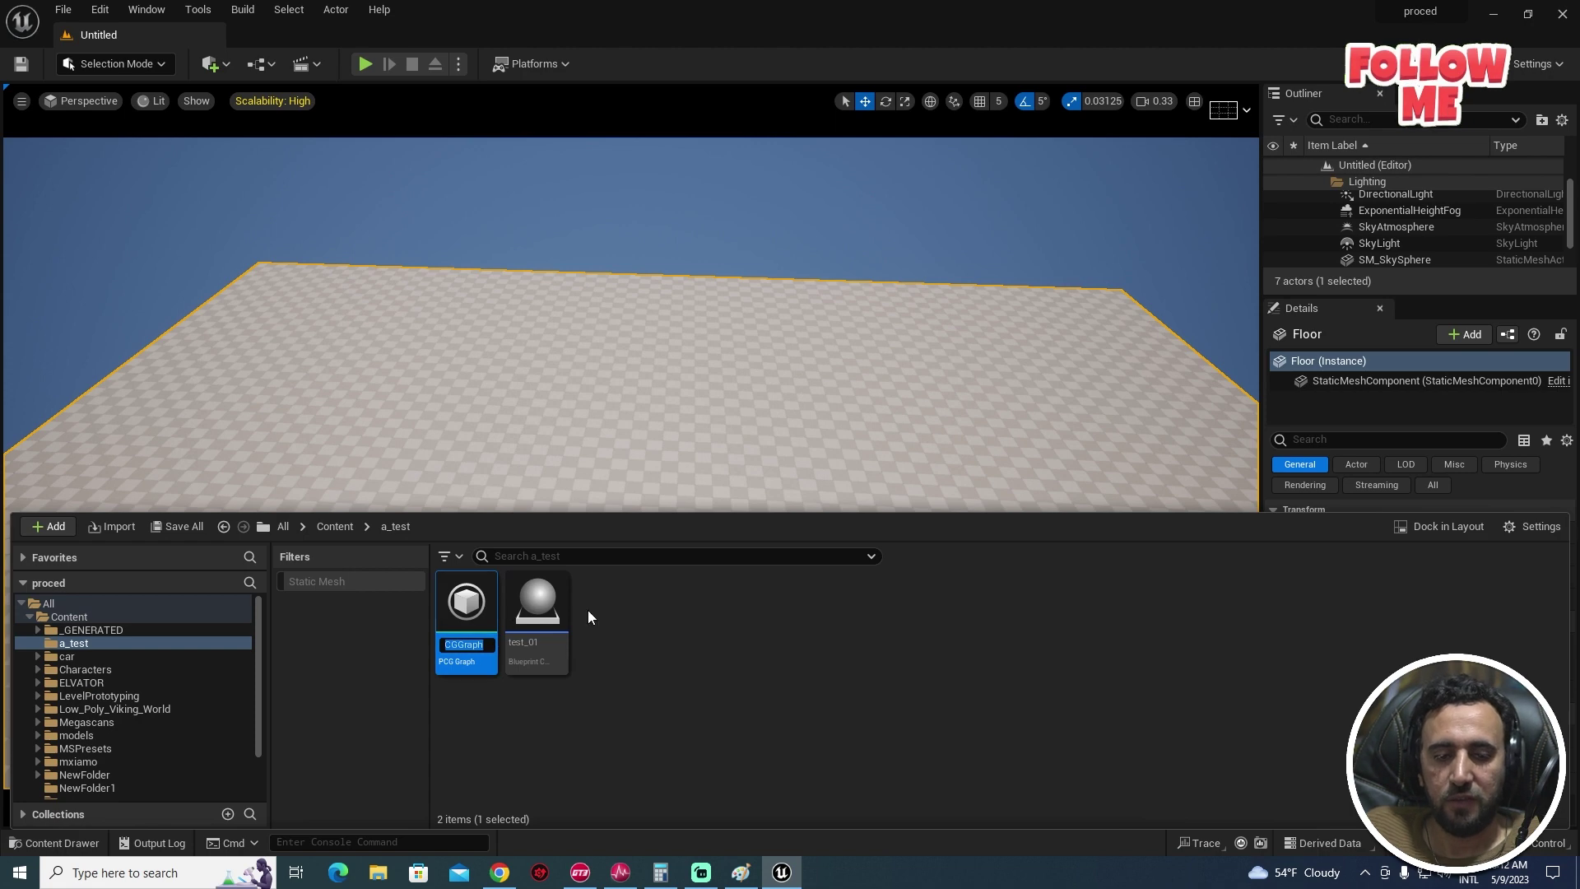
text(el)
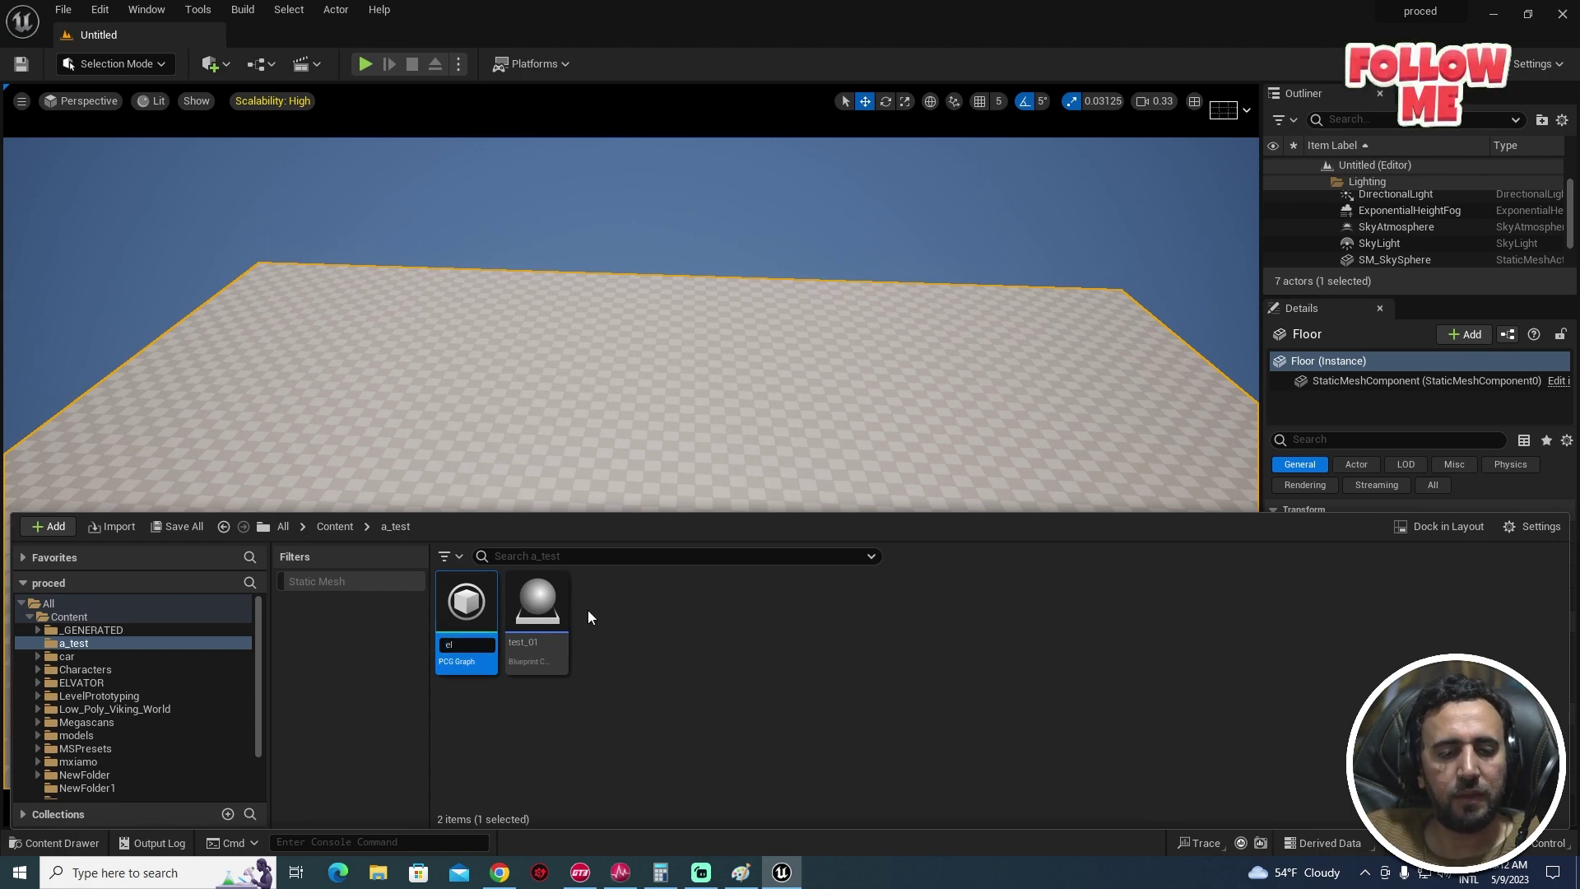
text(vator)
key(Return)
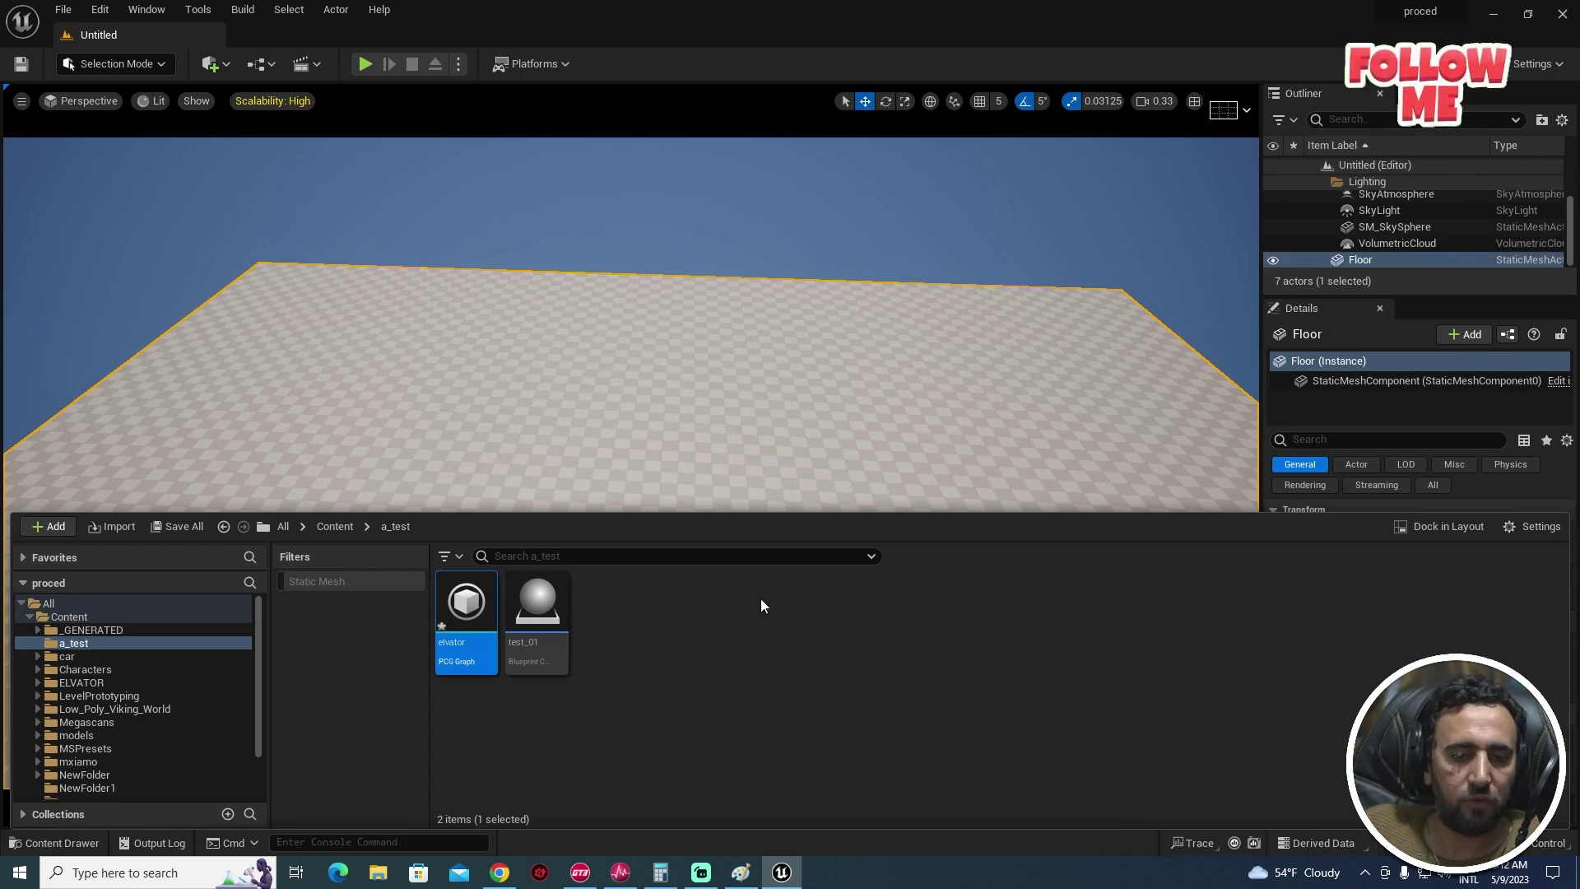
Step: Open the elvator graph and move its Input and Output nodes far apart to make room between them
double_click(472, 618)
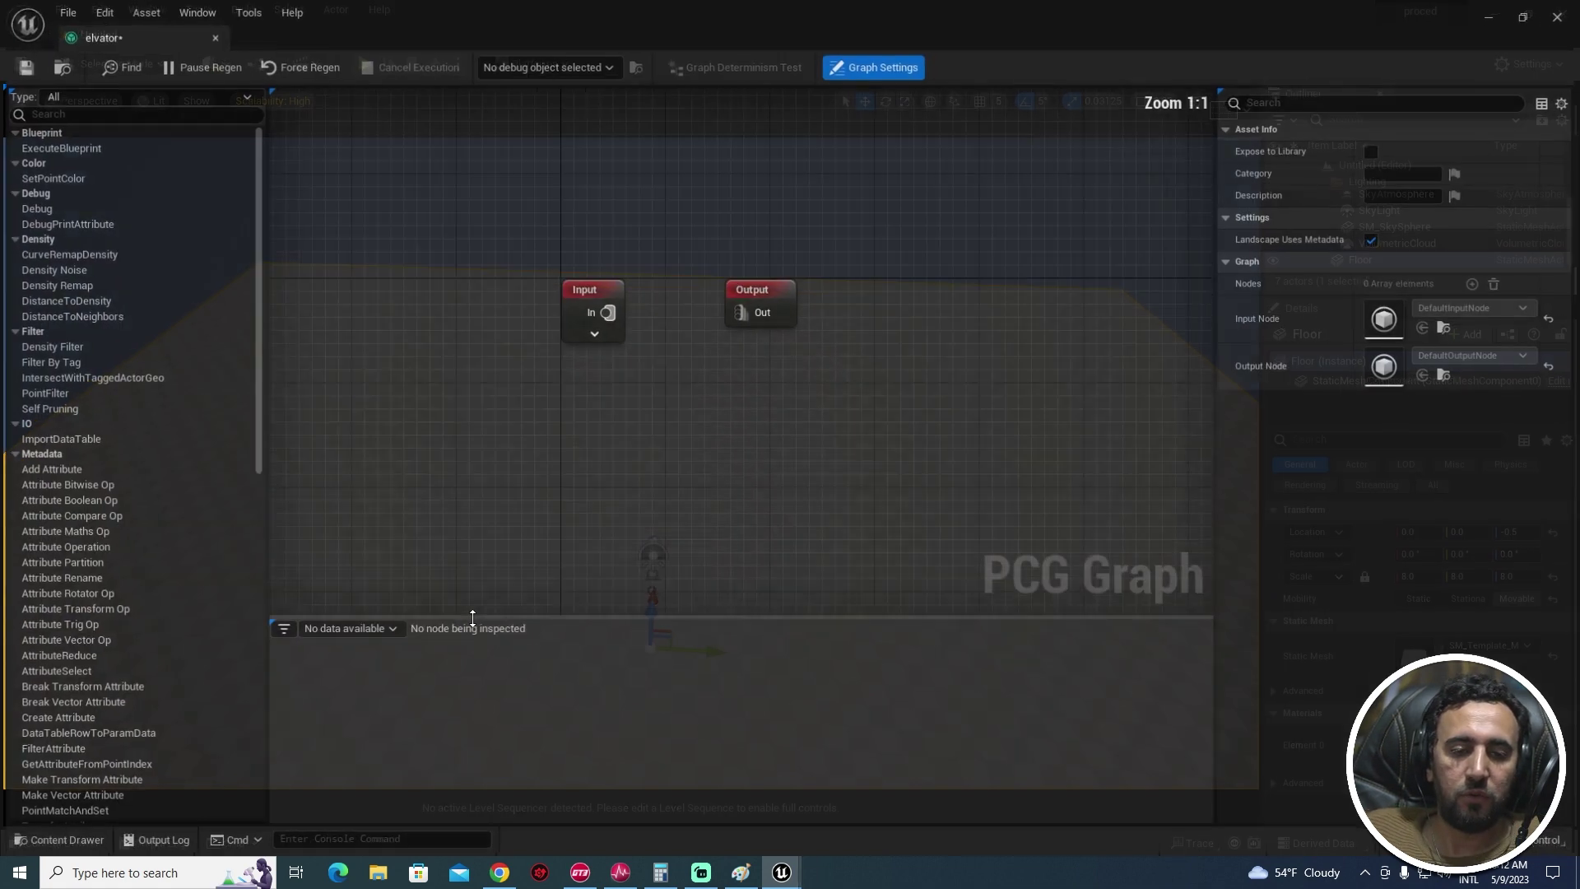
drag(808, 328, 1186, 328)
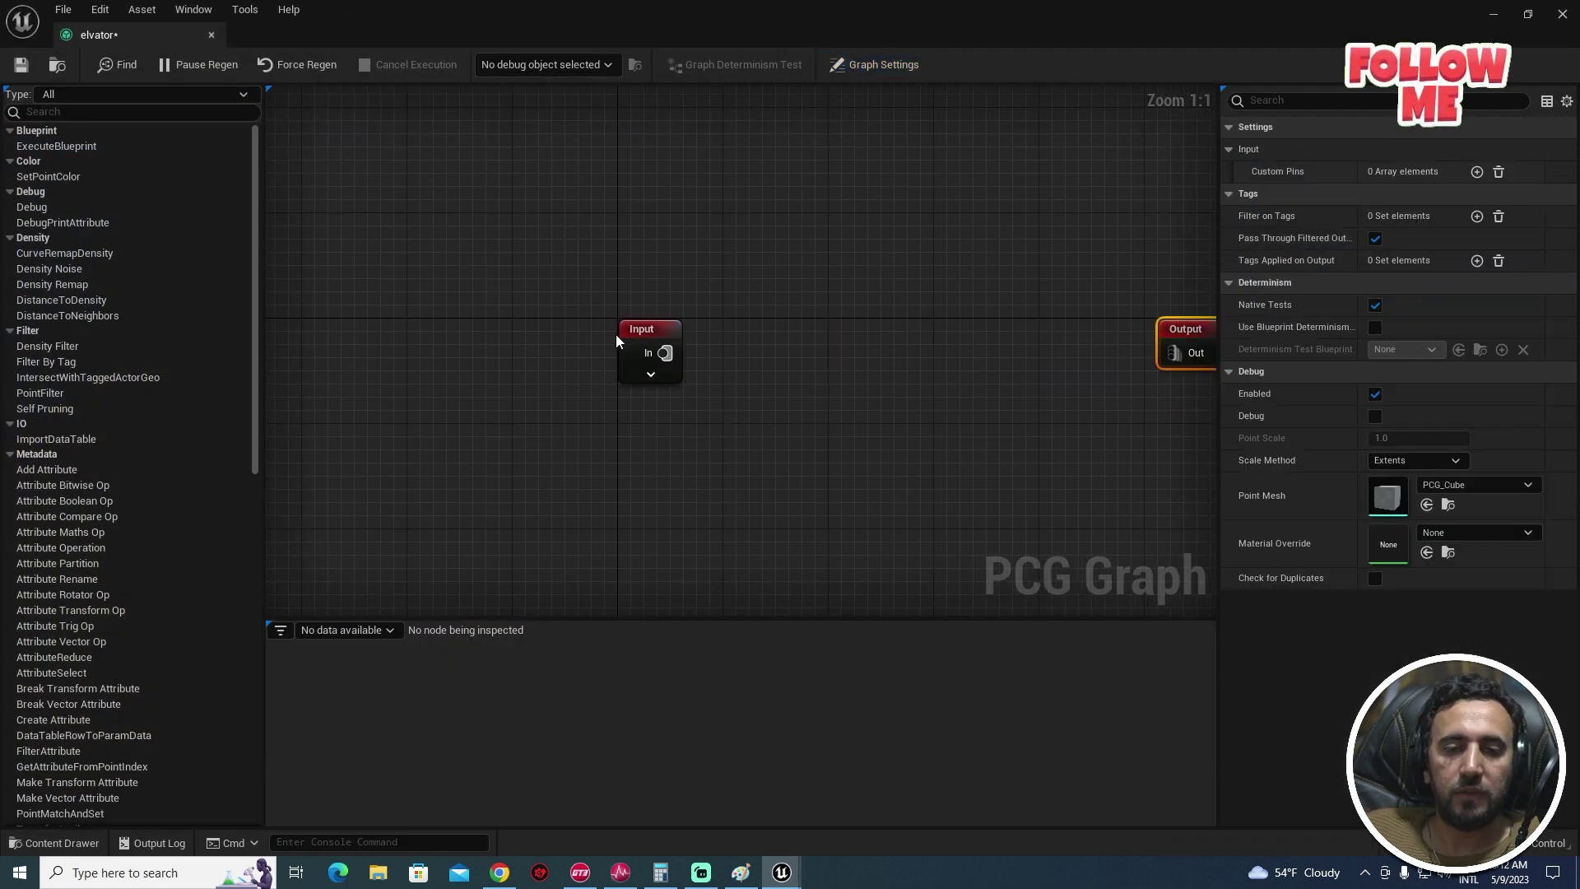
drag(643, 337, 404, 338)
right_drag(1047, 418, 1073, 482)
right_drag(792, 400, 711, 432)
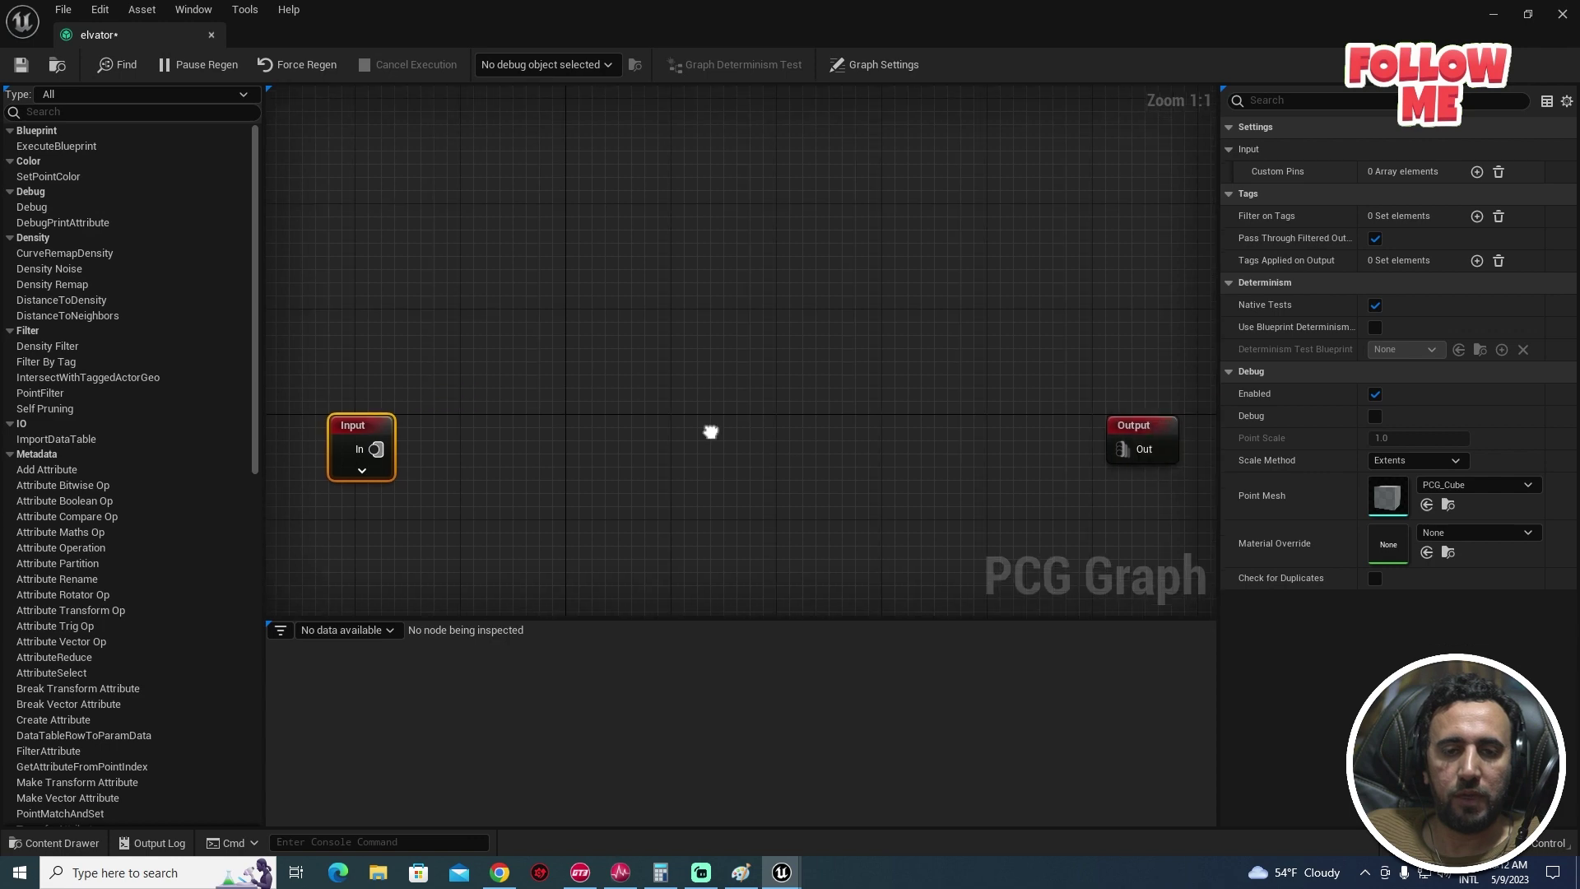
right_drag(513, 381, 585, 476)
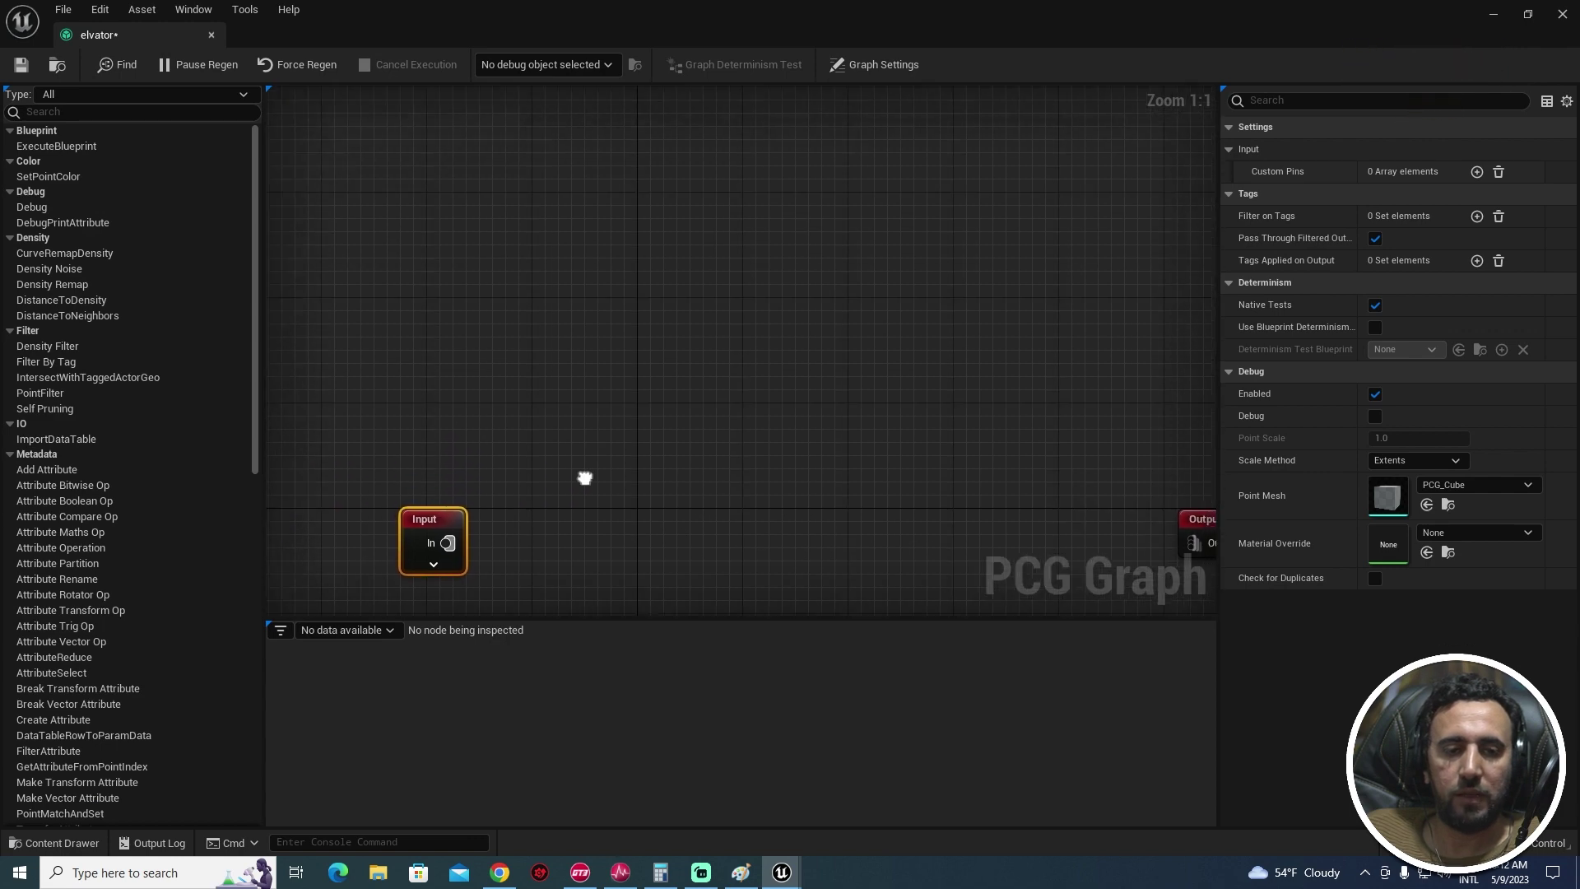
Step: Add a Get Spline Data node above the Input node in the graph
right_click(467, 302)
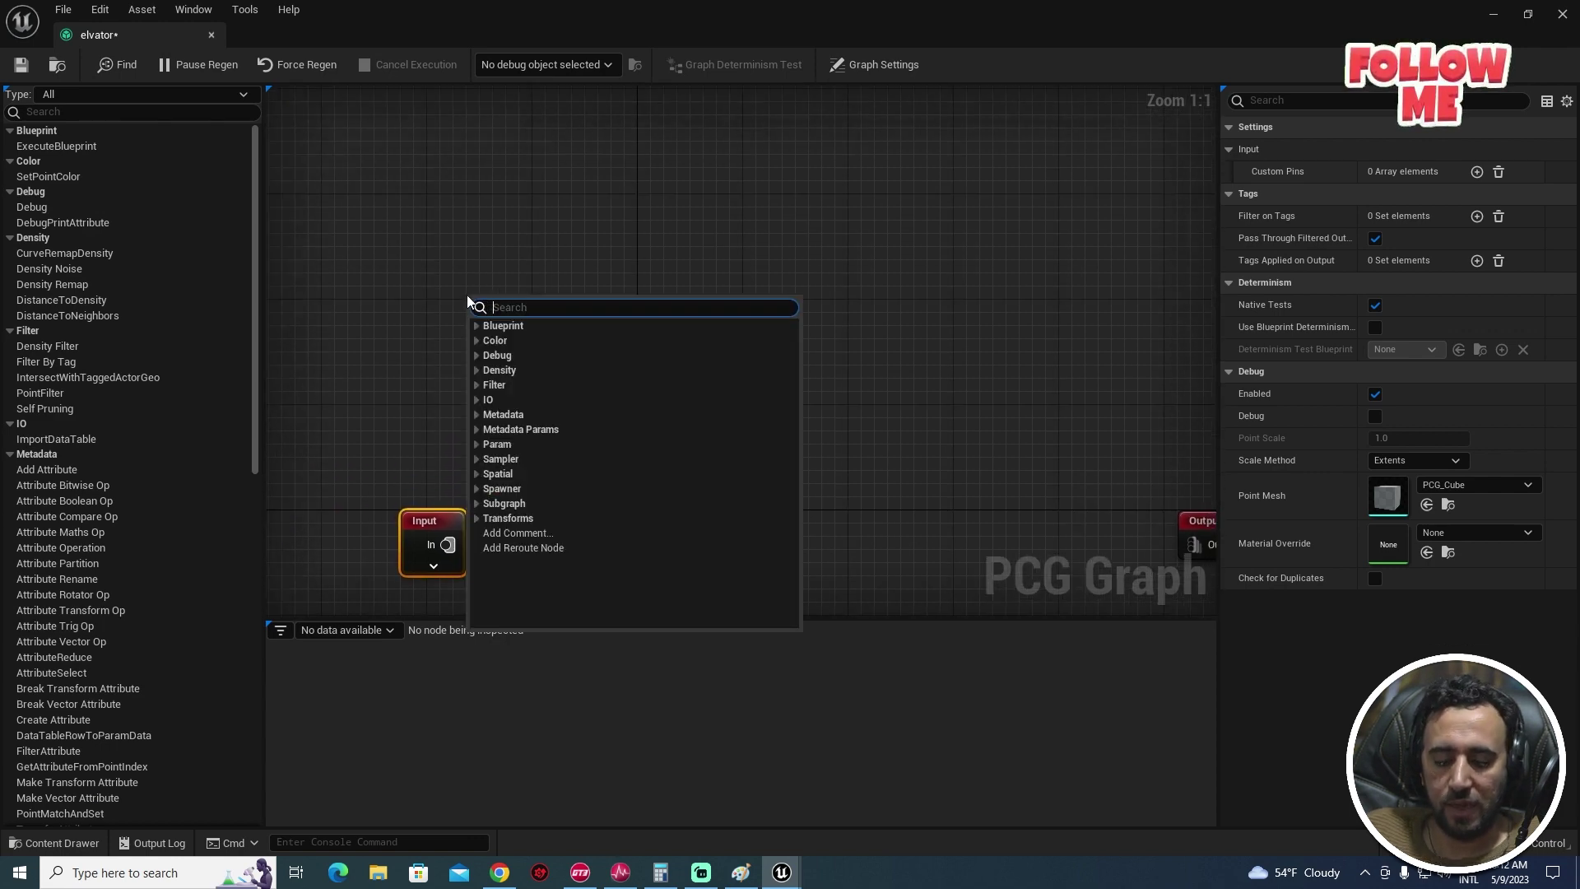
text(getspline)
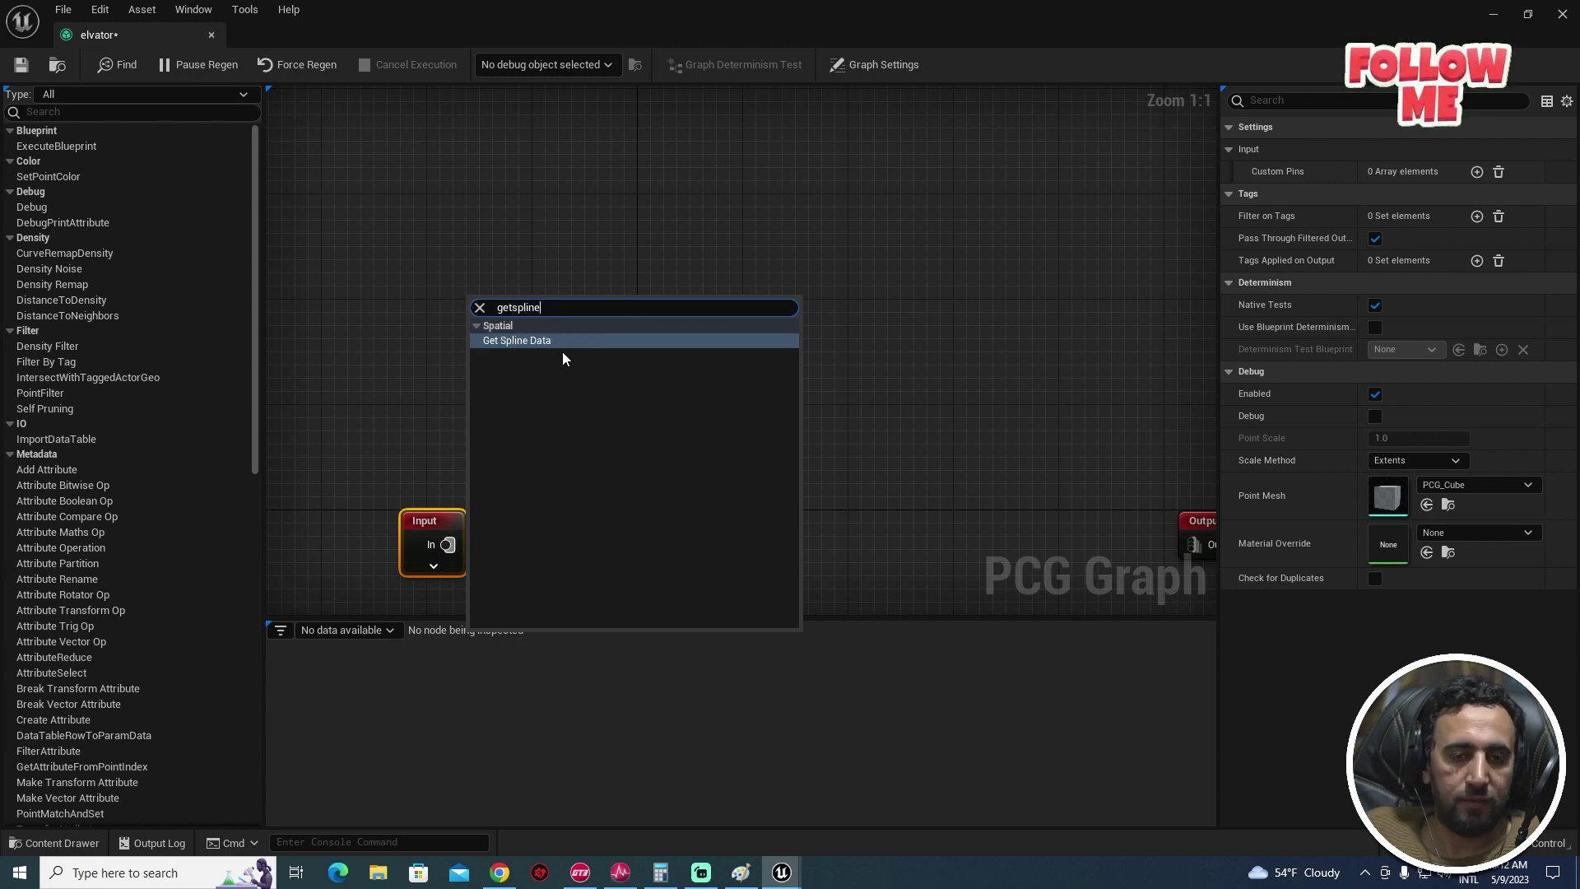
click(545, 342)
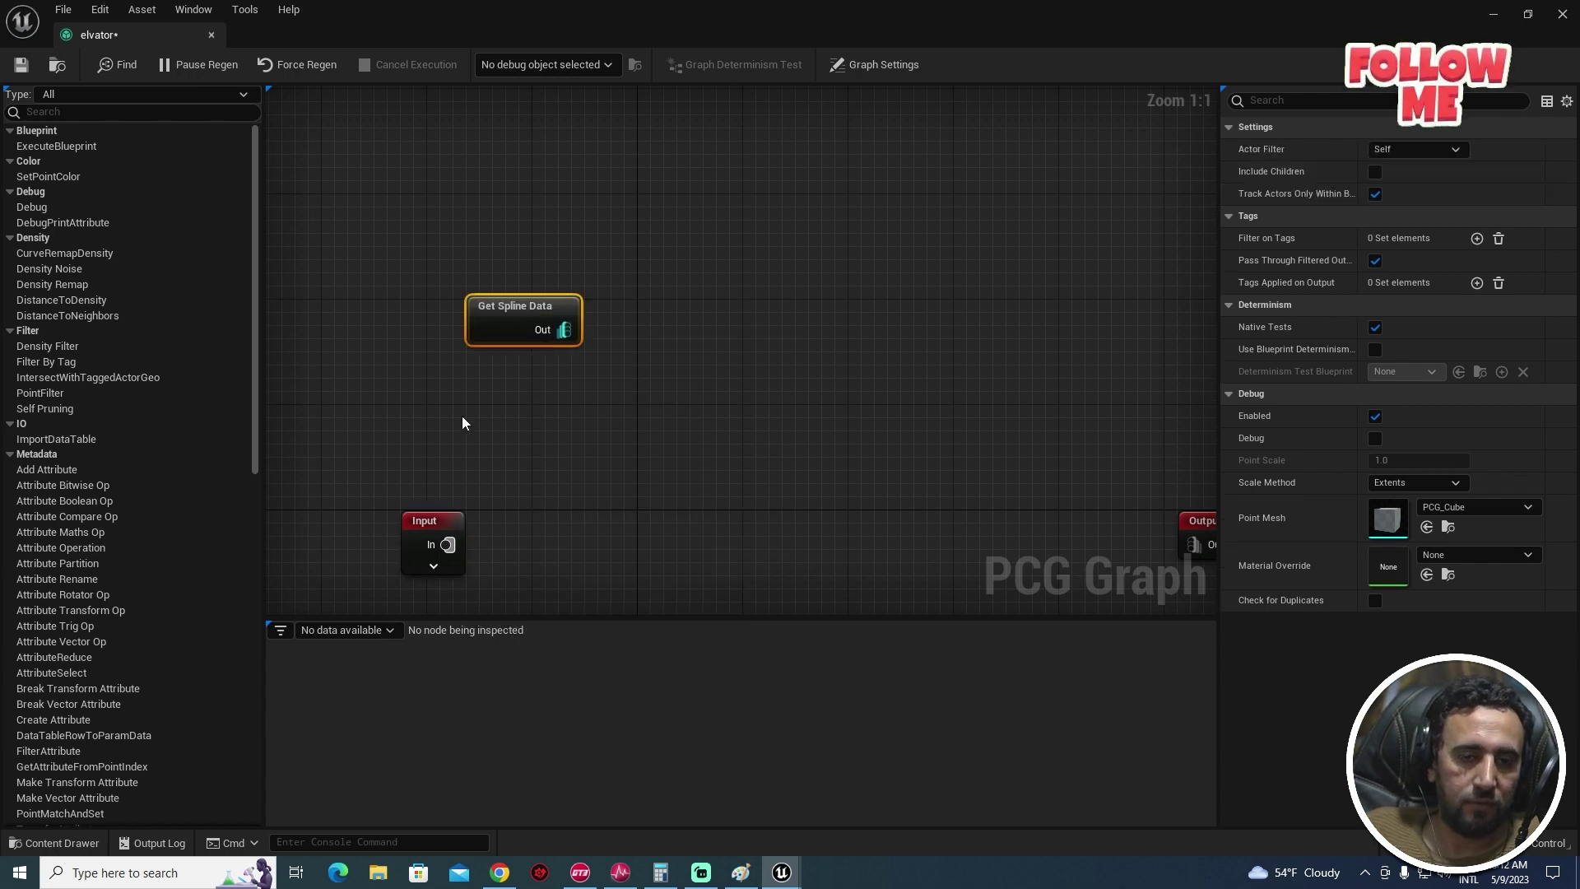
key(F2)
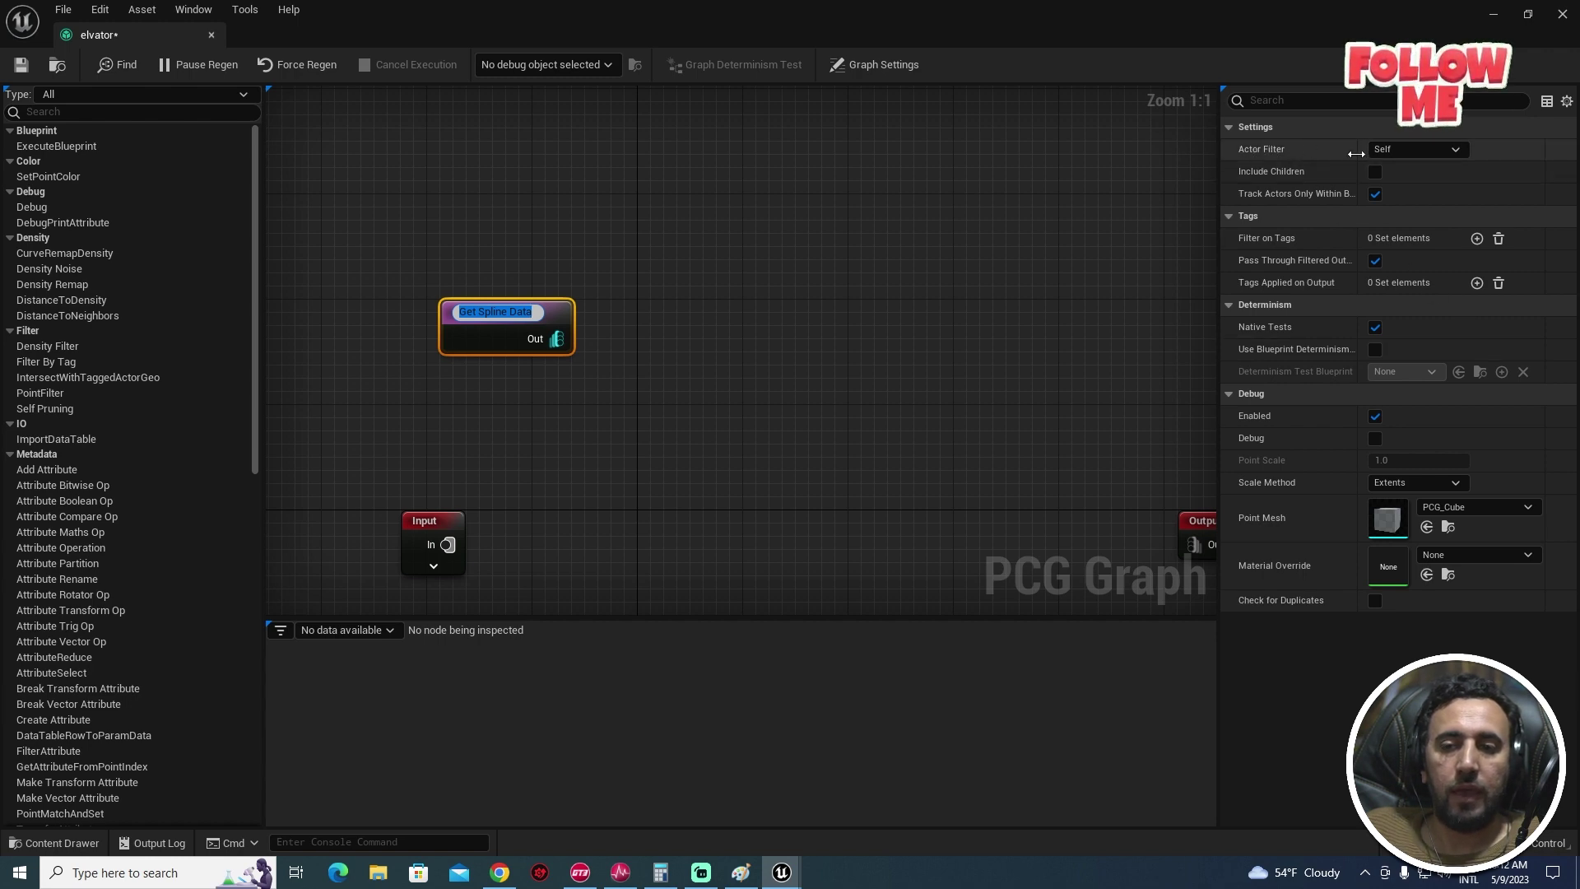
Step: Set the Get Spline Data node's actor filter to All World Actors and its actor selection tag to test05
click(1396, 162)
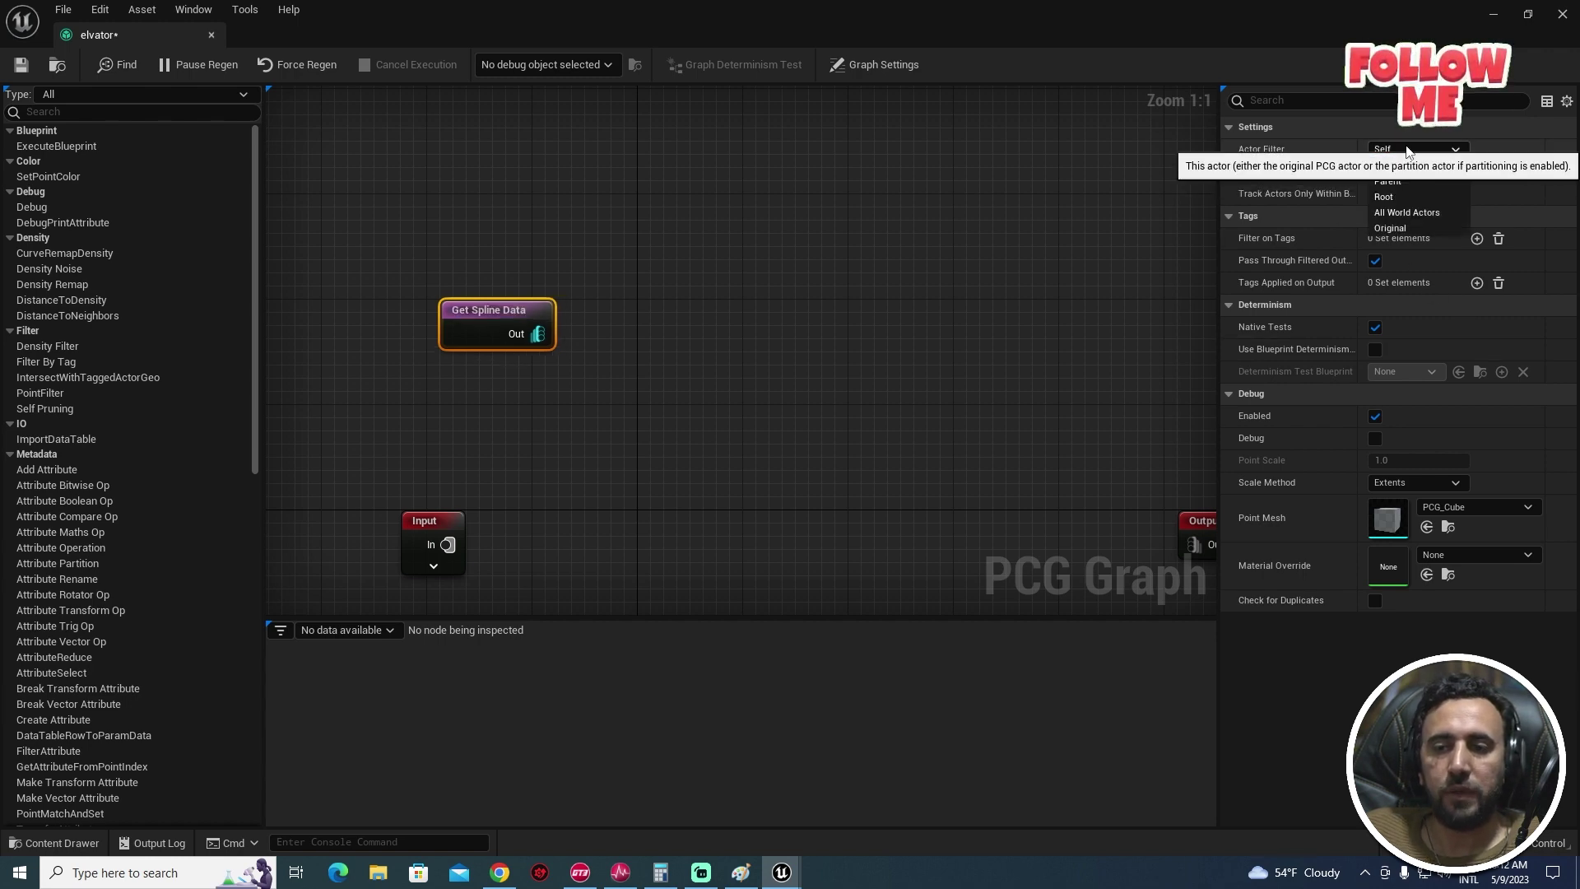
click(1409, 150)
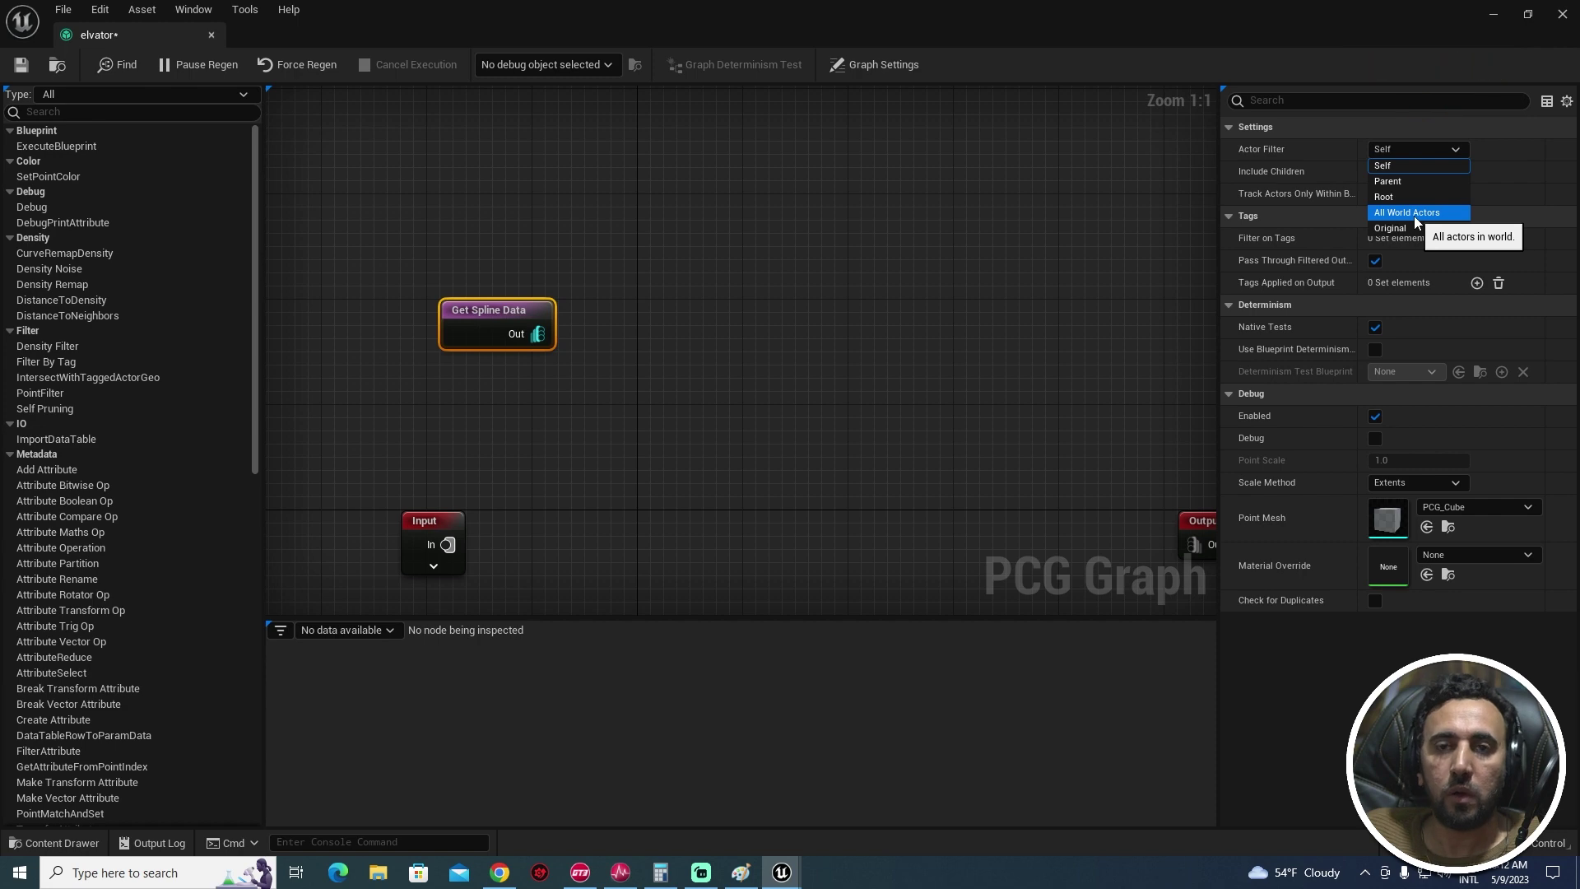
click(1414, 213)
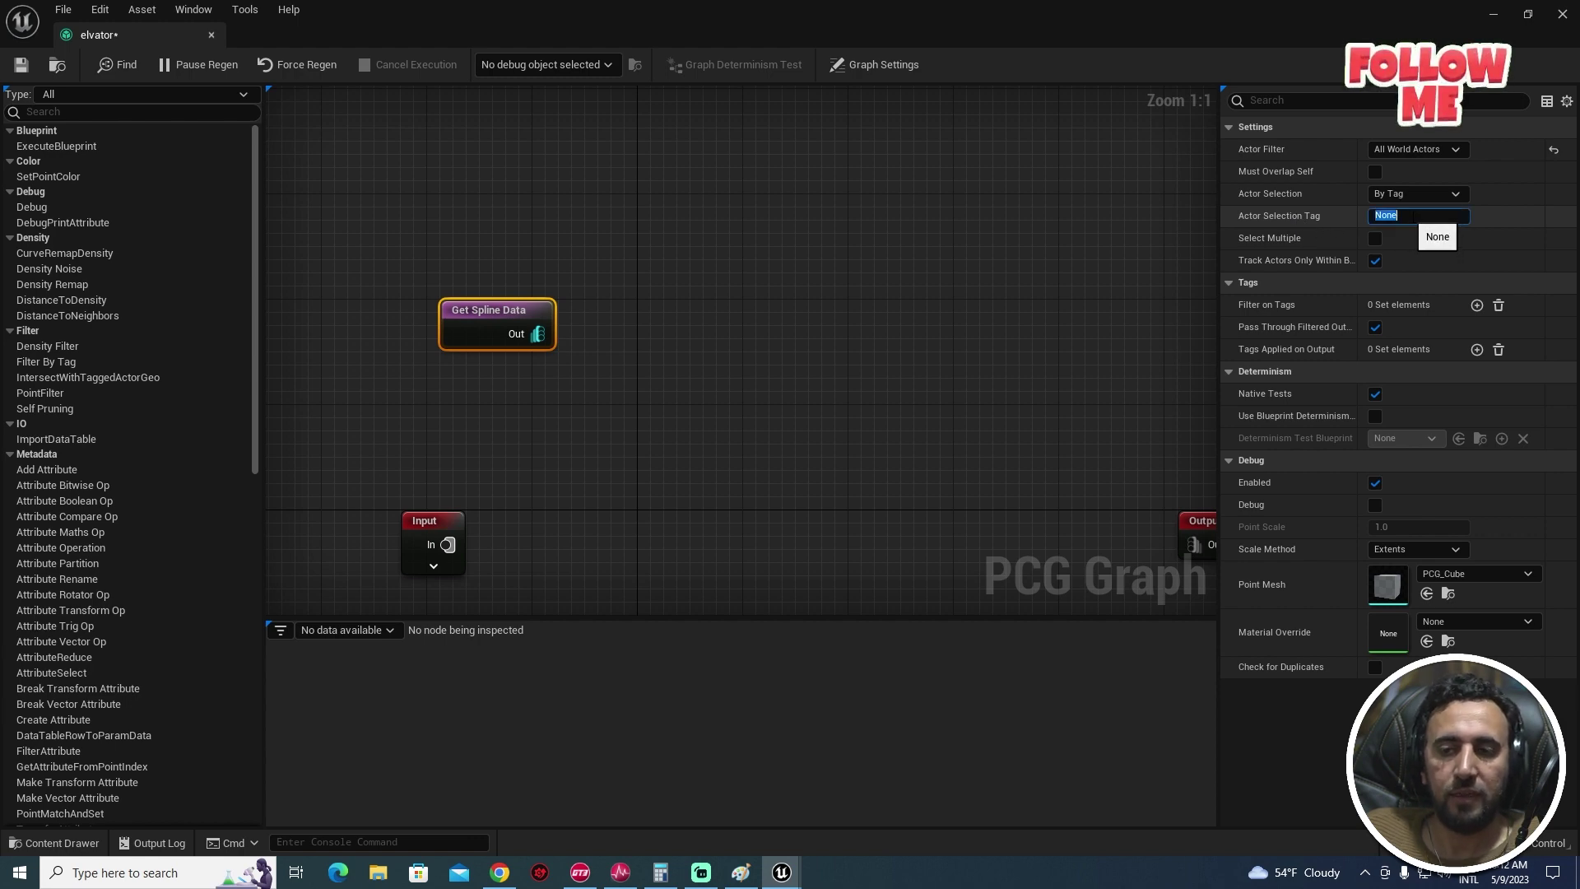
text(test05)
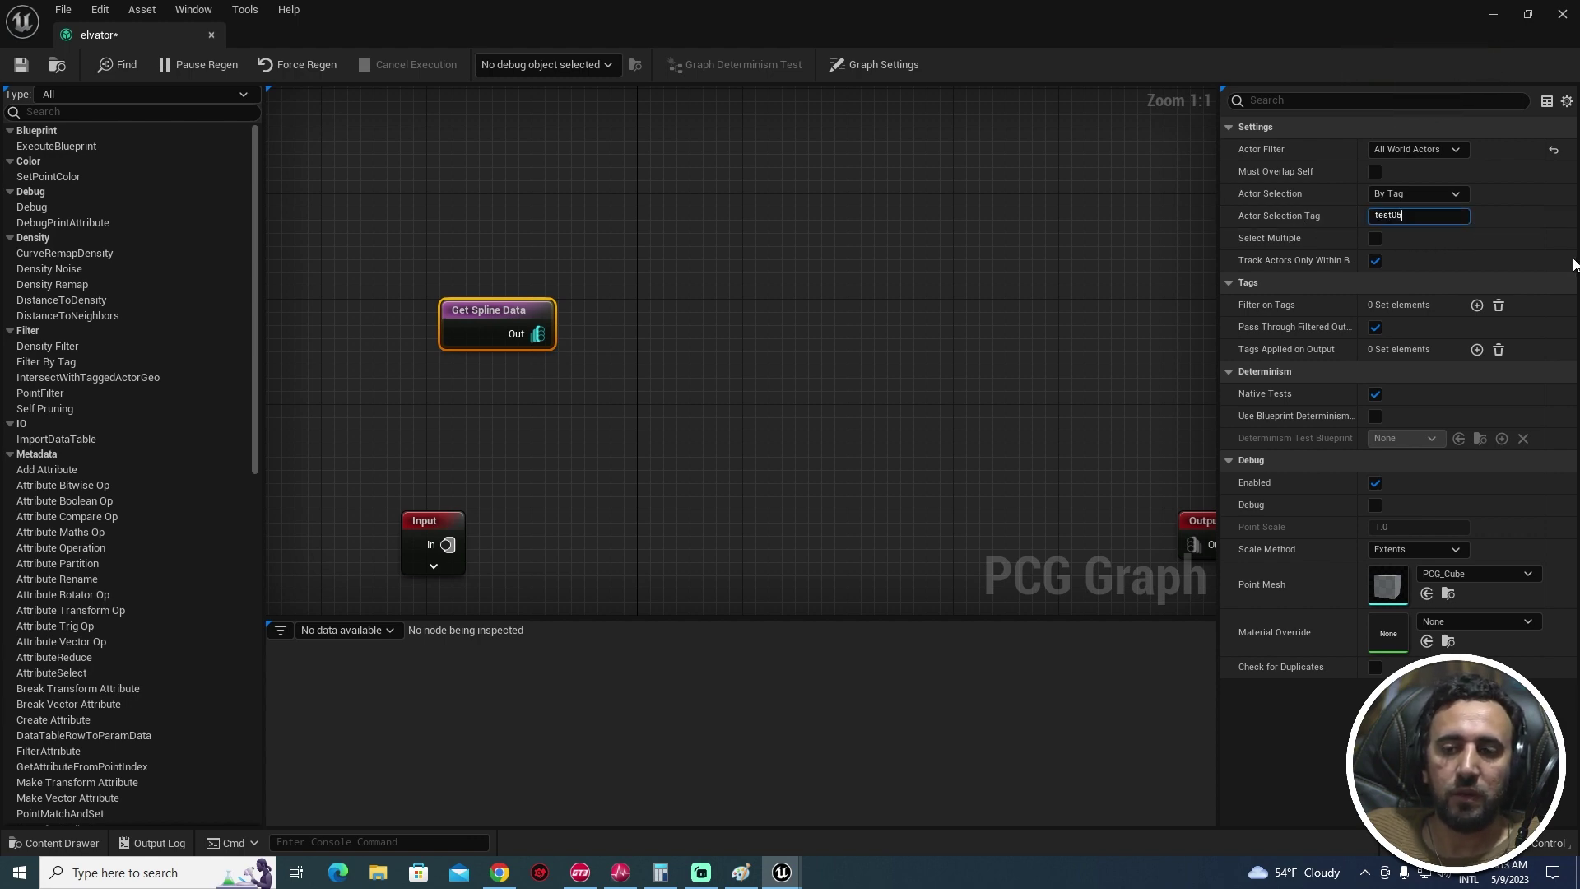
key(Return)
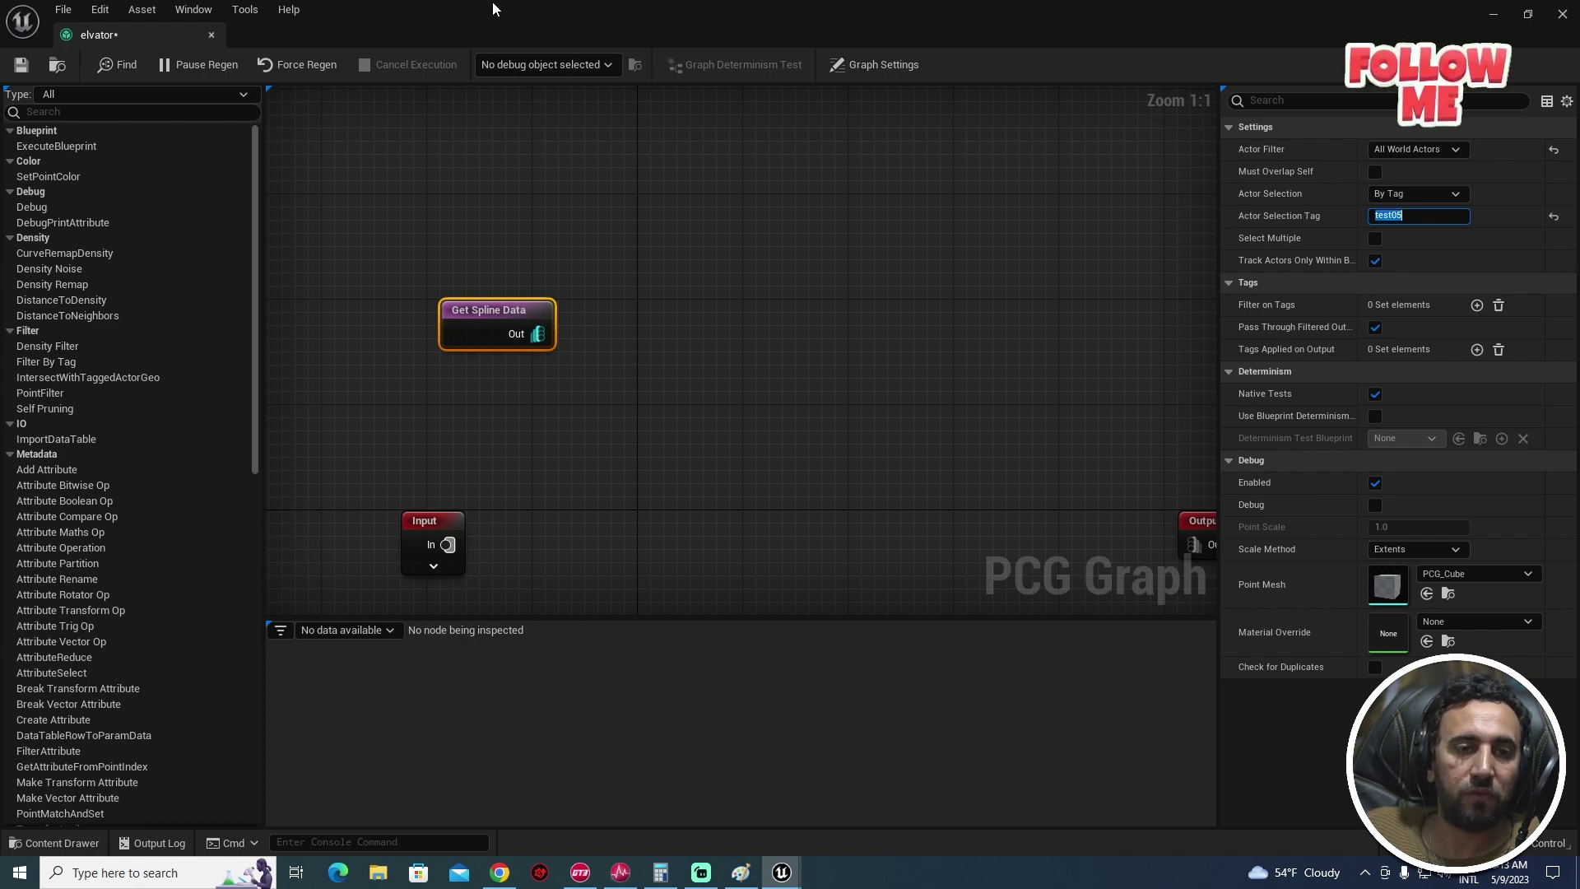
double_click(551, 15)
double_click(779, 195)
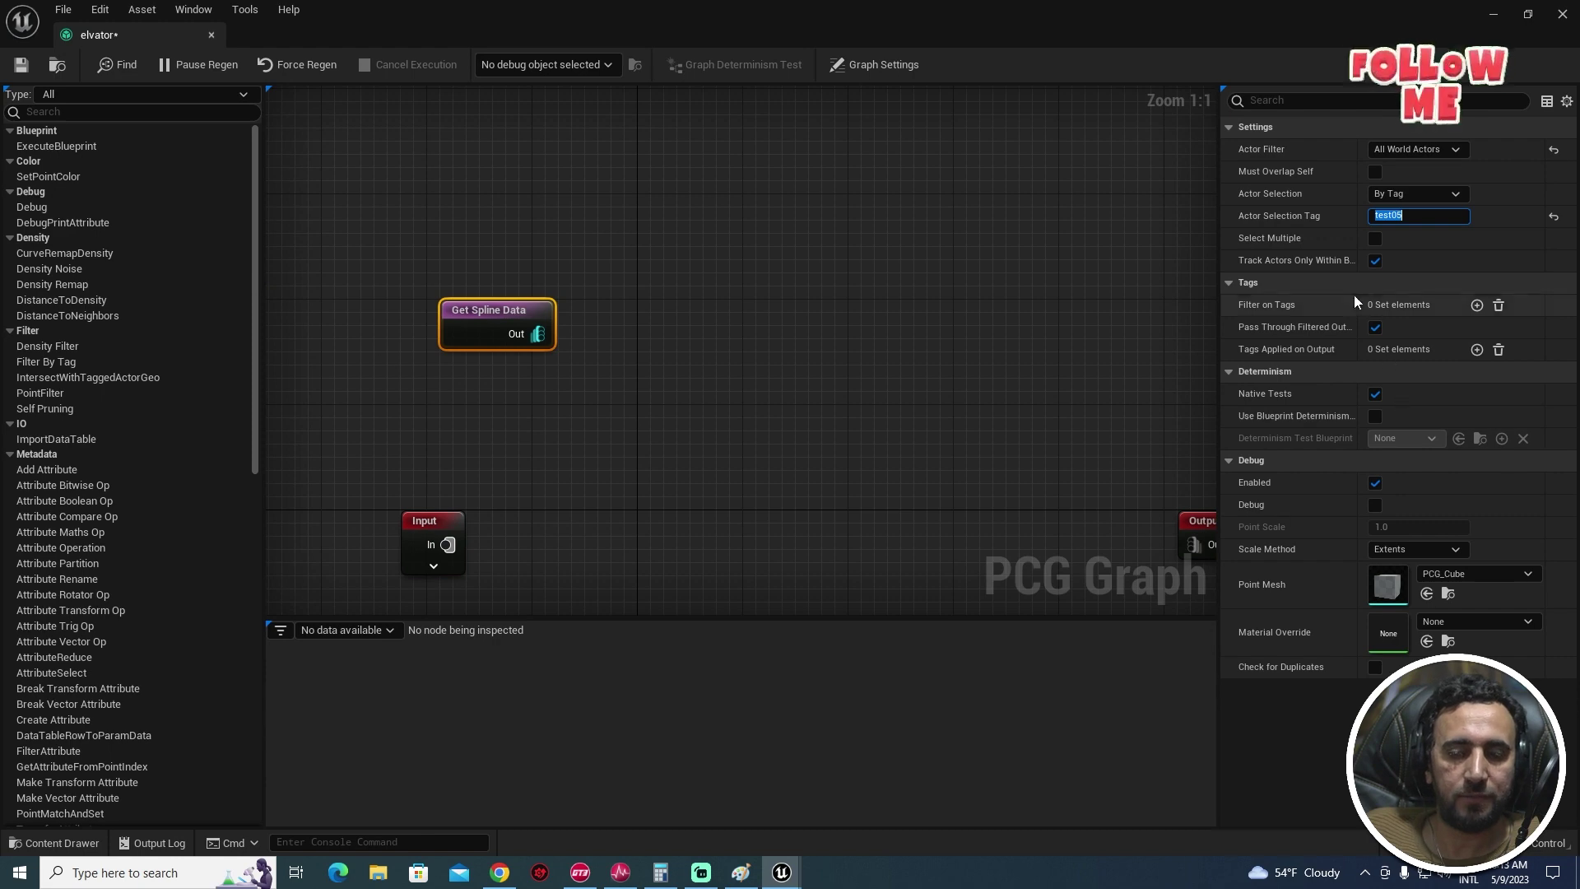
click(1037, 302)
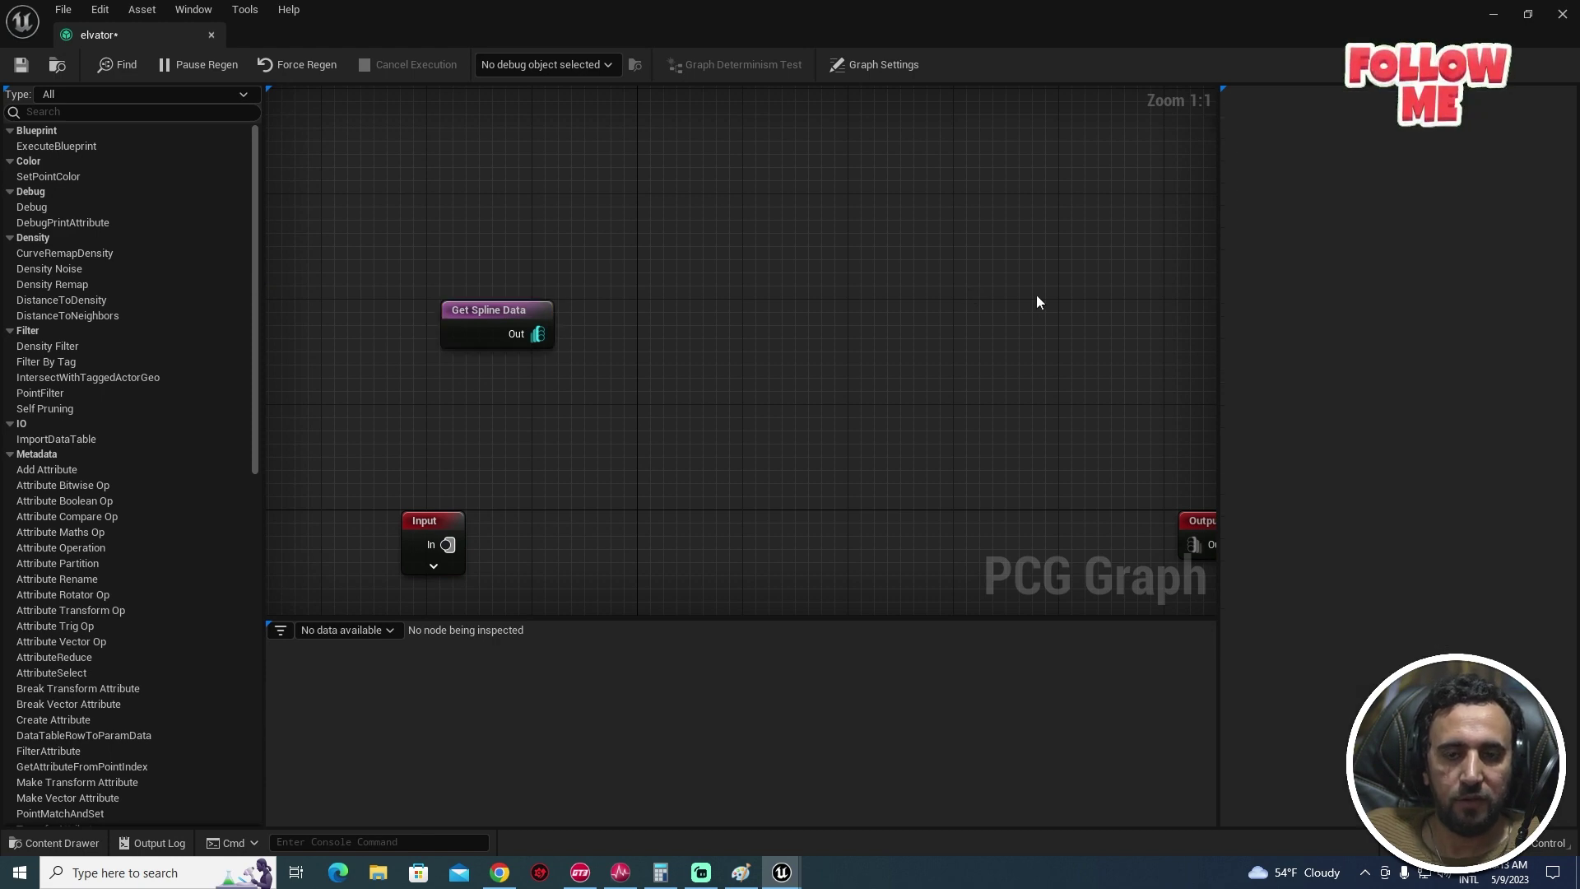
click(482, 323)
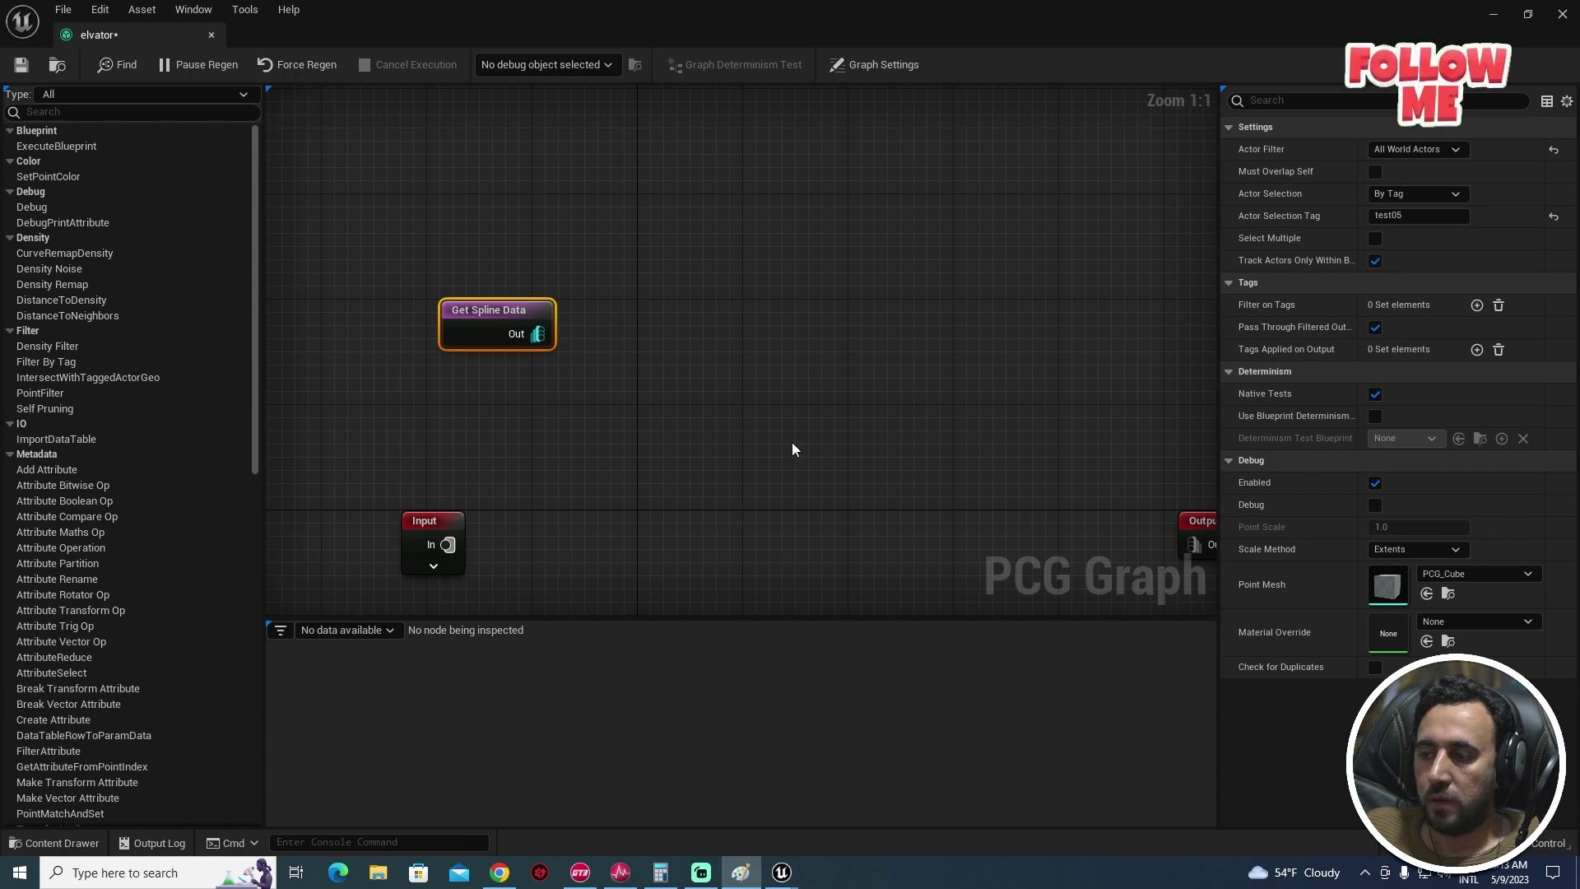
click(620, 333)
Step: Add a Spline Sampler node fed by the output of Get Spline Data
drag(546, 337, 541, 334)
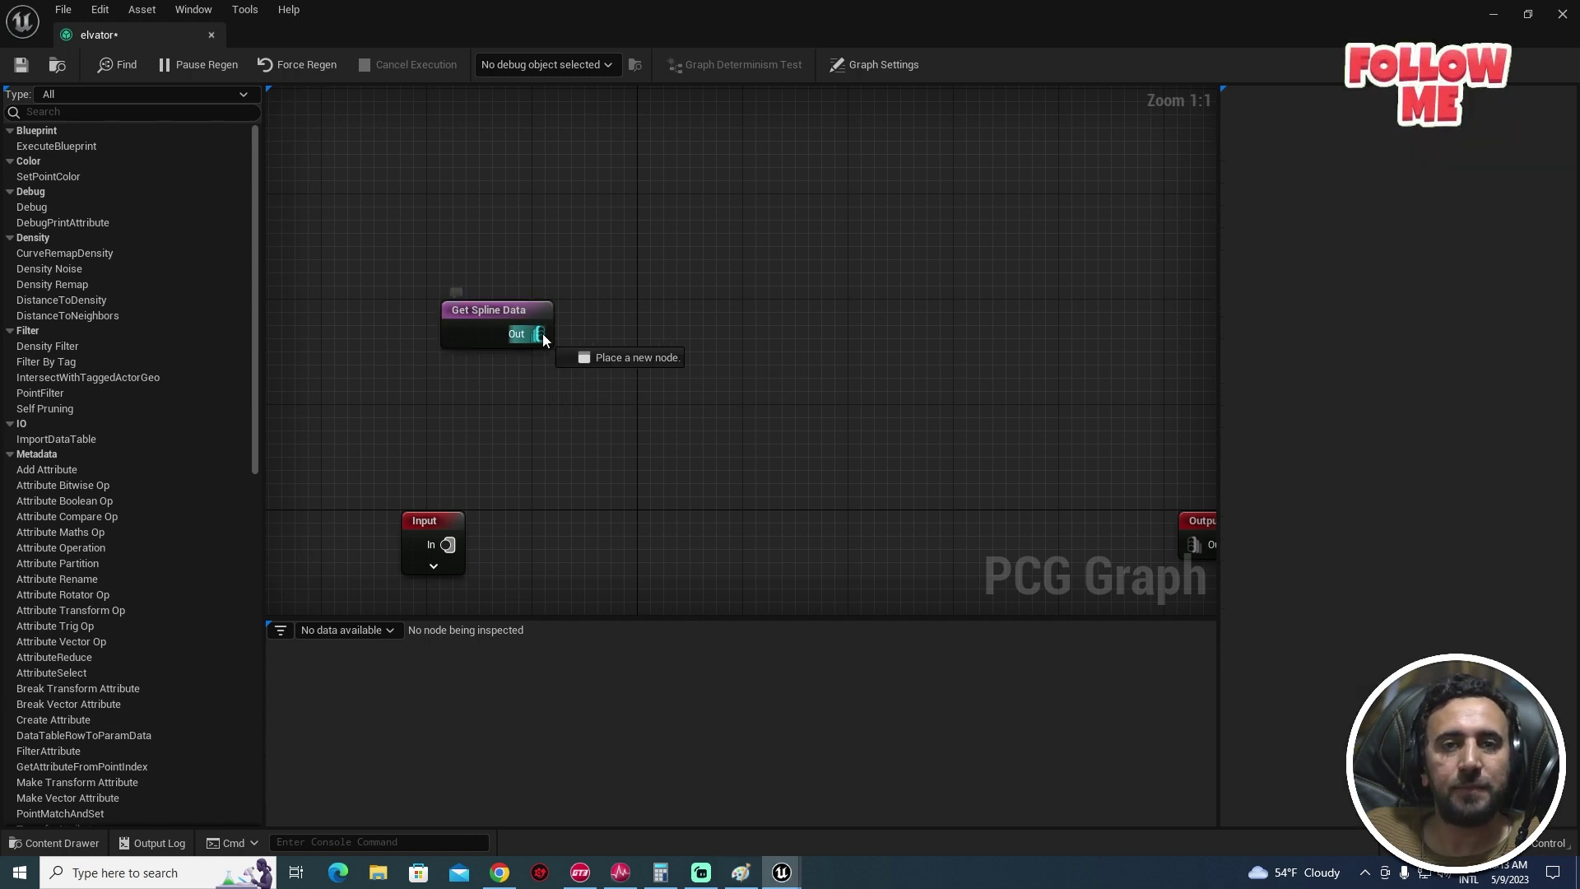
drag(657, 294, 657, 294)
text(spline)
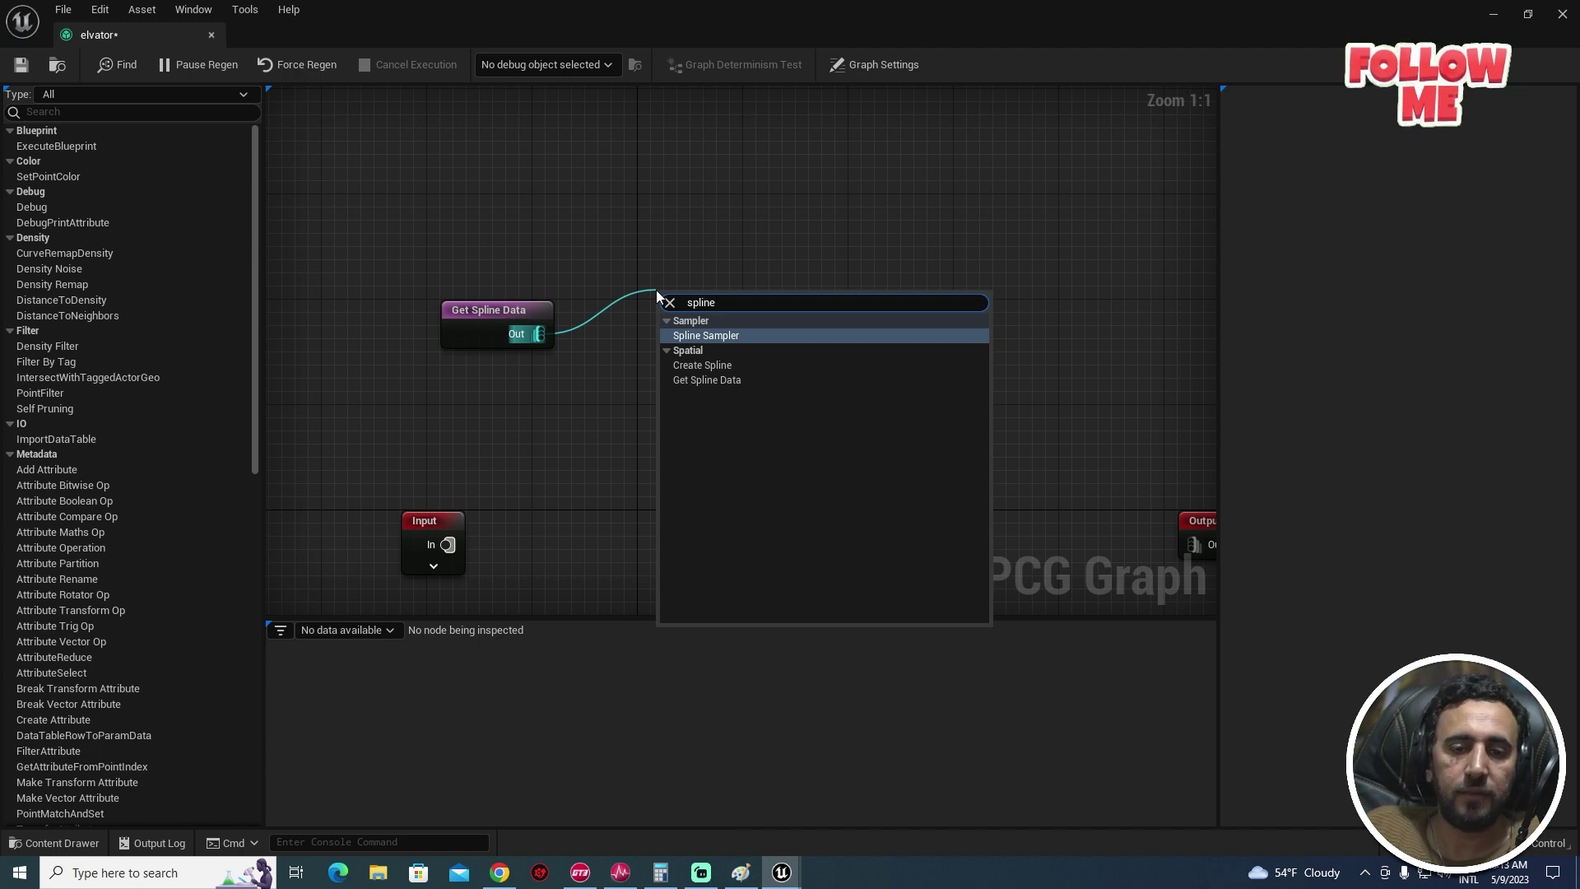
click(709, 335)
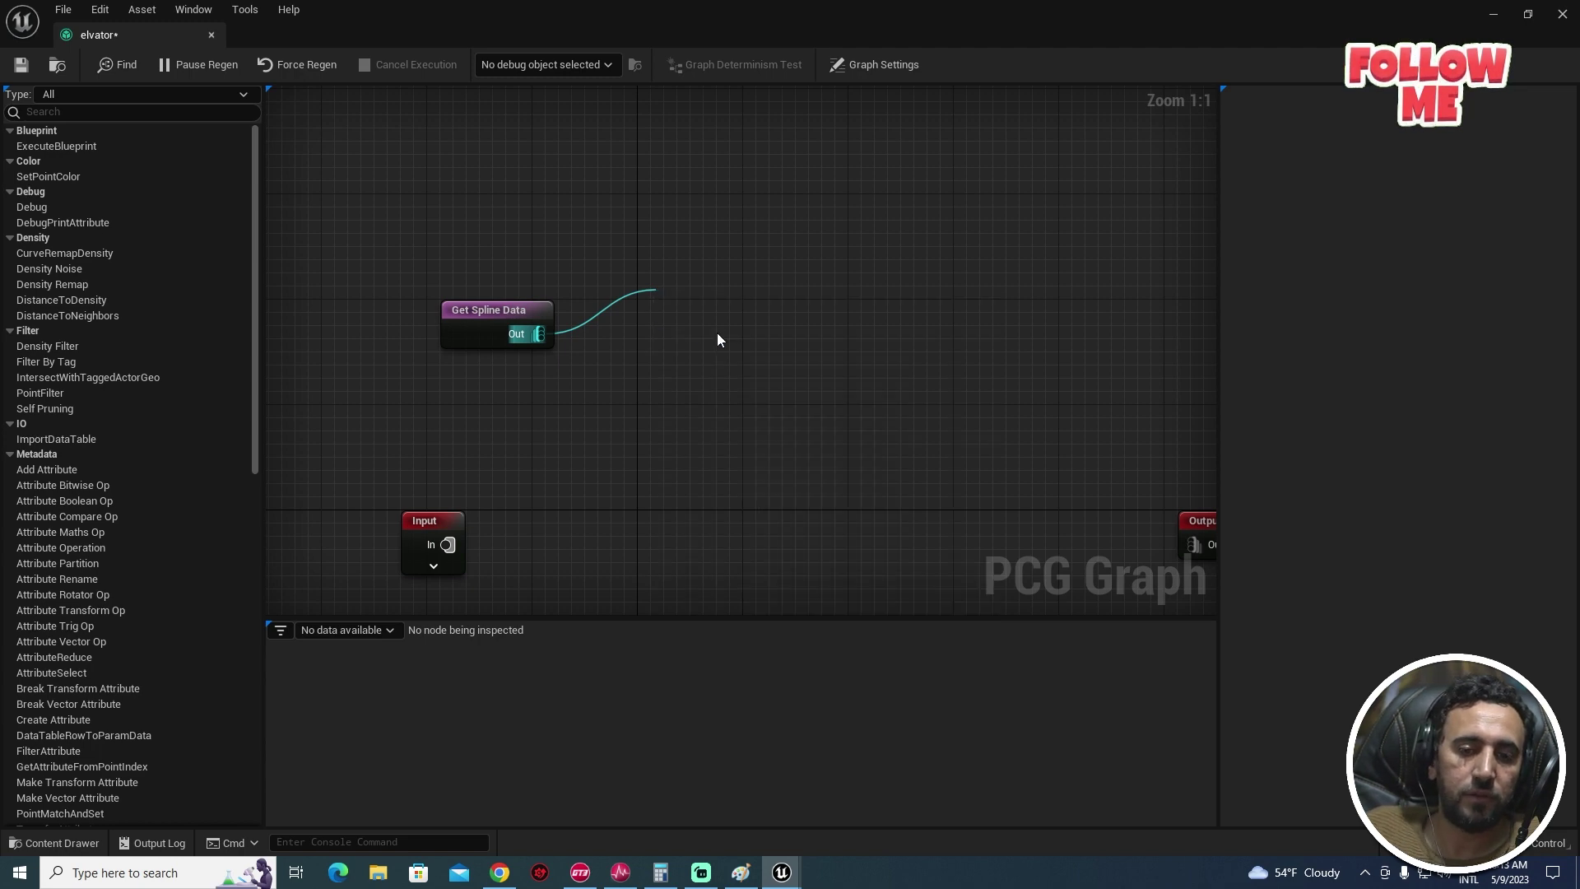
double_click(721, 304)
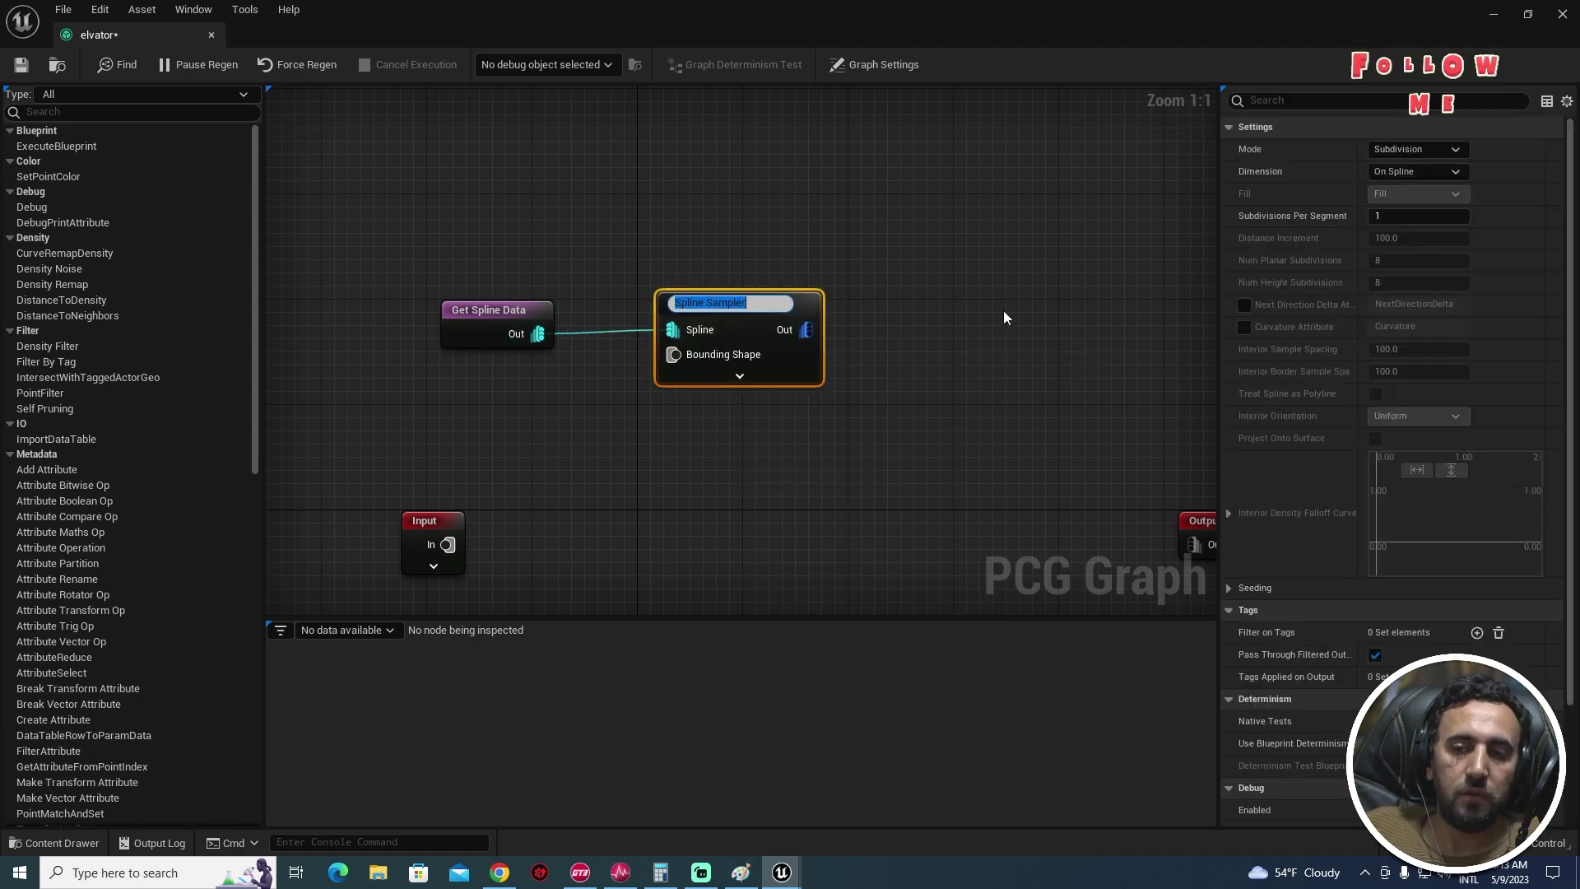
Step: Set the Spline Sampler's mode to Distance
click(1417, 150)
click(1424, 149)
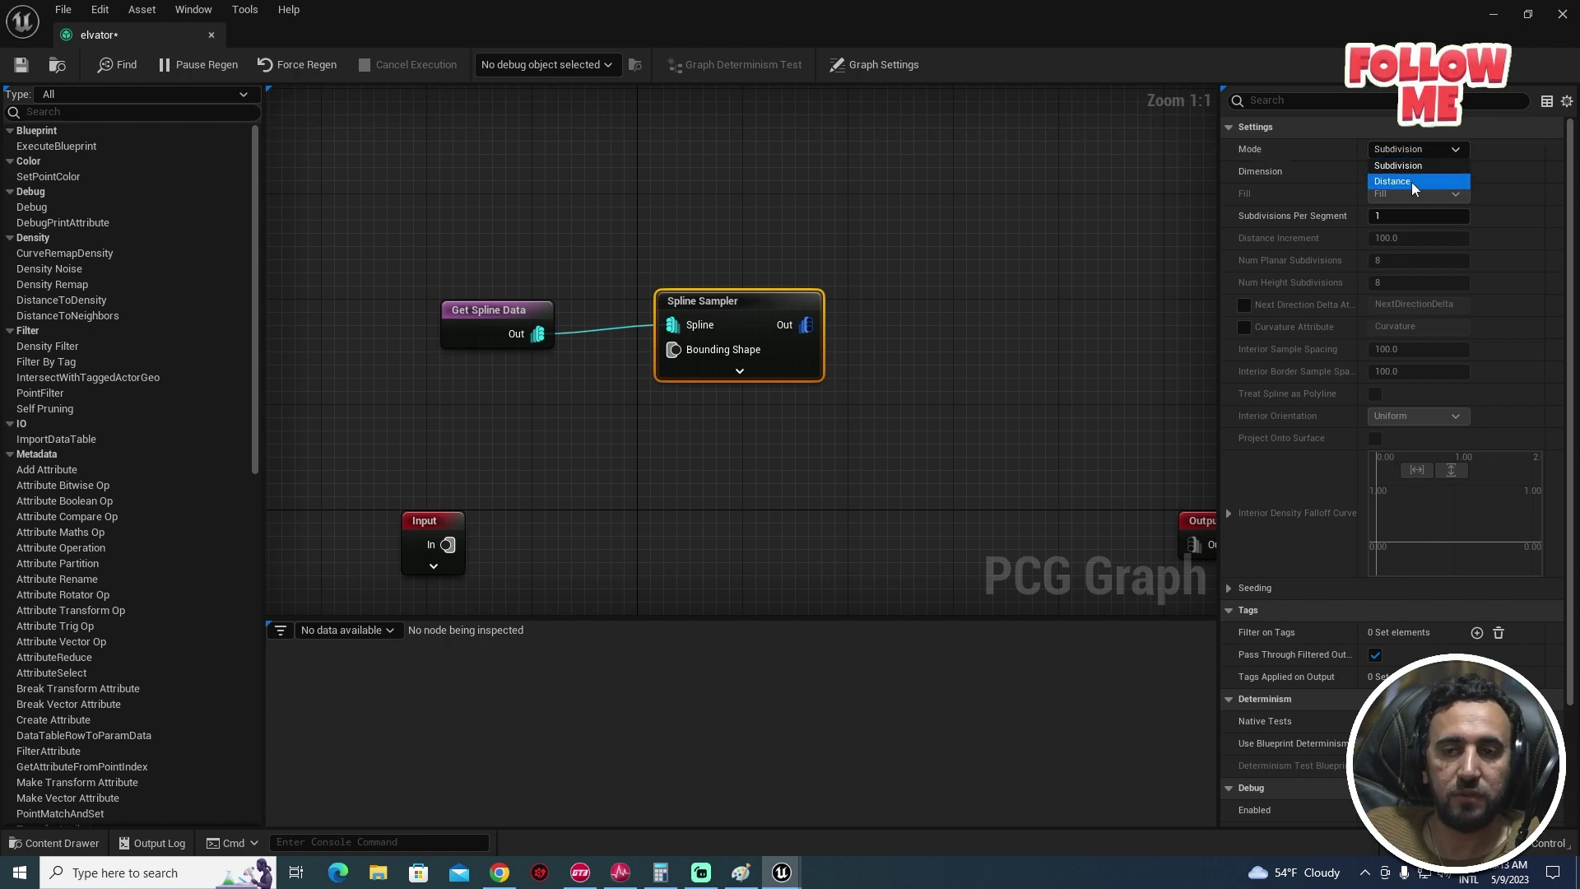
click(1410, 181)
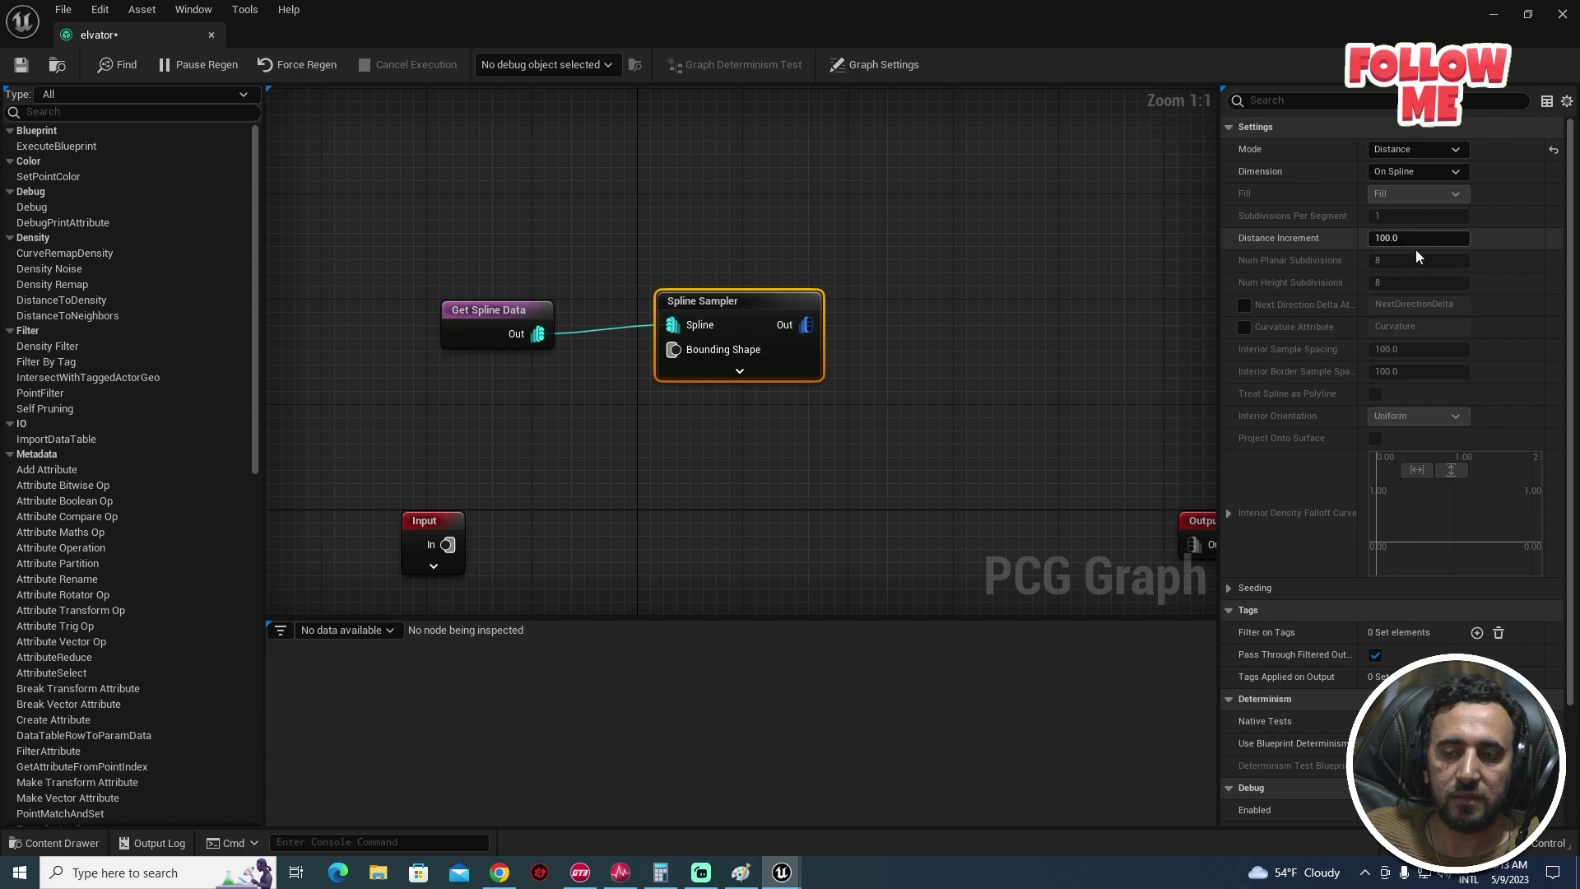
Step: Add a StaticMeshSpawner node connected to the Spline Sampler's output
right_drag(1011, 381, 891, 393)
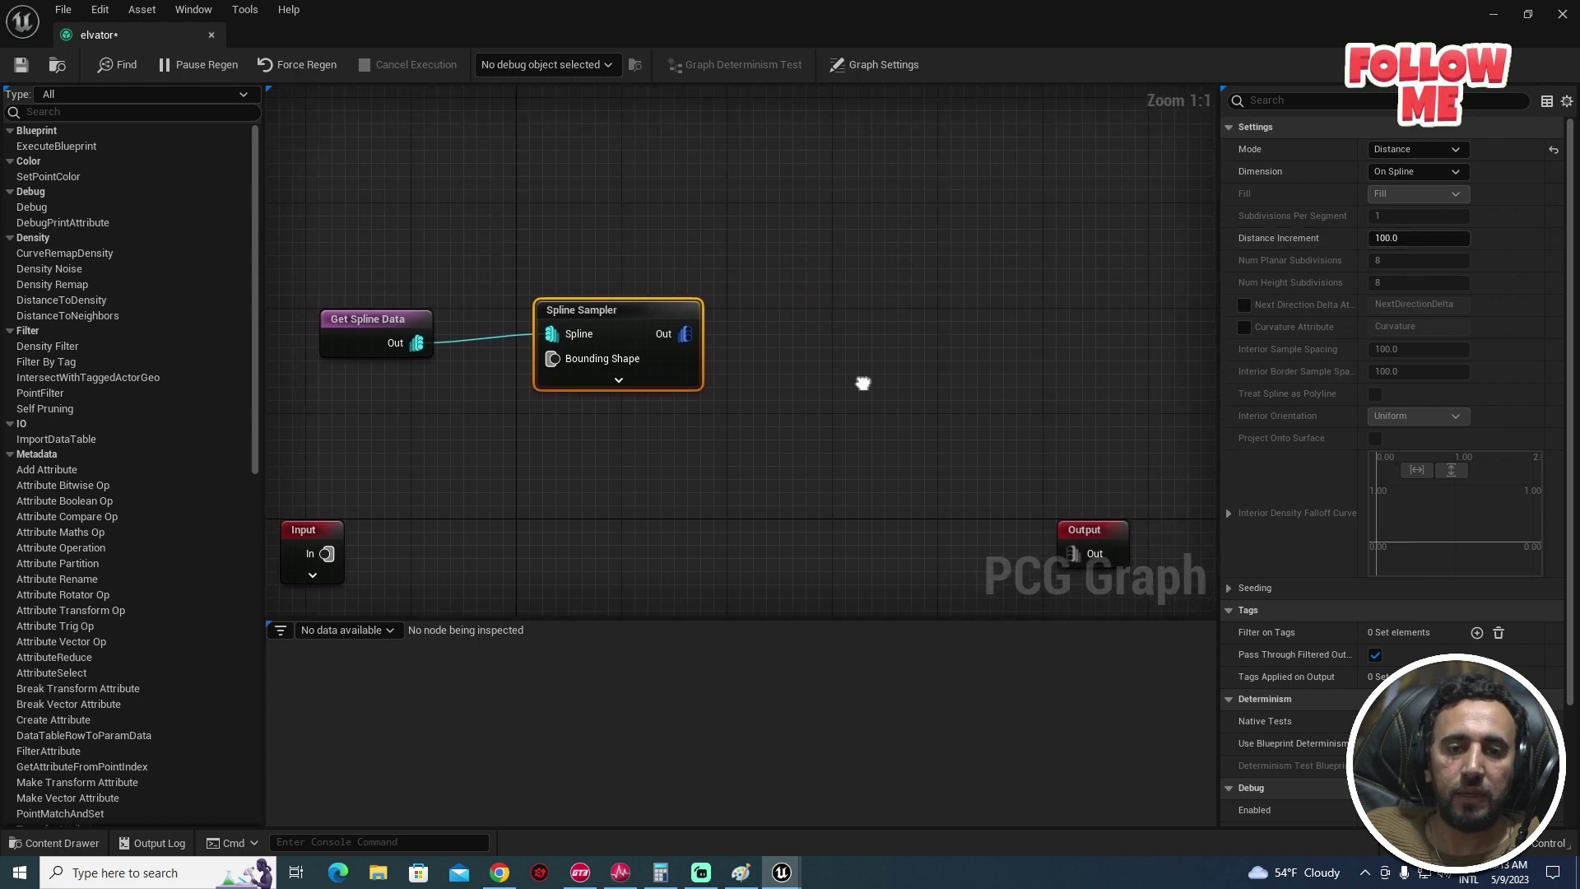
double_click(590, 315)
drag(685, 341, 792, 290)
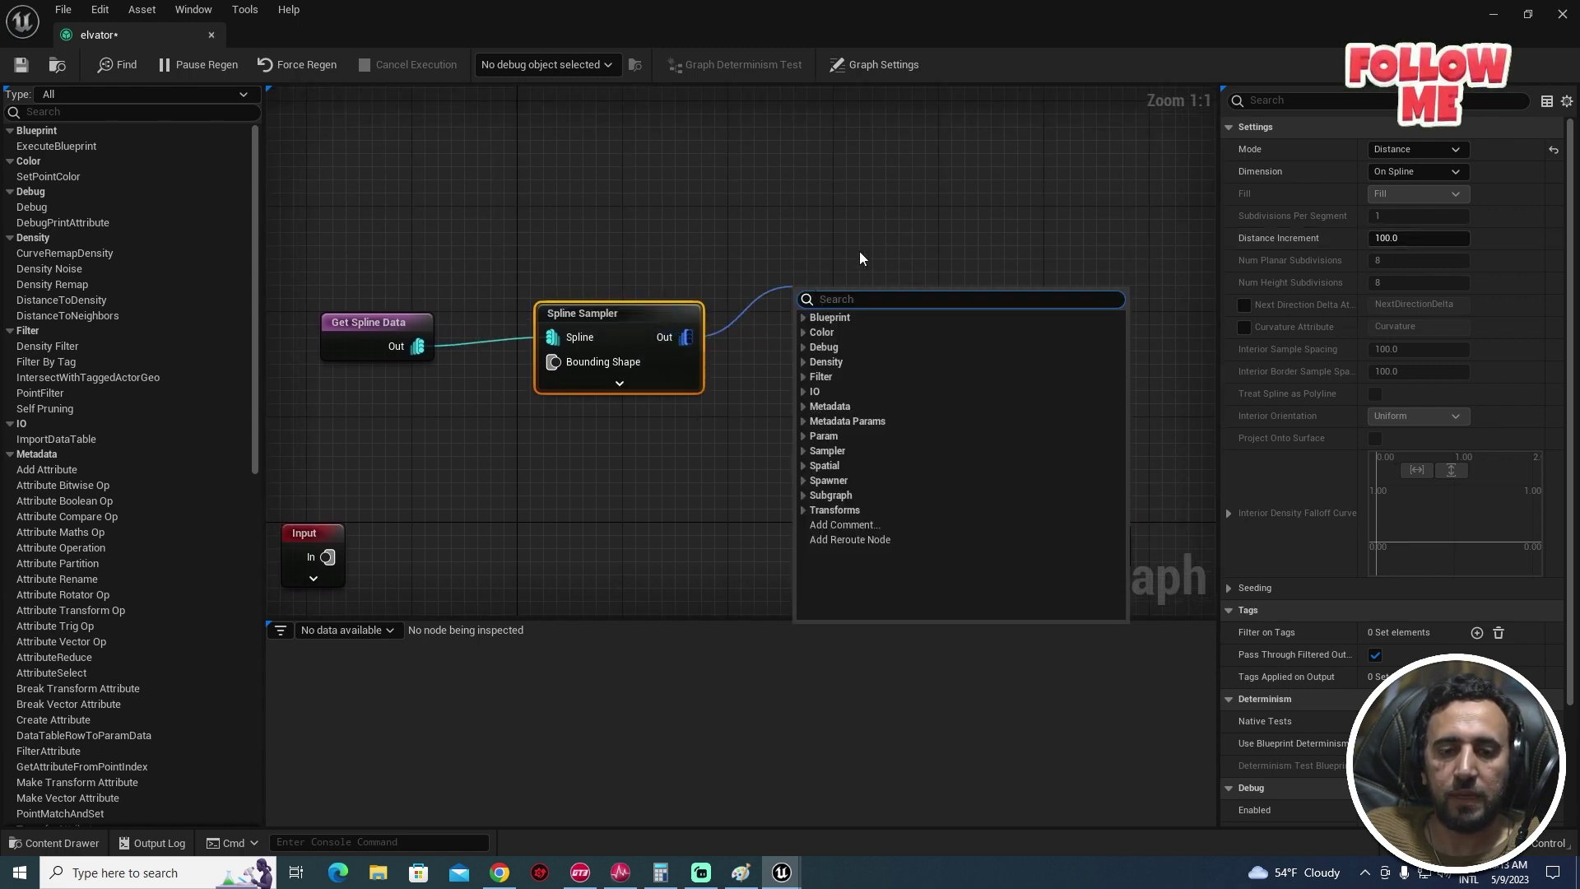
text(stat)
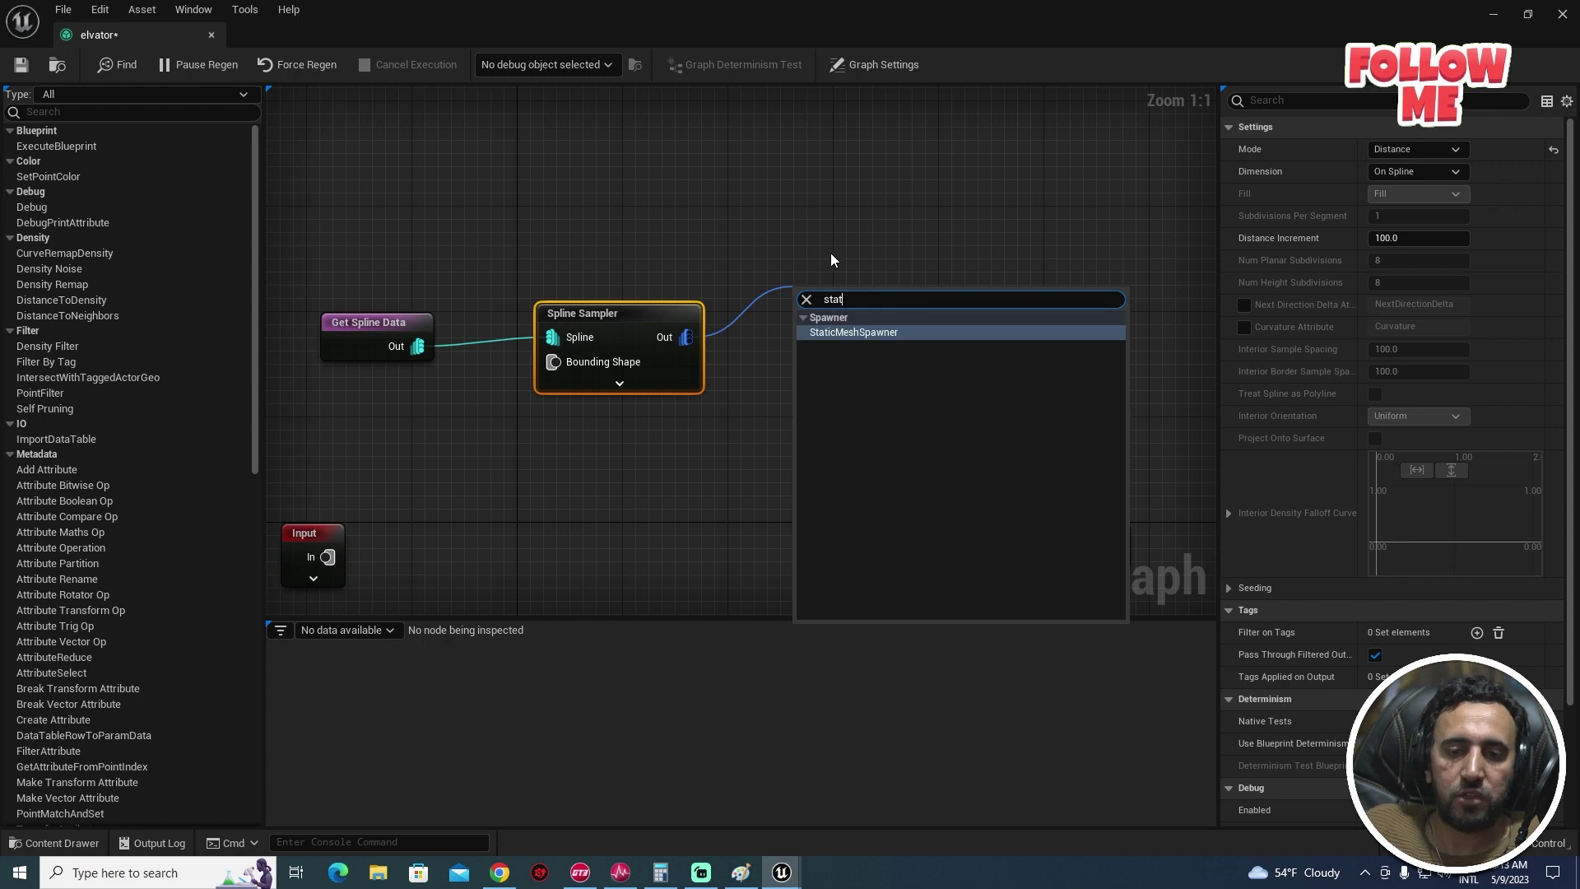
click(865, 334)
click(944, 249)
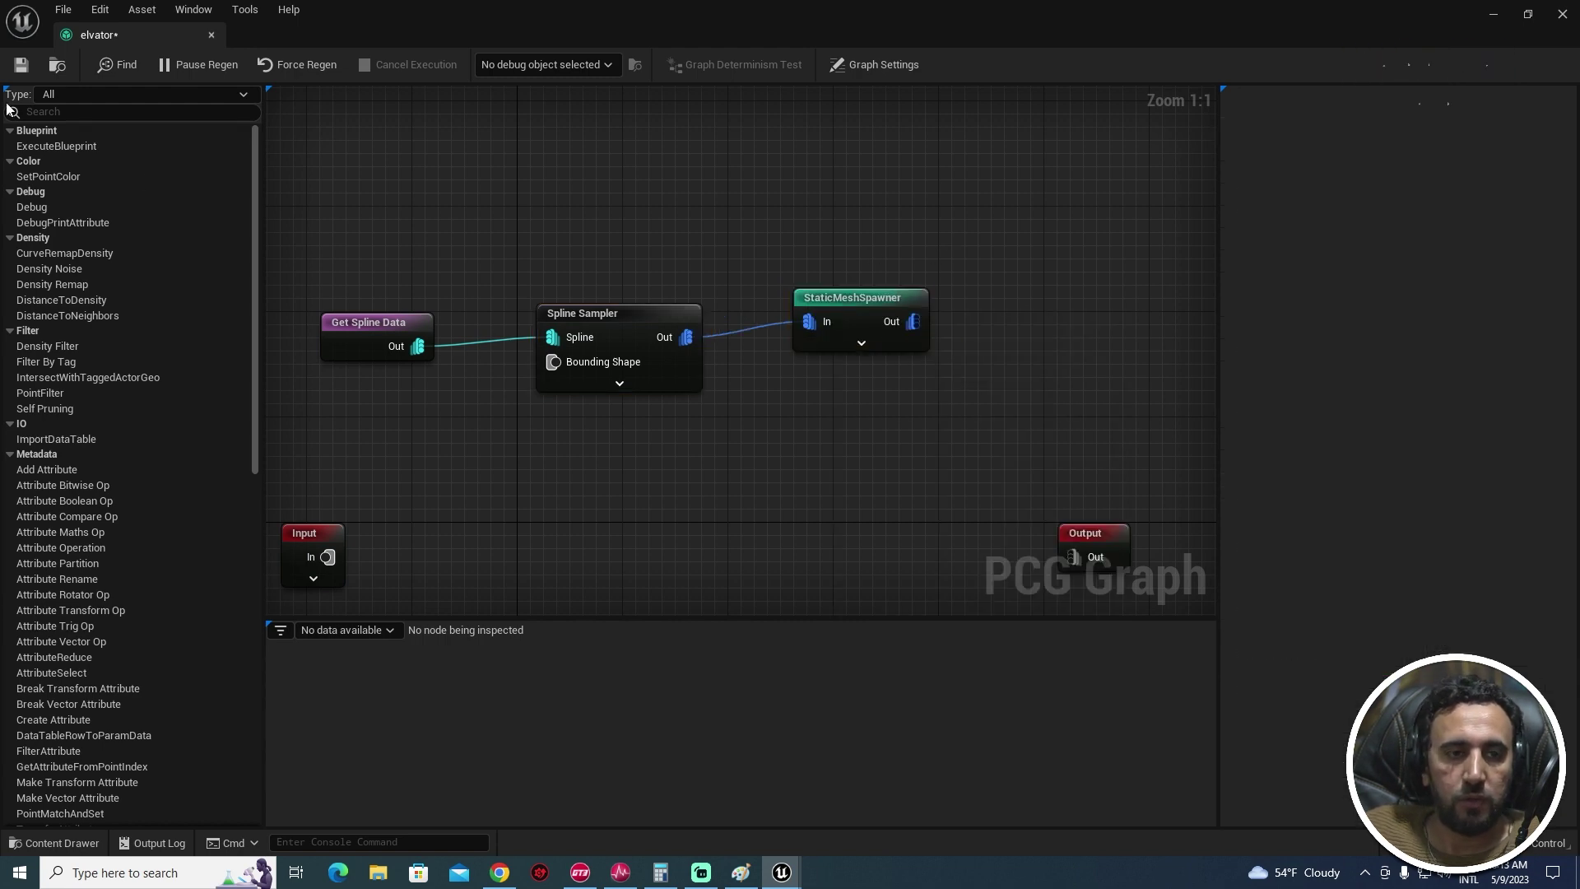
Step: Save the elvator graph and shift its window aside to uncover the level viewport
click(21, 64)
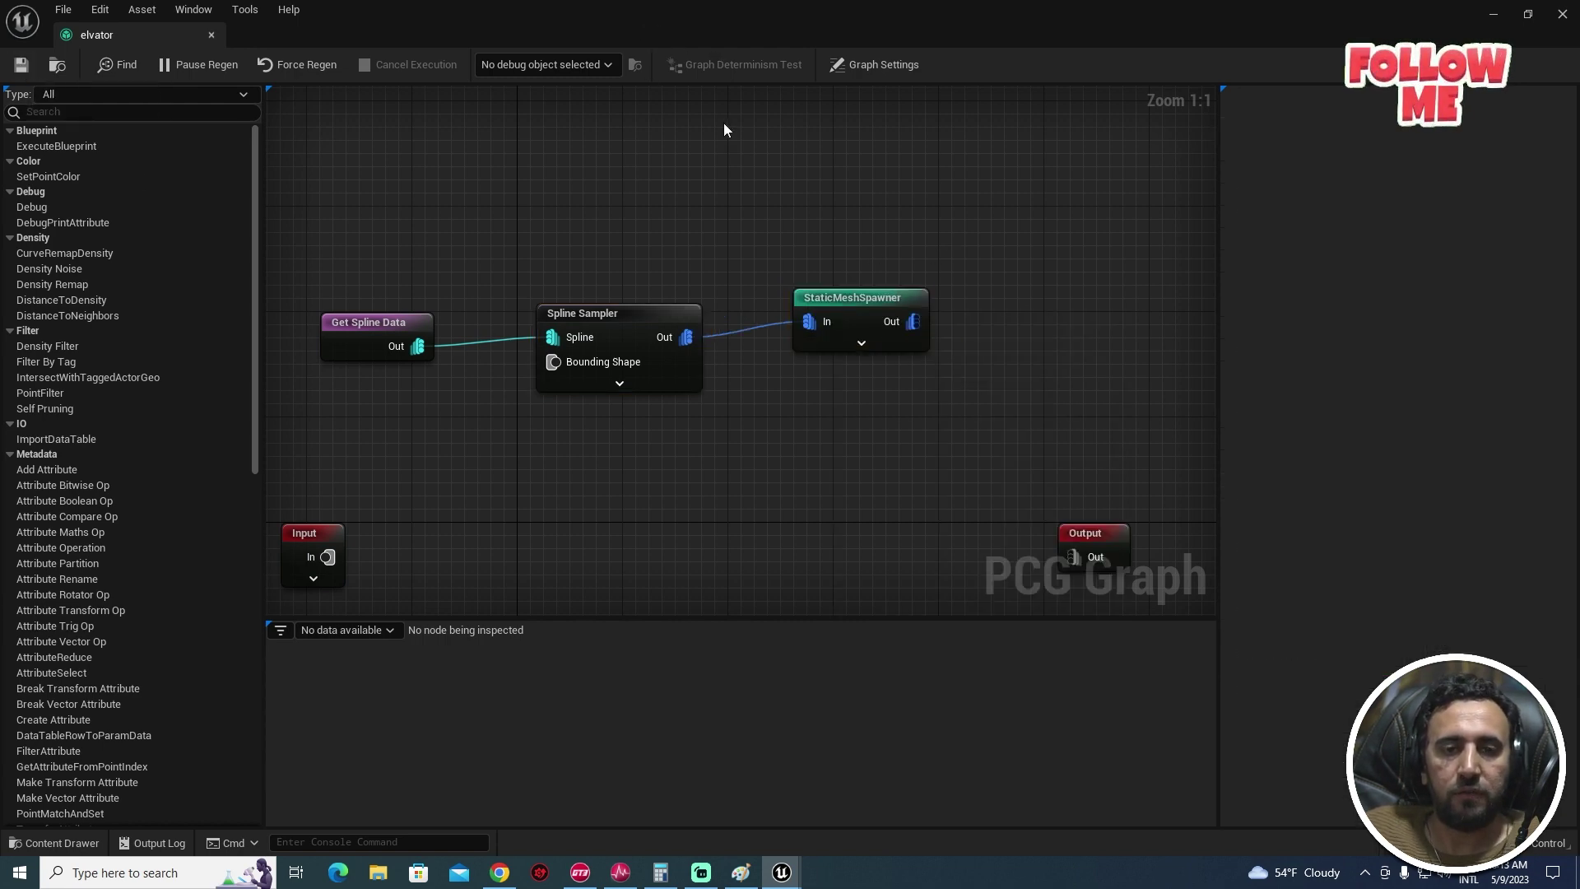
double_click(595, 15)
drag(689, 204, 945, 140)
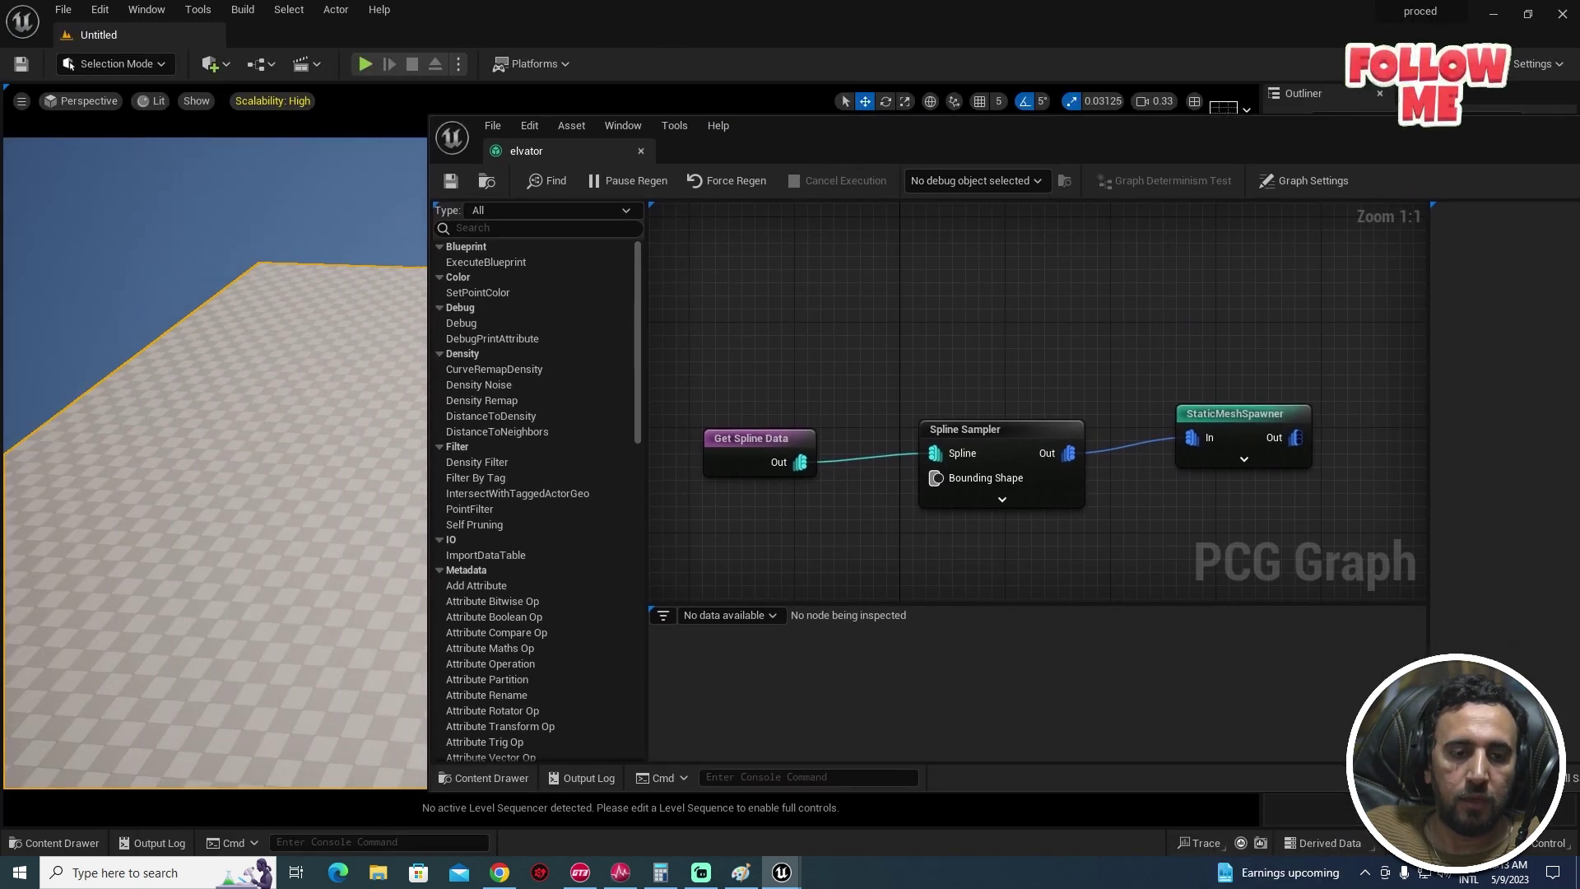
click(212, 64)
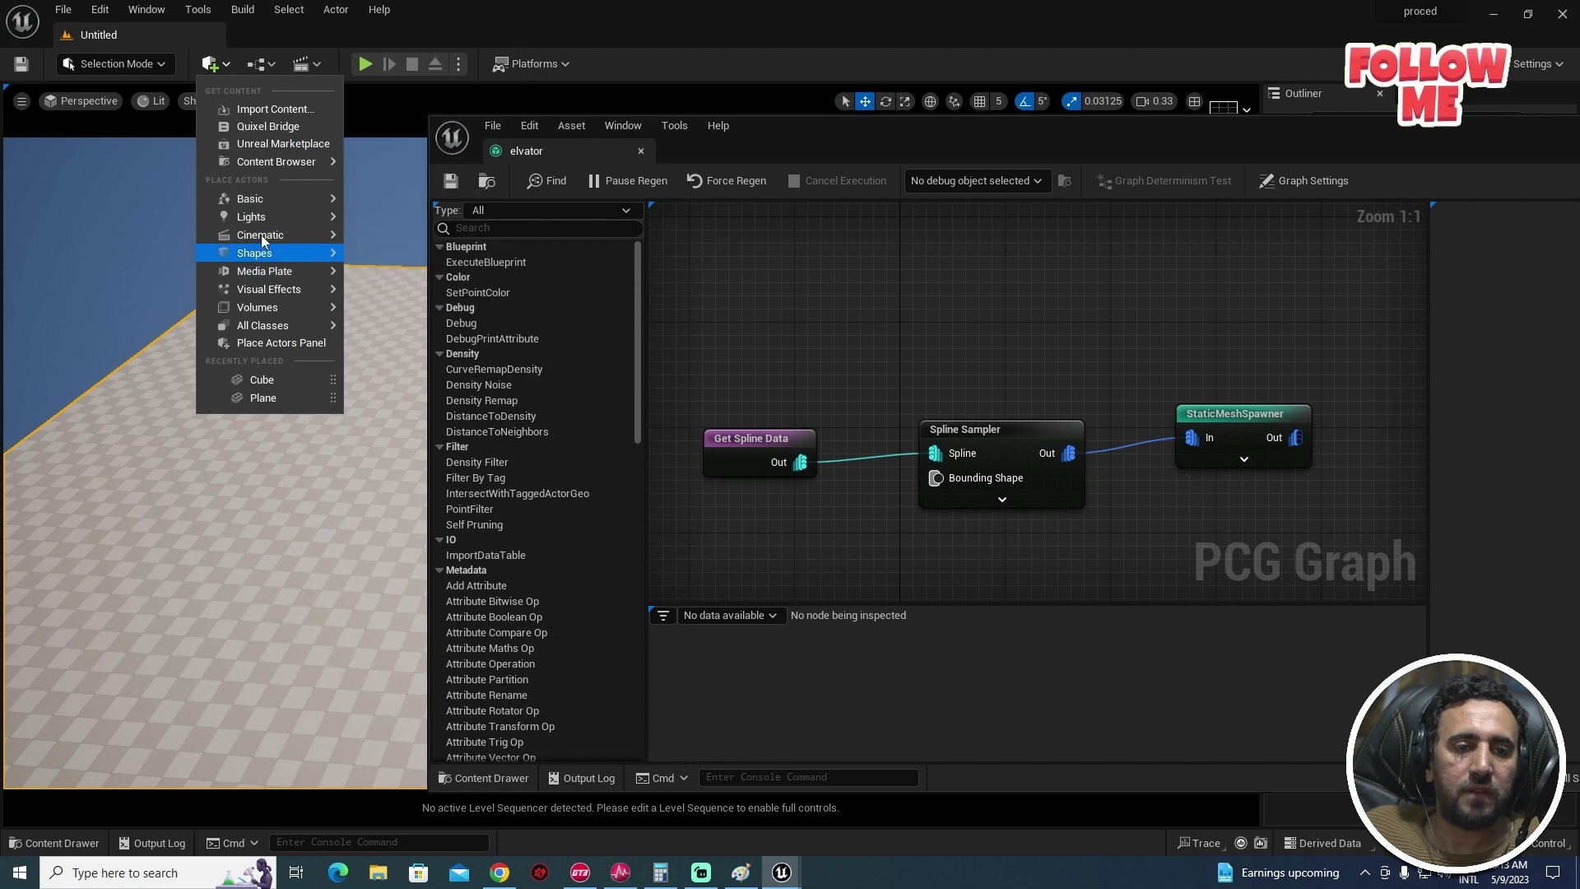
mouse_move(268, 257)
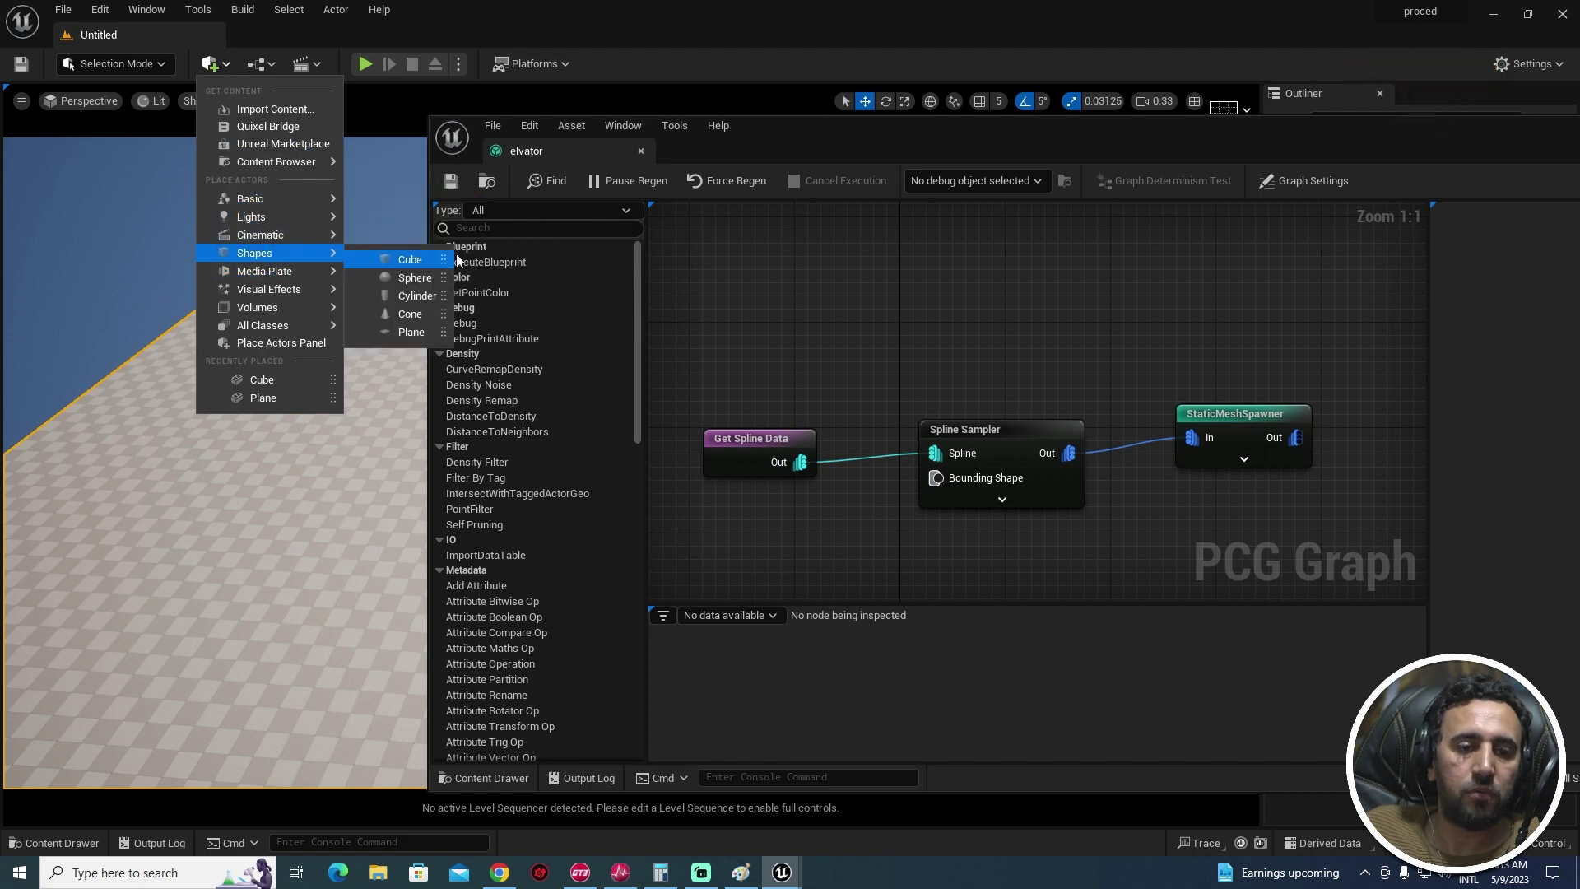
click(1000, 136)
drag(1000, 140, 937, 117)
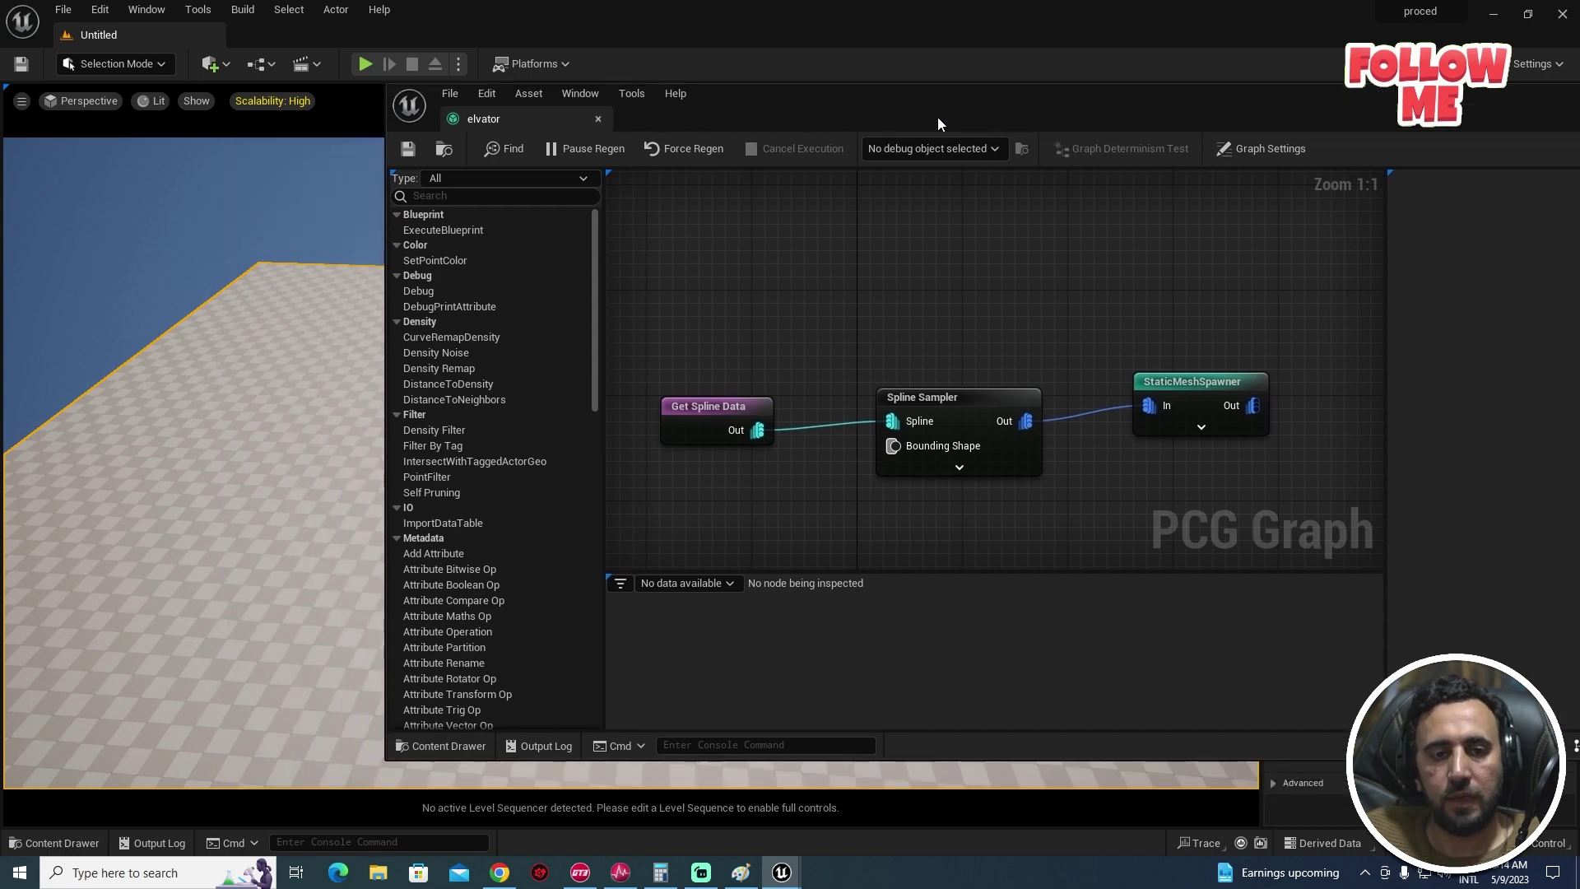
drag(810, 124, 1241, 121)
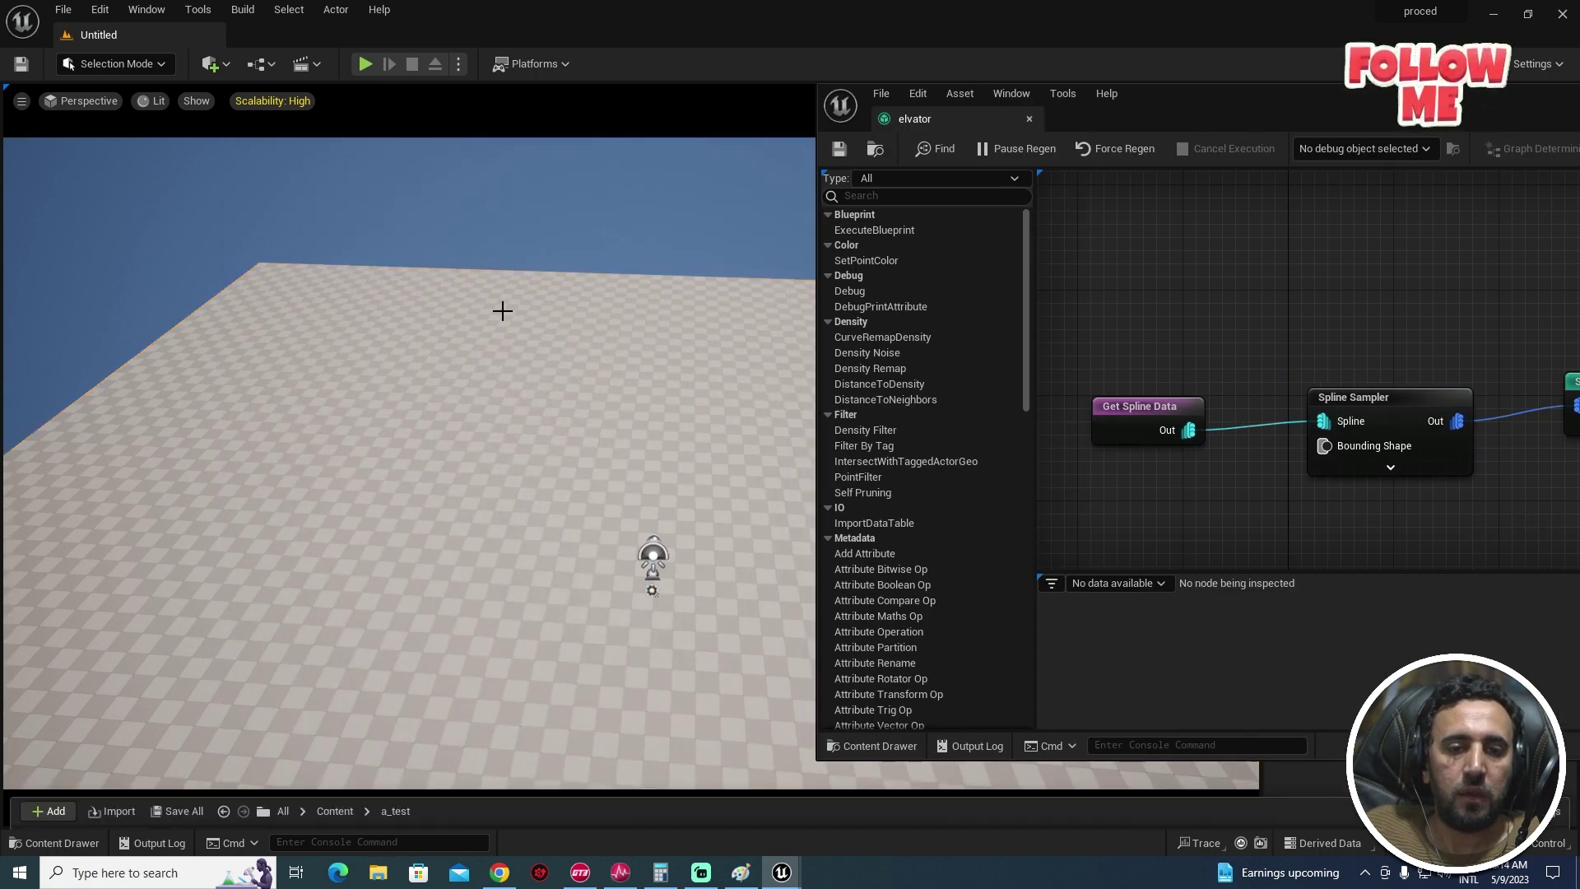
Step: Open the model_0 static mesh from the ELVATOR folder and inspect its shape
key(ctrl+space)
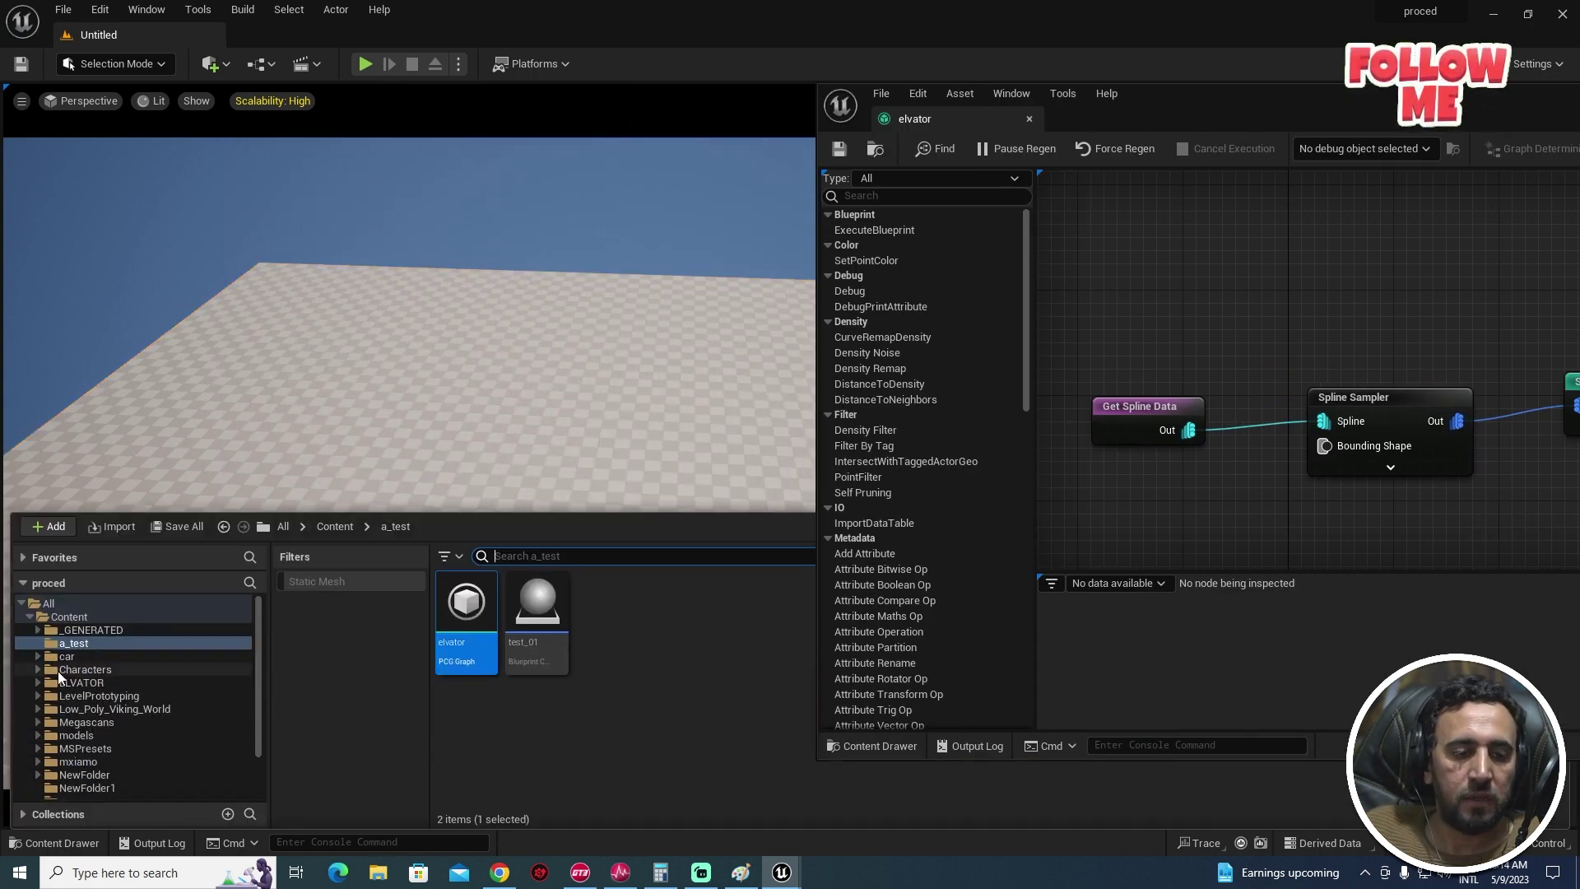
click(85, 685)
drag(1111, 111, 1014, 163)
double_click(1025, 594)
drag(816, 497, 864, 444)
mouse_move(573, 497)
right_down()
mouse_move(574, 568)
mouse_move(573, 461)
mouse_move(601, 543)
mouse_move(551, 534)
mouse_move(551, 600)
mouse_move(560, 486)
mouse_move(576, 543)
mouse_move(593, 485)
mouse_move(594, 555)
mouse_move(557, 576)
mouse_move(675, 568)
mouse_move(566, 484)
right_up()
drag(843, 567, 831, 560)
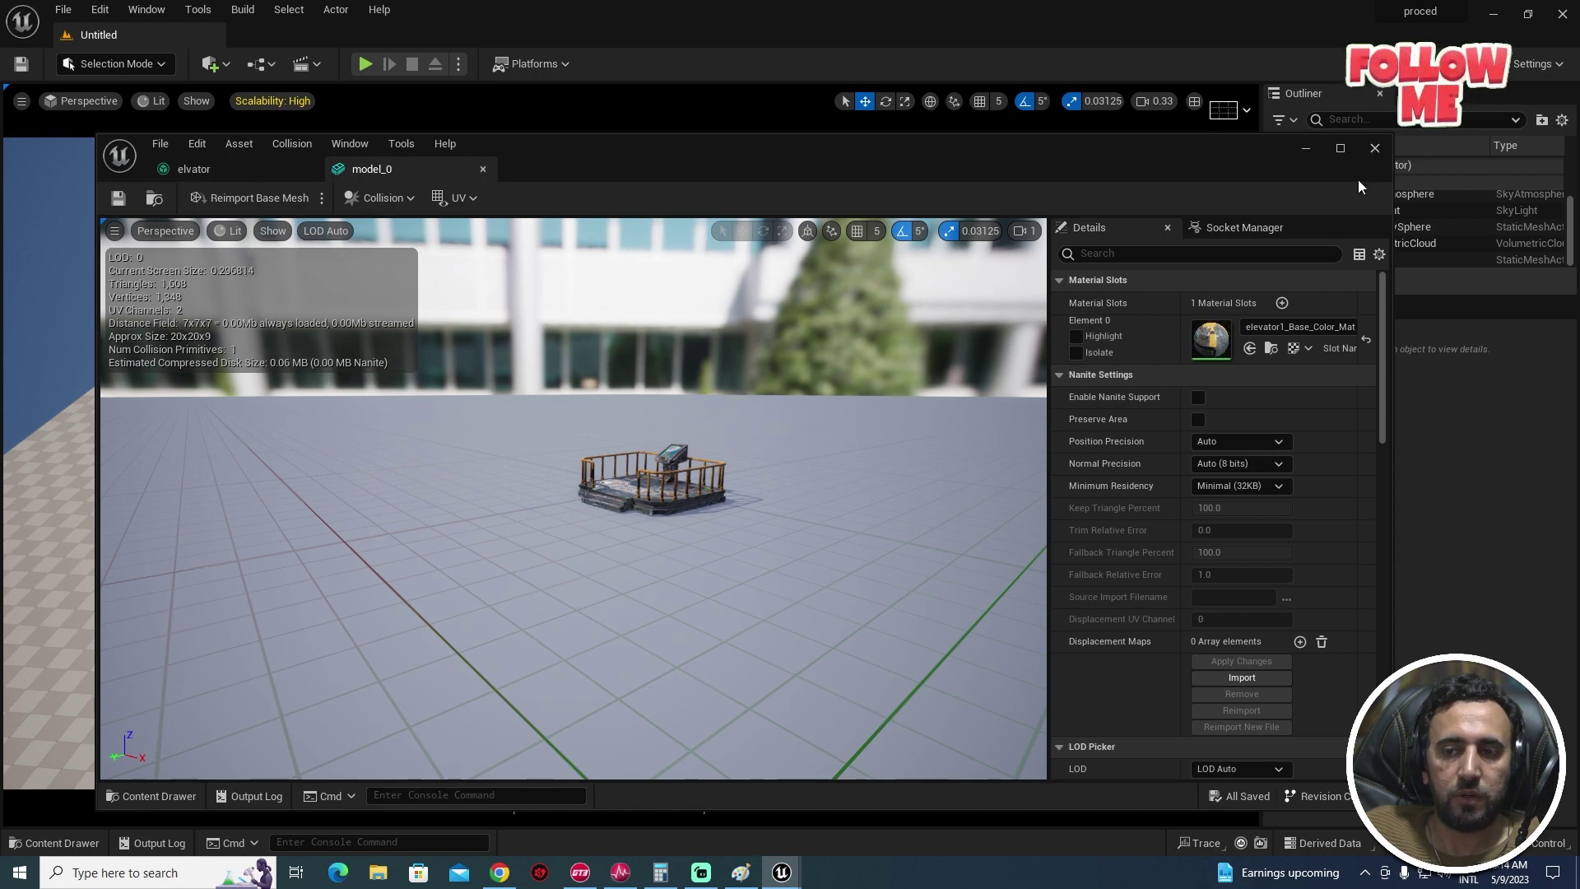
Step: Close the model_0 mesh editor and reopen the elvator PCG graph from the a_test folder
click(1374, 147)
click(762, 547)
key(ctrl+space)
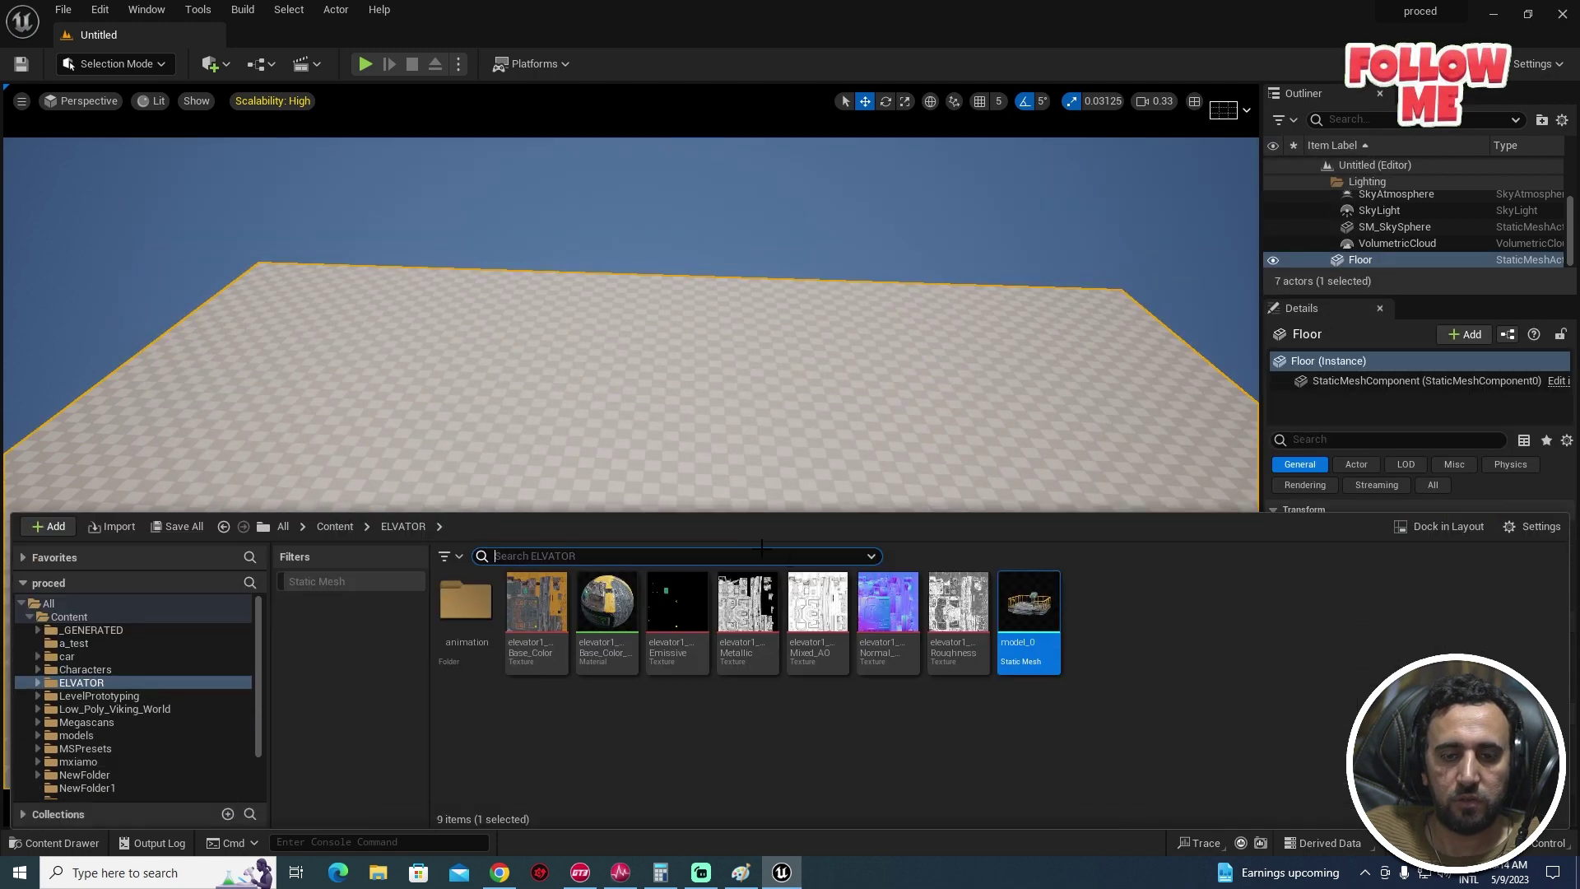
click(74, 643)
double_click(452, 597)
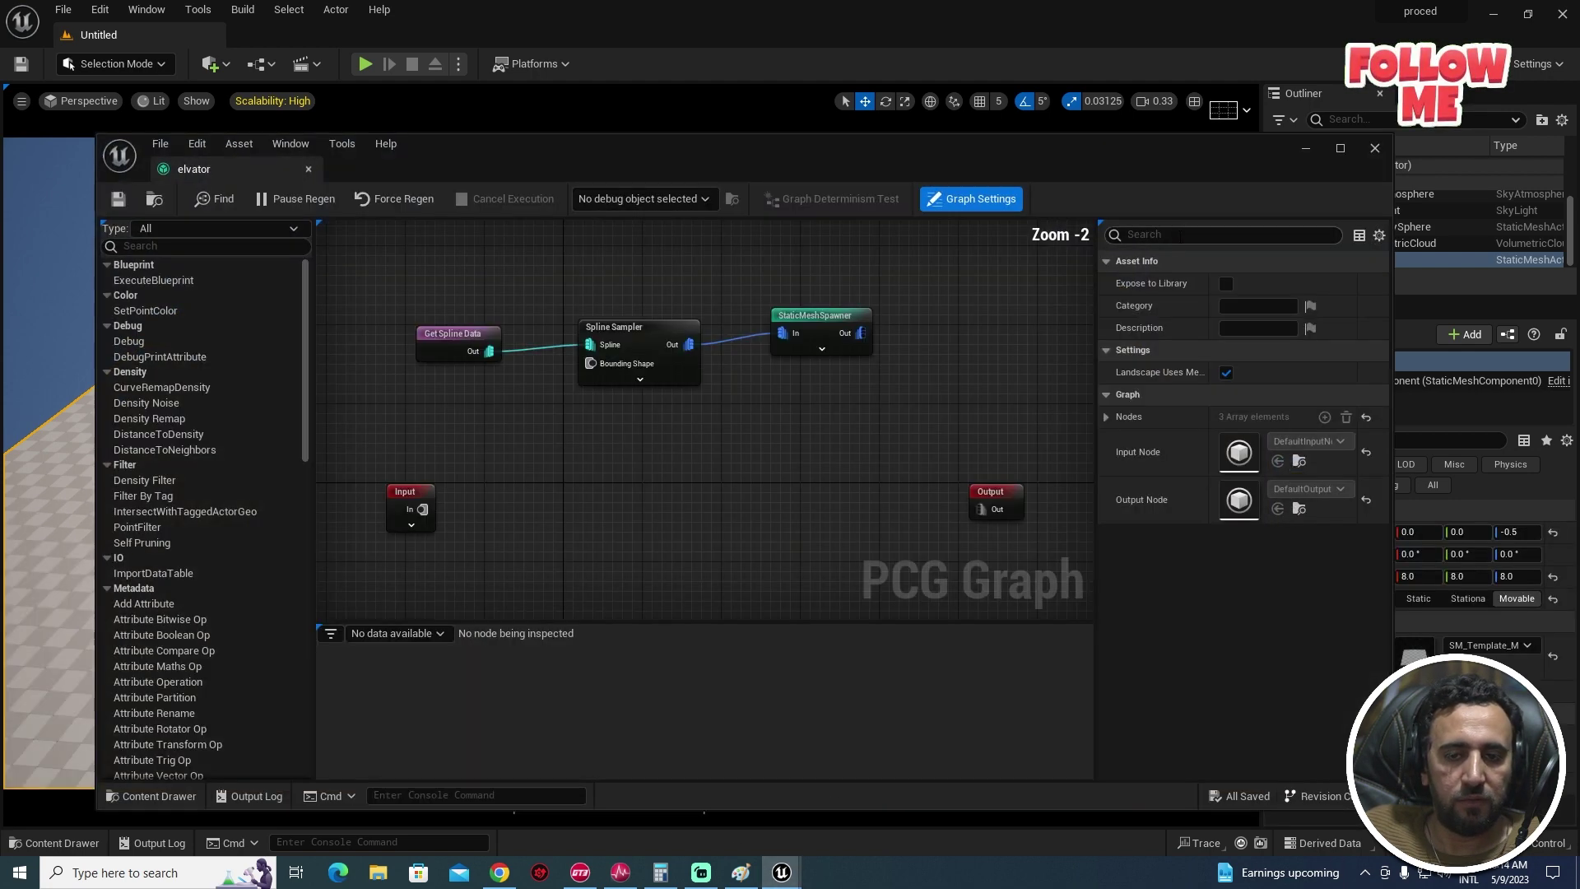
Step: Add a mesh entry to the StaticMeshSpawner and set its static mesh to model_0 from the ELVATOR folder
click(828, 313)
double_click(1145, 151)
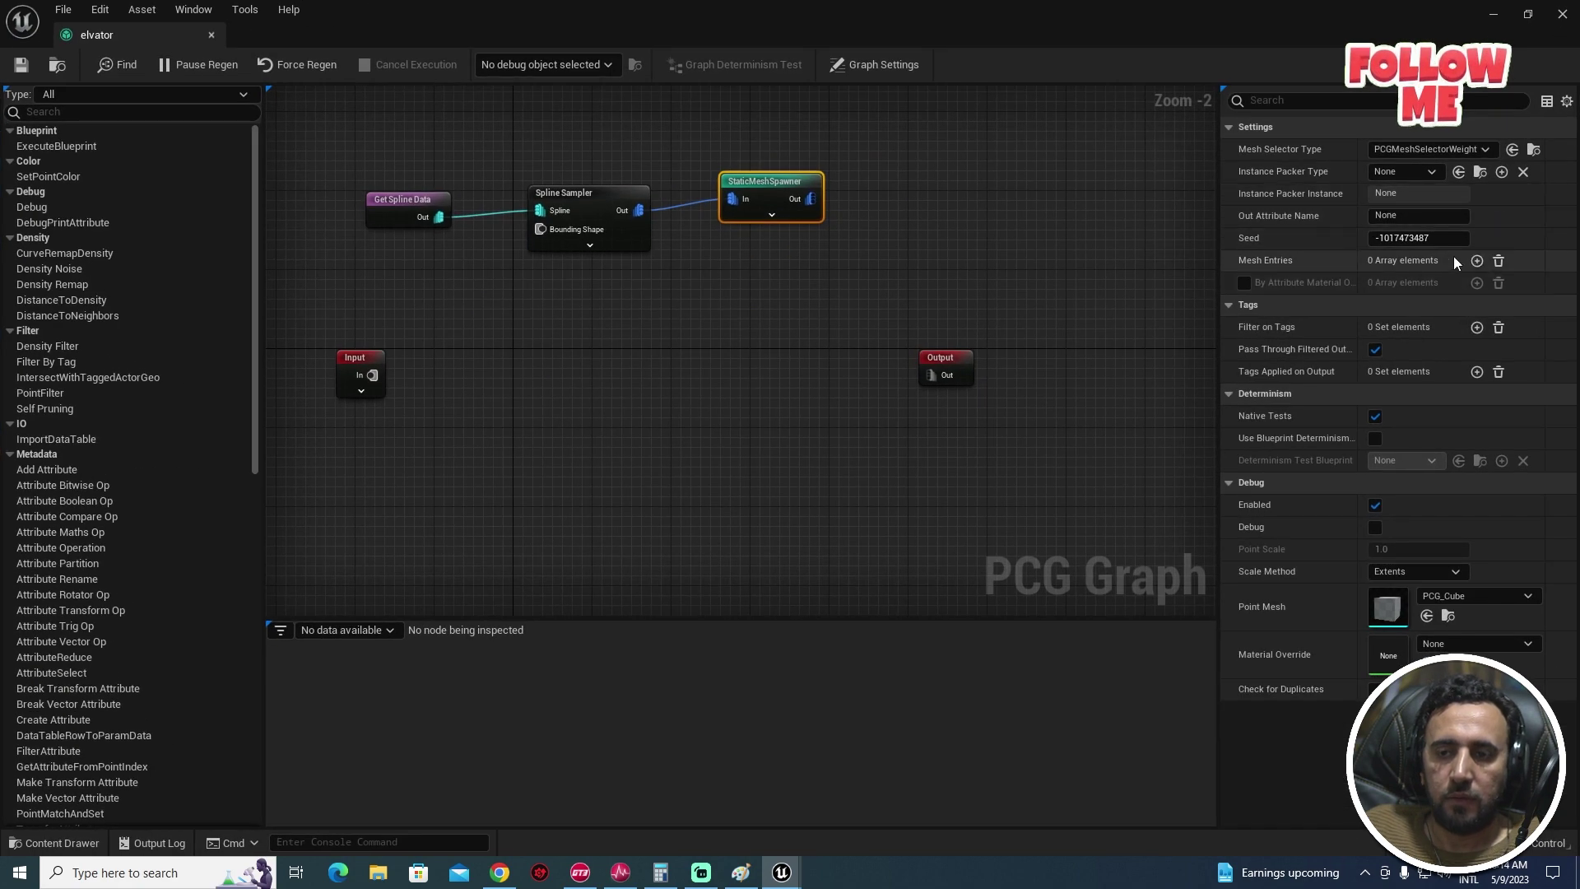
click(1477, 261)
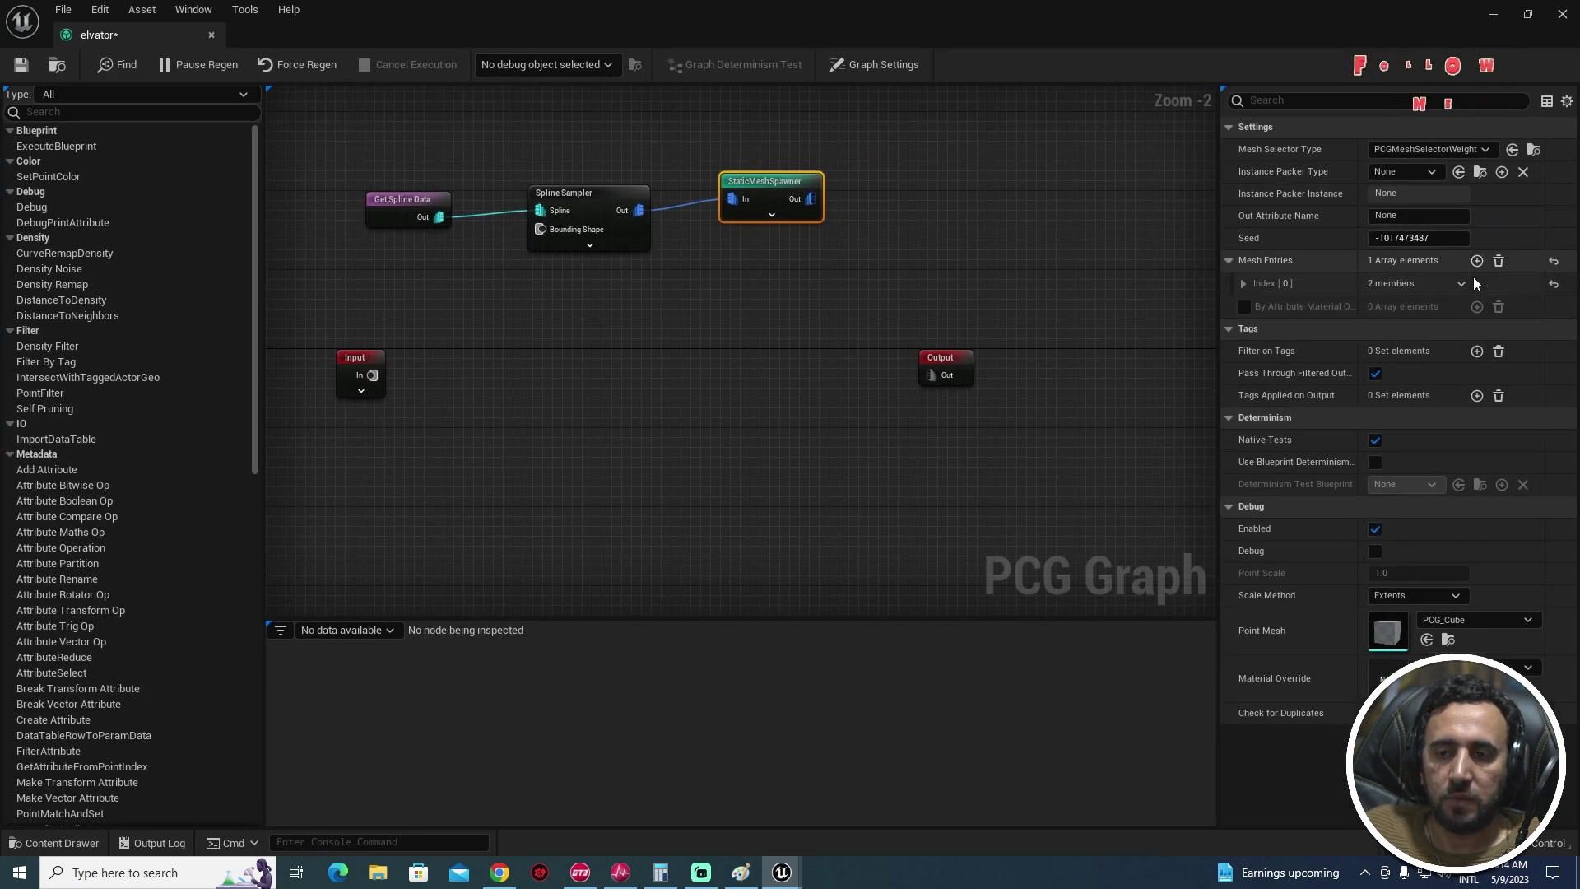
click(1244, 285)
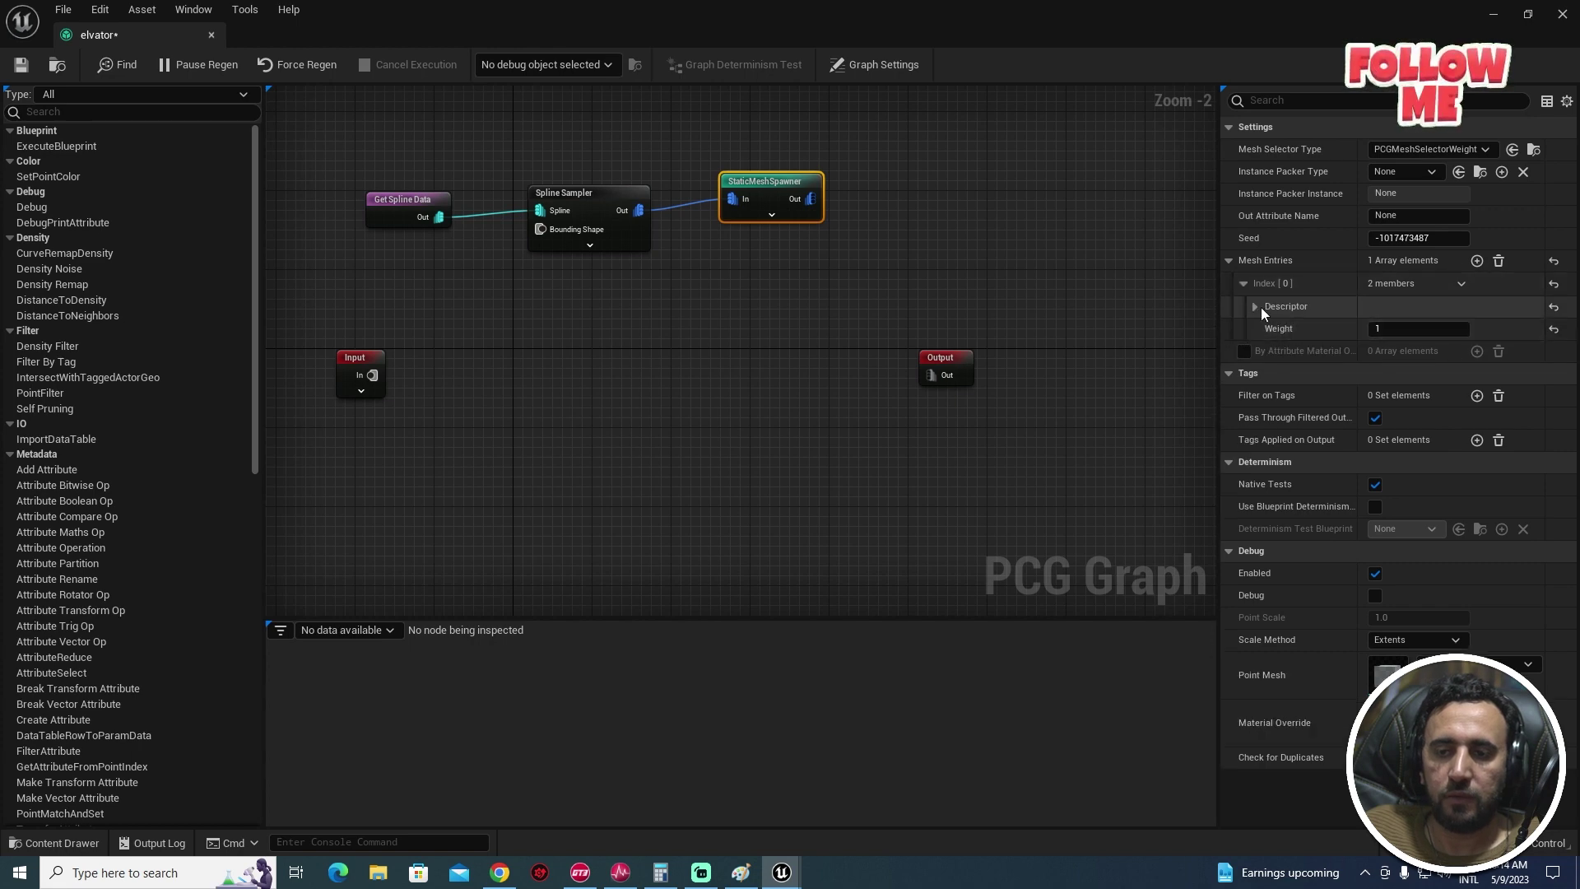
click(1256, 308)
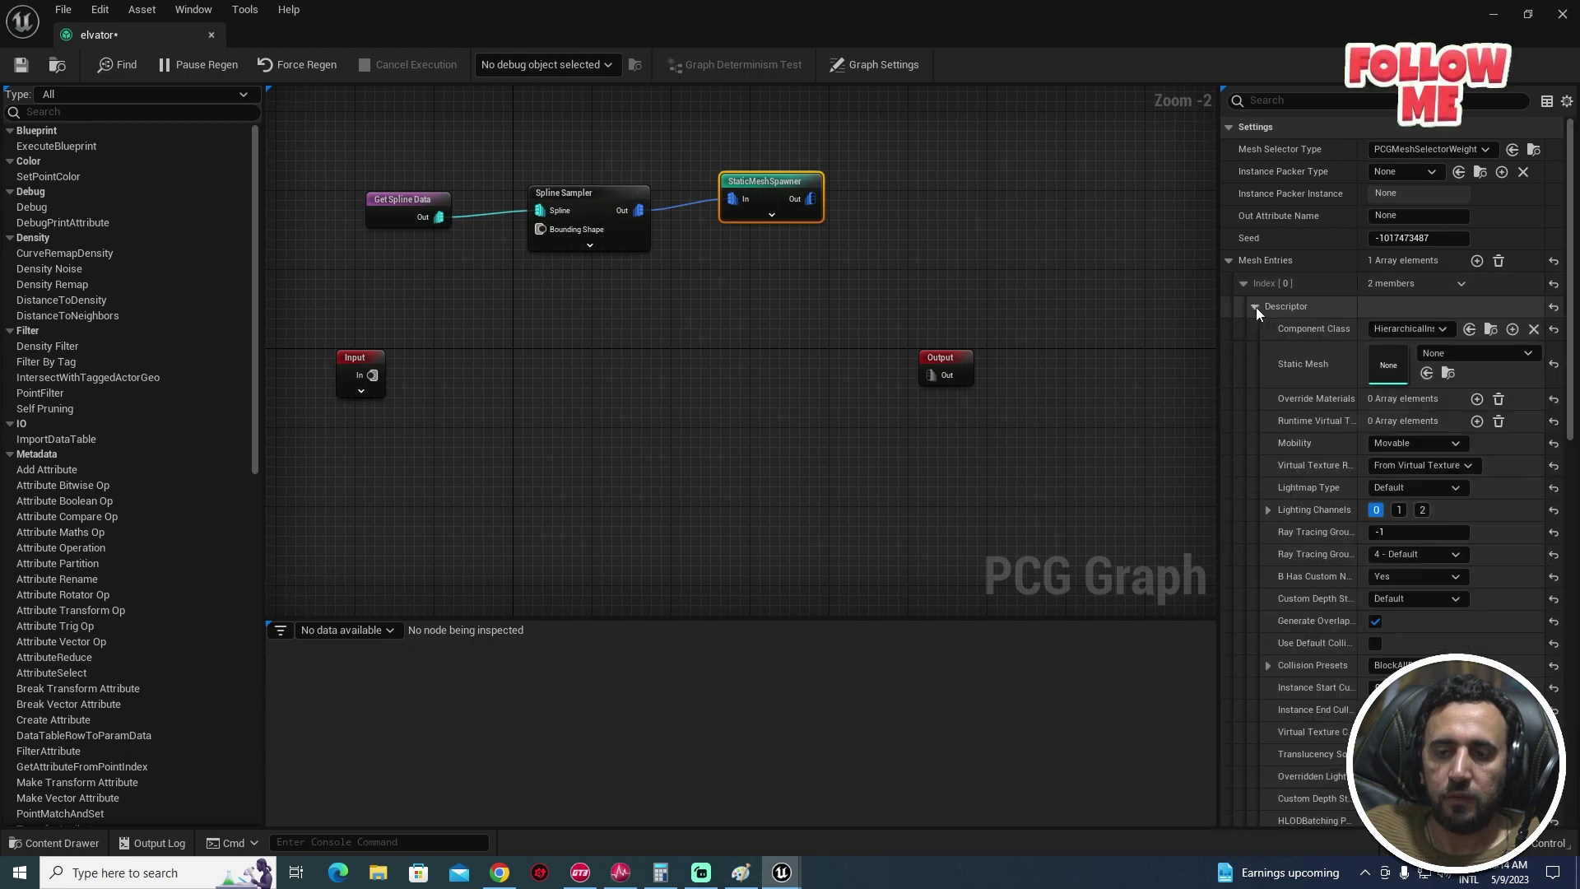
click(1464, 353)
click(1464, 352)
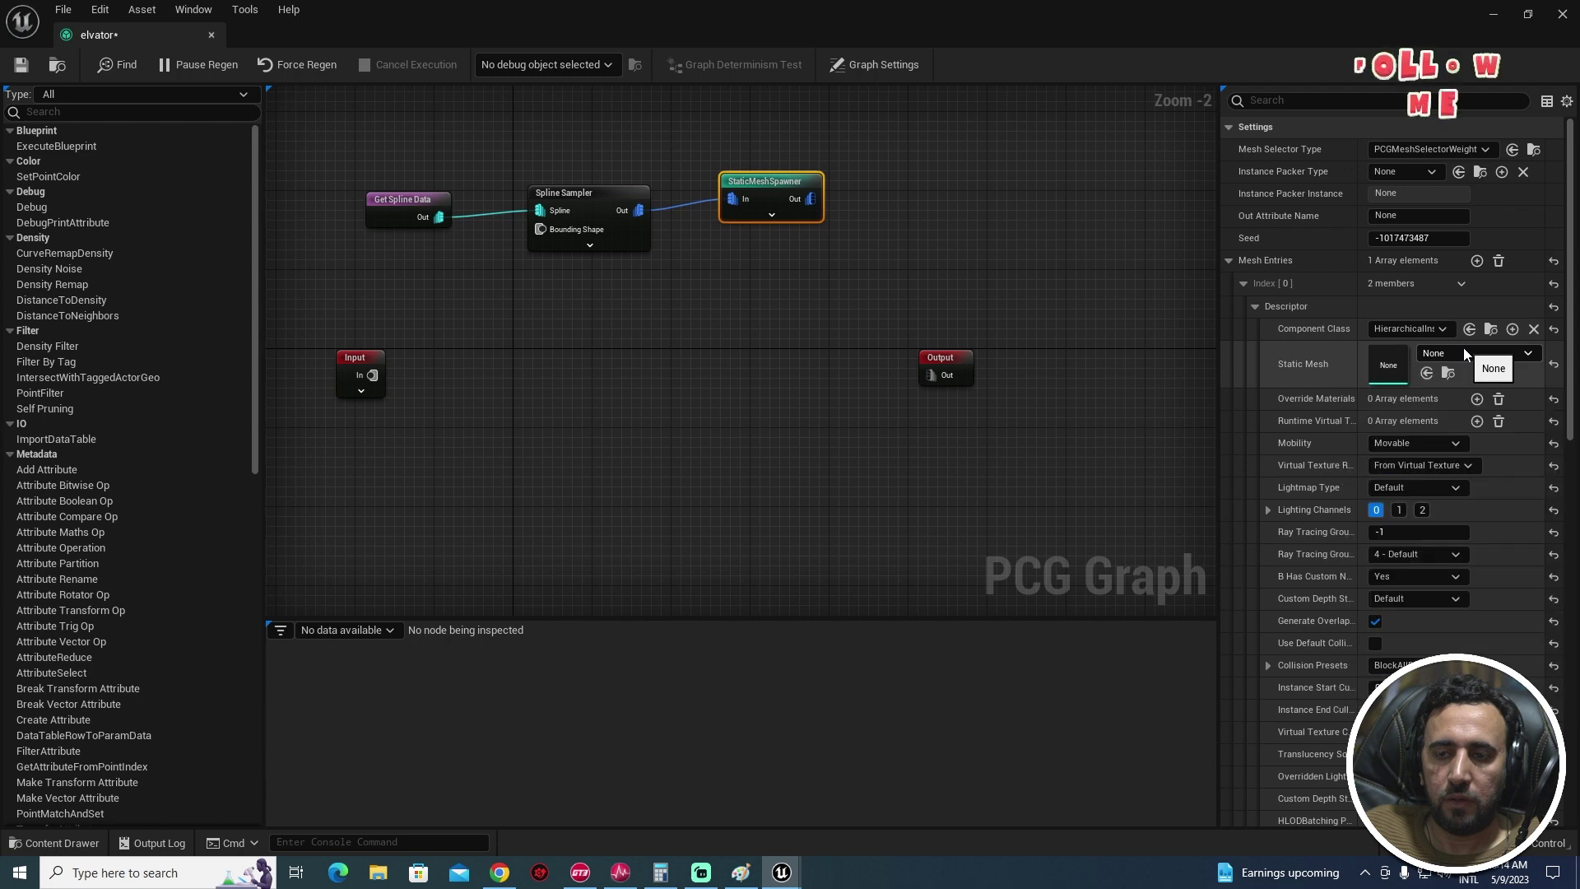
key(ctrl+space)
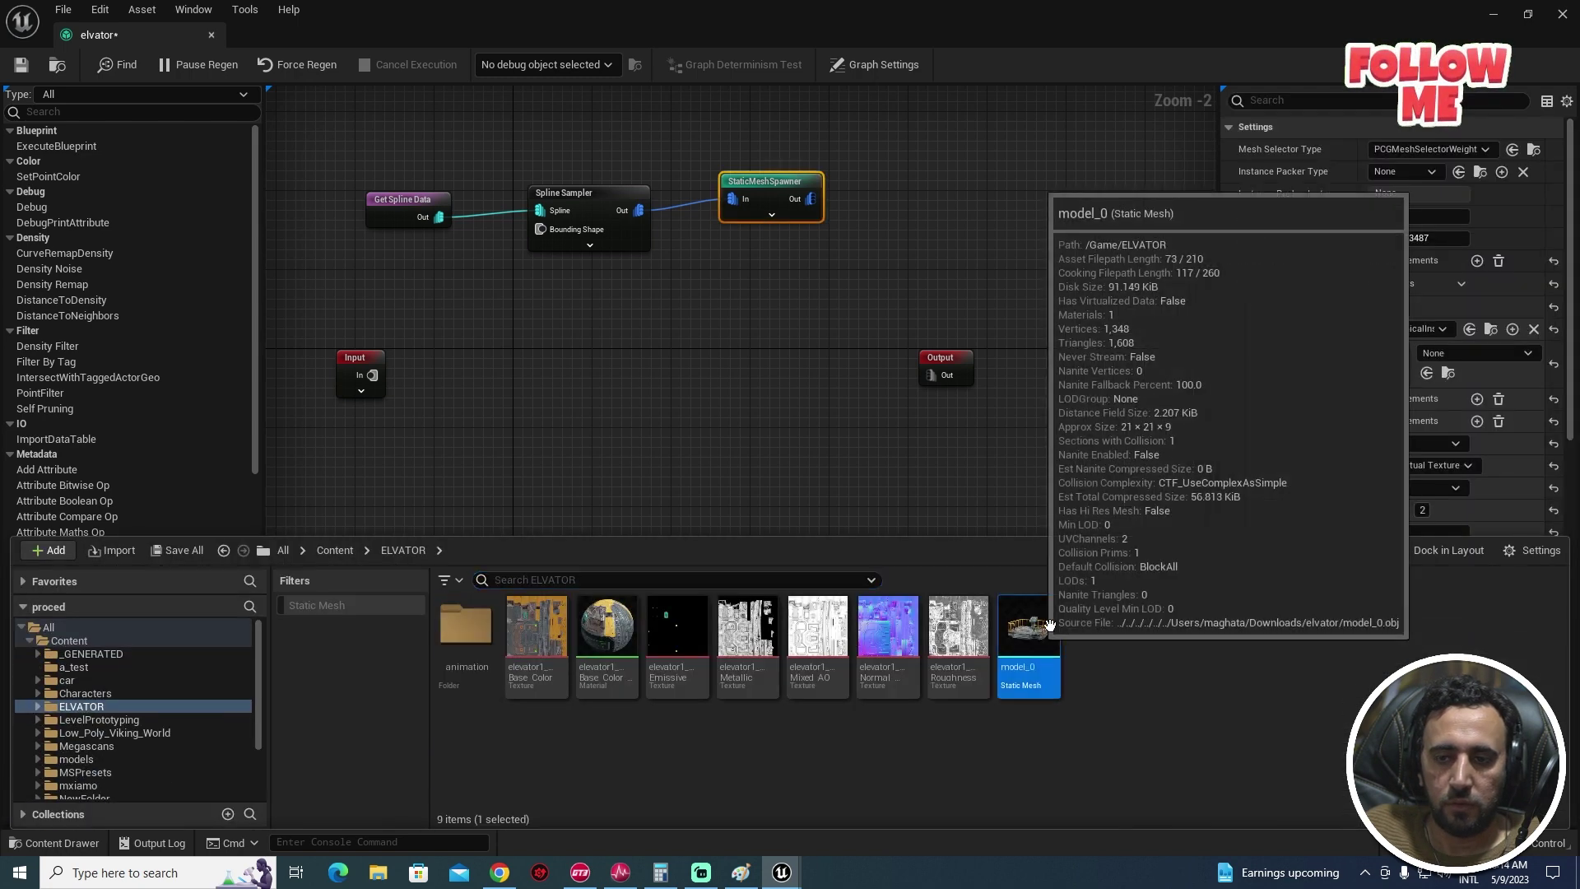
drag(1028, 630, 1399, 373)
click(1092, 345)
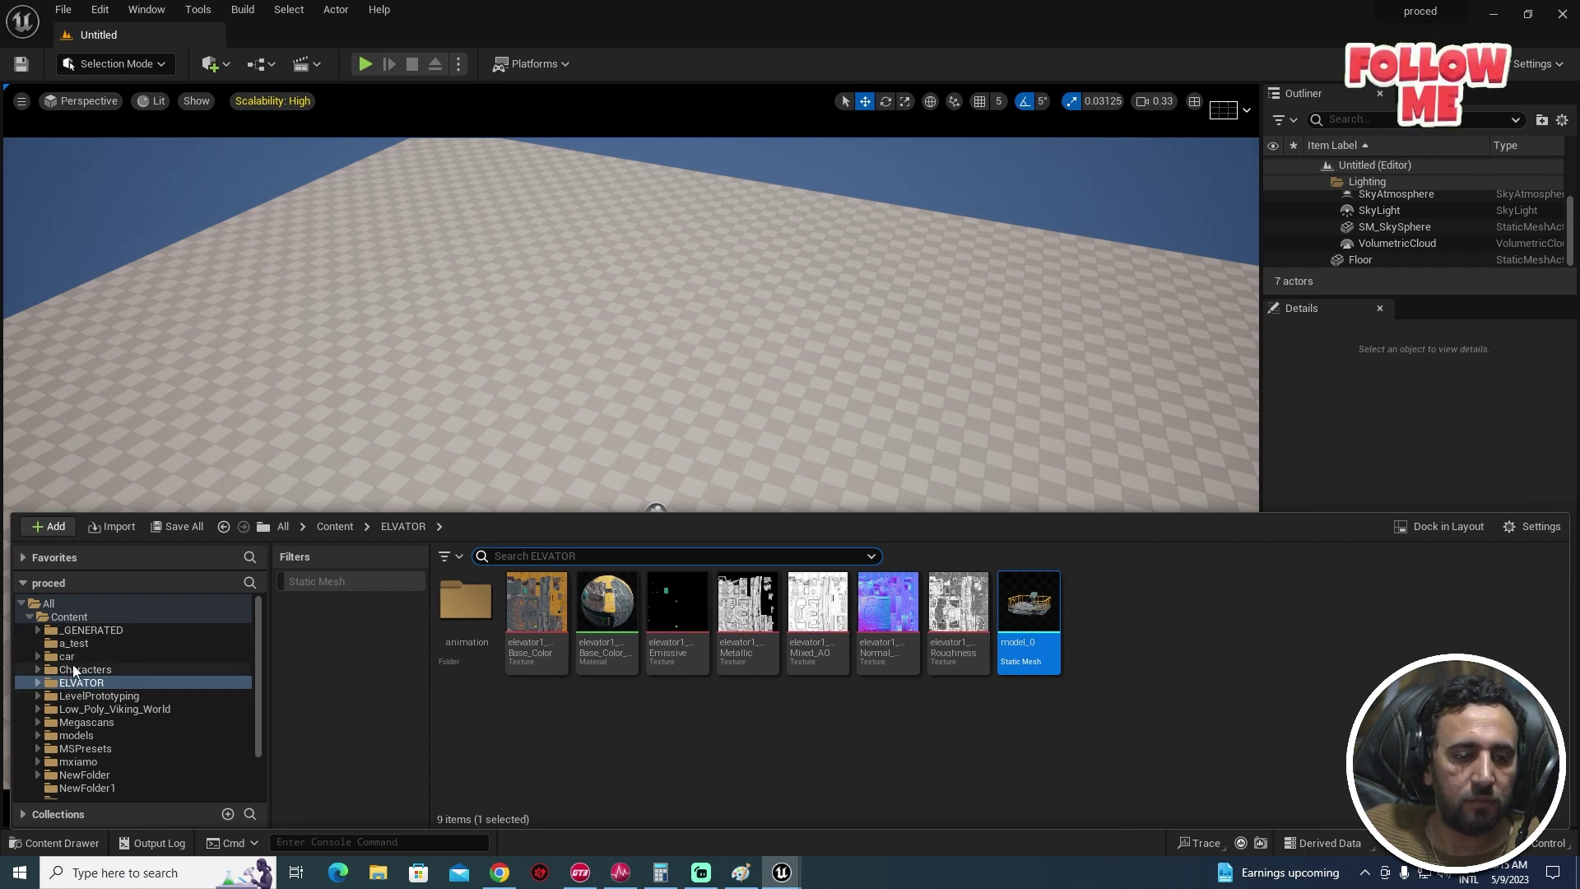
Step: Place the test_01 blueprint from the a_test folder on the floor and raise it to a height of about 90 units
click(79, 643)
drag(473, 632, 586, 377)
right_drag(587, 378, 587, 284)
right_drag(719, 374, 691, 419)
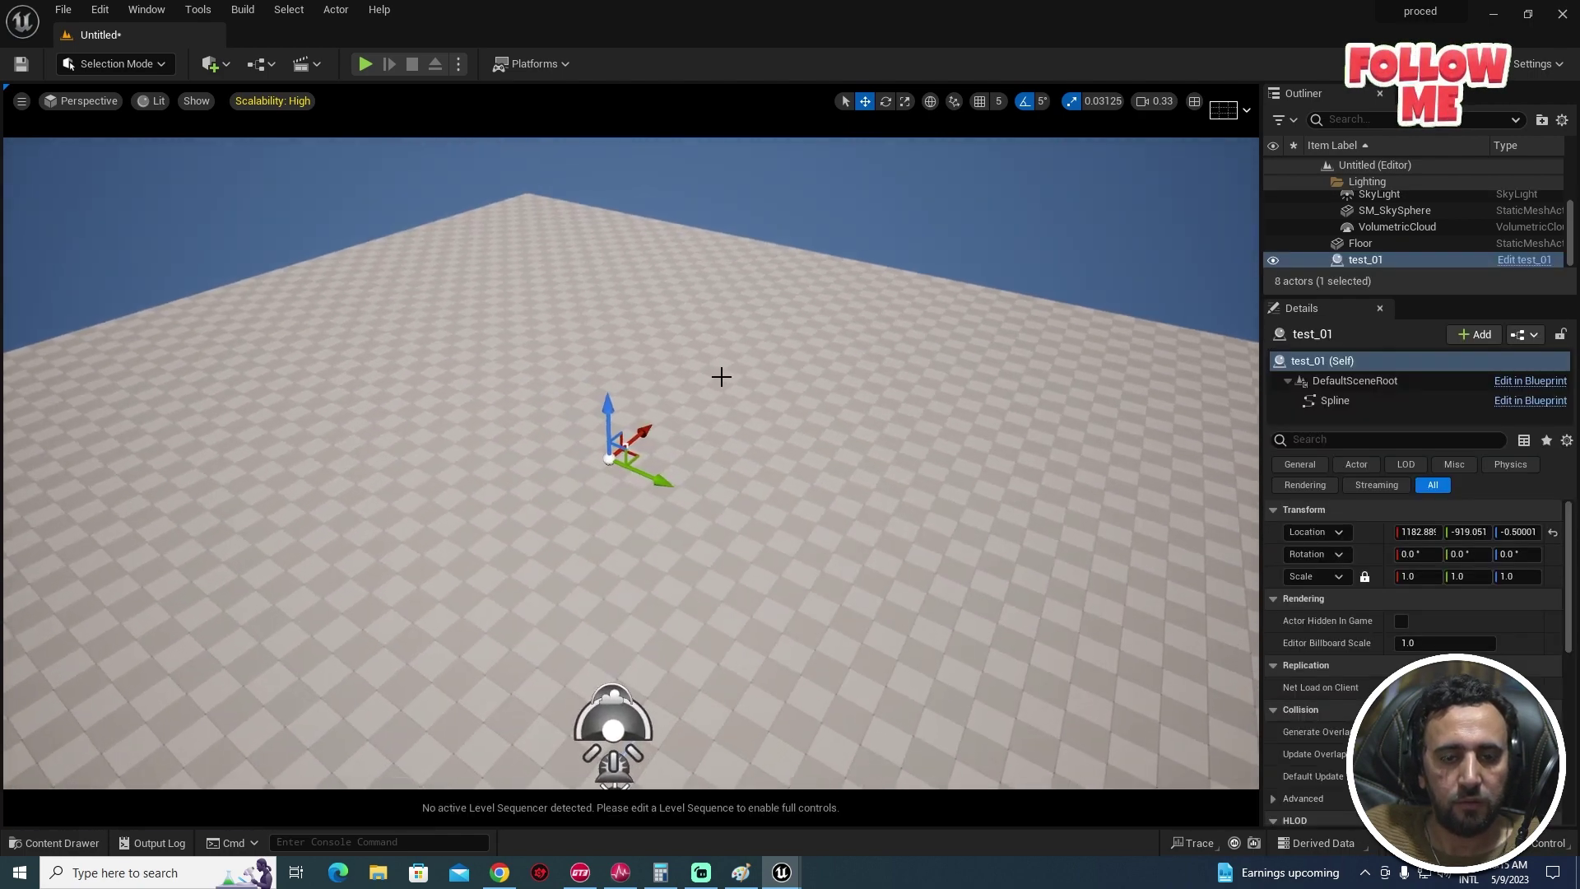
key(f)
alt+drag(661, 411, 568, 400)
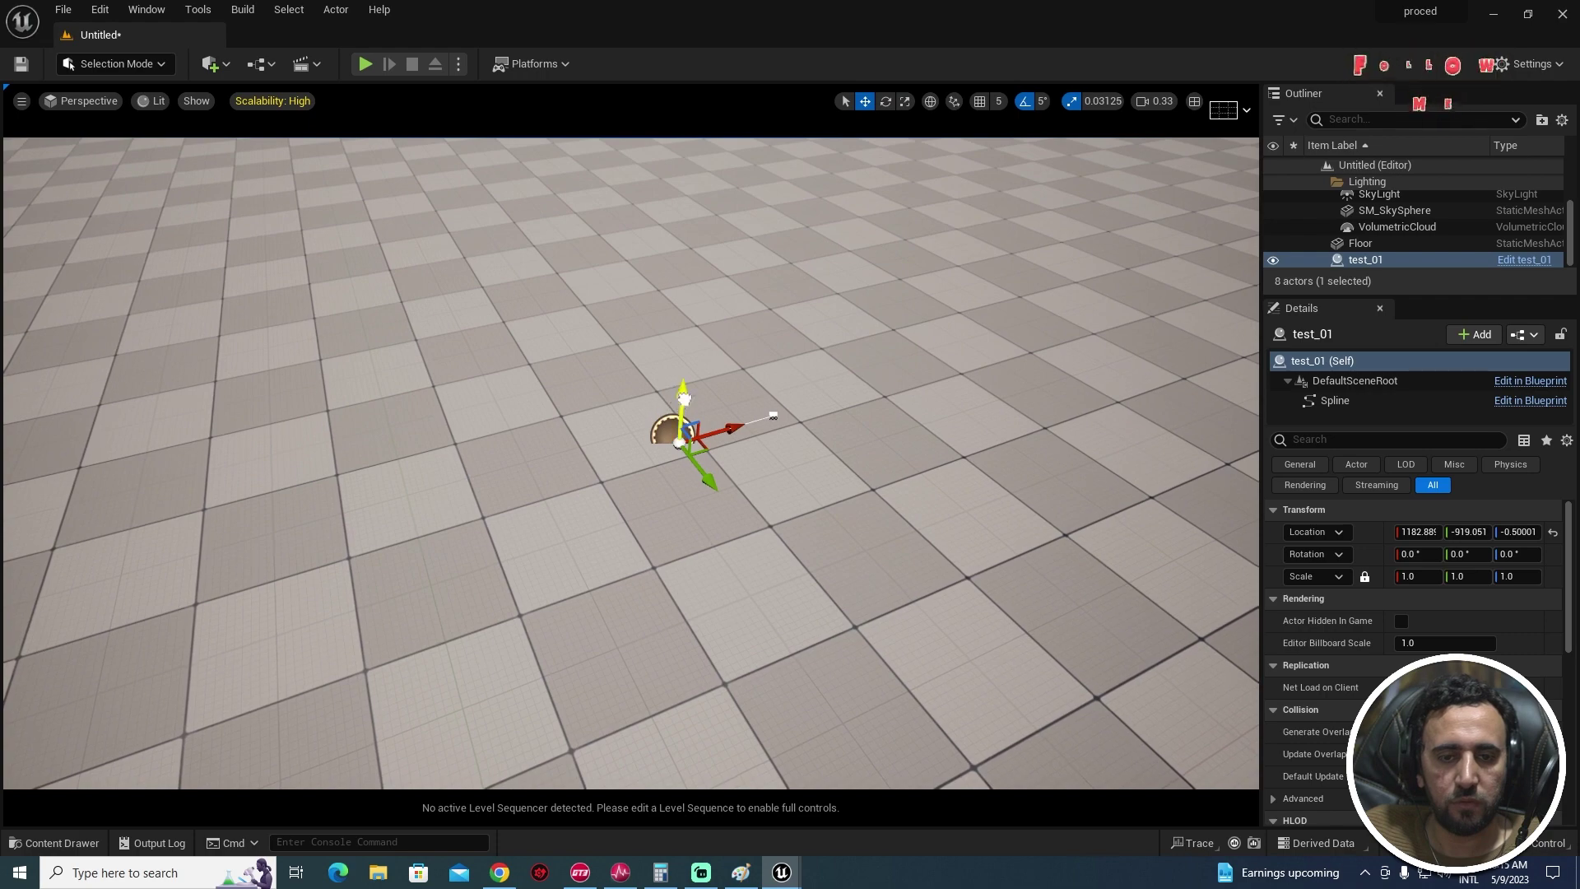
drag(682, 403, 799, 302)
Step: Extend the test_01 spline from its end point with two added points, forming a curved path above the floor
right_drag(871, 381, 706, 409)
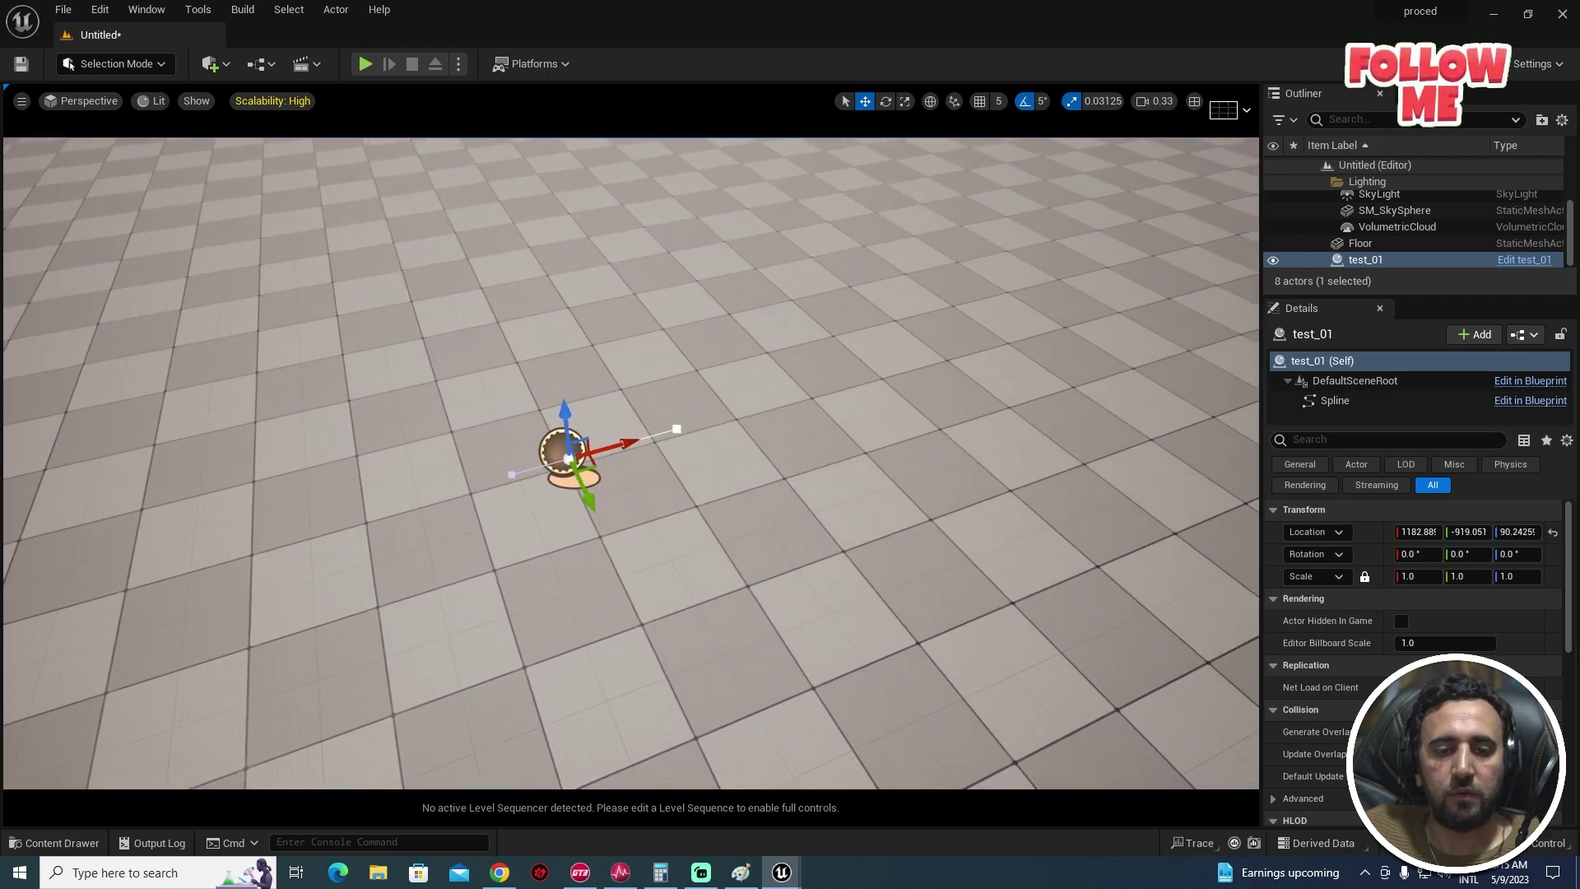
click(677, 428)
scroll(691, 440, down, 4)
alt+drag(700, 430, 976, 418)
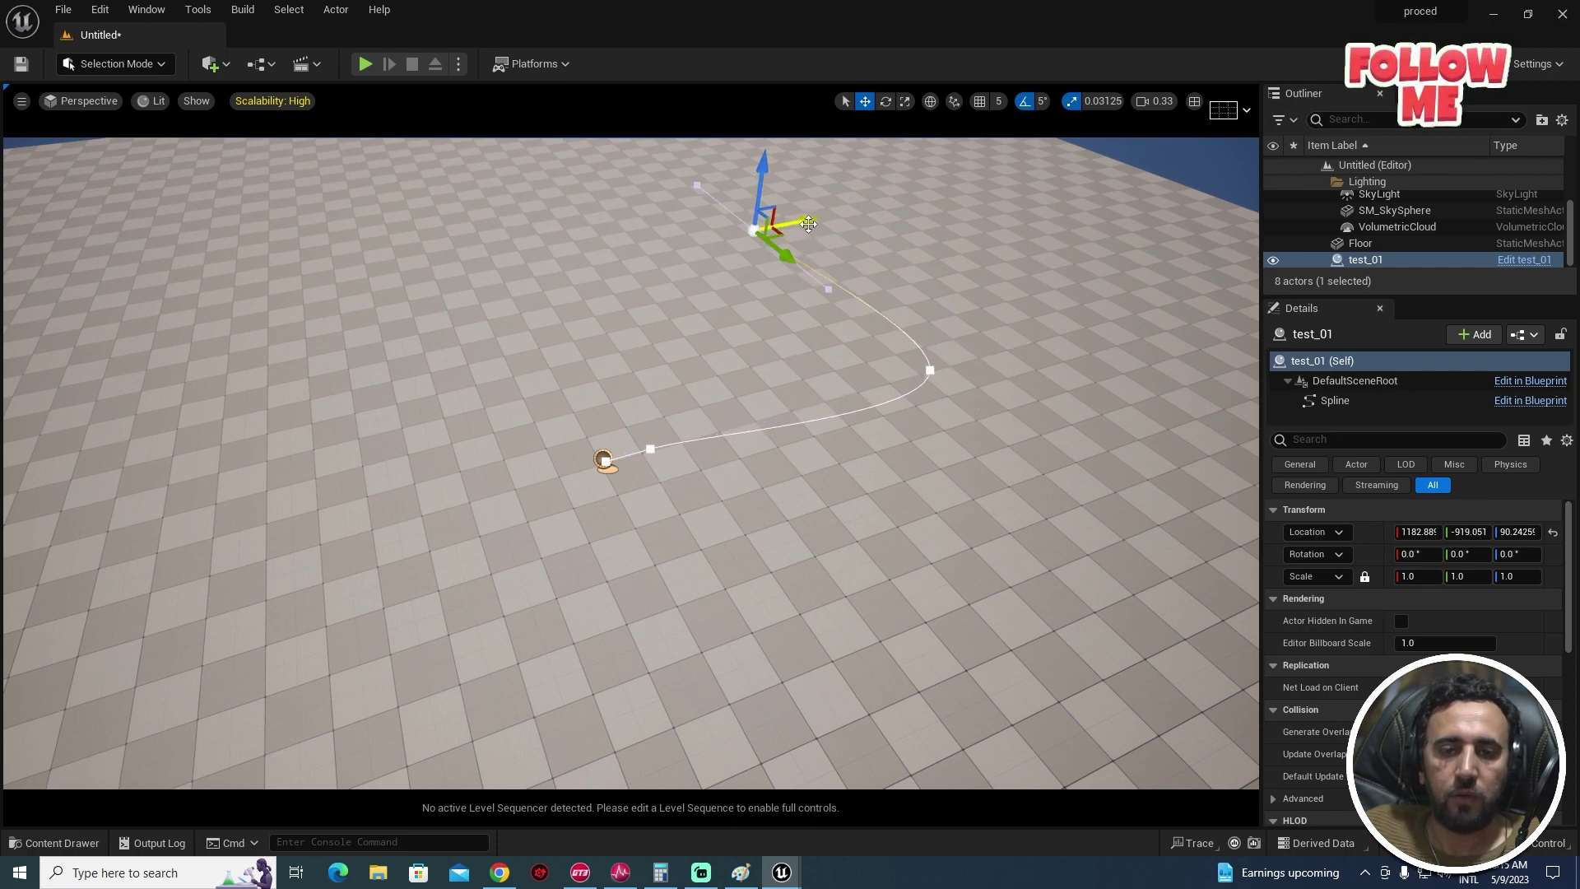
right_drag(526, 414, 658, 366)
right_drag(522, 387, 523, 393)
Step: Move the graph window aside and place the elvator PCG graph from the a_test folder in the level near the spline
key(alt+Tab)
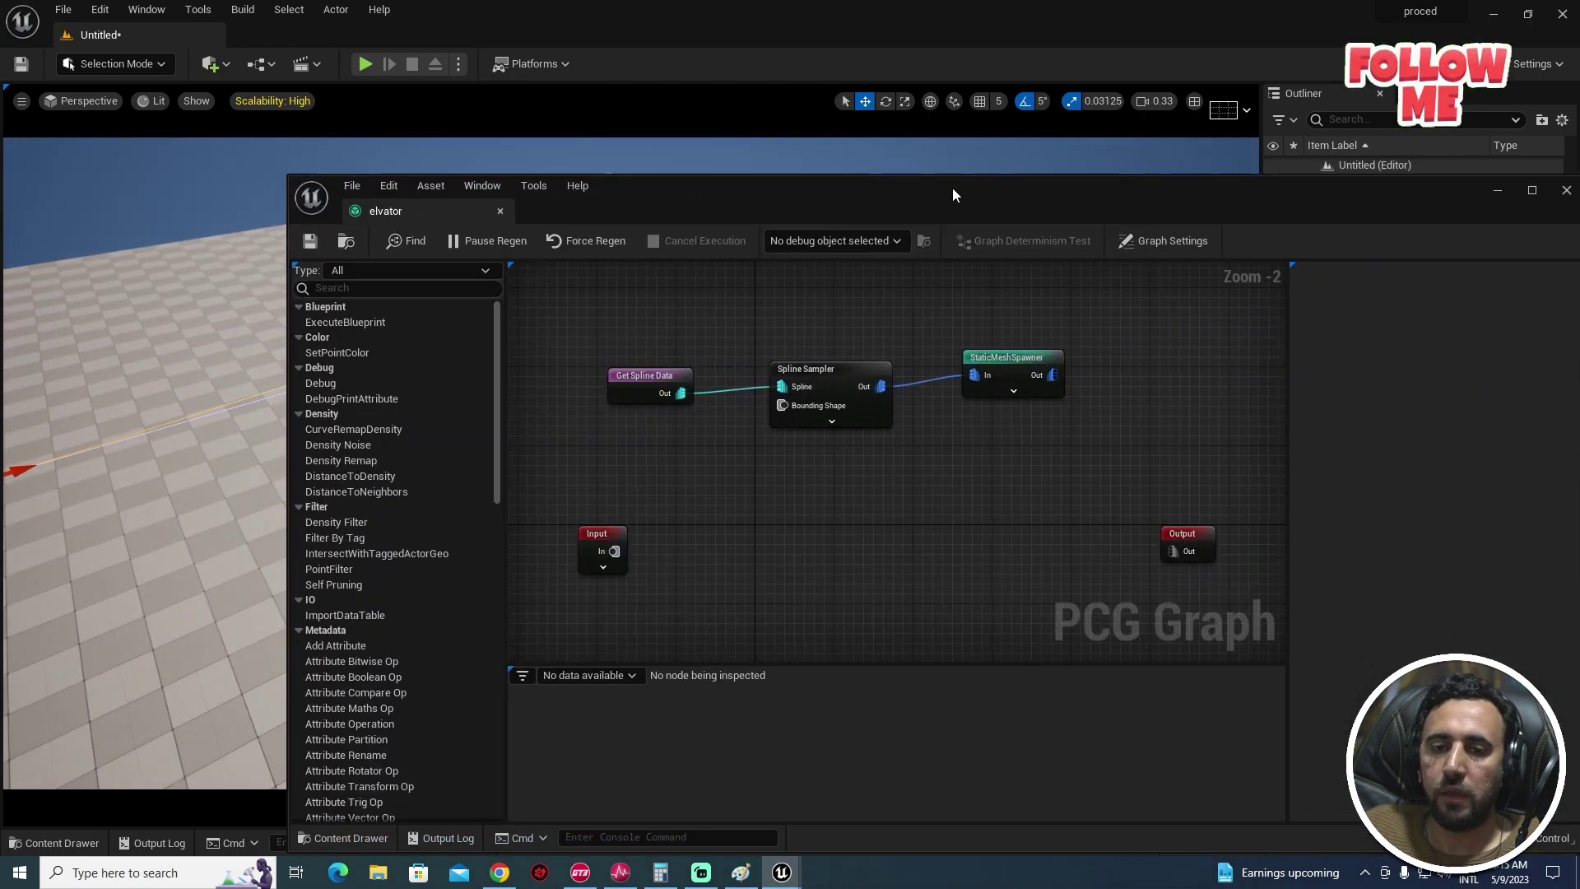
drag(720, 196, 1554, 236)
click(733, 455)
key(ctrl+space)
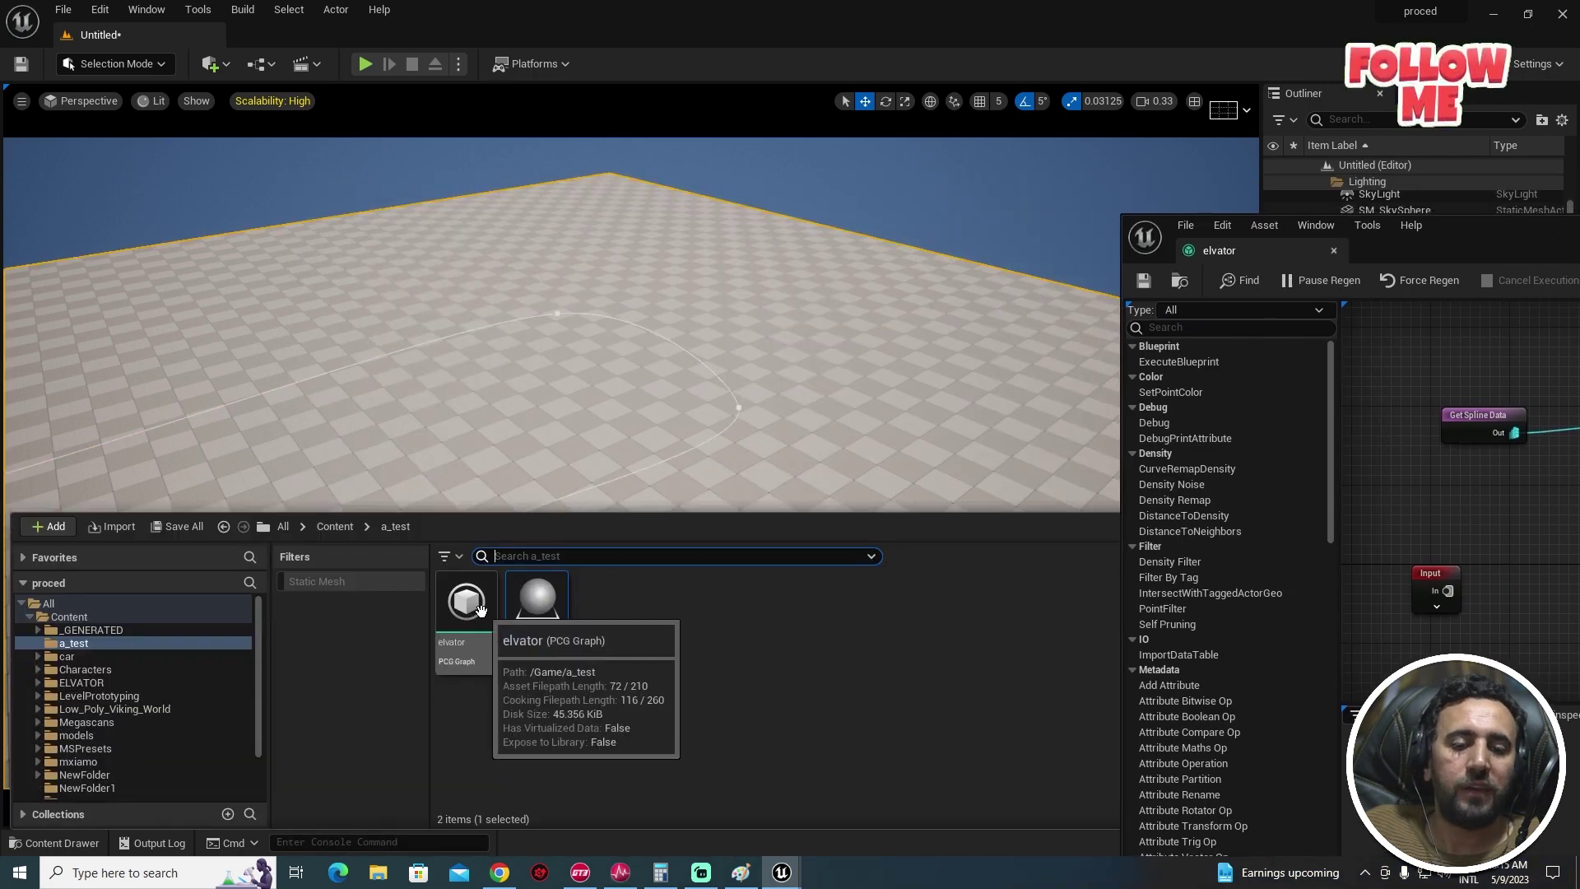
drag(446, 597, 487, 454)
Step: Examine the meshes spawned along the spline path from different distances and angles
key(w)
right_drag(487, 455, 511, 387)
key(w)
key(s)
key(s)
mouse_move(772, 464)
right_down()
mouse_move(707, 559)
mouse_move(761, 527)
mouse_move(906, 559)
mouse_move(740, 576)
mouse_move(724, 493)
mouse_move(823, 494)
mouse_move(741, 559)
mouse_move(856, 576)
mouse_move(884, 526)
mouse_move(764, 485)
right_up()
key(w)
key(s)
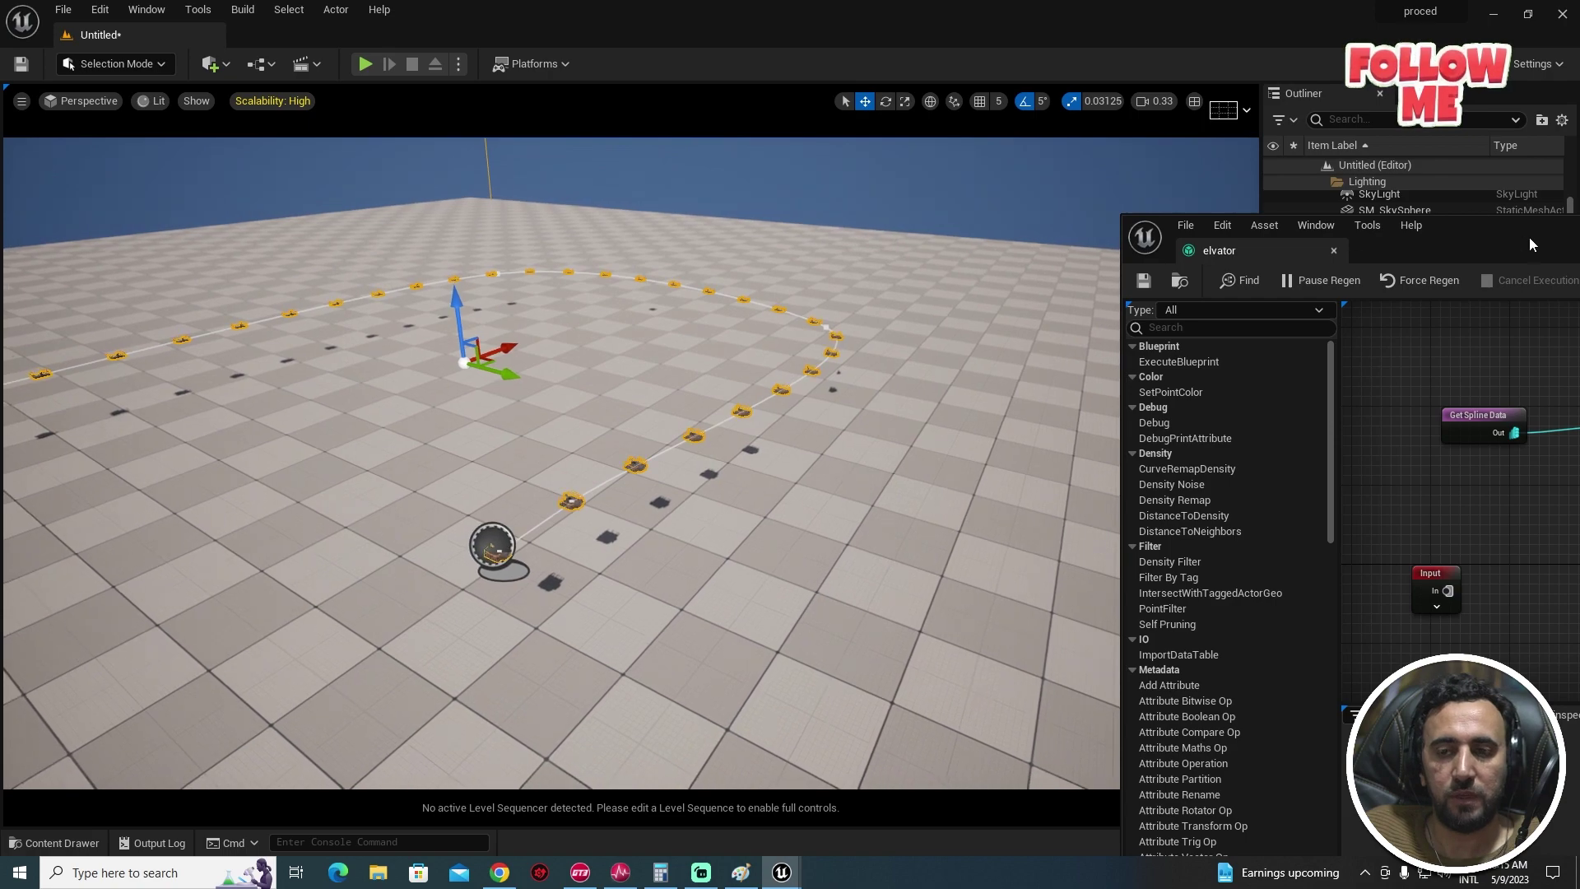
Step: Make room before the StaticMeshSpawner in the elvator graph and add a Transform Points node fed by the Spline Sampler's output
drag(1532, 235, 556, 151)
drag(853, 315, 1052, 313)
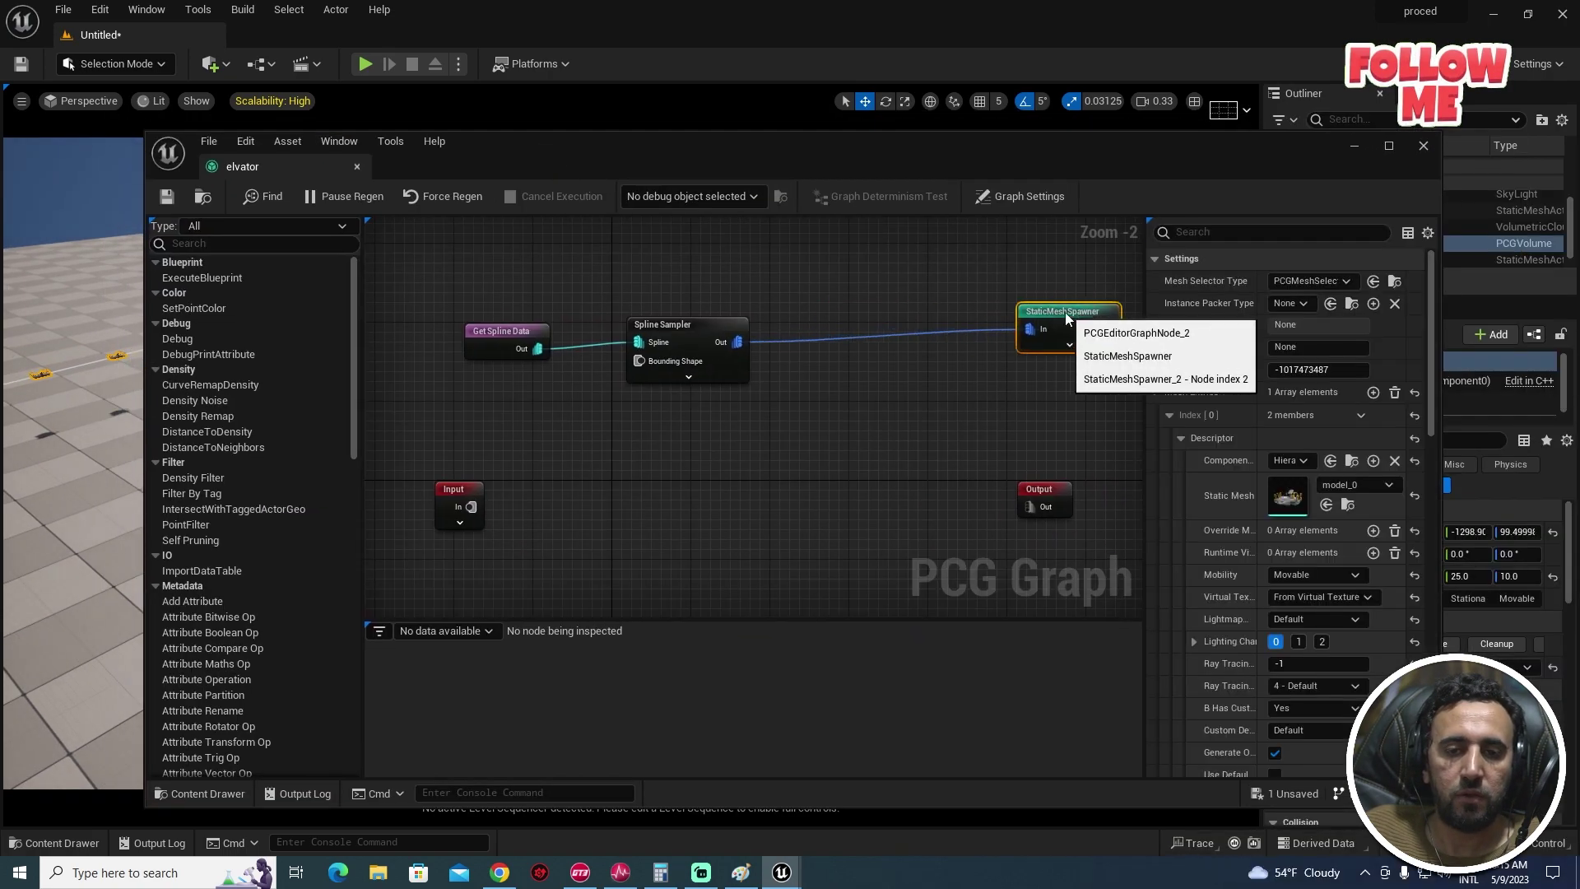
drag(826, 298, 843, 289)
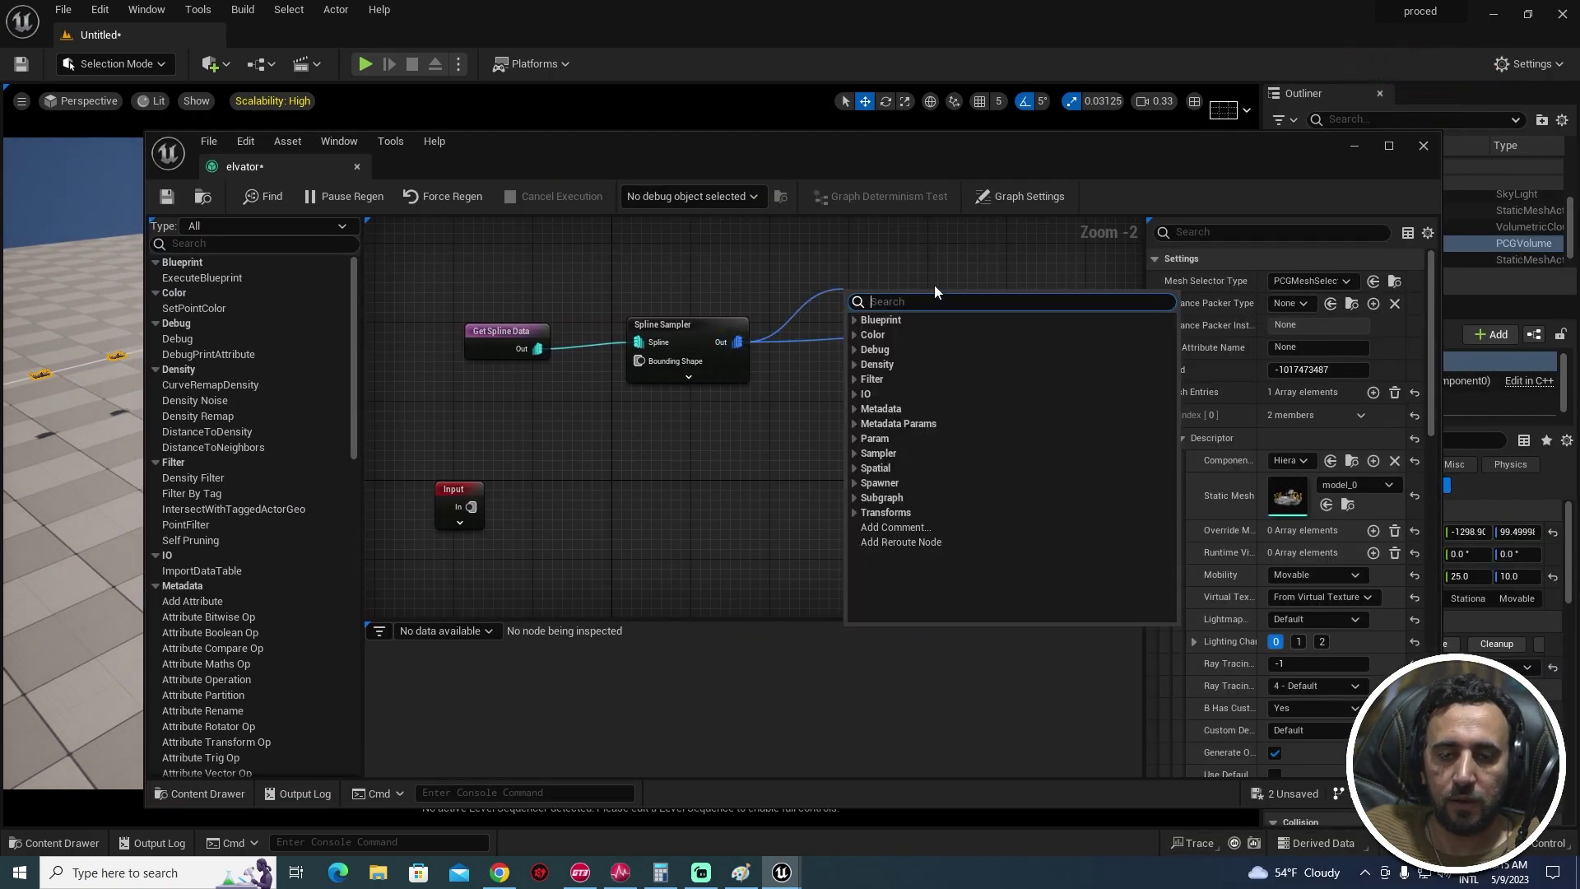
text(tra)
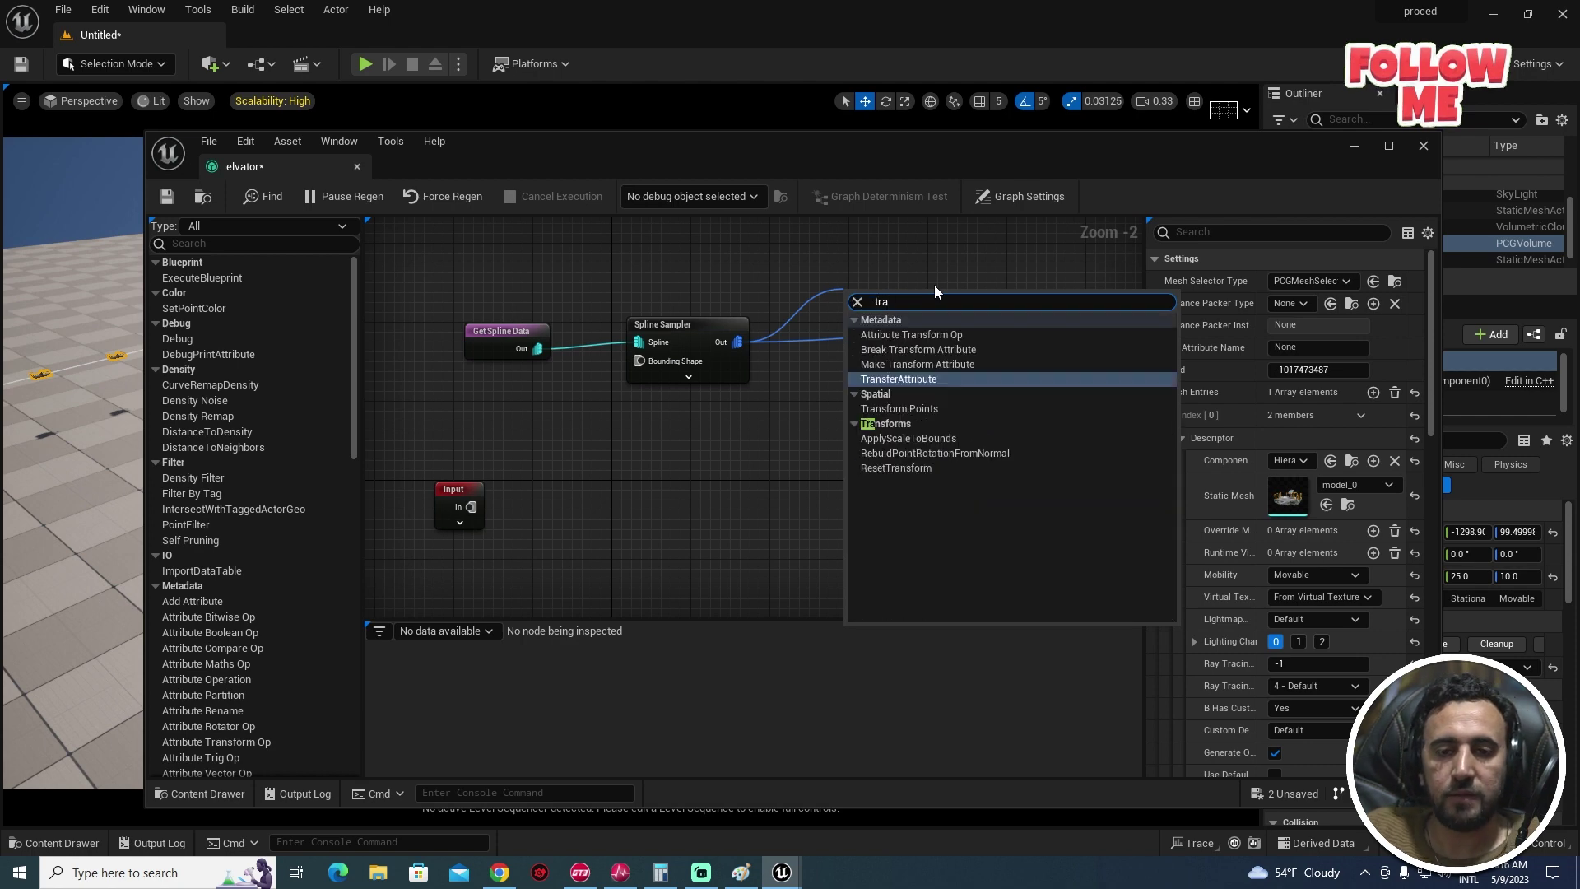
text(nsfo)
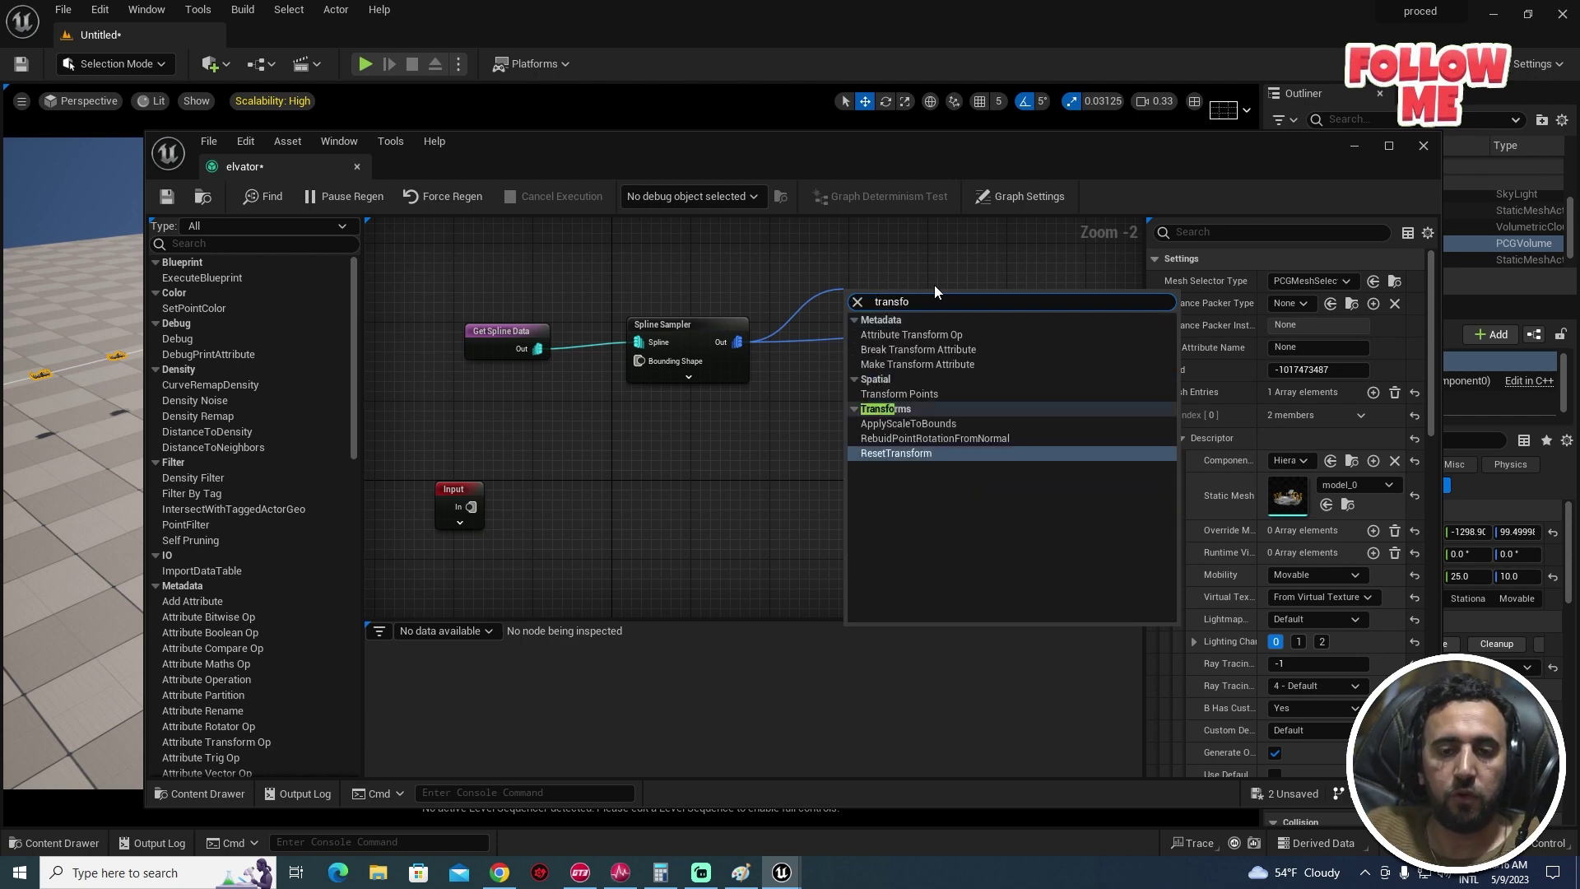
click(916, 395)
Step: Break the direct link between Spline Sampler and StaticMeshSpawner, and connect the Transform Points output to the spawner's input
right_drag(999, 464, 785, 524)
drag(862, 385, 934, 443)
right_click(821, 447)
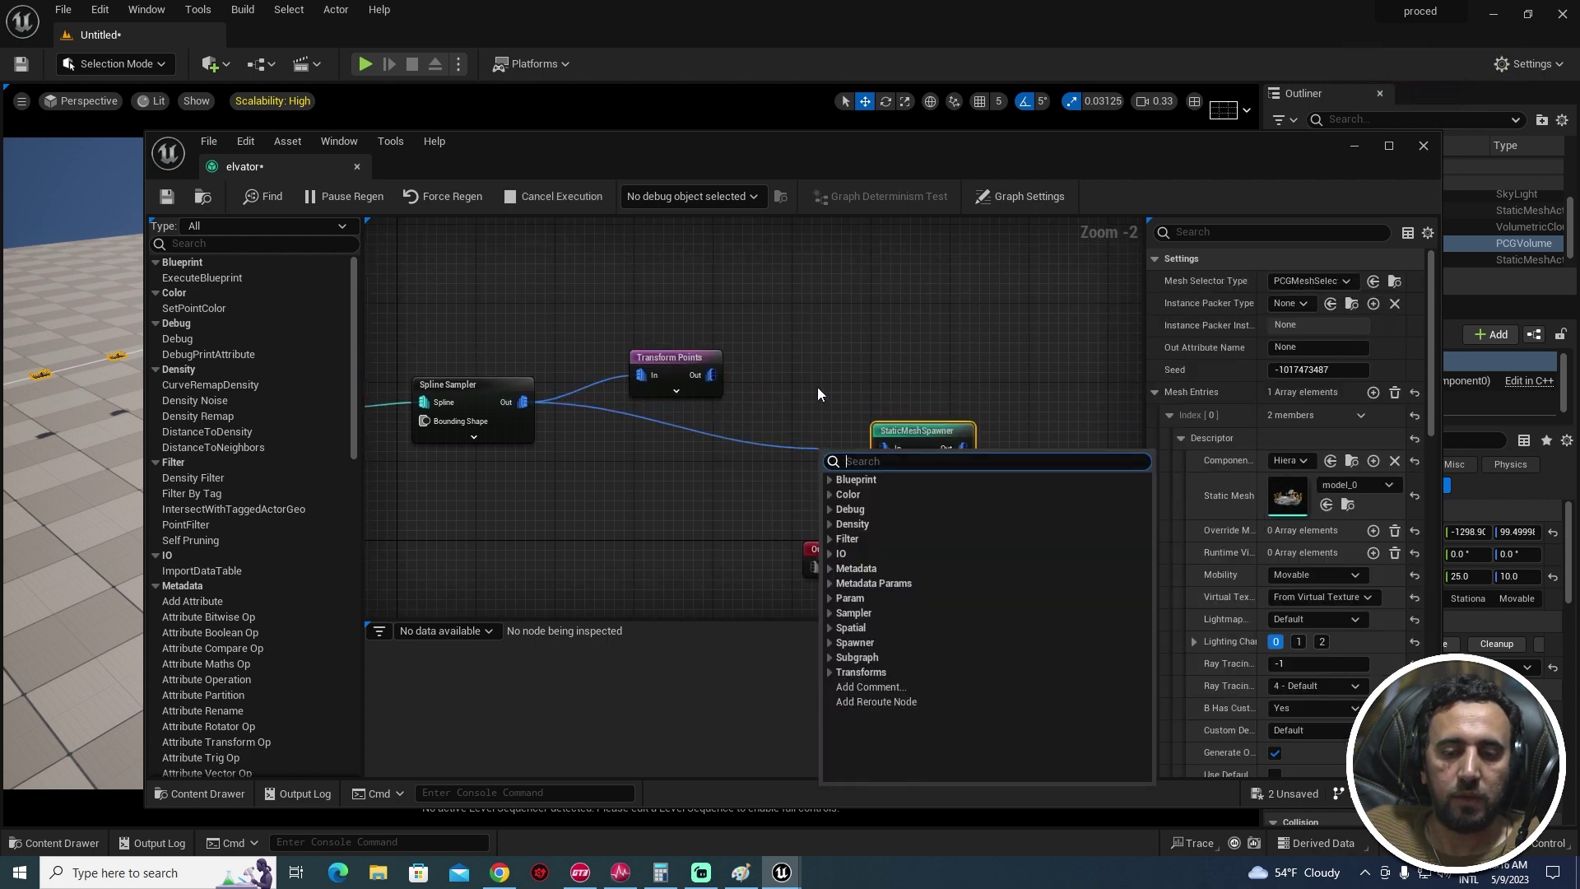
click(836, 346)
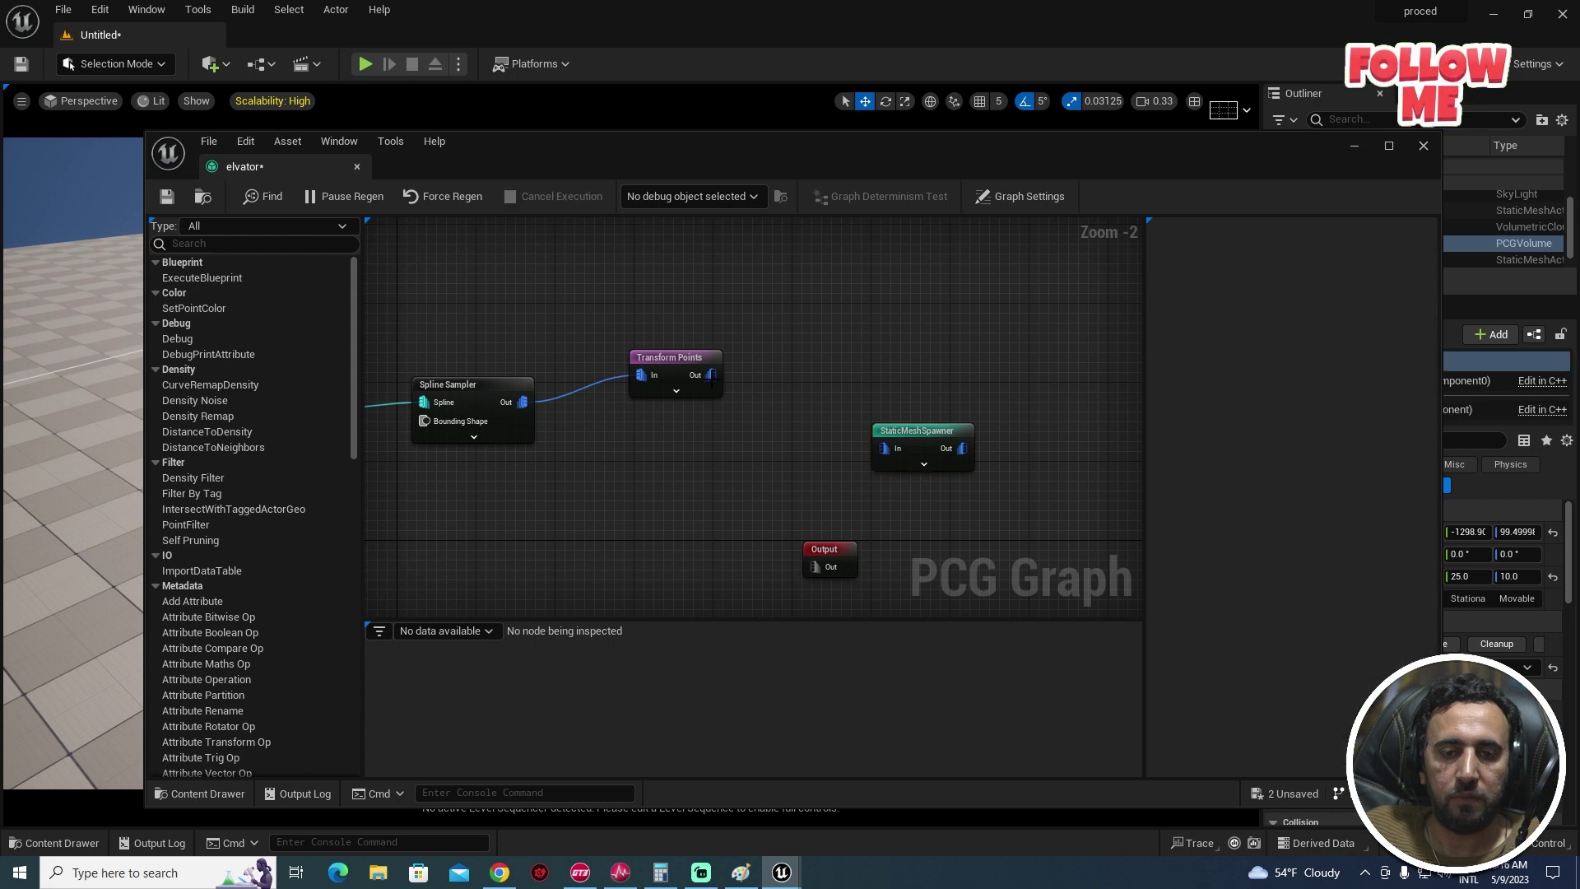
drag(711, 375, 901, 372)
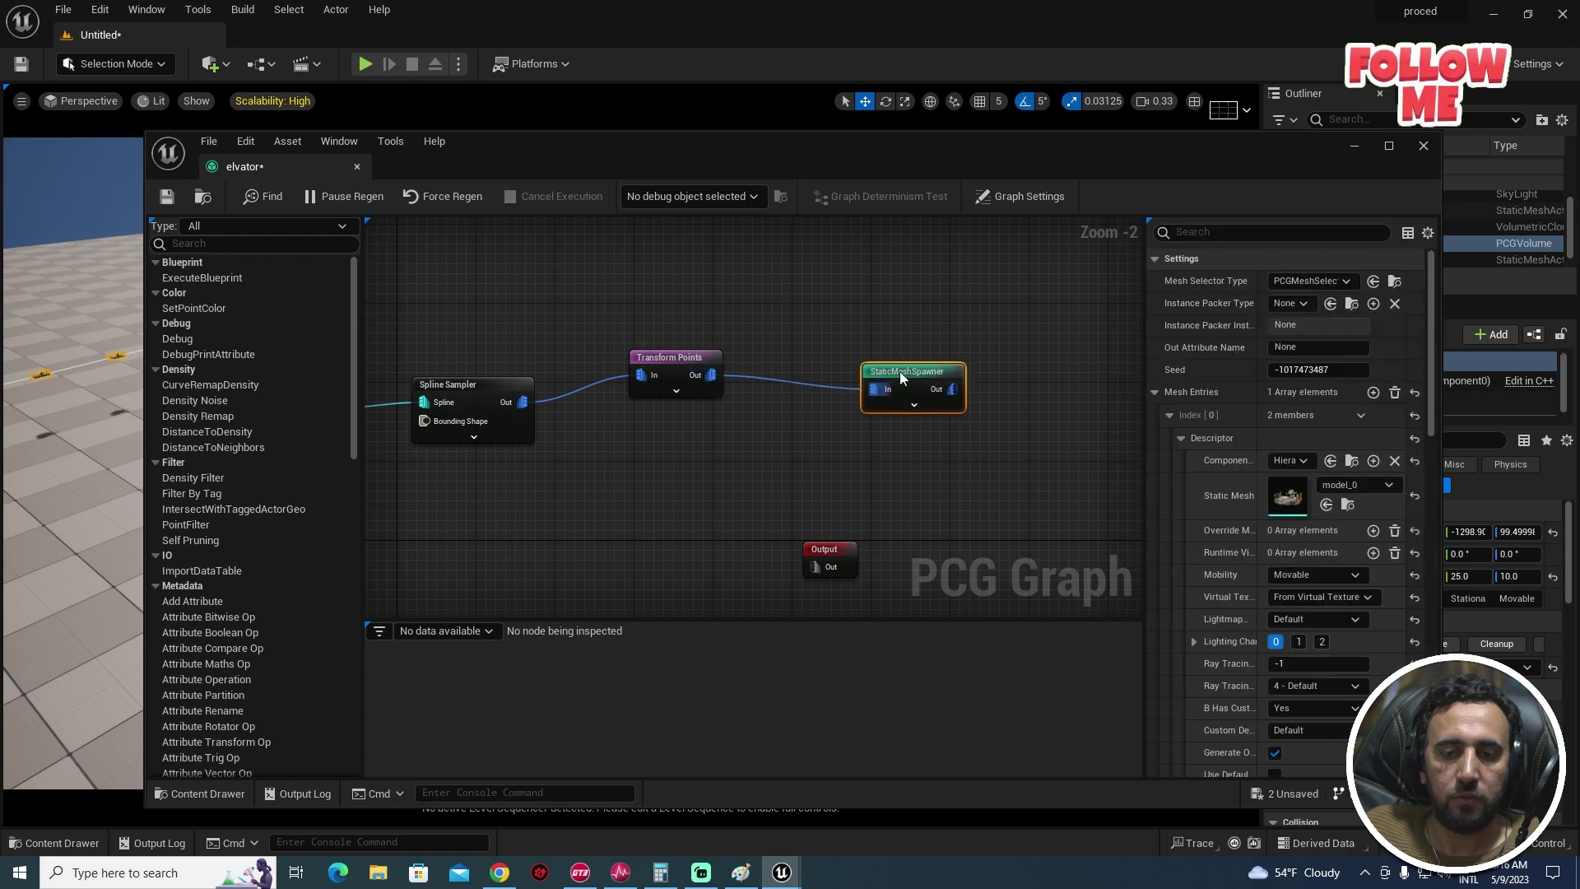
Step: Set the Transform Points node's Scale Min and Scale Max to 8.0 on all axes
click(673, 361)
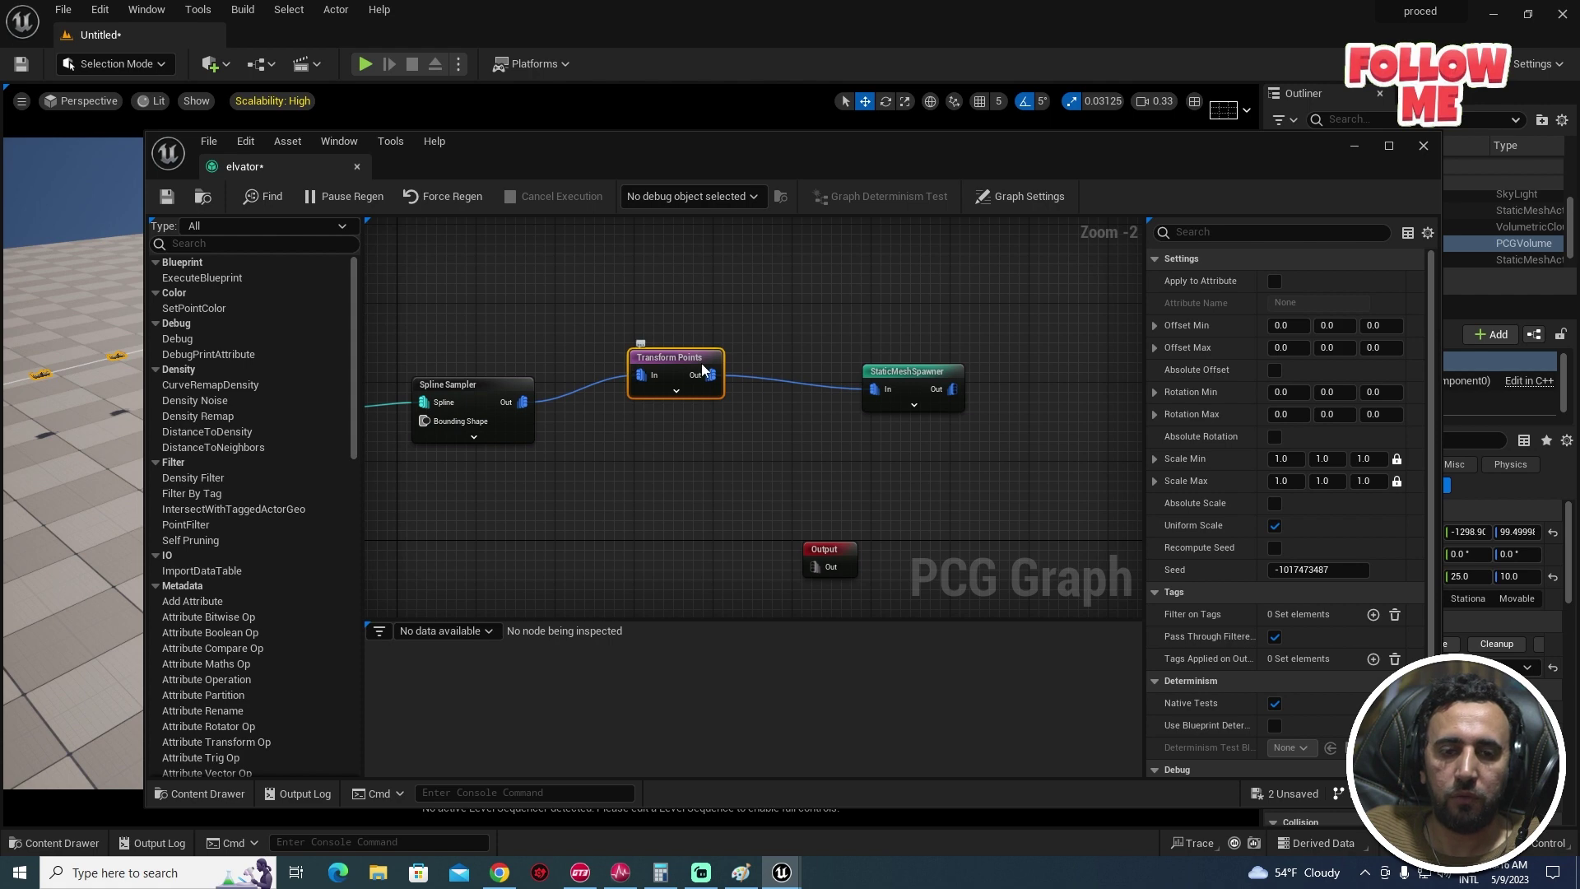
drag(1263, 158, 1040, 158)
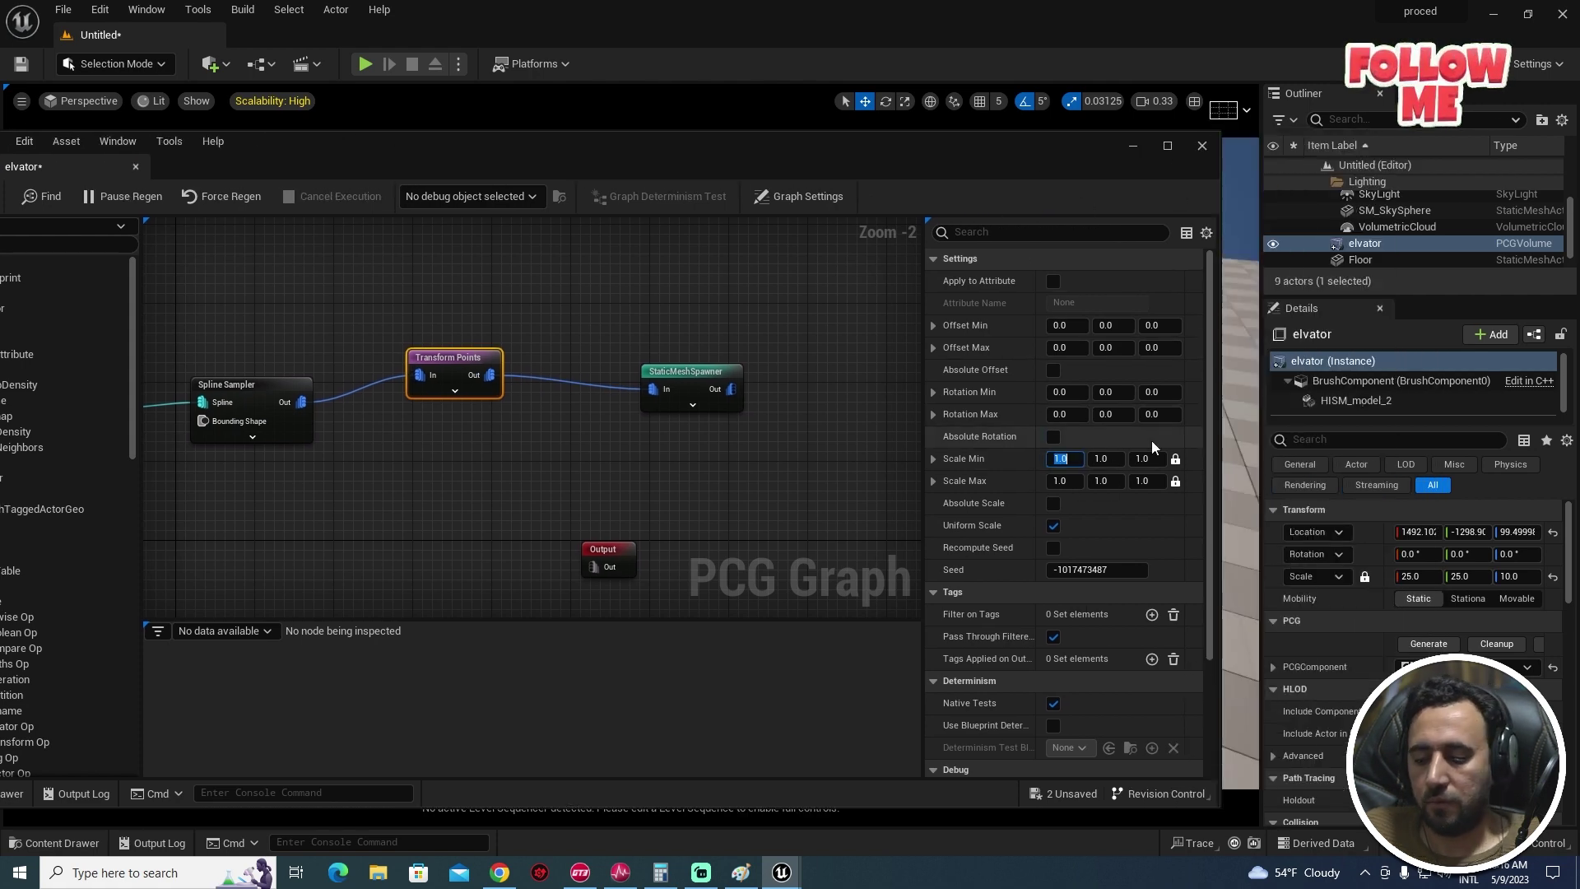
text(8)
key(Tab)
key(Tab)
key(Tab)
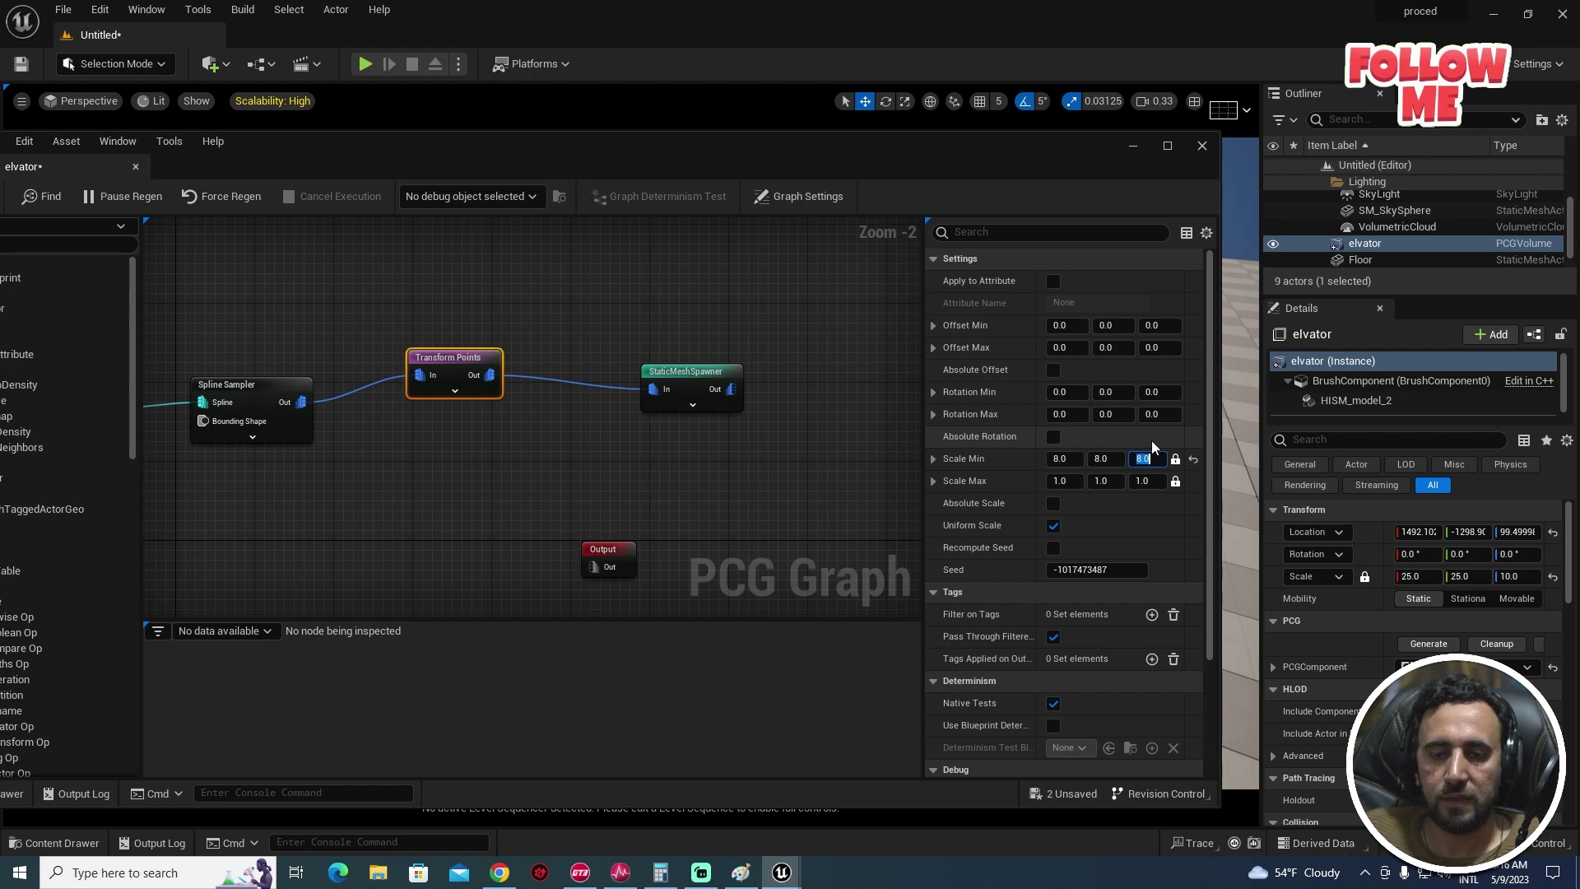
text(8)
key(Return)
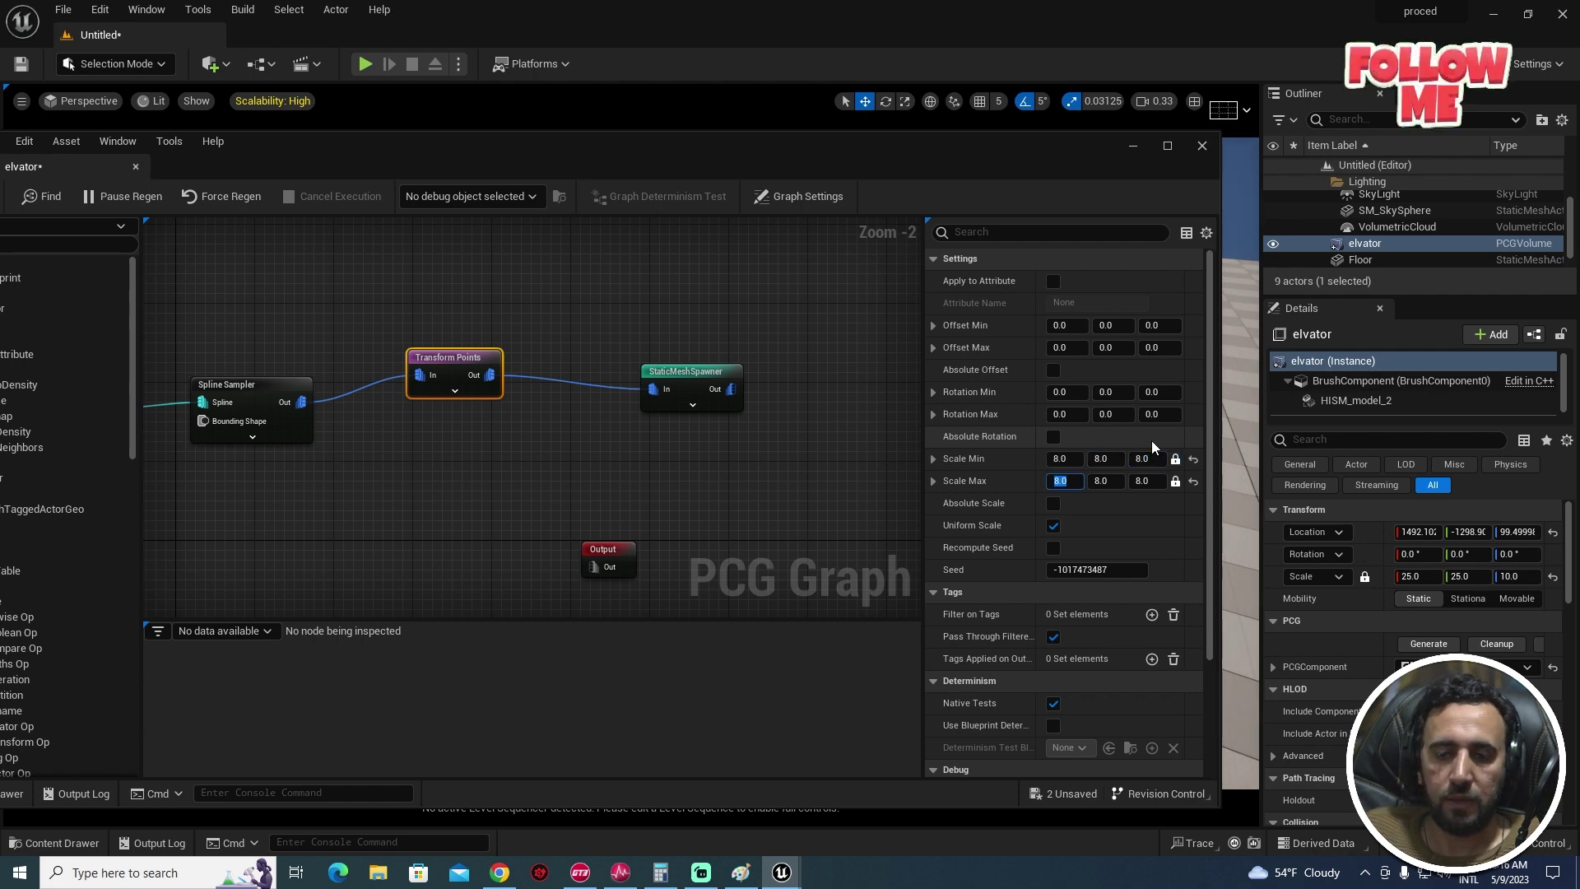
Step: Set the Transform Points node's Scale Max to 10.0 on all axes
text(10)
key(Return)
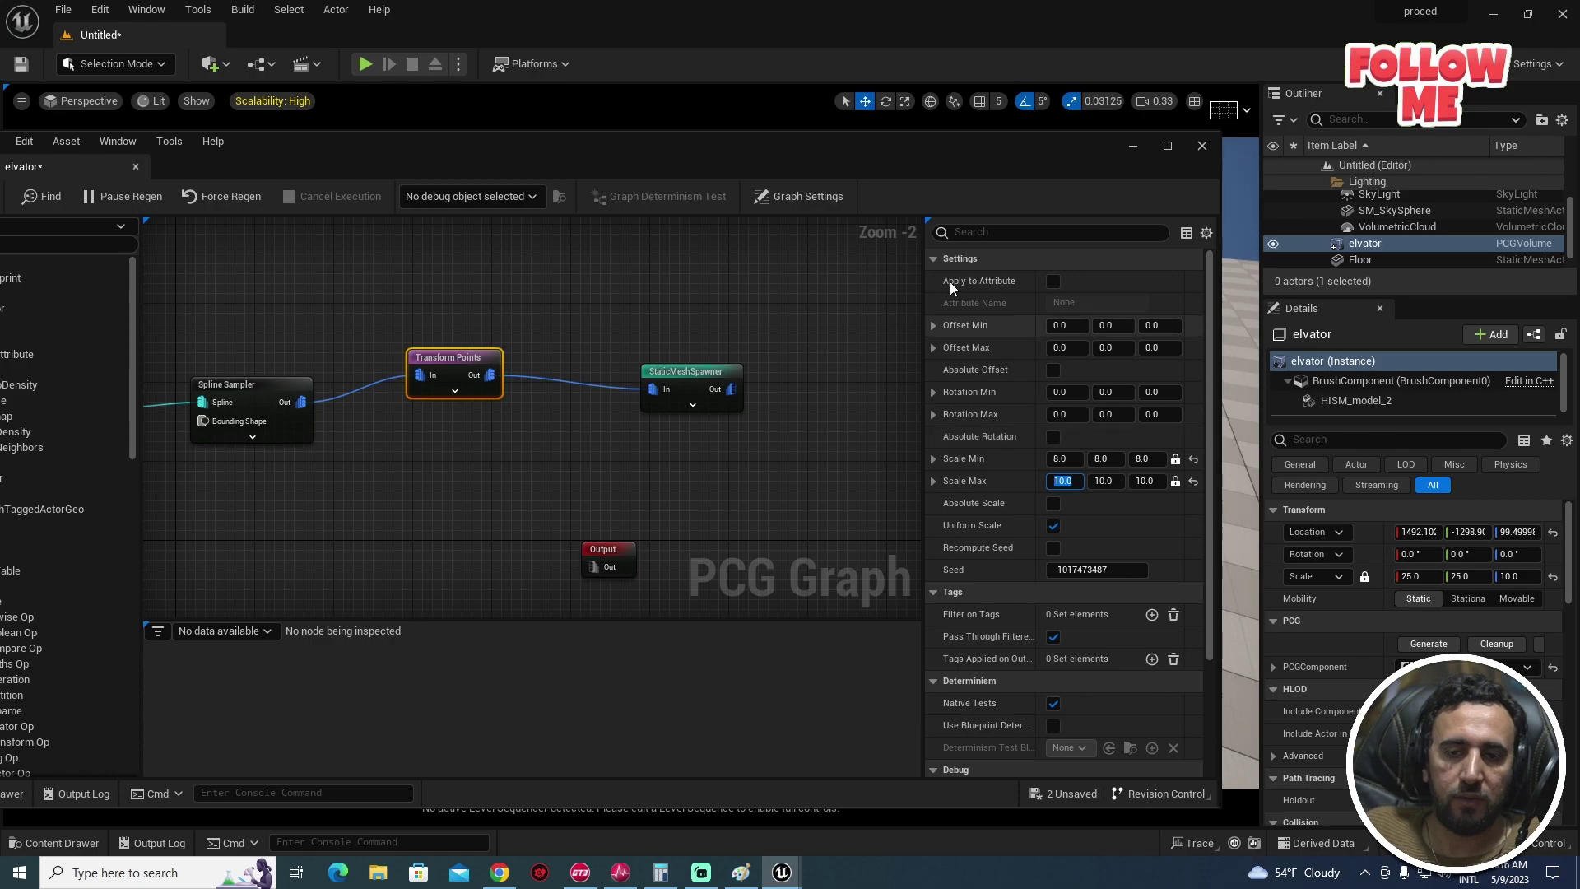
Step: Uncover the viewport and examine the scaled elevator meshes along the spline from near and far
drag(928, 155, 773, 577)
right_drag(773, 411, 724, 428)
key(w)
key(s)
drag(706, 603, 675, 724)
key(s)
mouse_move(675, 494)
right_down()
mouse_move(692, 453)
mouse_move(651, 494)
right_up()
key(w)
key(s)
mouse_move(888, 411)
right_down()
mouse_move(971, 486)
mouse_move(946, 403)
mouse_move(889, 387)
mouse_move(913, 411)
mouse_move(880, 445)
mouse_move(856, 420)
mouse_move(839, 428)
mouse_move(872, 461)
mouse_move(823, 436)
mouse_move(872, 444)
mouse_move(832, 420)
mouse_move(899, 416)
right_up()
key(w)
key(w)
key(s)
key(w)
key(s)
key(s)
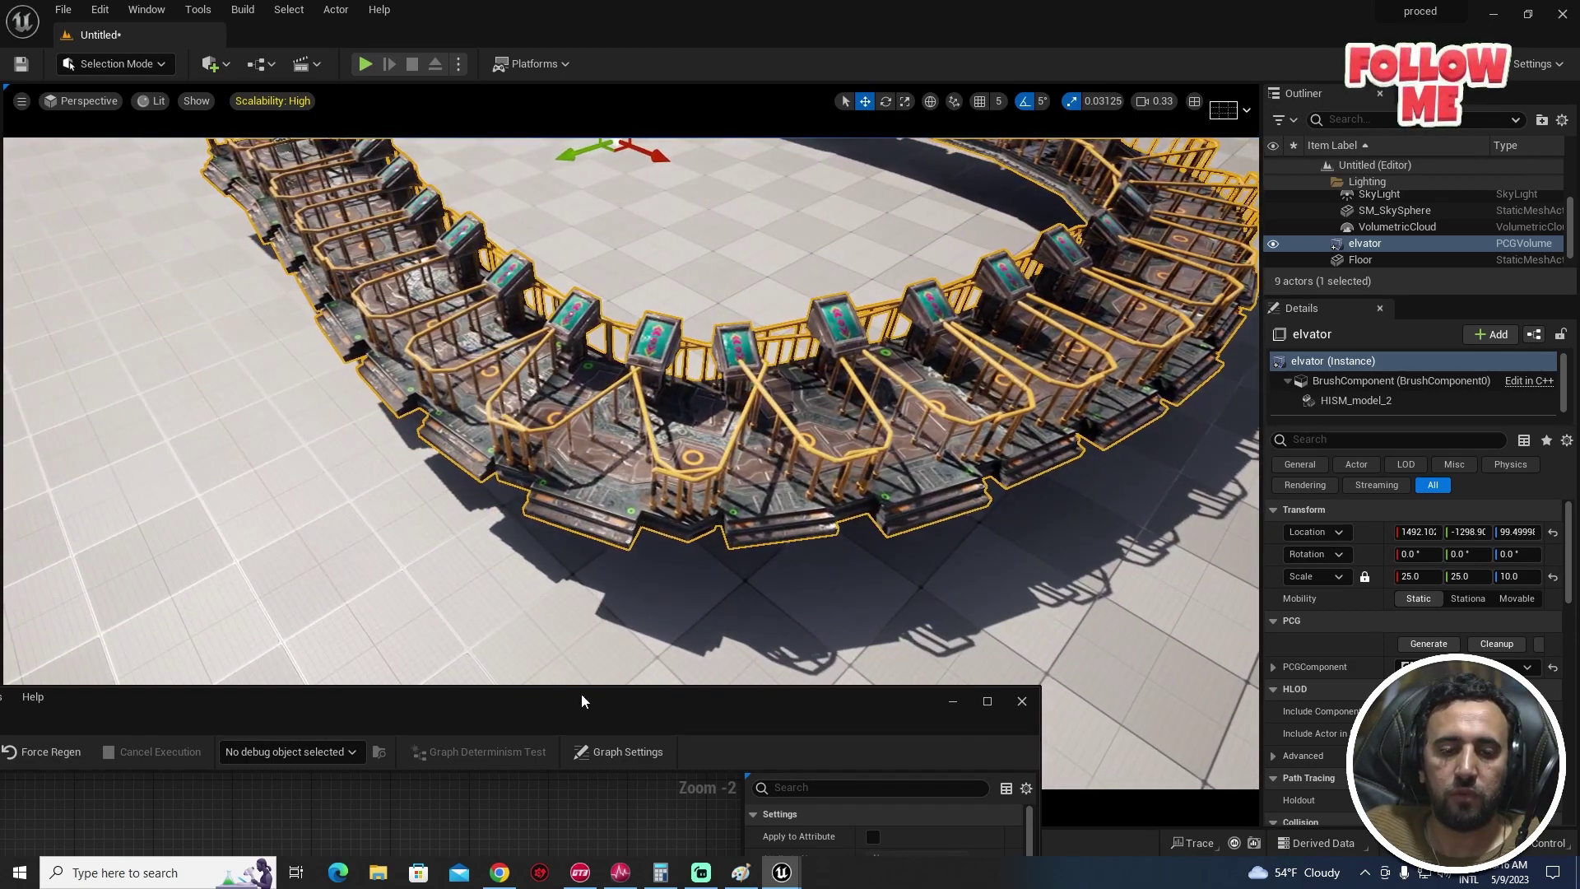
Step: Bring the elvator graph back into view and set the Spline Sampler's Distance Increment to 300.0
drag(631, 712, 928, 321)
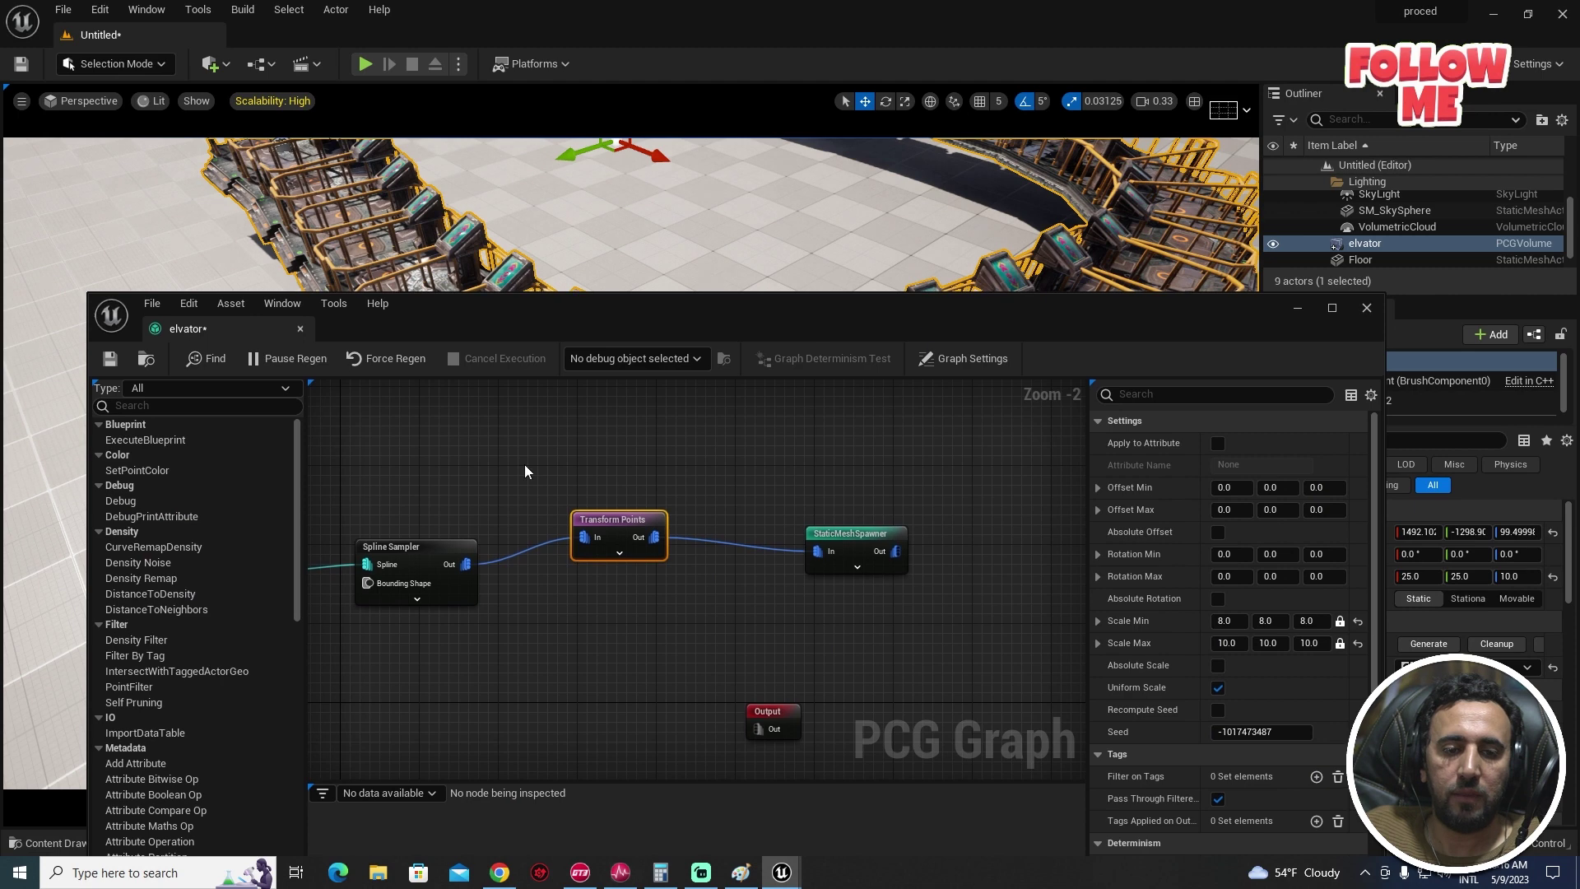
right_drag(529, 469, 671, 513)
click(545, 576)
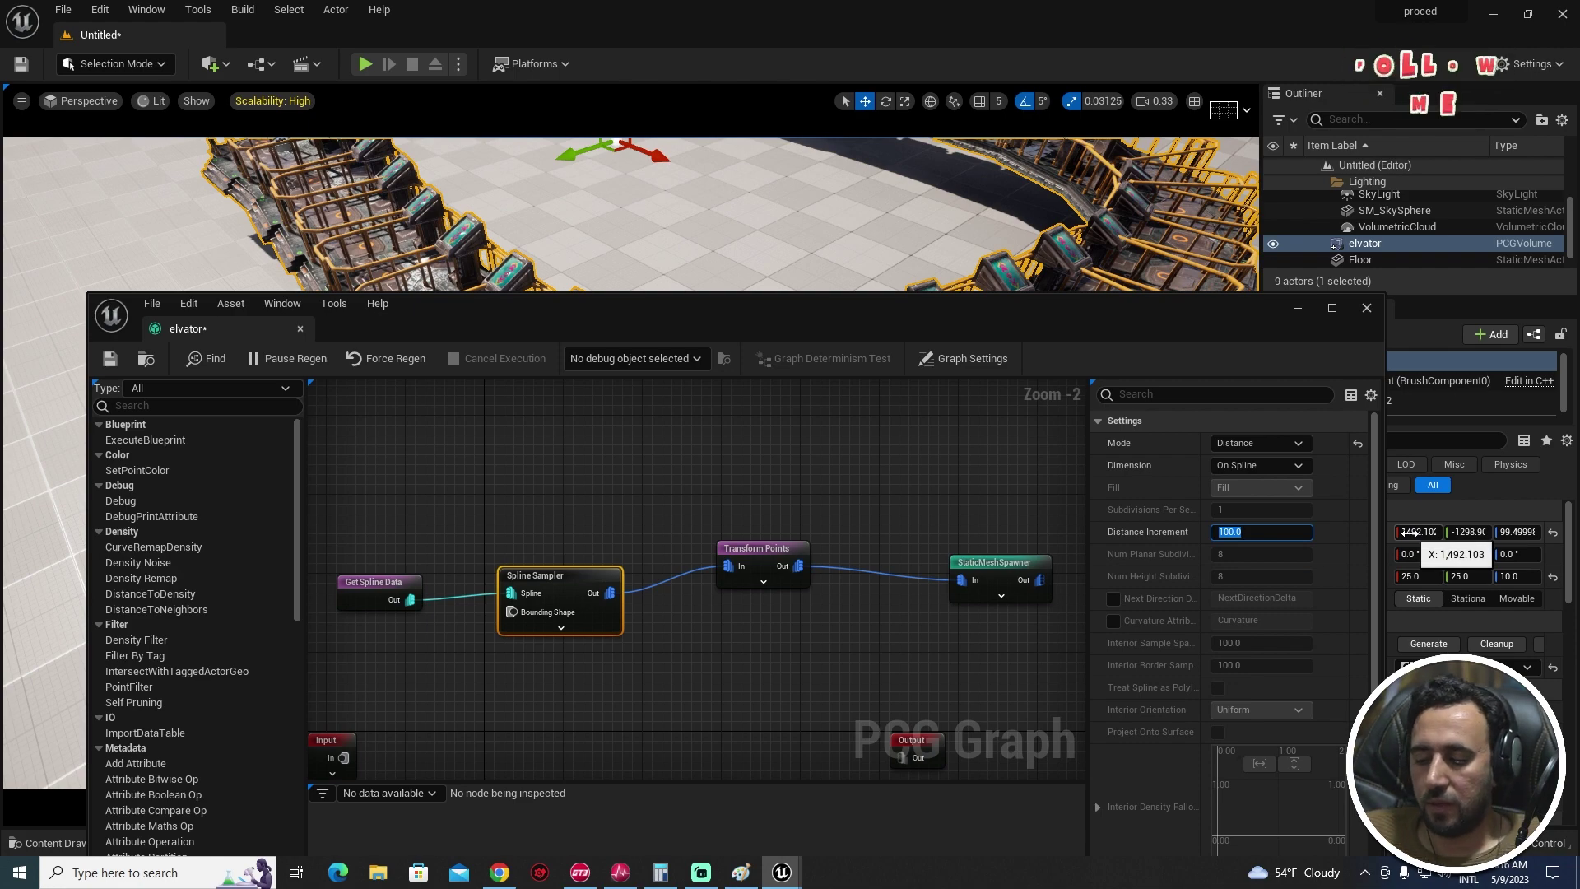
key(Return)
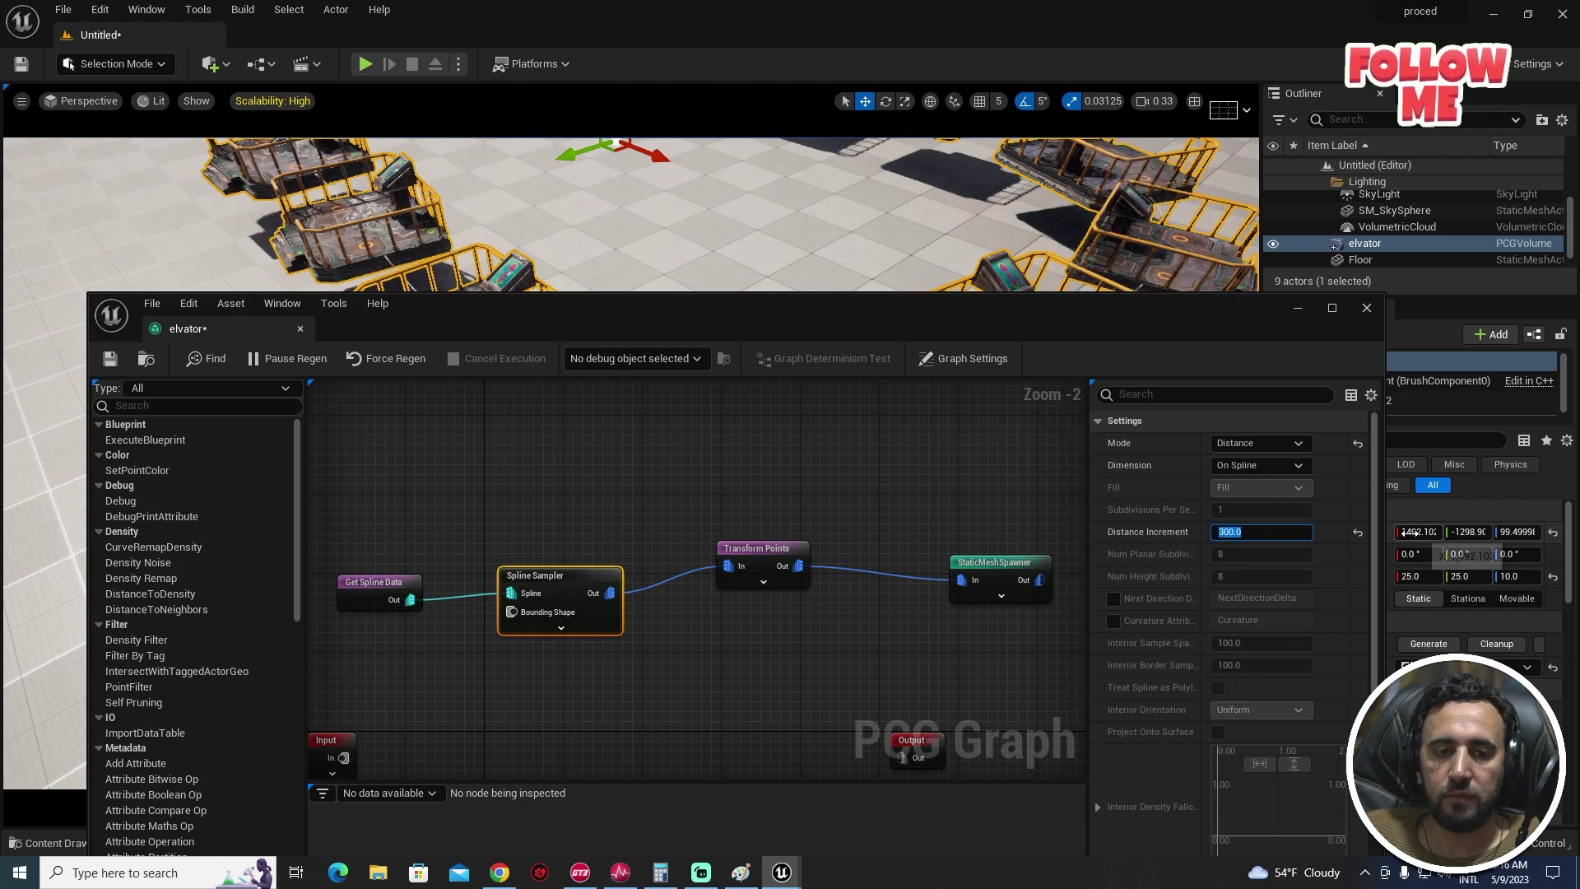
Step: Clear the graph window off the viewport and start a play session from the floor beside the spaced platforms
drag(1058, 308, 796, 634)
right_drag(795, 370, 921, 427)
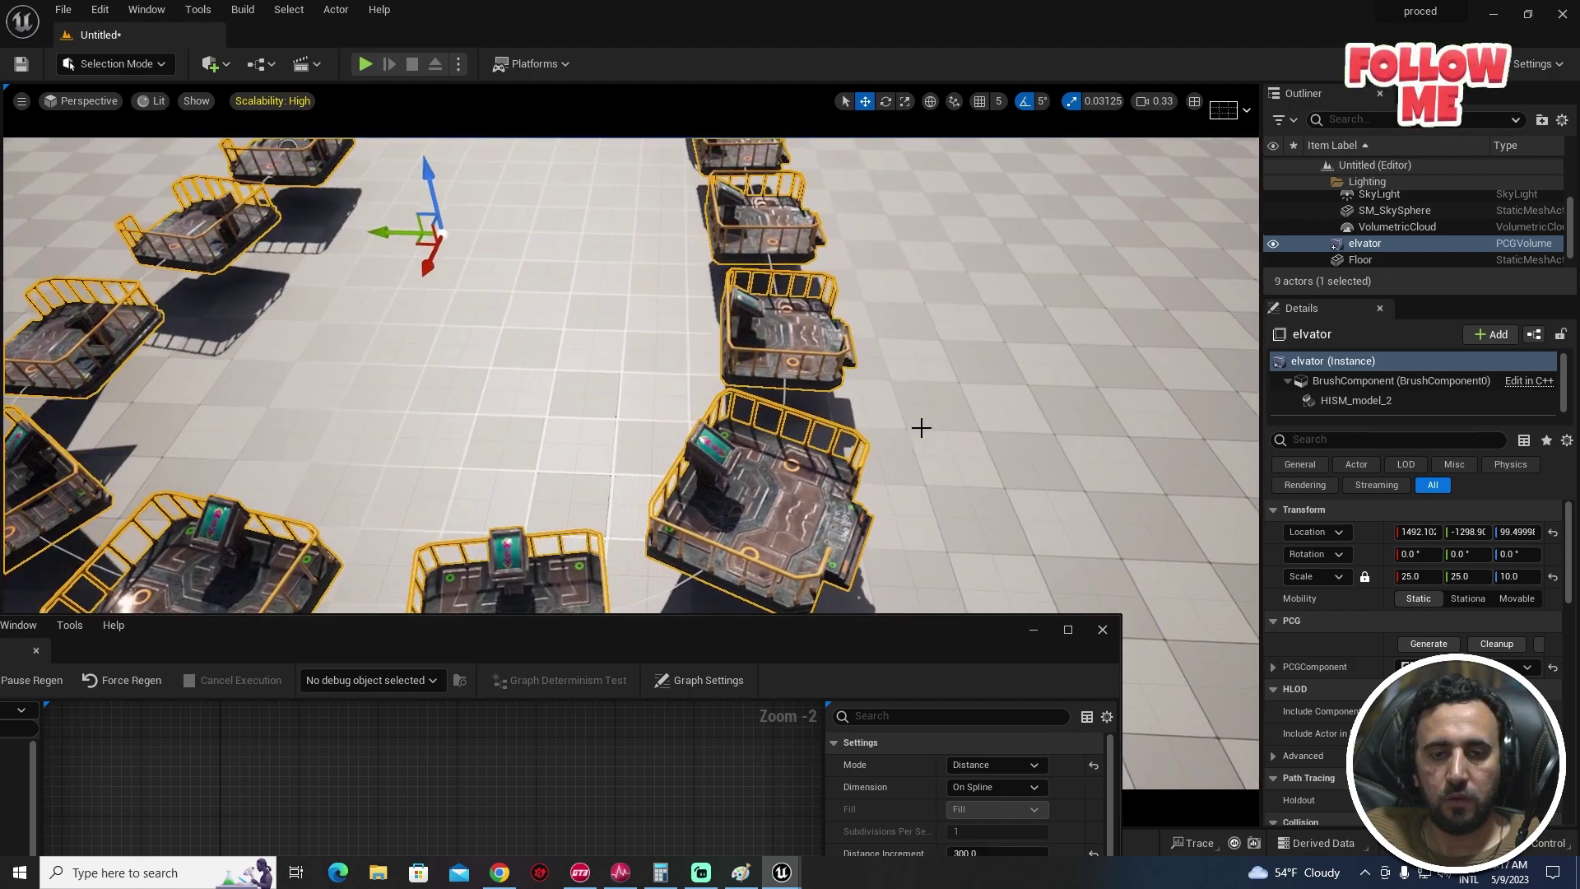
drag(844, 646, 680, 856)
right_click(528, 336)
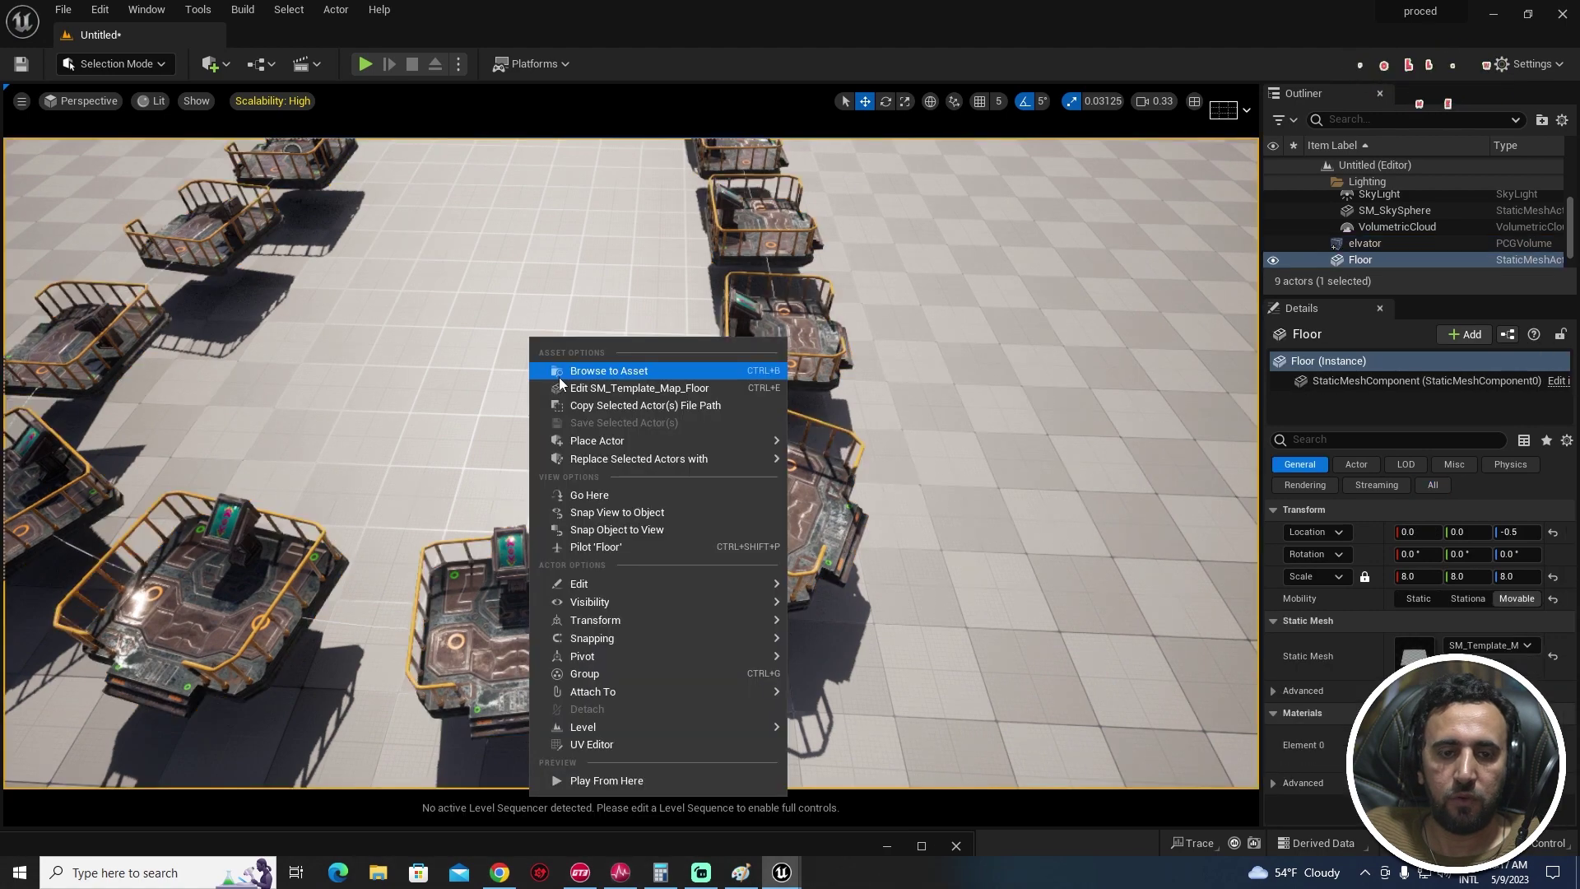
right_click(964, 426)
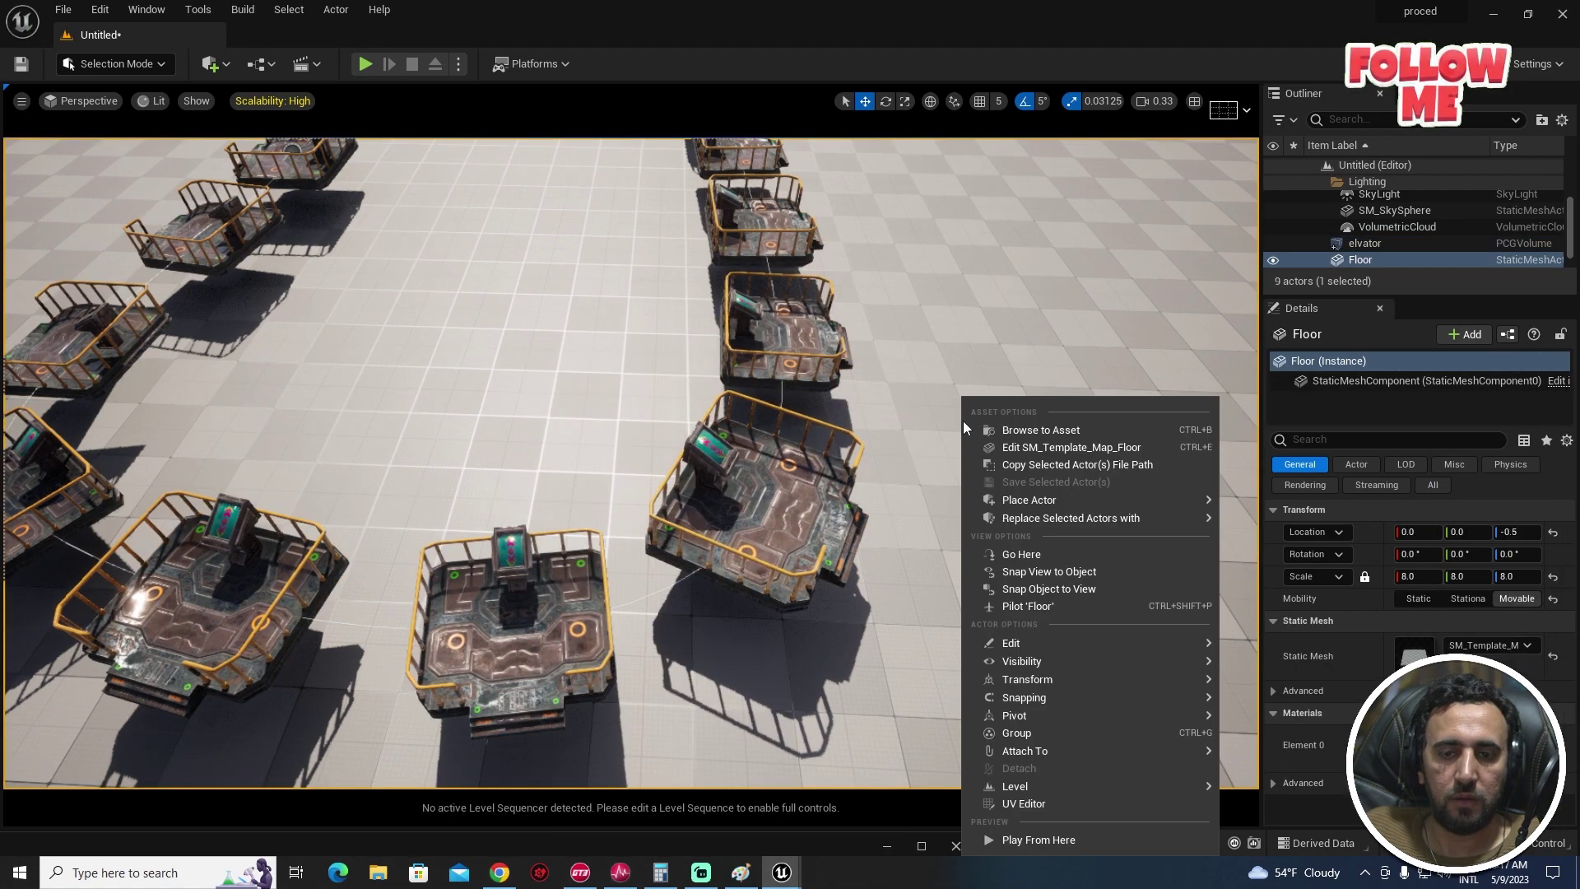
click(1041, 839)
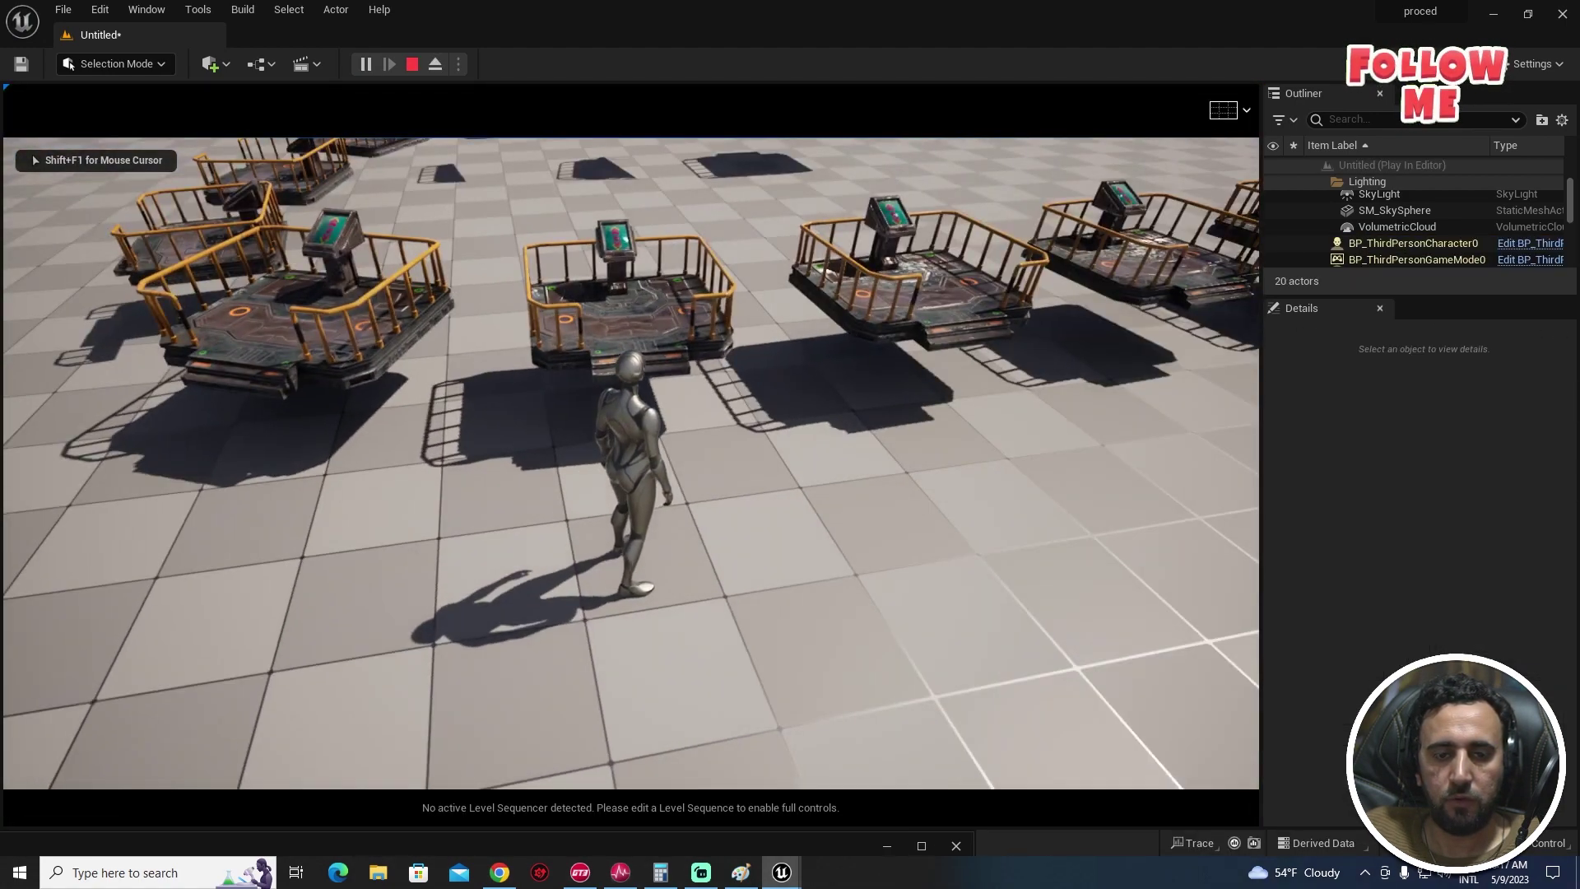
Step: Run and jump the character across the elevator platforms to test them, and end the play session
key(w)
key(space)
key(w)
key(space)
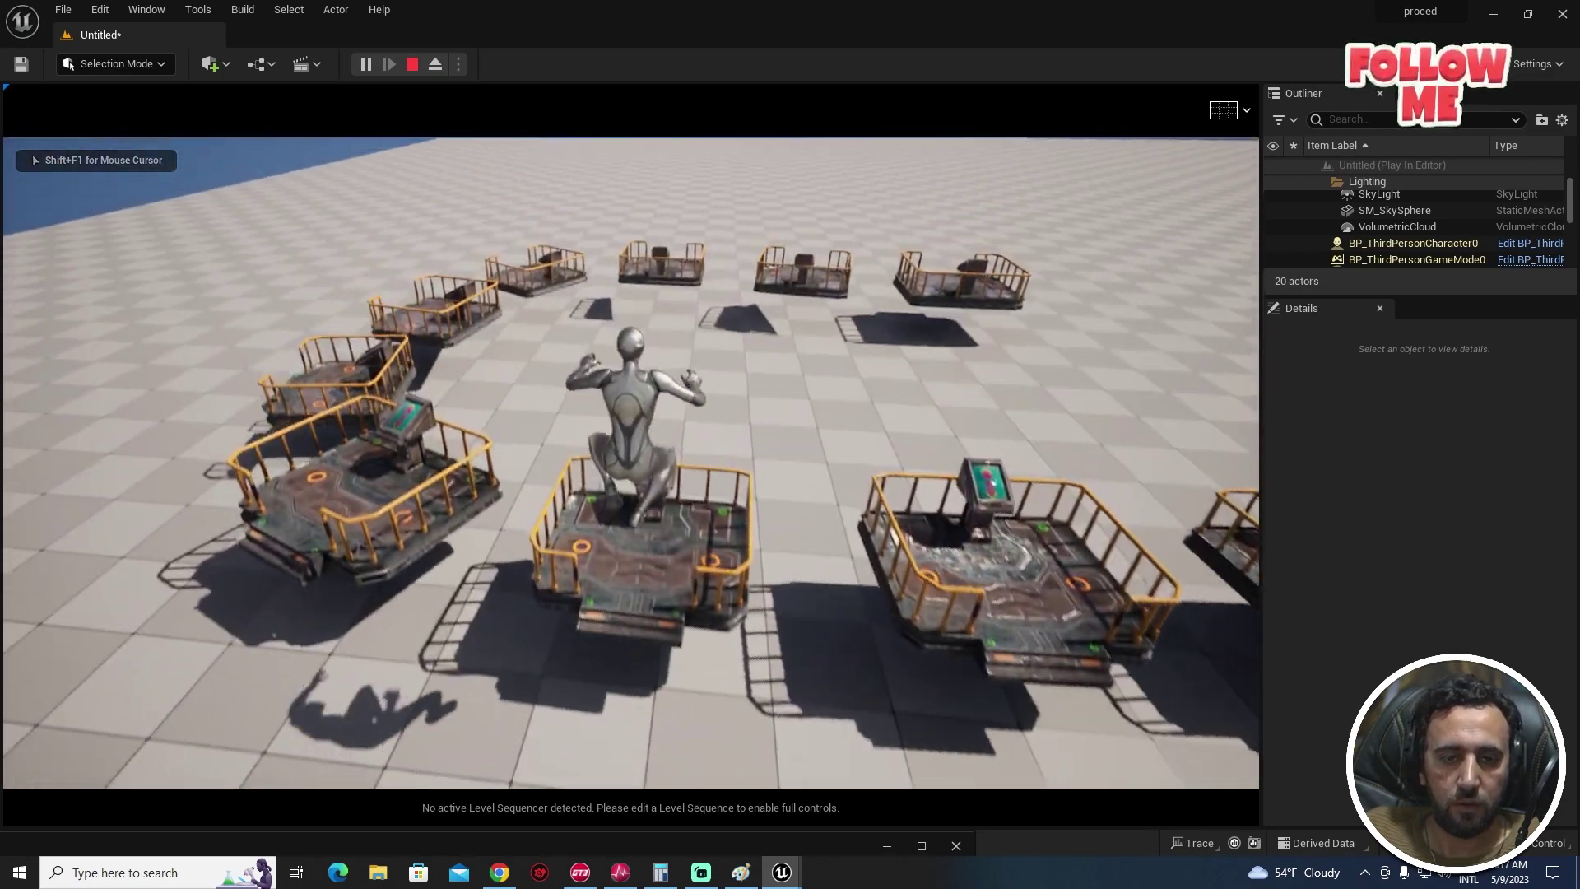
key(space)
key(w)
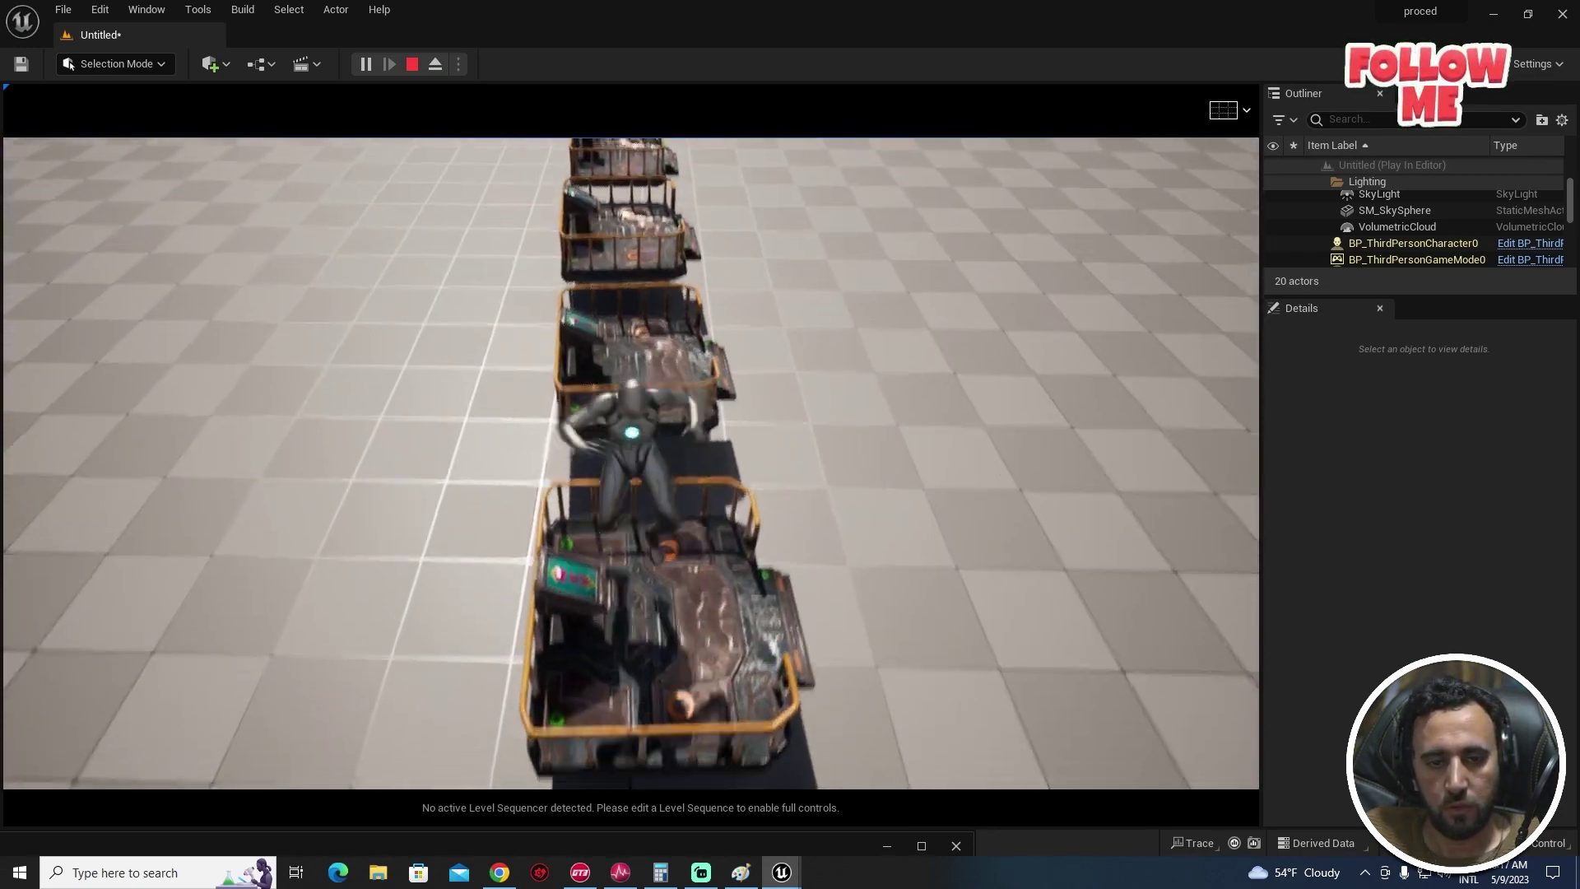
key(space)
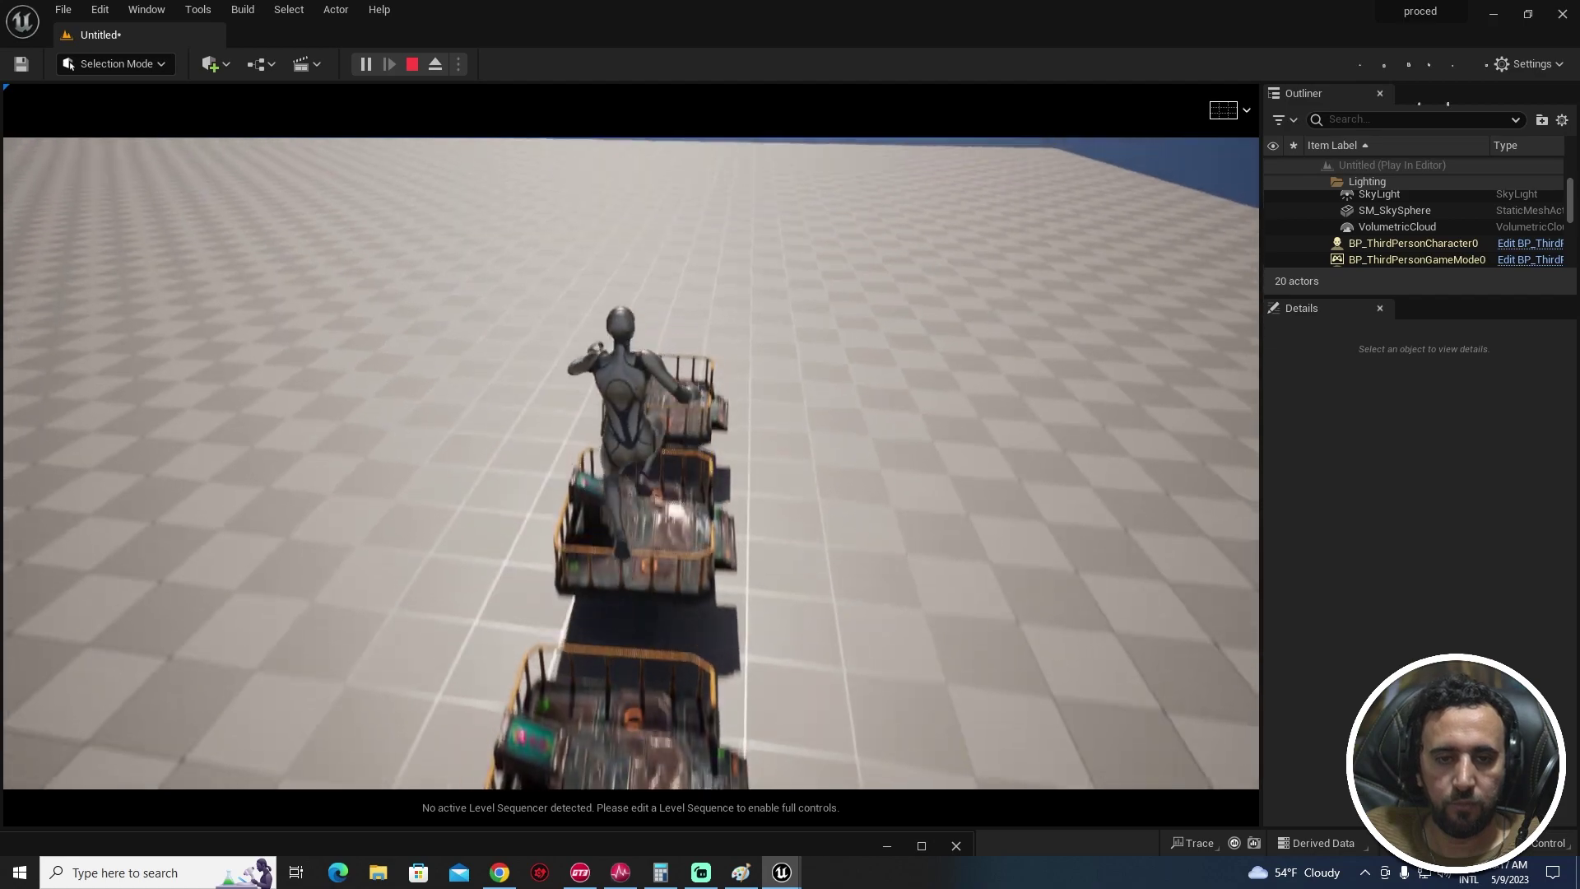
key(shift+F1)
key(Escape)
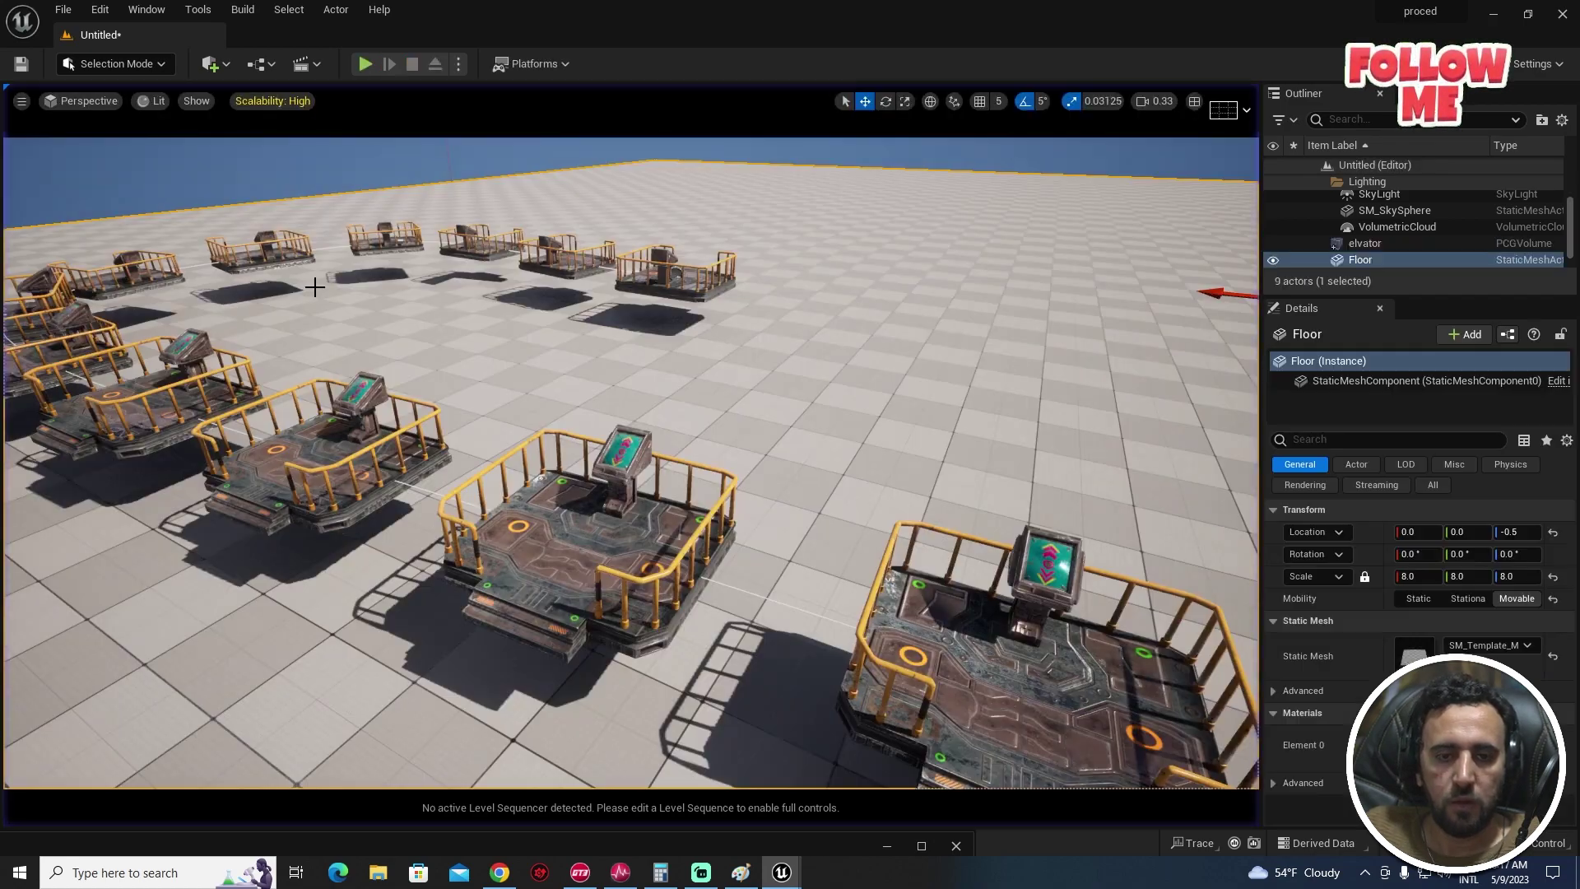
Step: Select the test_01 spline actor and raise it above the floor to a Z location of about 482.24
mouse_move(449, 383)
right_down()
mouse_move(625, 383)
mouse_move(461, 412)
mouse_move(449, 384)
right_up()
key(s)
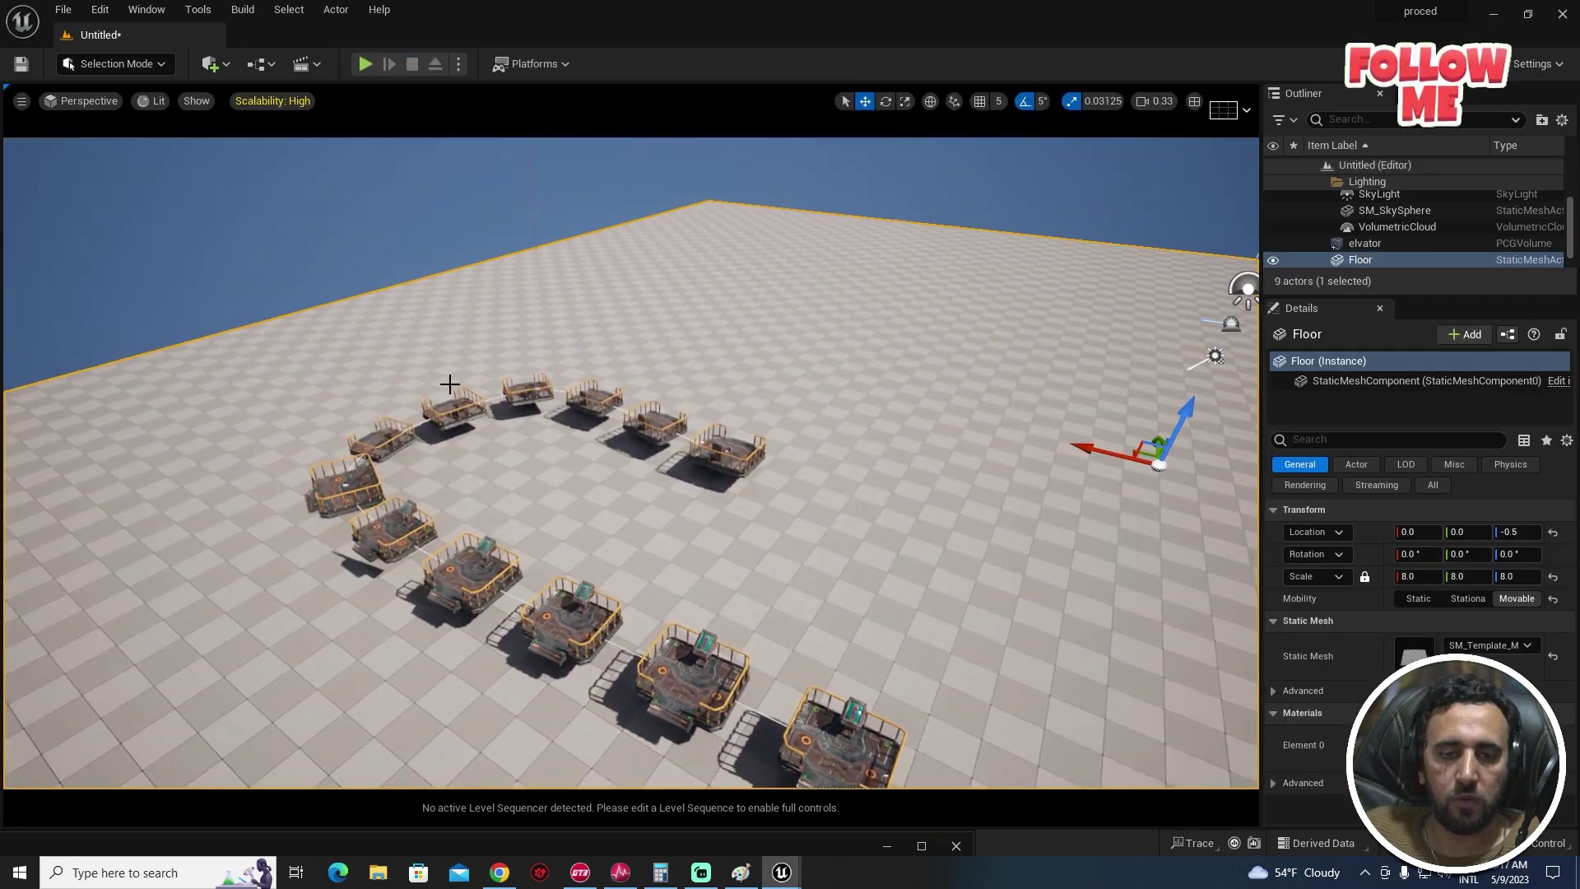
click(724, 456)
click(719, 420)
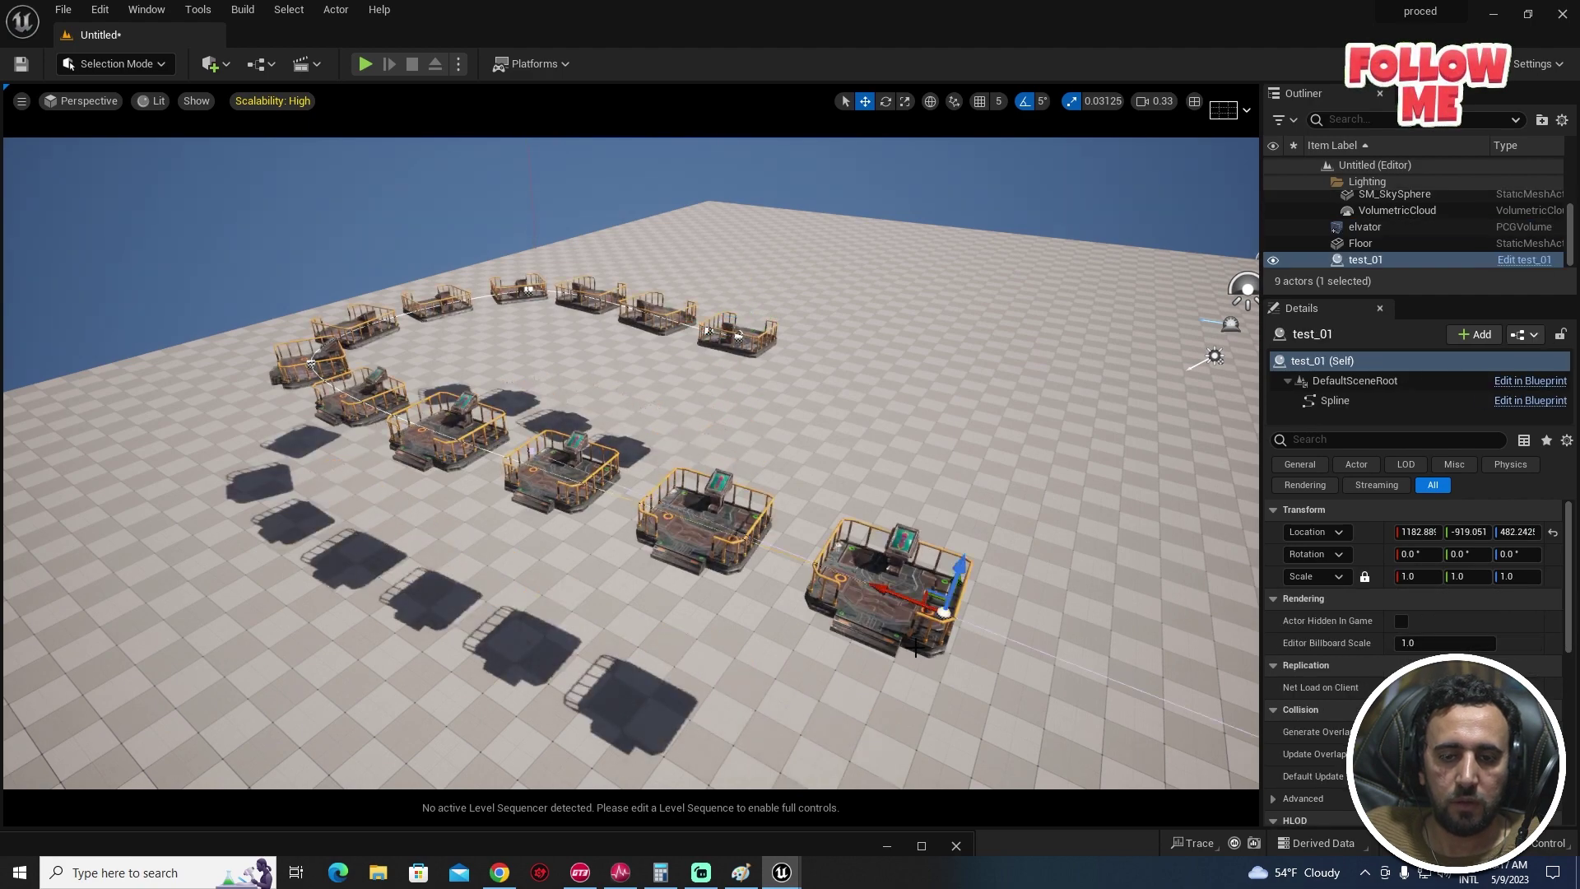
Step: Extend the test_01 spline outward from its end point by duplicating and moving the point
right_drag(916, 647, 778, 637)
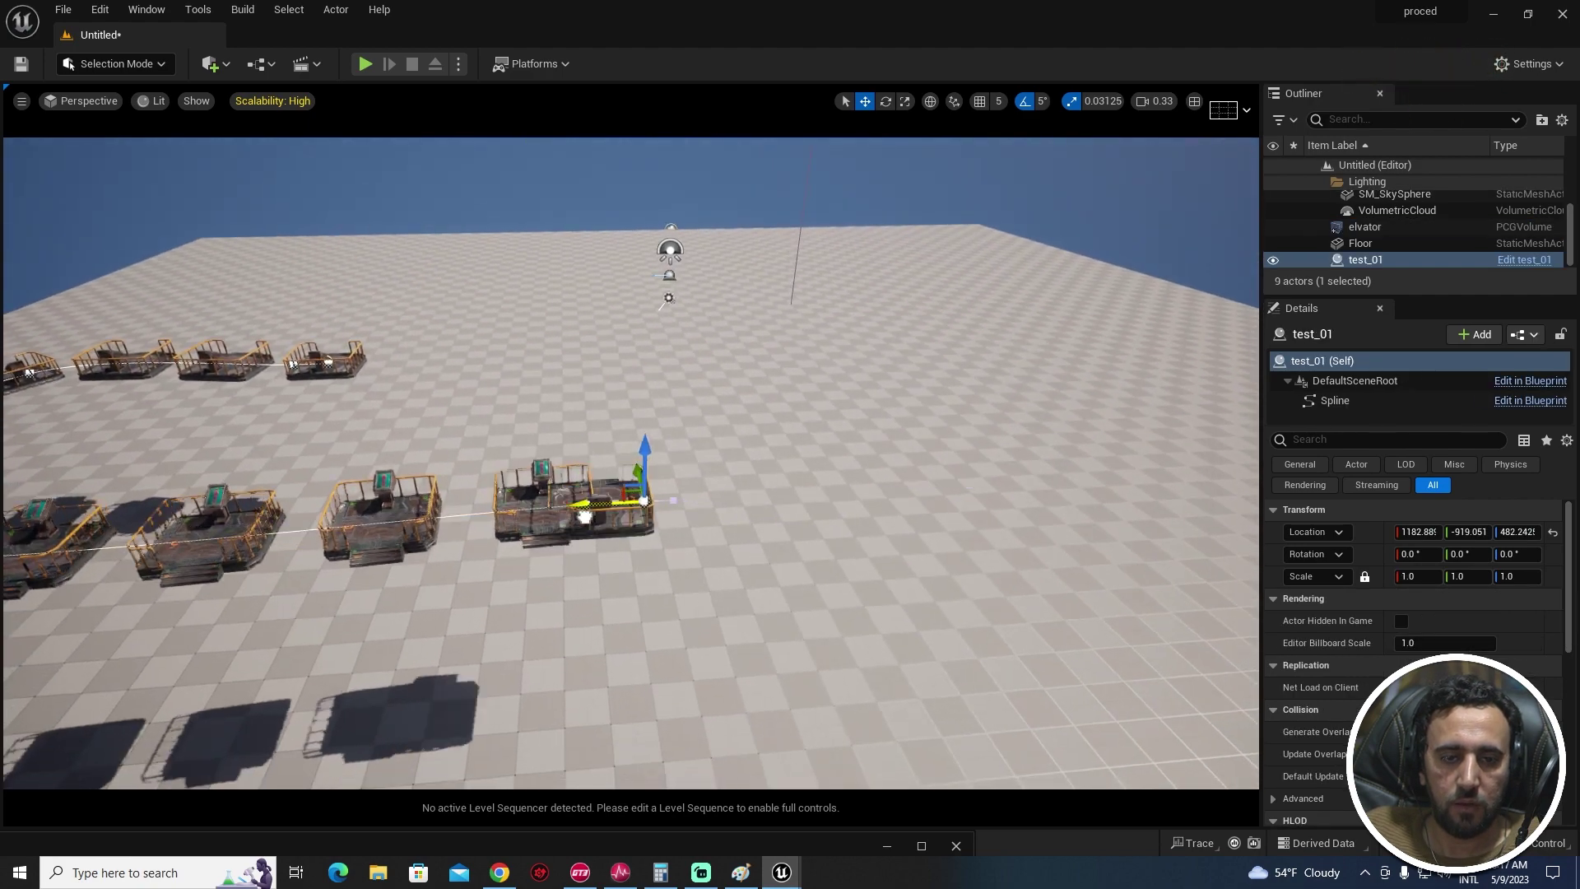
drag(585, 517, 732, 509)
drag(798, 447, 809, 302)
mouse_move(836, 461)
right_down()
mouse_move(791, 387)
mouse_move(839, 487)
right_up()
alt+drag(701, 455, 1085, 444)
right_drag(1084, 444, 1185, 473)
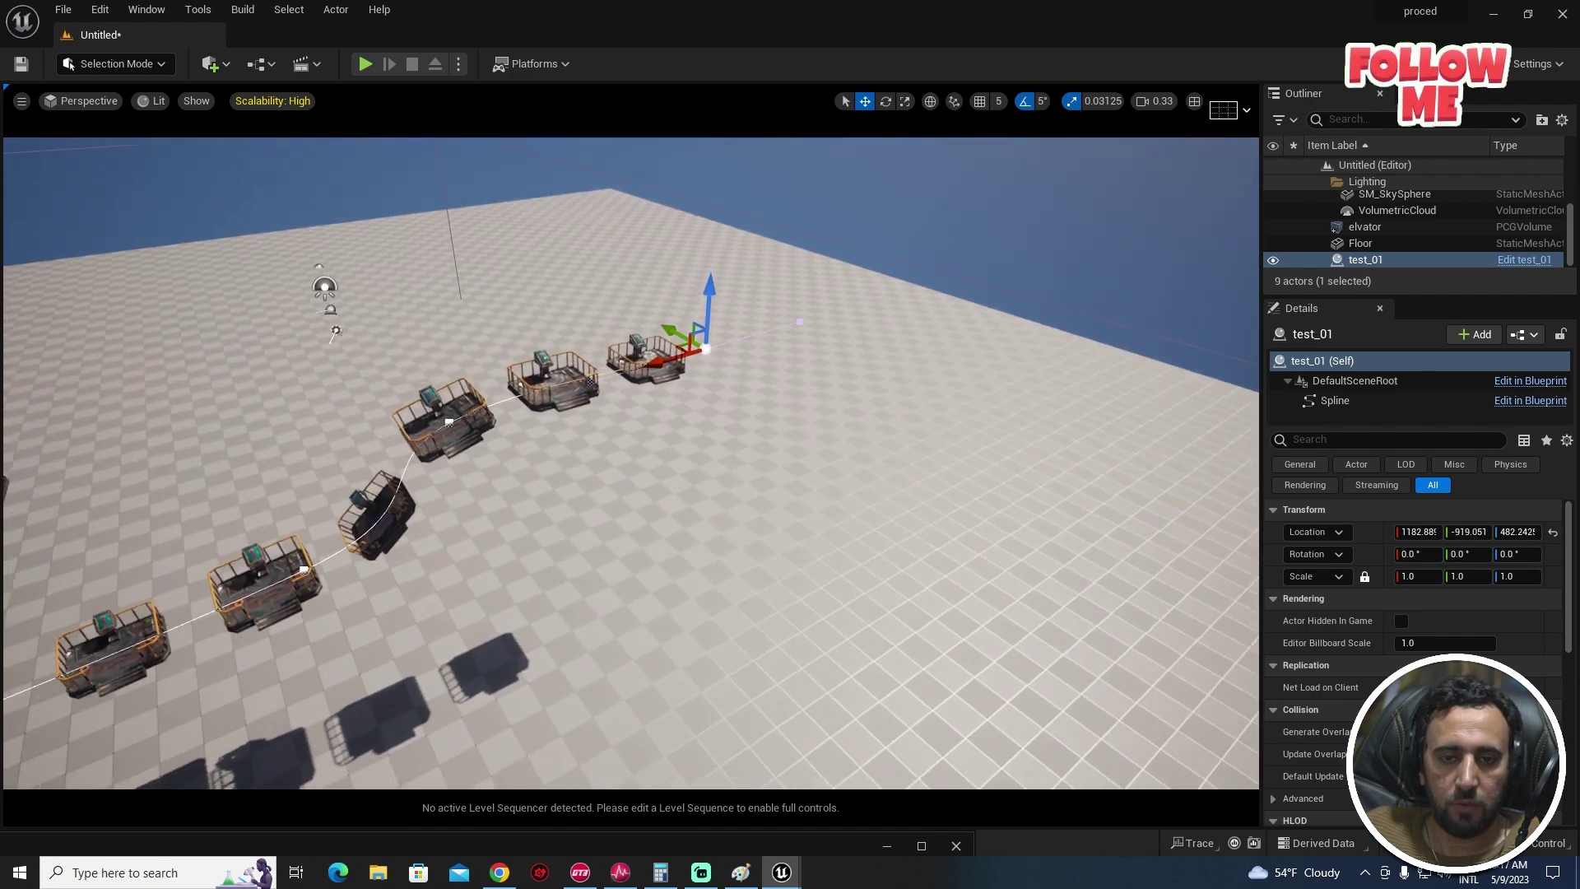
Step: Continue adding spline points in a wide loop back towards the first curve, and undo the last point edit
right_drag(685, 366, 686, 366)
mouse_move(586, 367)
right_down()
mouse_move(485, 367)
mouse_move(585, 367)
right_up()
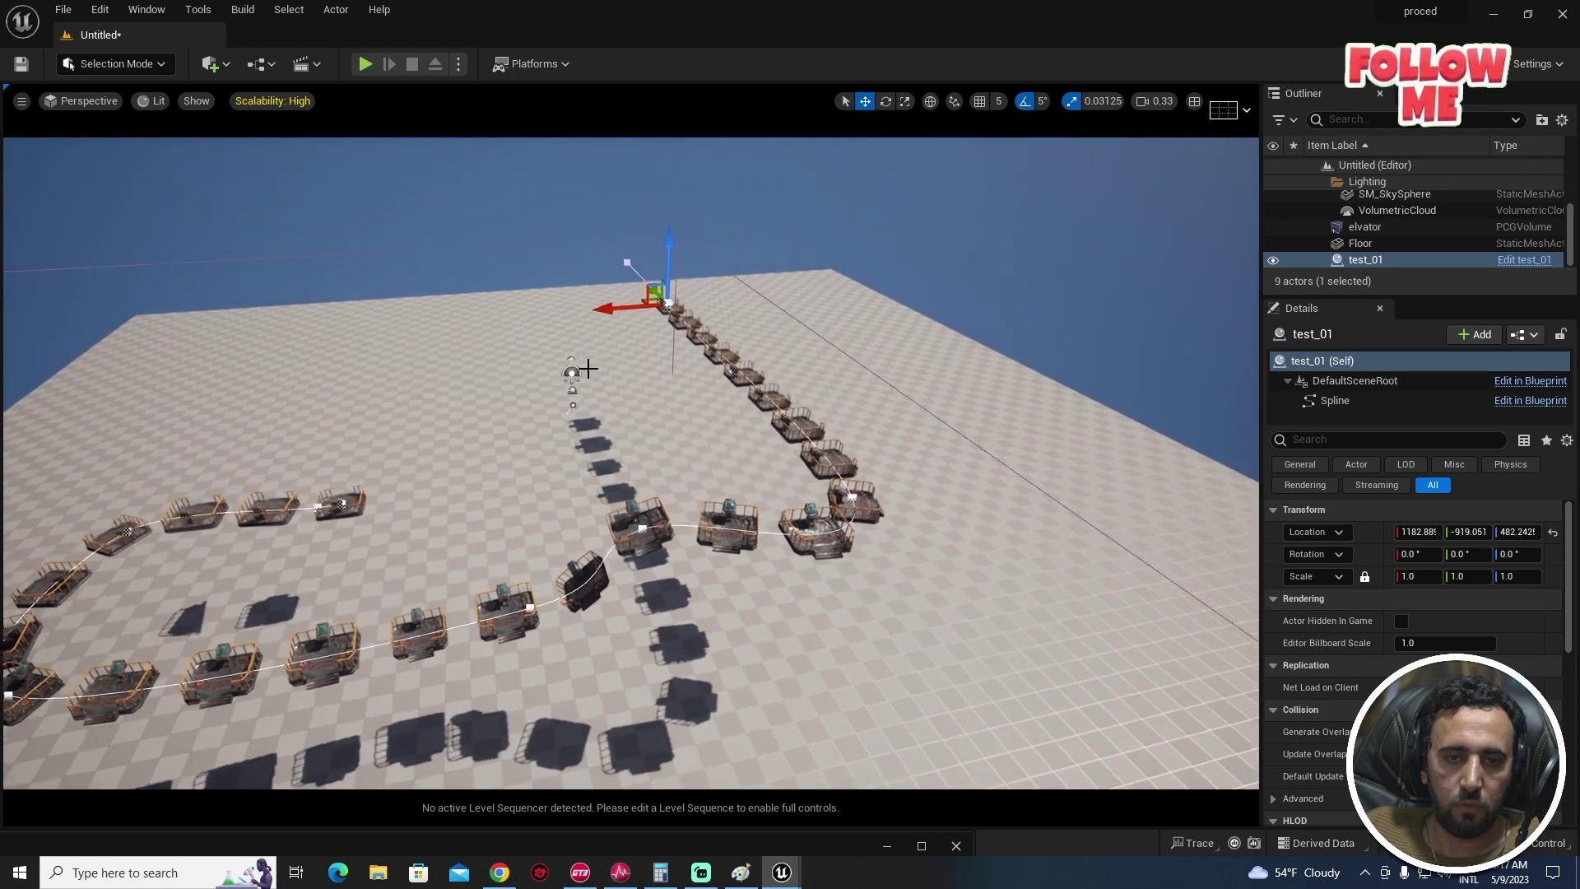
right_drag(421, 441, 516, 371)
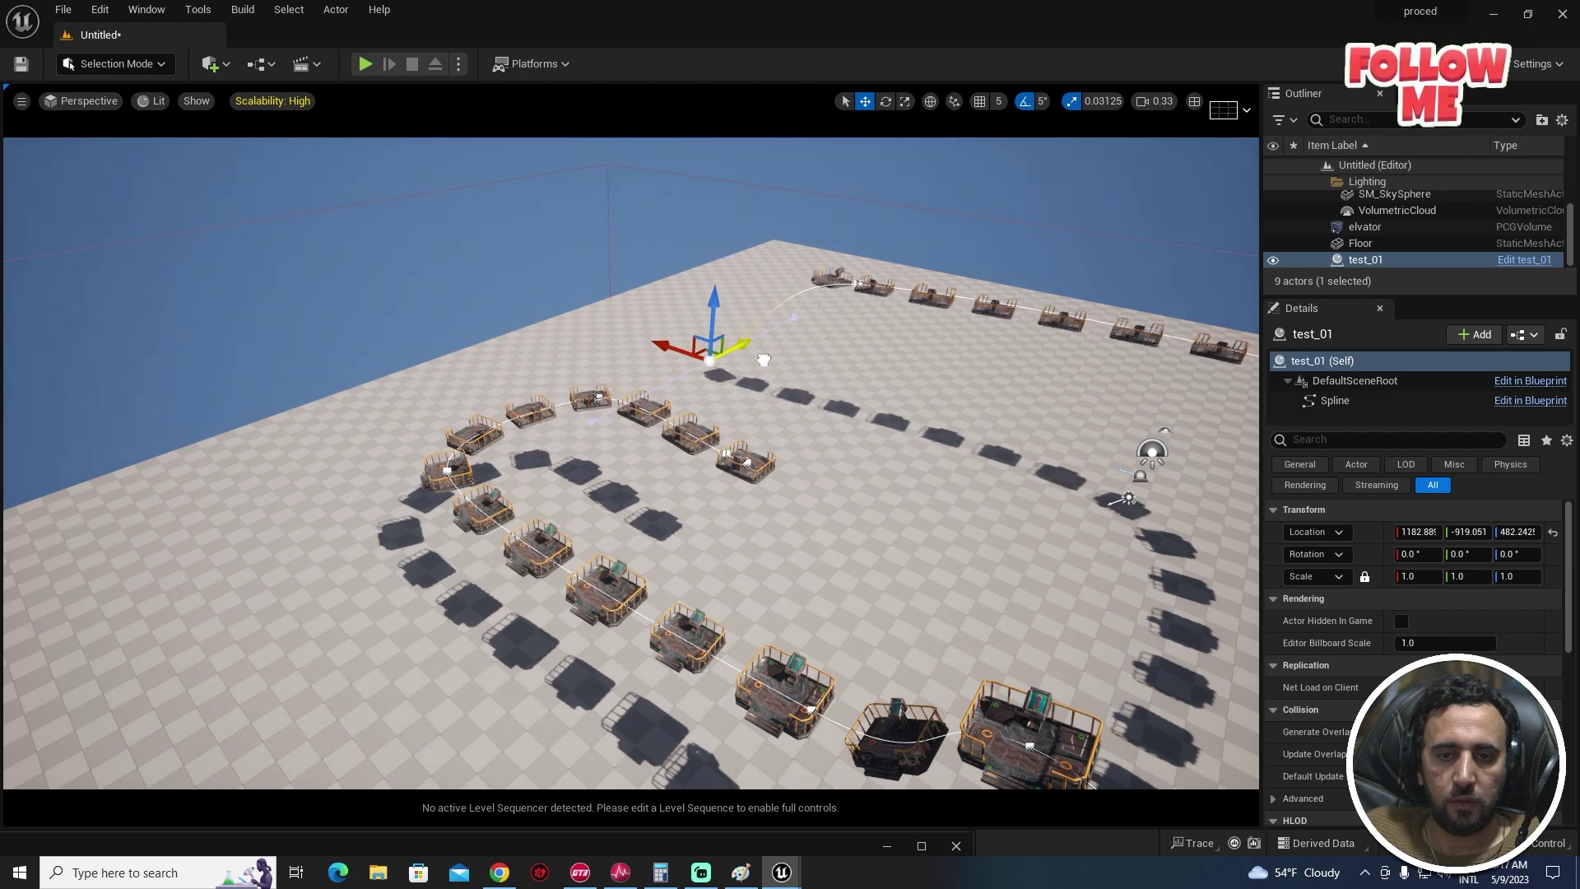
right_drag(800, 473, 556, 302)
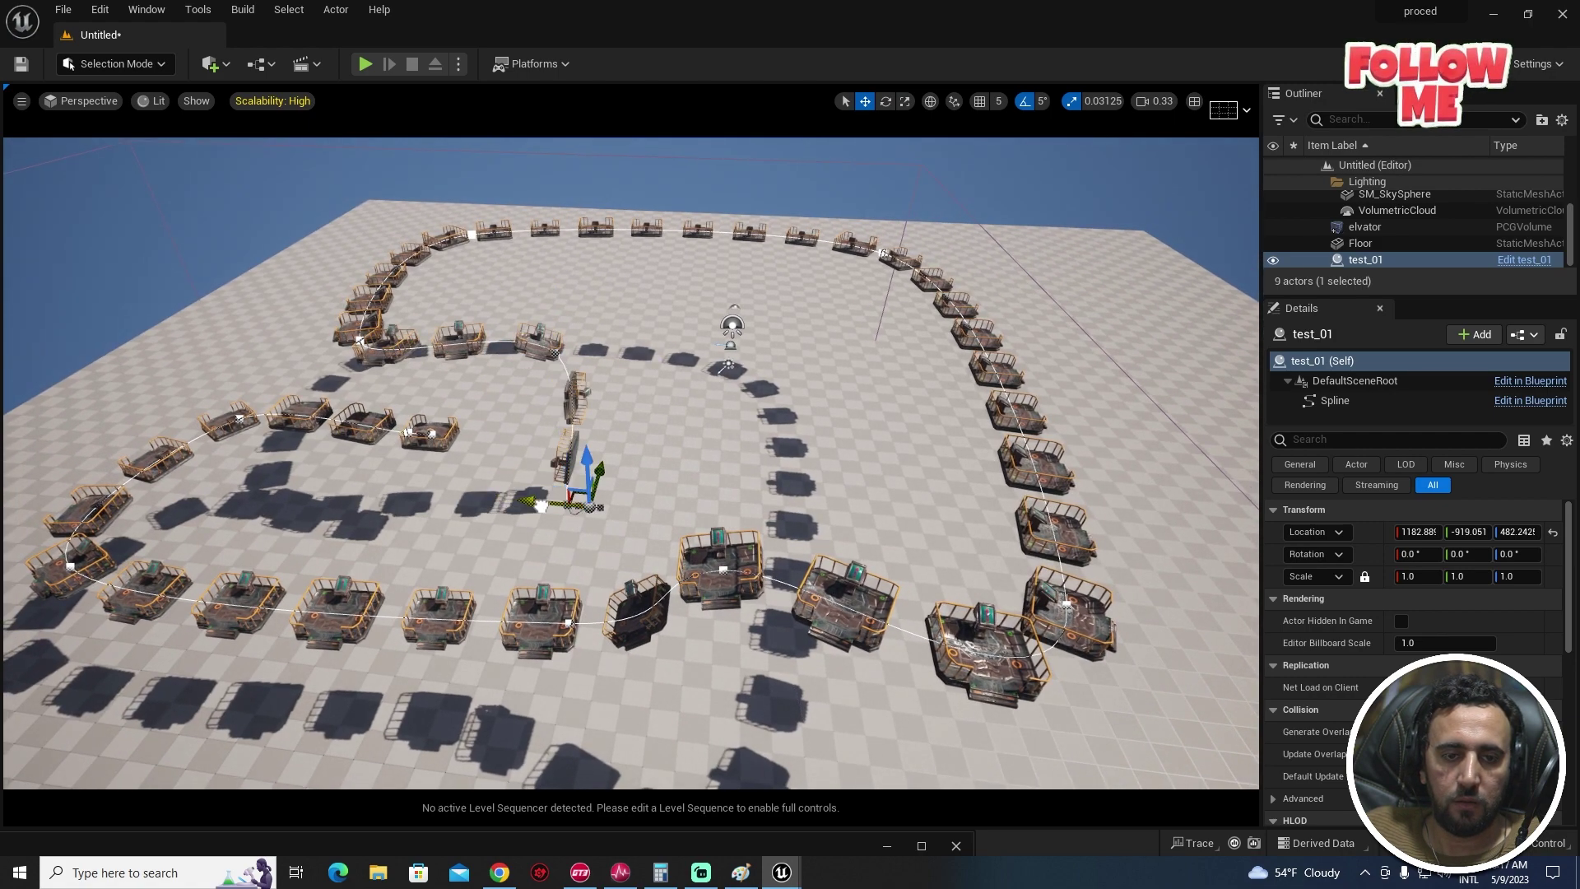
key(ctrl+z)
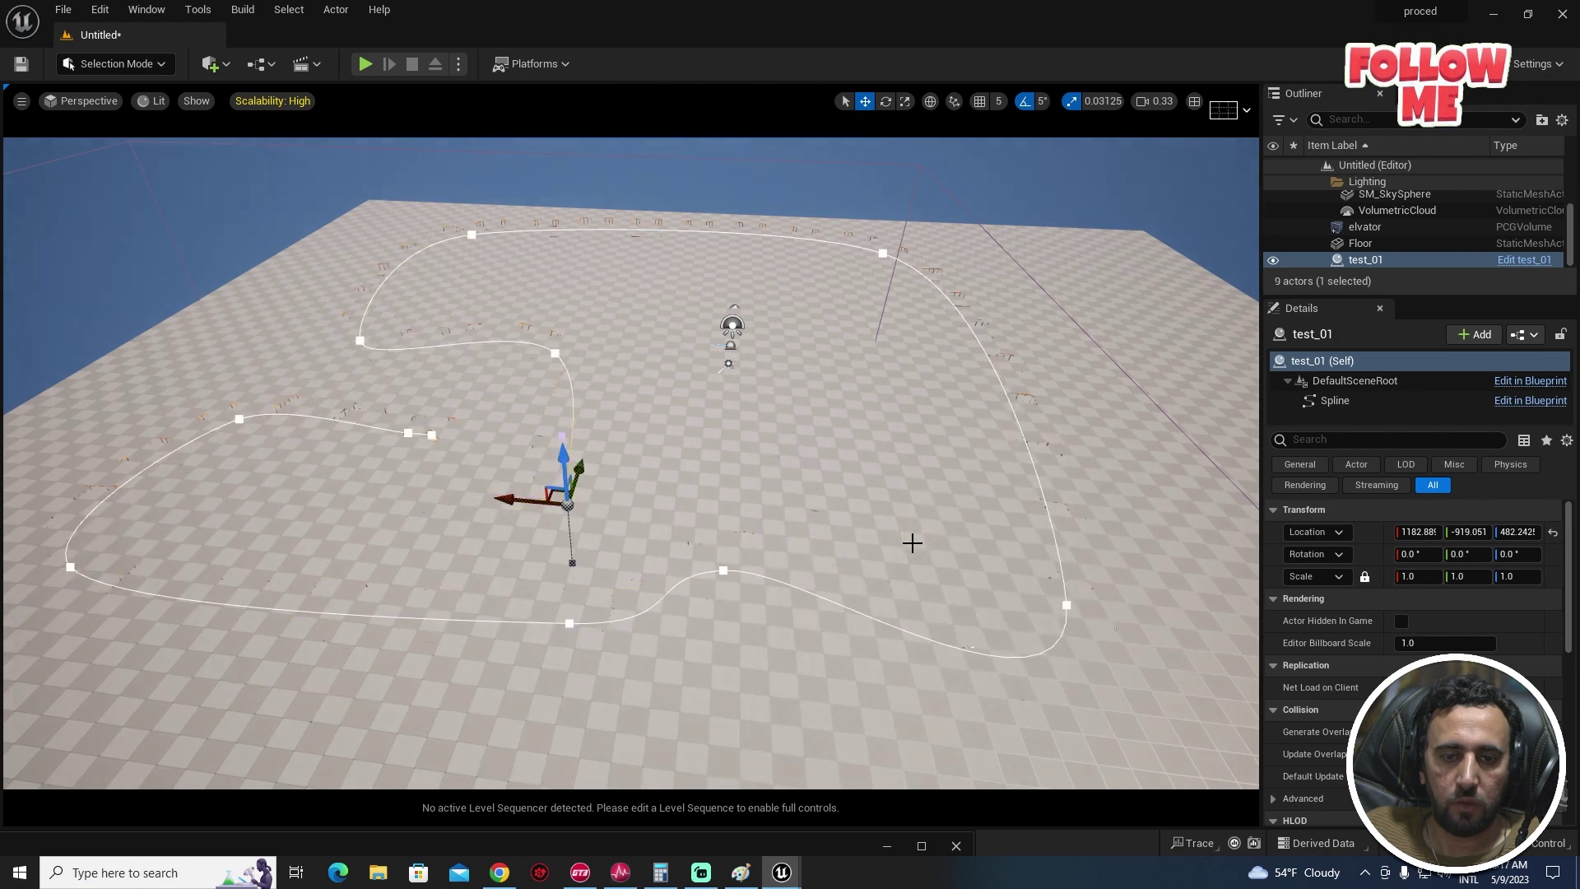
Step: Raise the elvator PCG volume to about 137.13 on Z to regenerate its meshes
right_drag(666, 490, 796, 389)
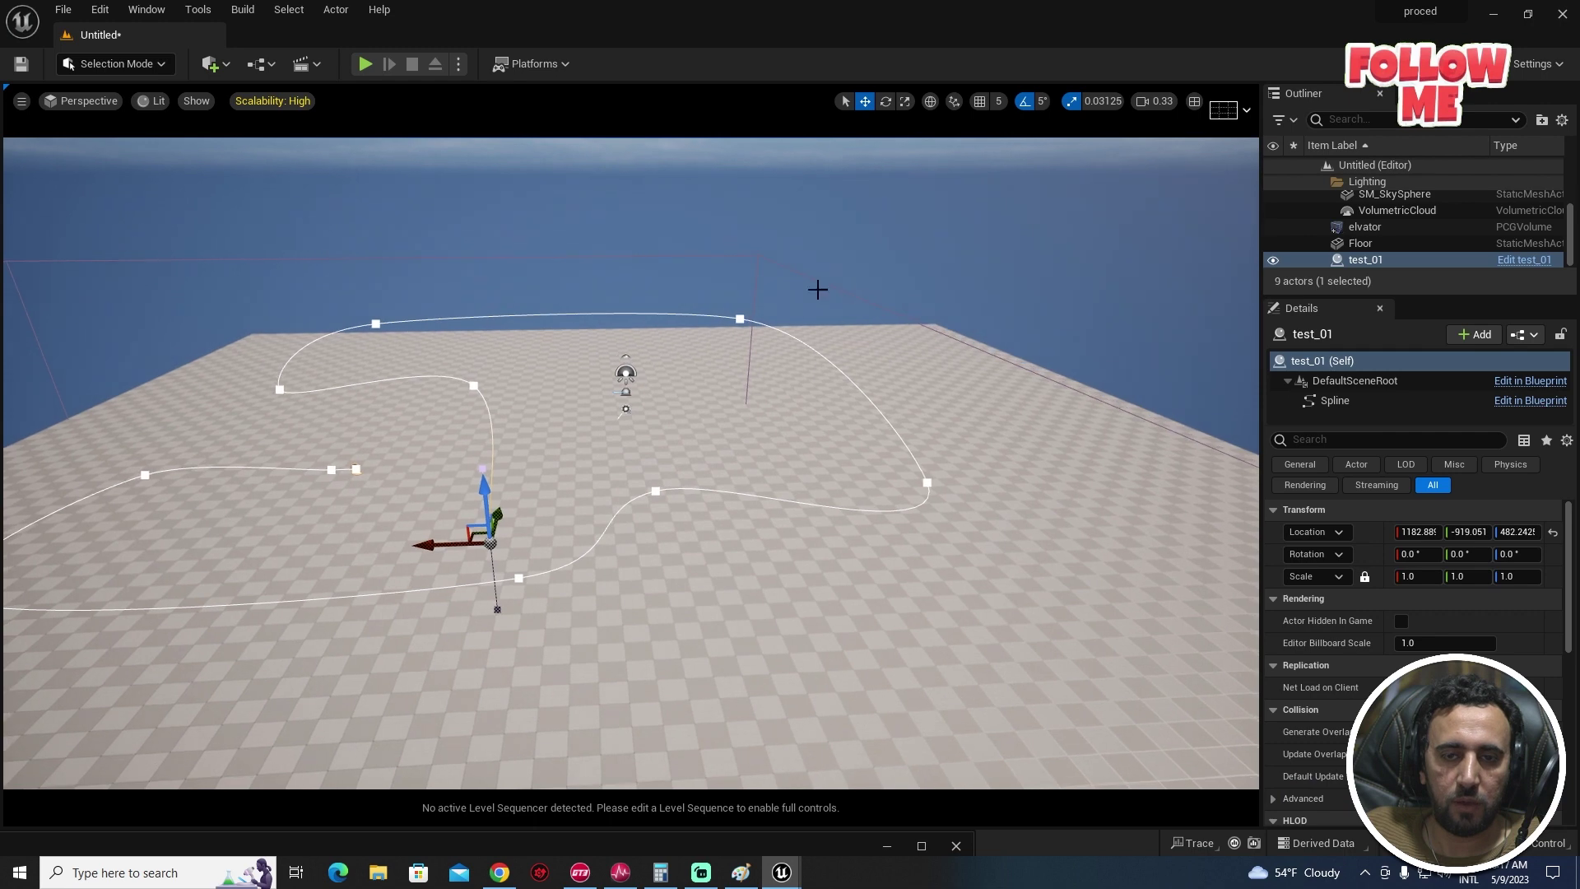
click(896, 314)
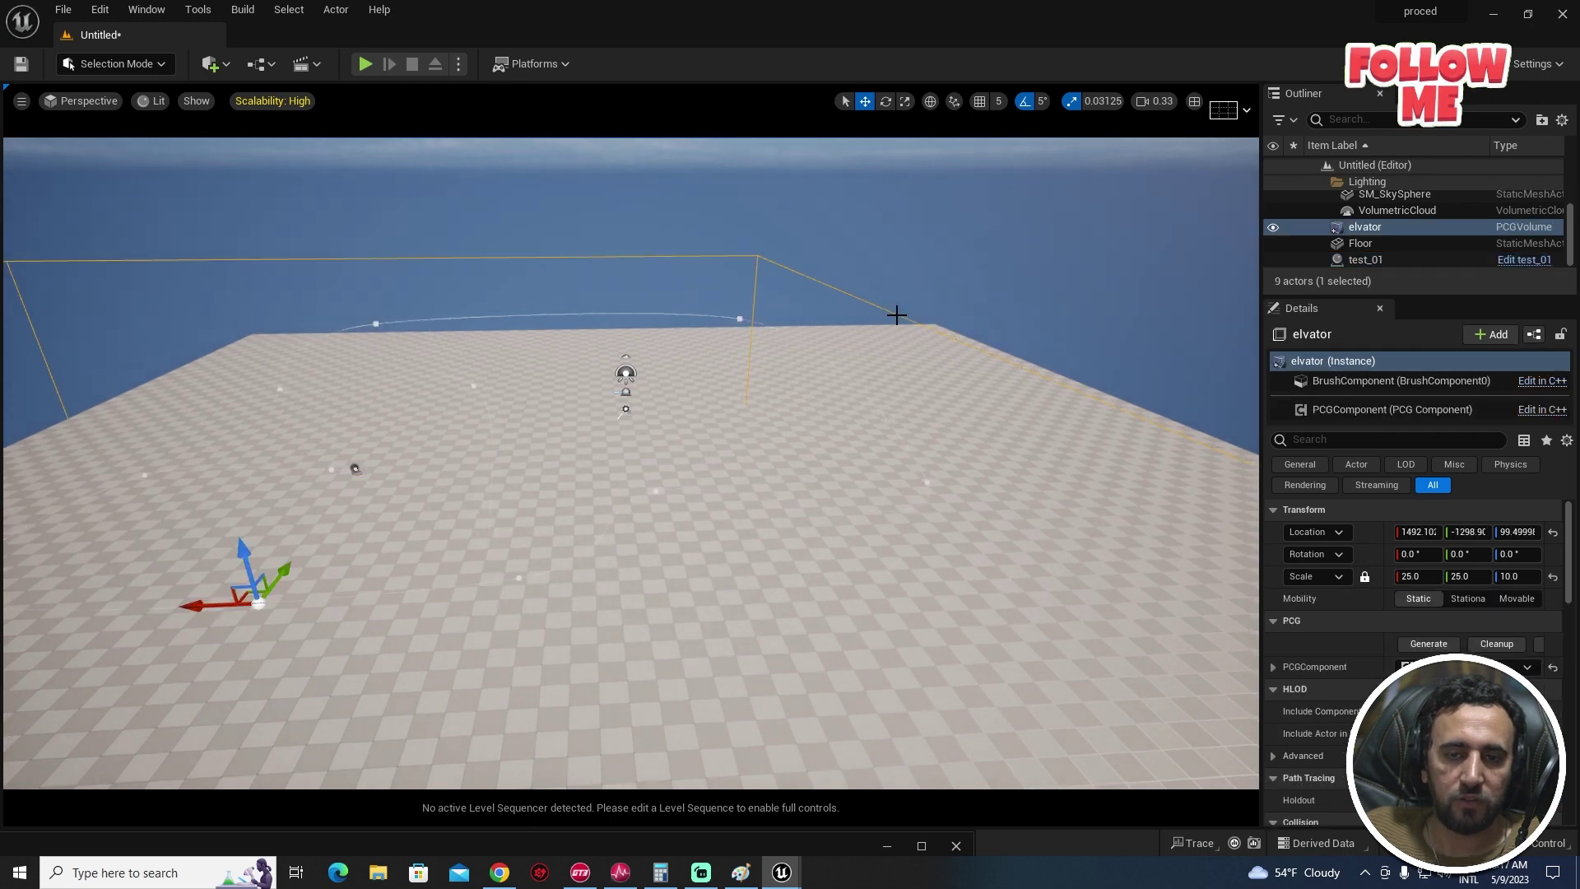
drag(248, 550, 239, 540)
Step: Select the spline's end point below the floor, raise it above the floor and extend the spline from it
right_drag(795, 435, 714, 443)
key(w)
right_drag(913, 548, 946, 485)
key(q)
right_drag(744, 494, 744, 463)
key(s)
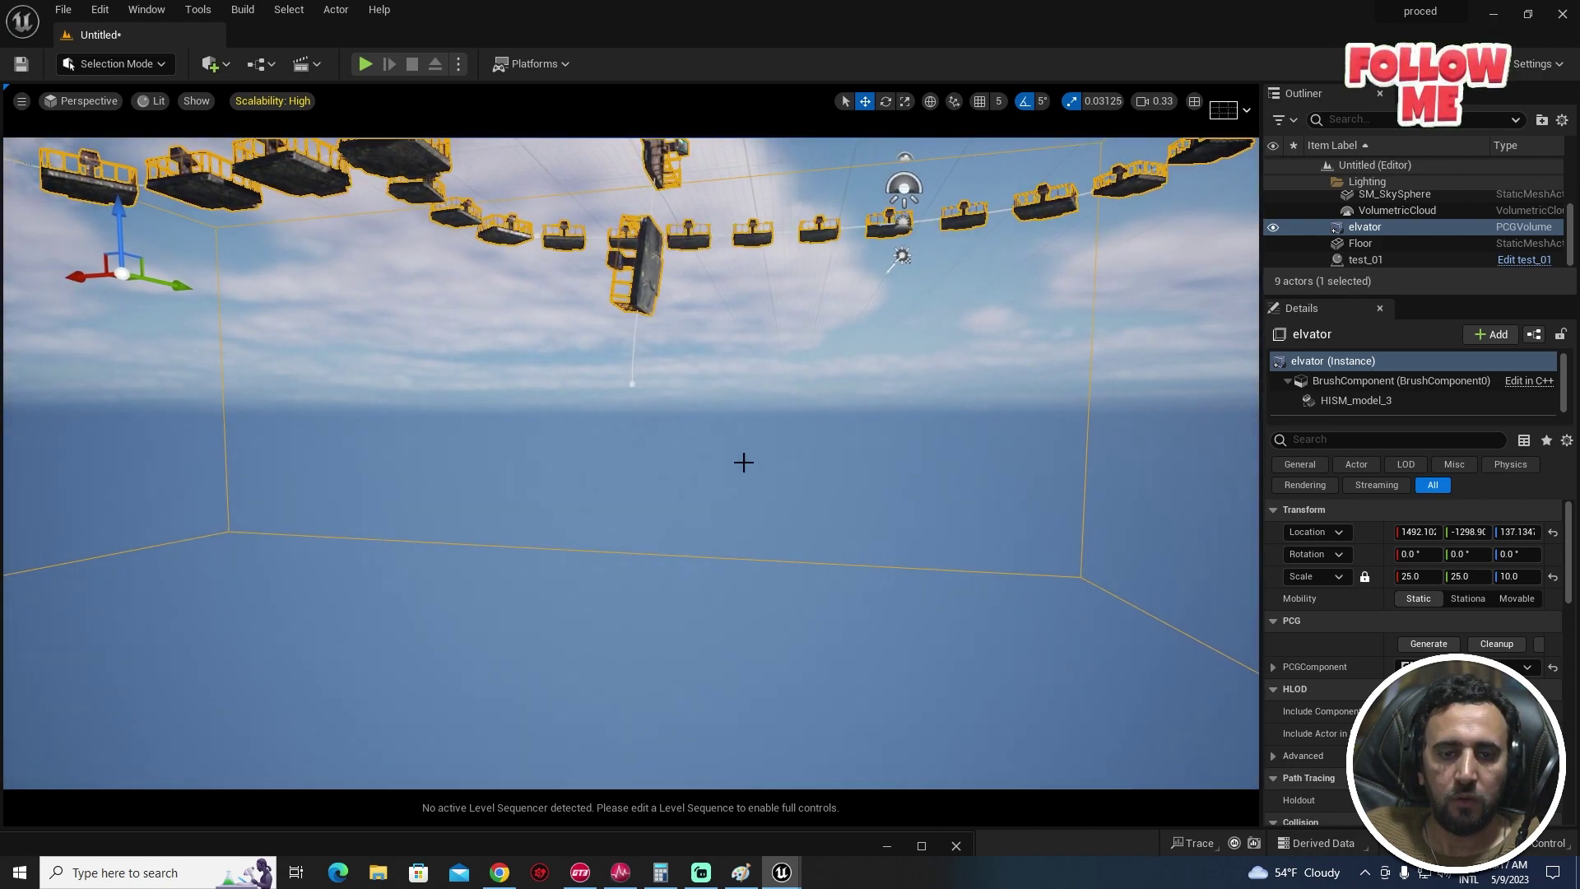
click(632, 384)
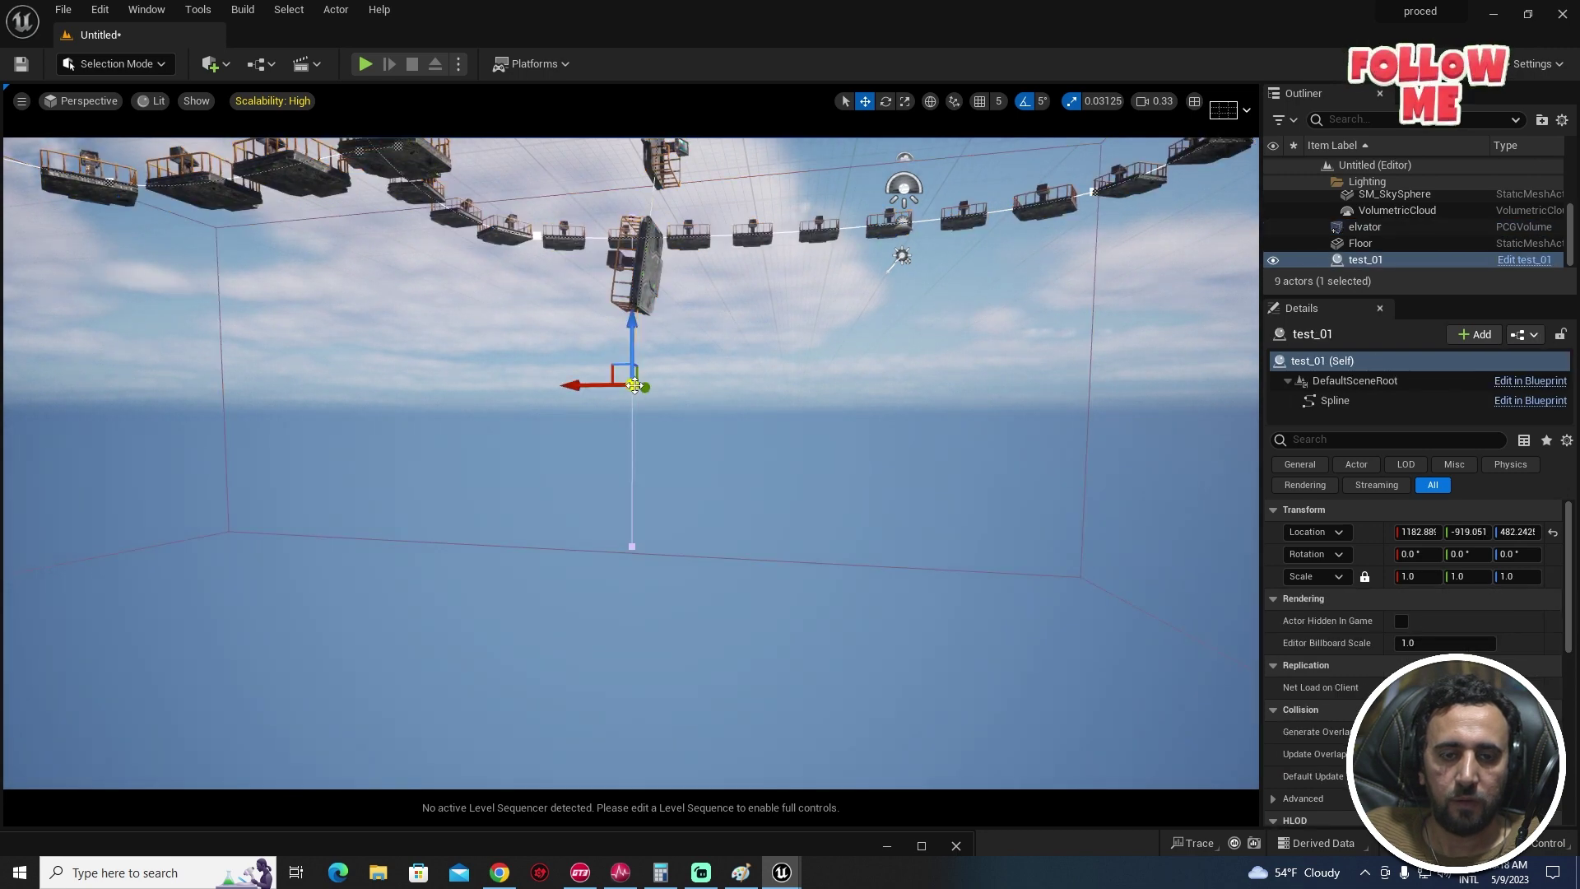
right_drag(881, 407, 816, 440)
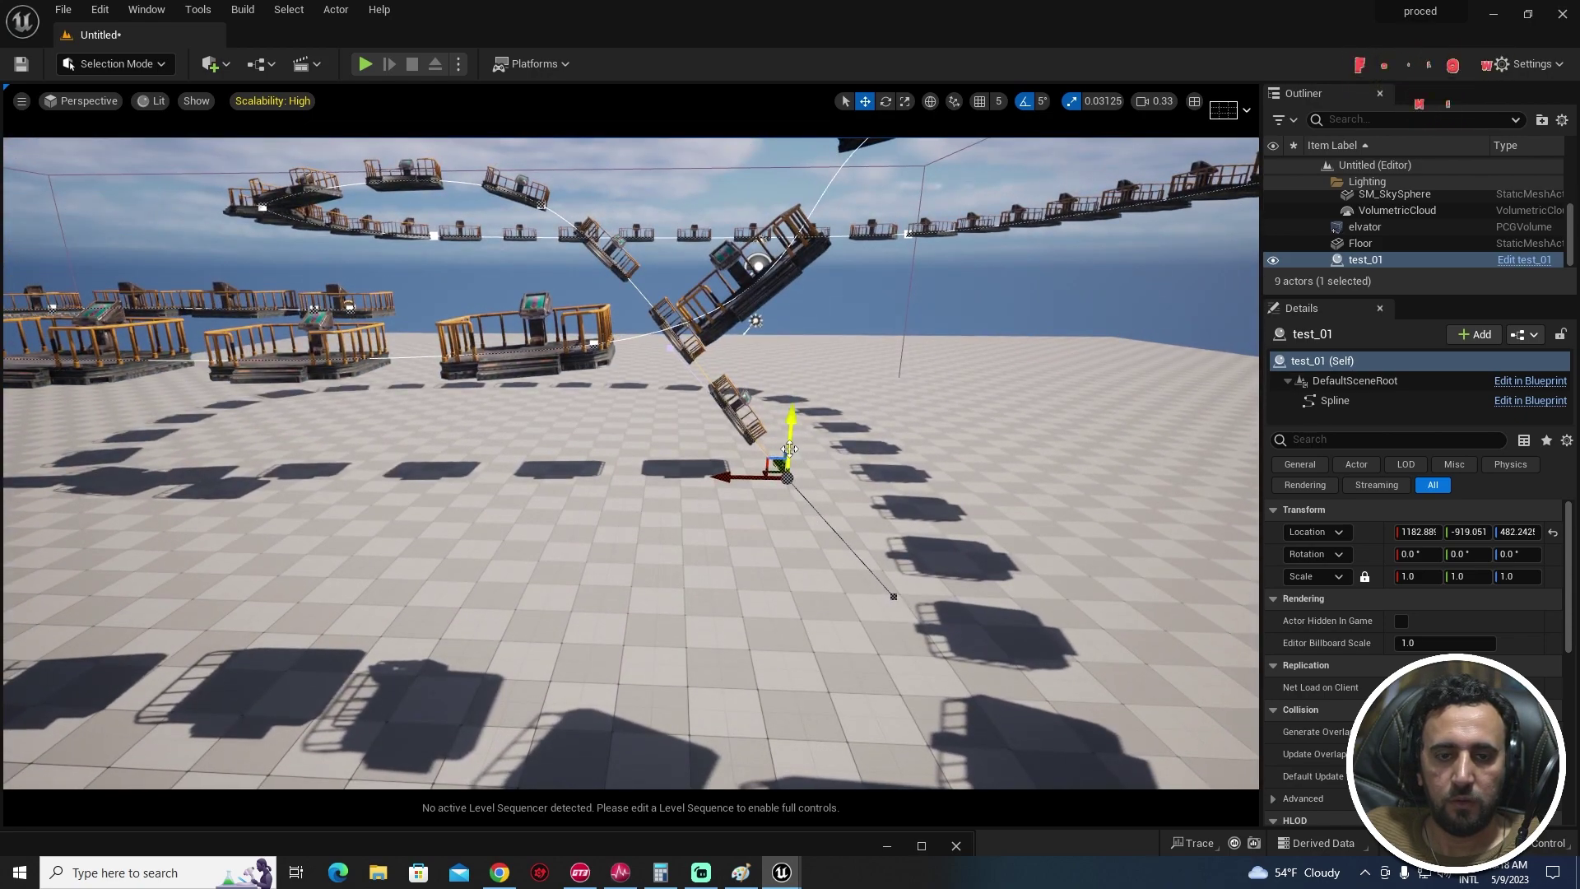
scroll(1024, 474, down, 6)
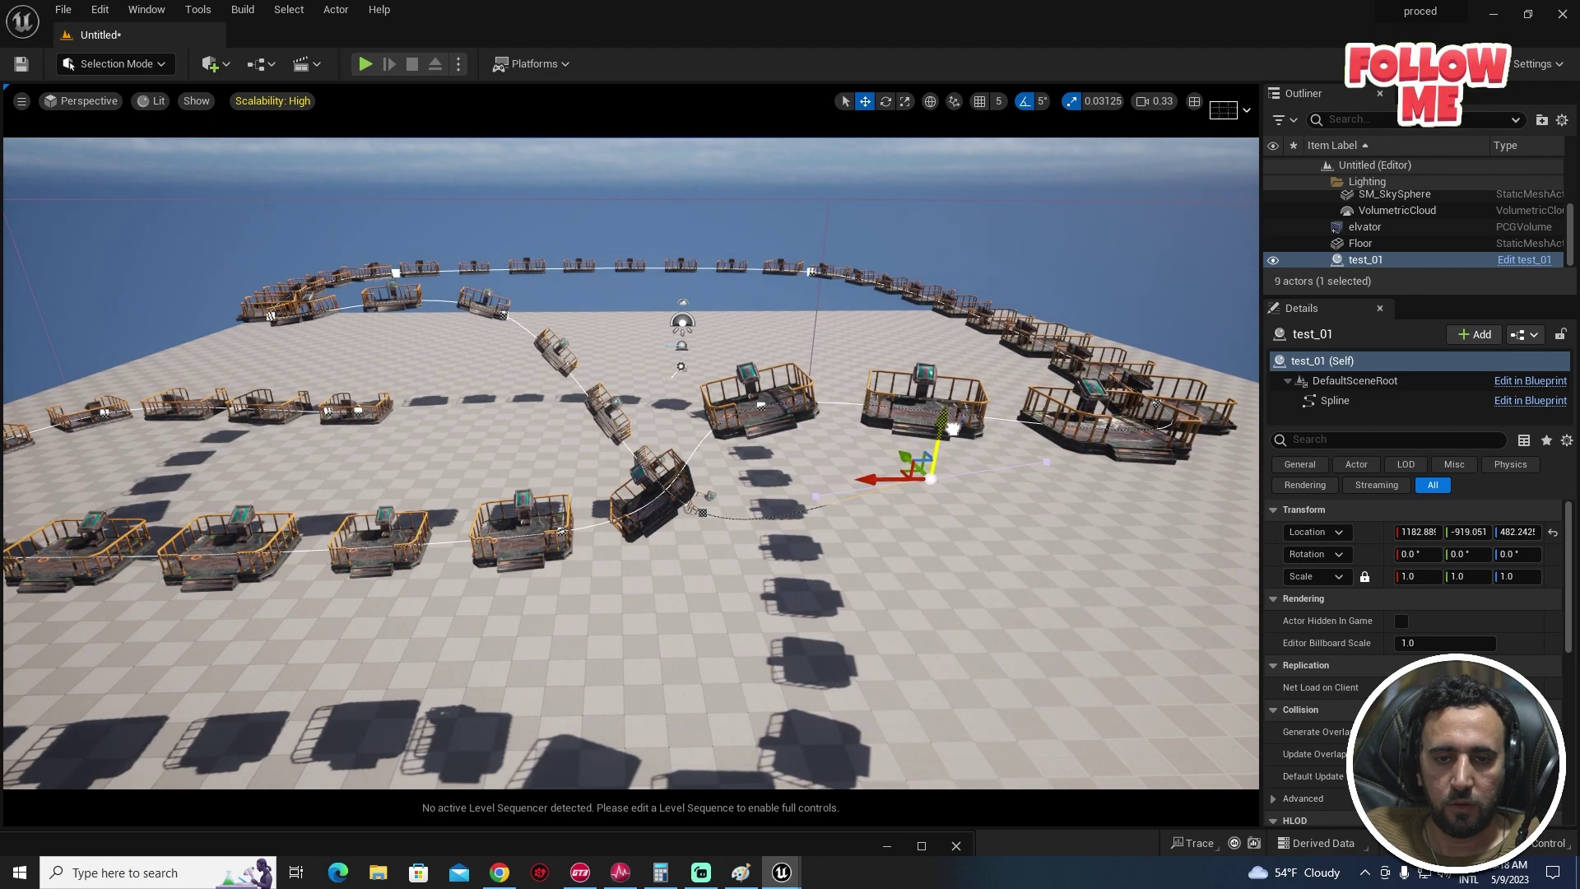
Step: Select the Floor and lower it to about -505.2 on Z
right_drag(952, 427, 1070, 471)
click(754, 513)
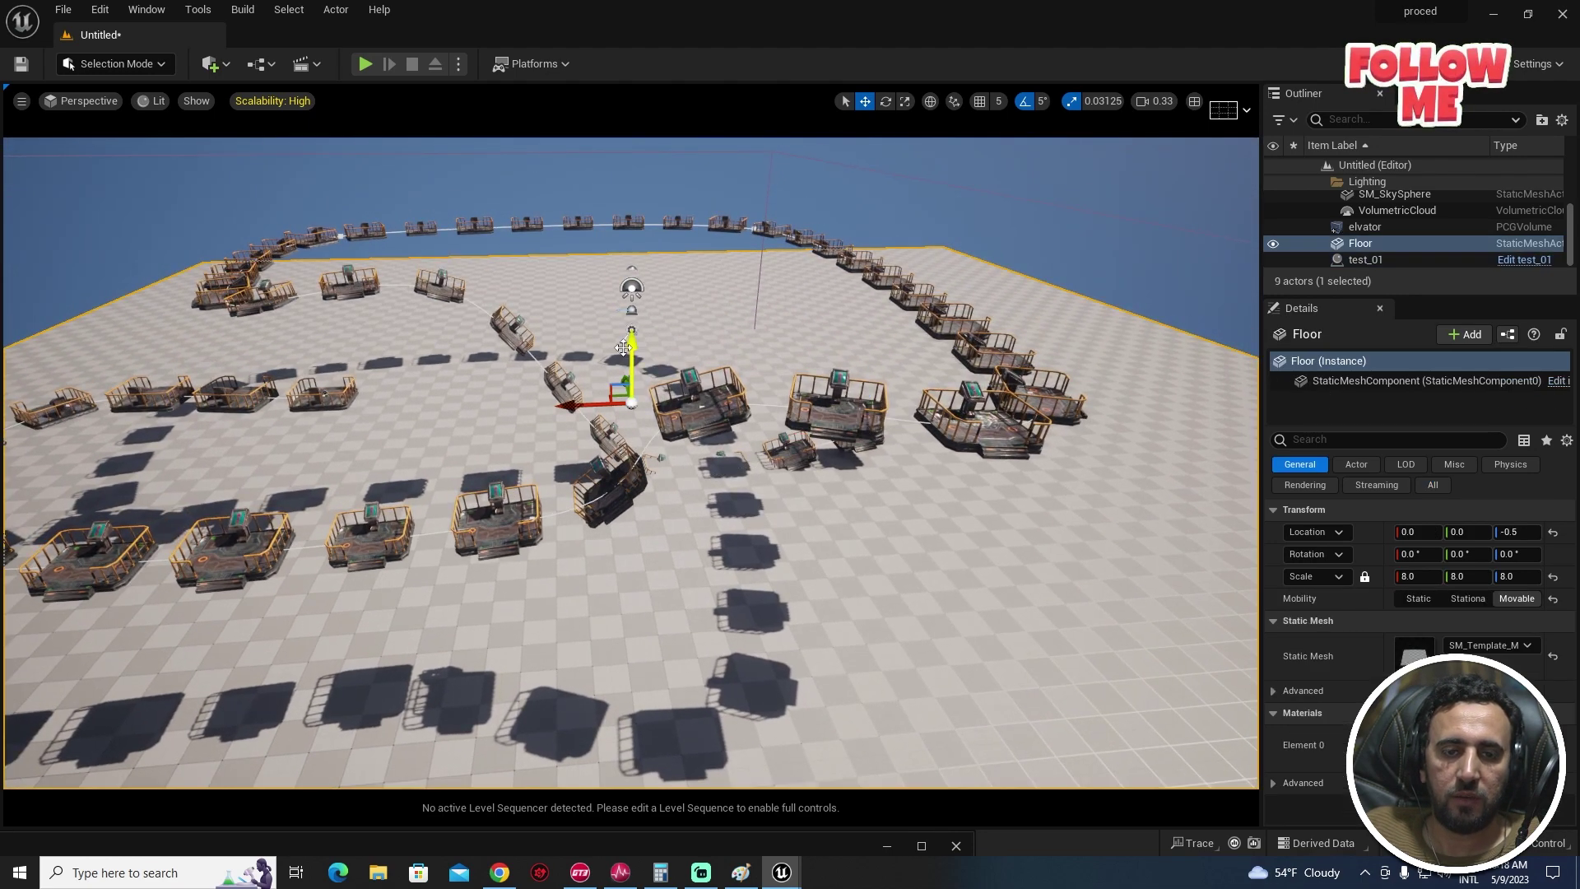
shift+drag(622, 348, 487, 498)
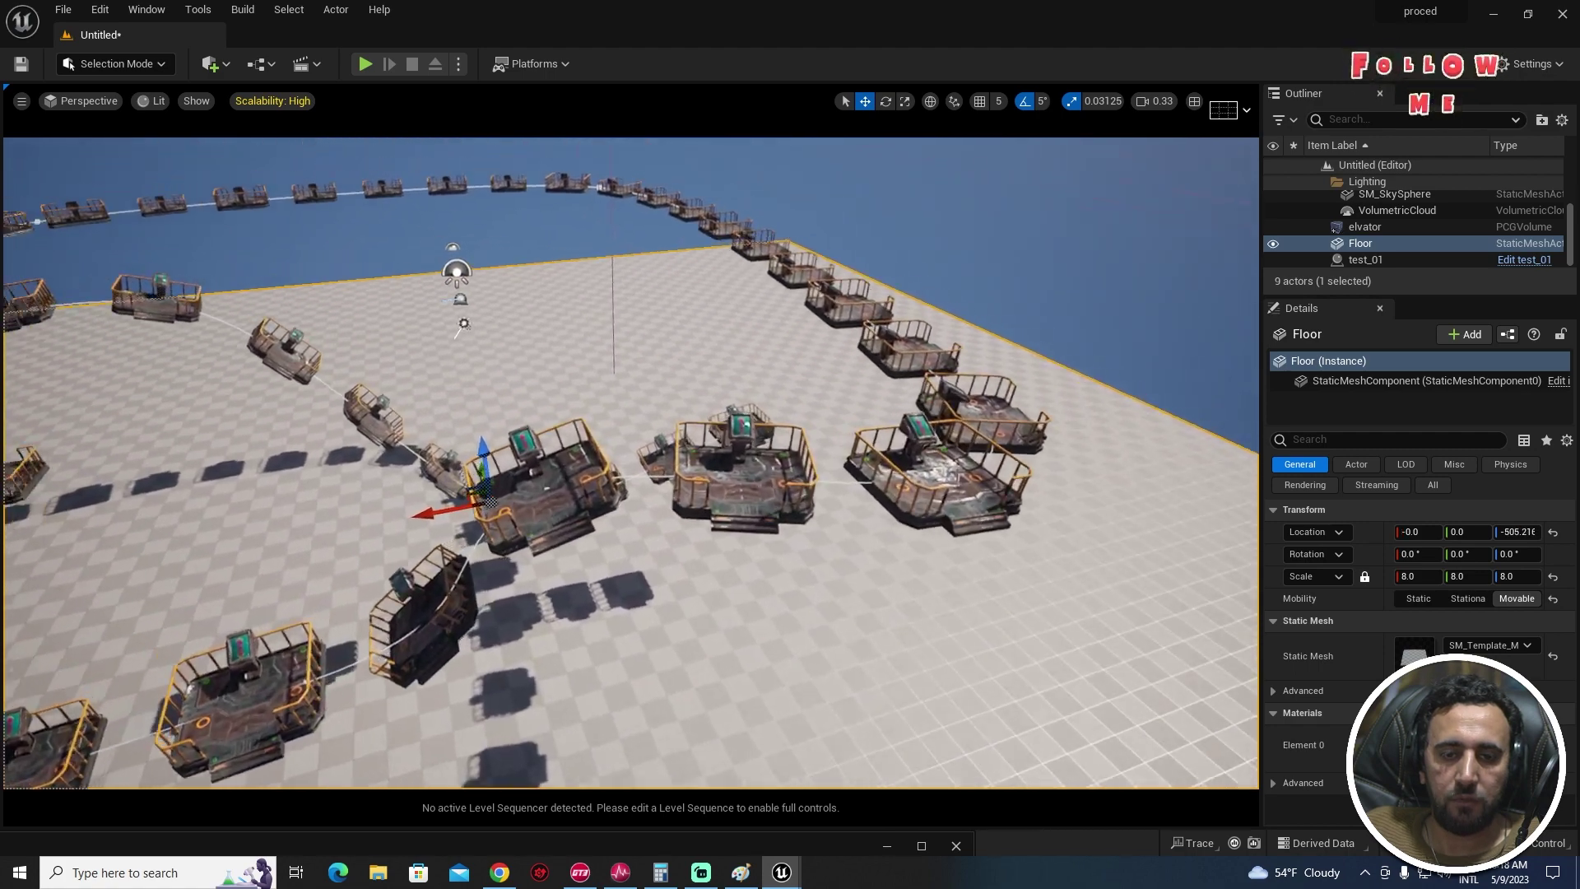
Step: Reselect the end point of the test_01 spline and extend it with more points winding inside the outer loop
drag(732, 499, 740, 395)
click(732, 499)
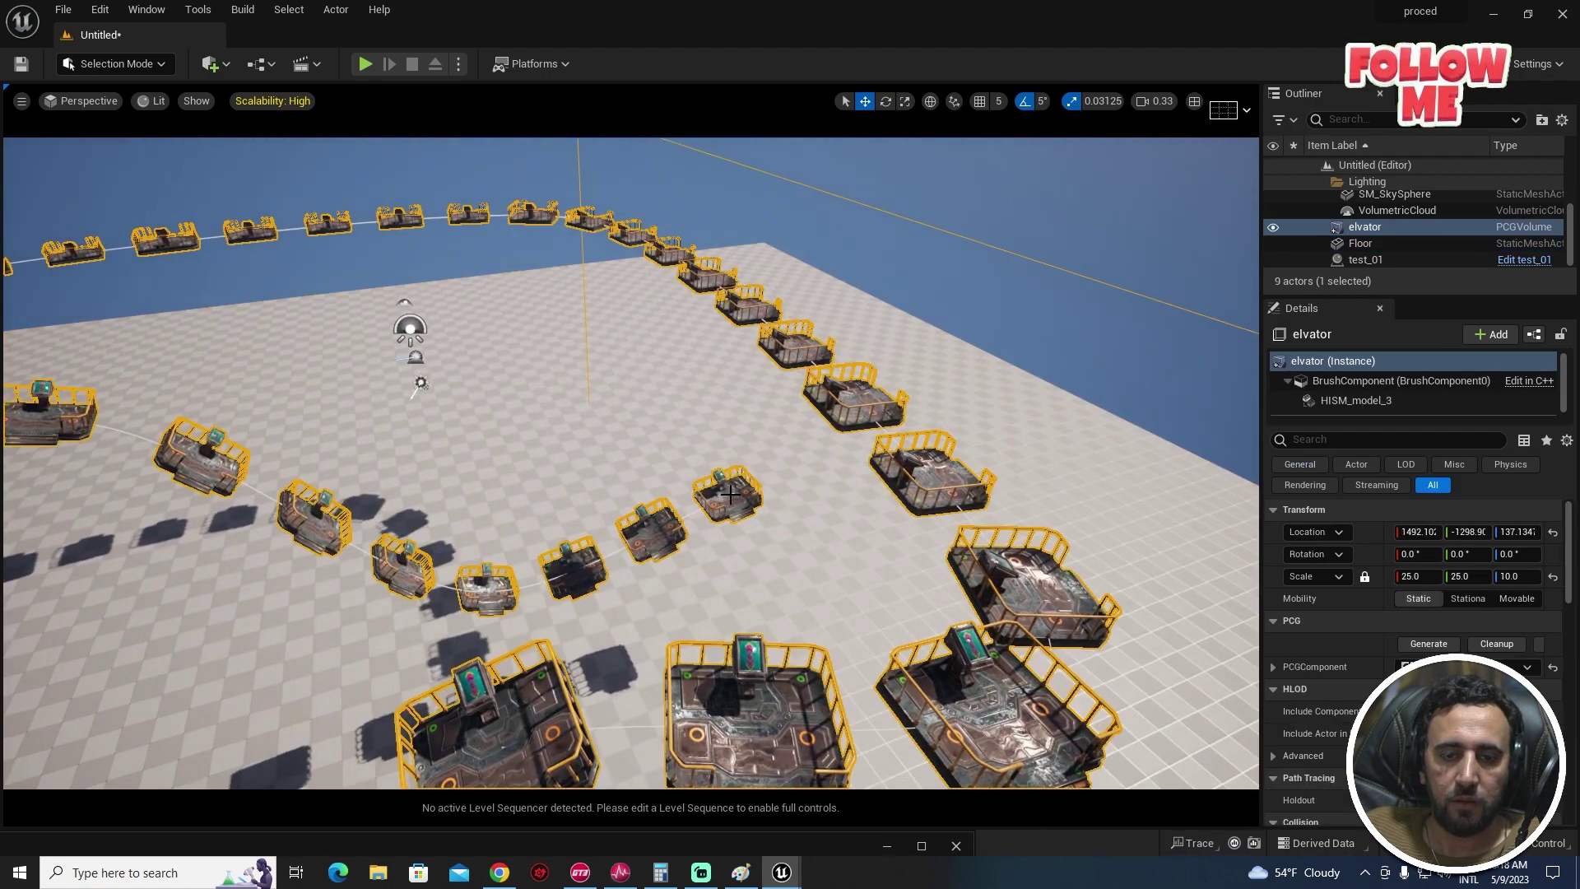
click(733, 498)
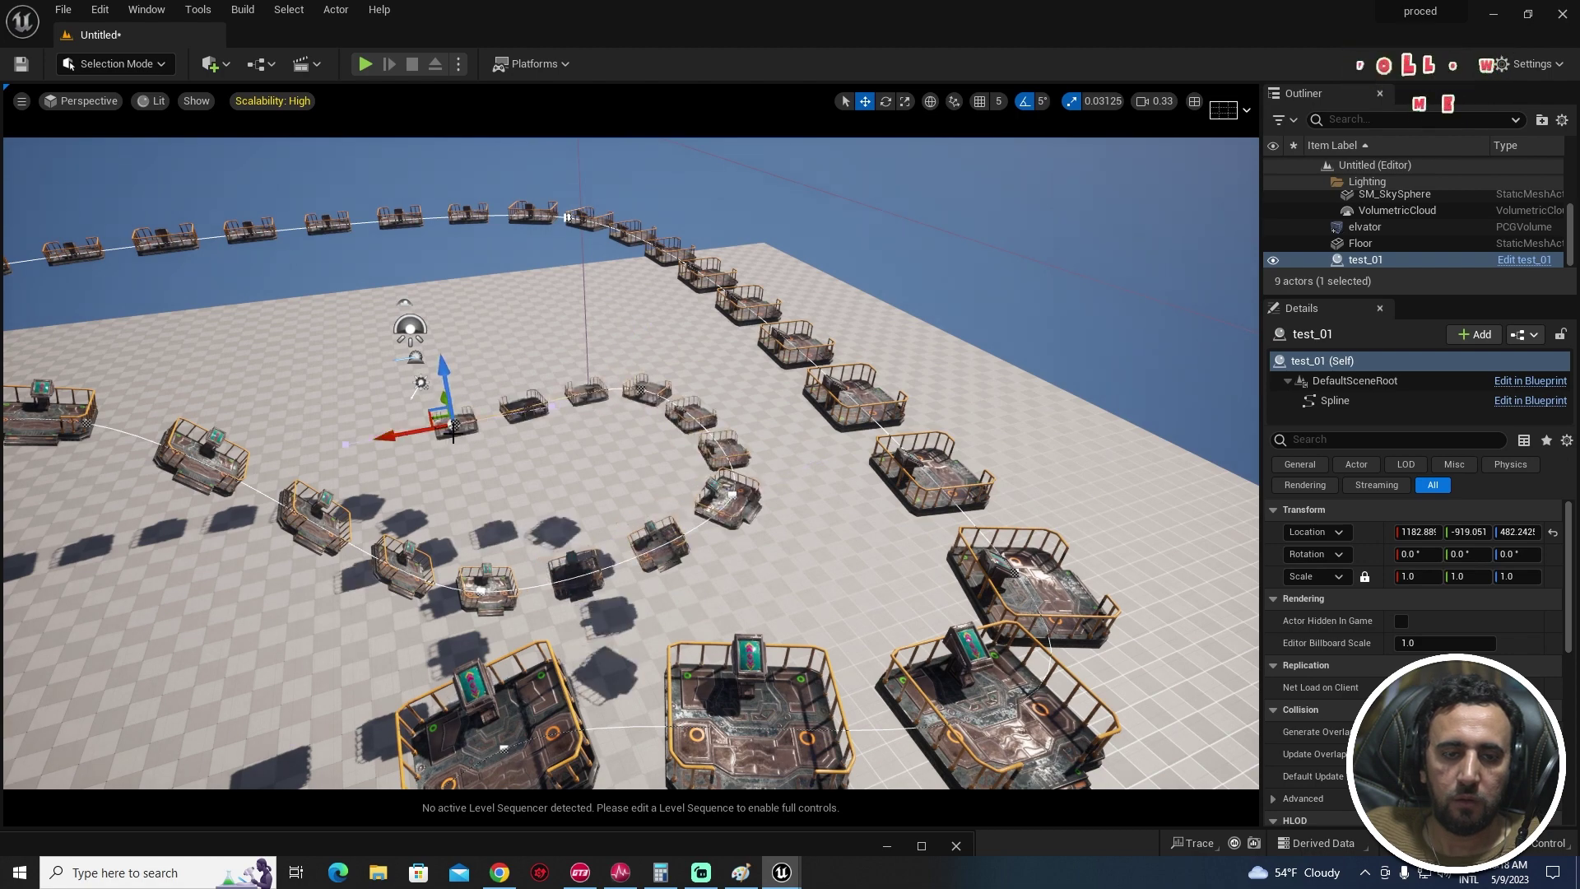
key(f)
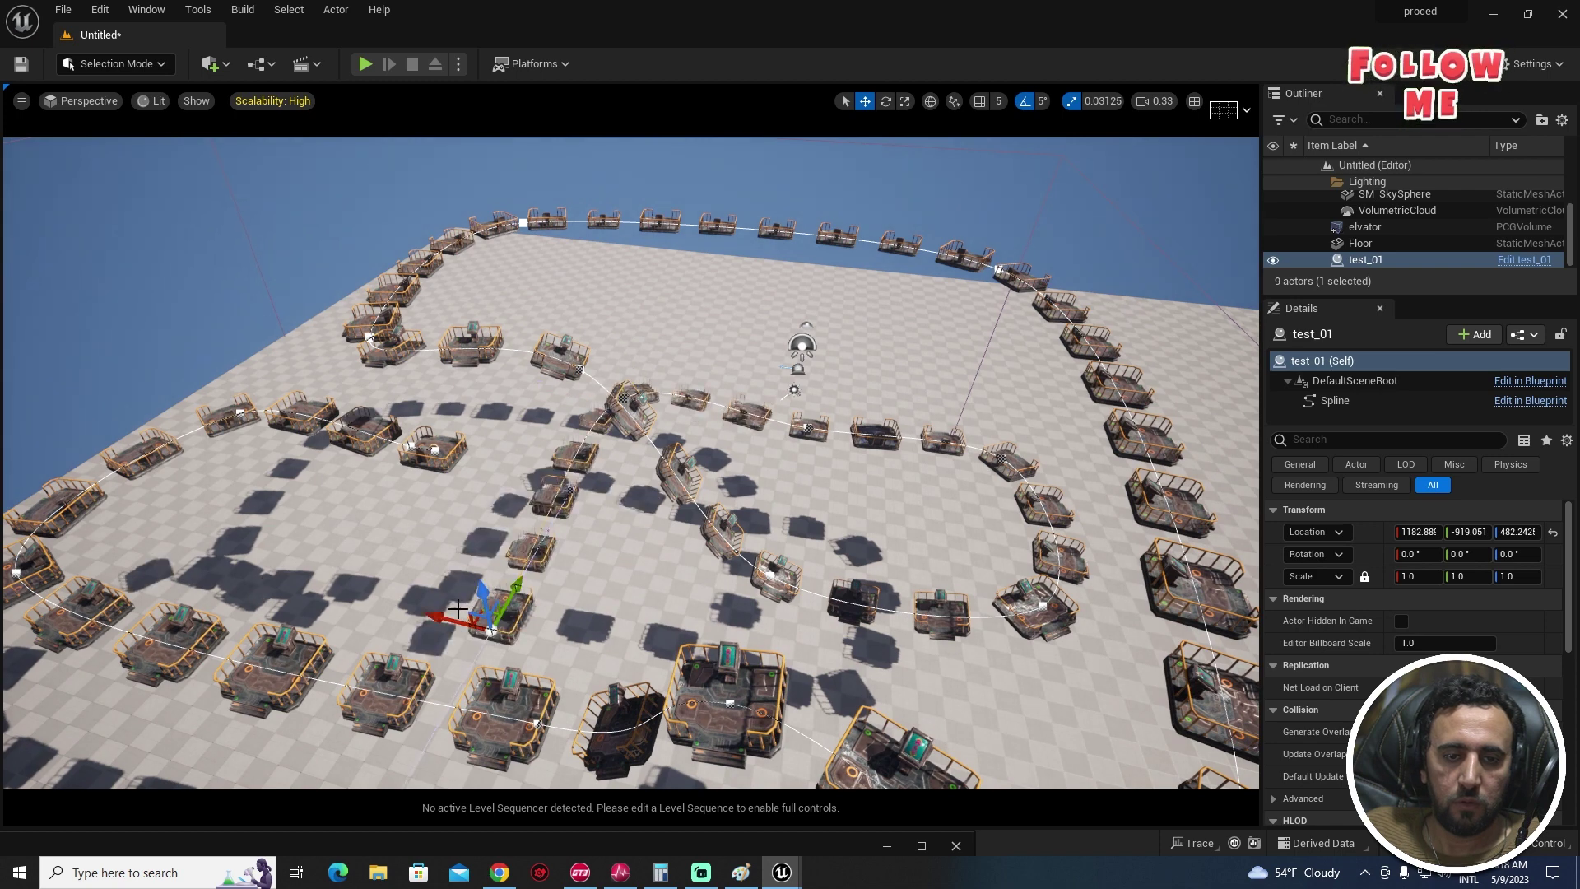
drag(872, 708, 937, 408)
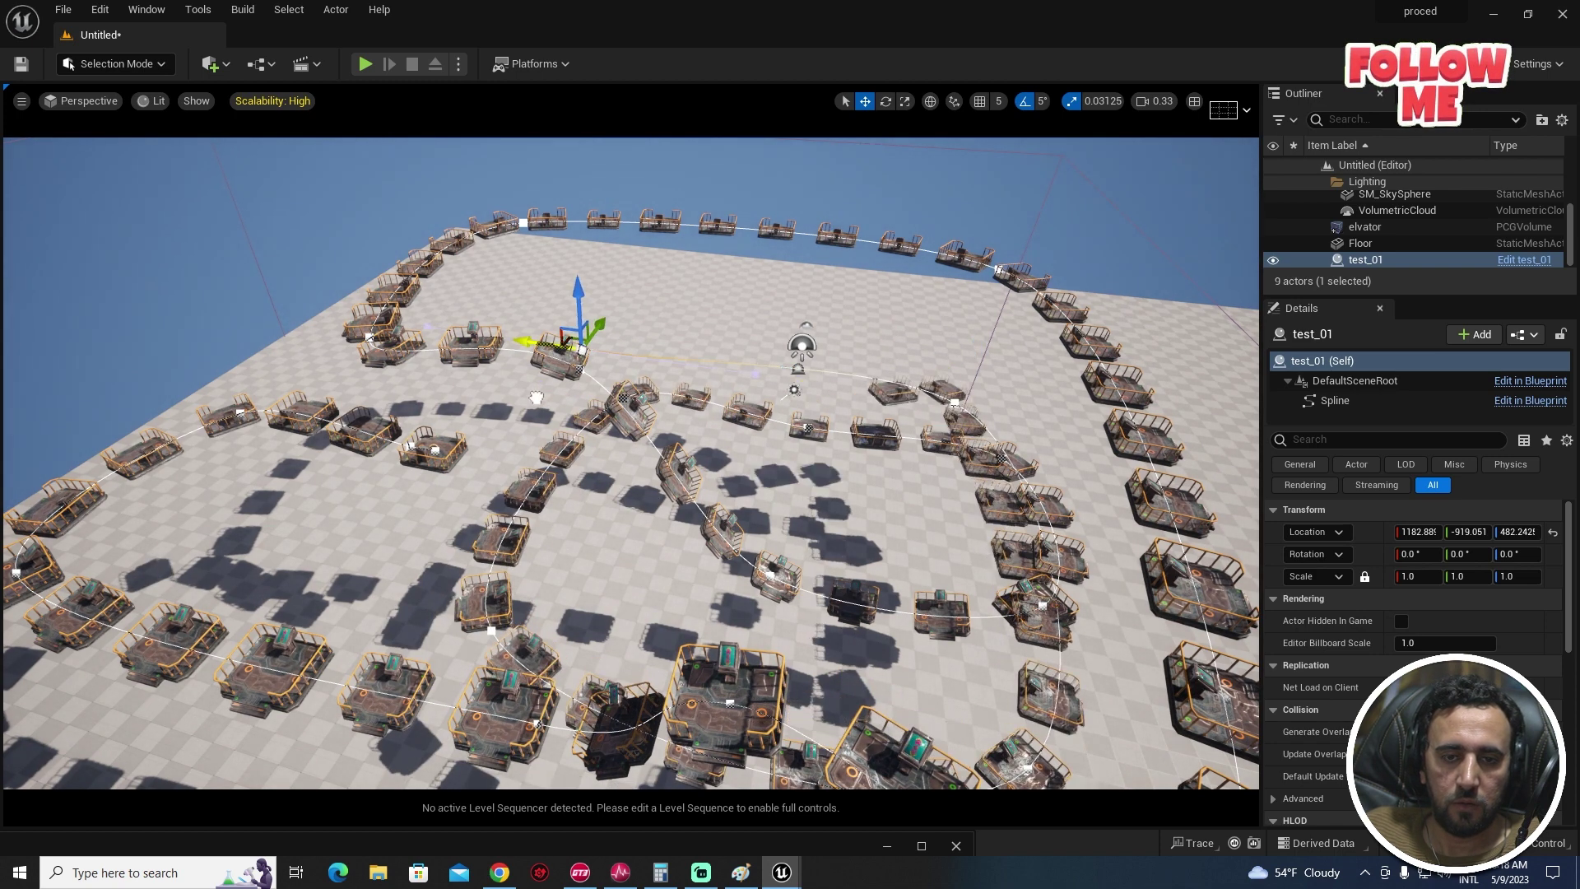
drag(583, 351, 619, 357)
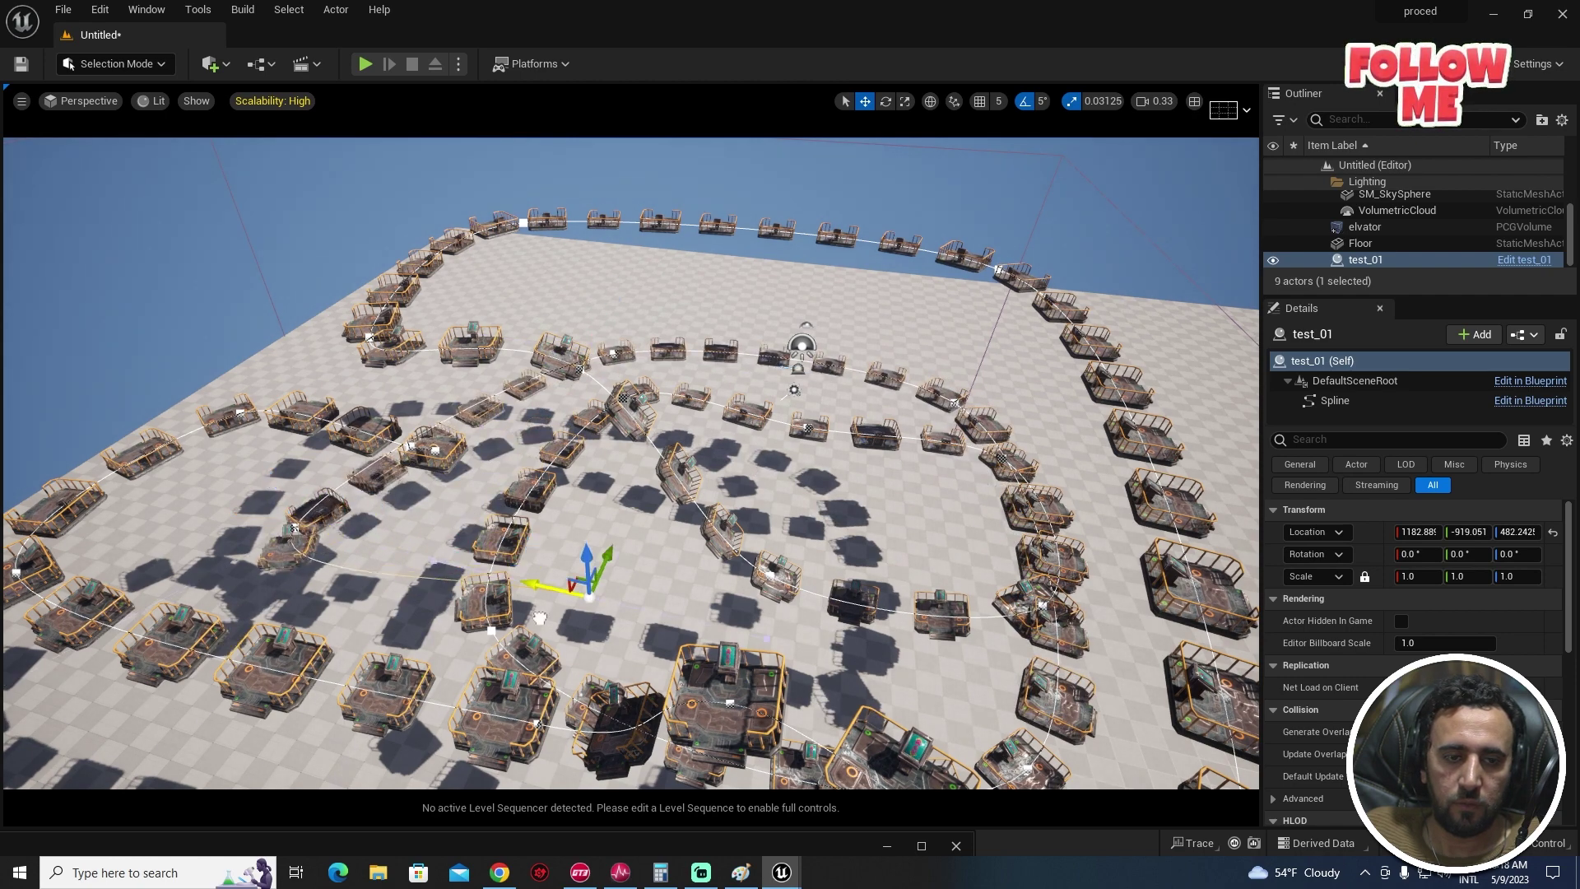
Step: Examine the extended platform path and its end point from a low viewpoint close to the platforms
right_drag(692, 581, 765, 334)
key(w)
key(q)
right_drag(745, 534, 658, 560)
key(a)
key(s)
key(a)
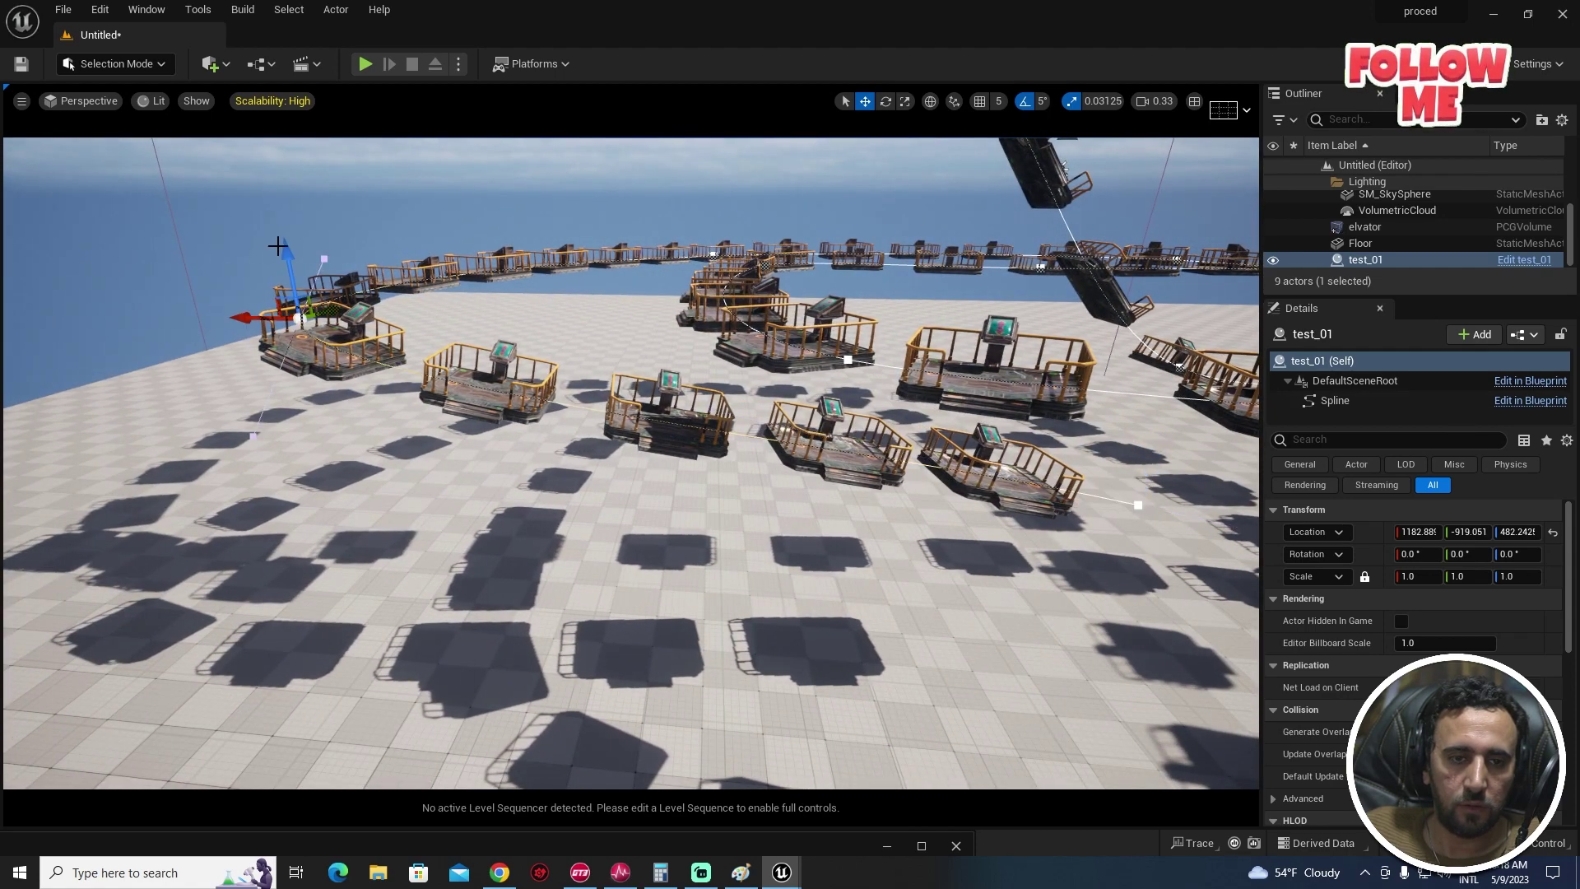
Step: Examine the winding platform path along the test_01 spline from low and overhead viewpoints
key(s)
right_drag(287, 316, 436, 395)
key(w)
key(e)
key(w)
right_drag(634, 601, 707, 452)
key(s)
key(w)
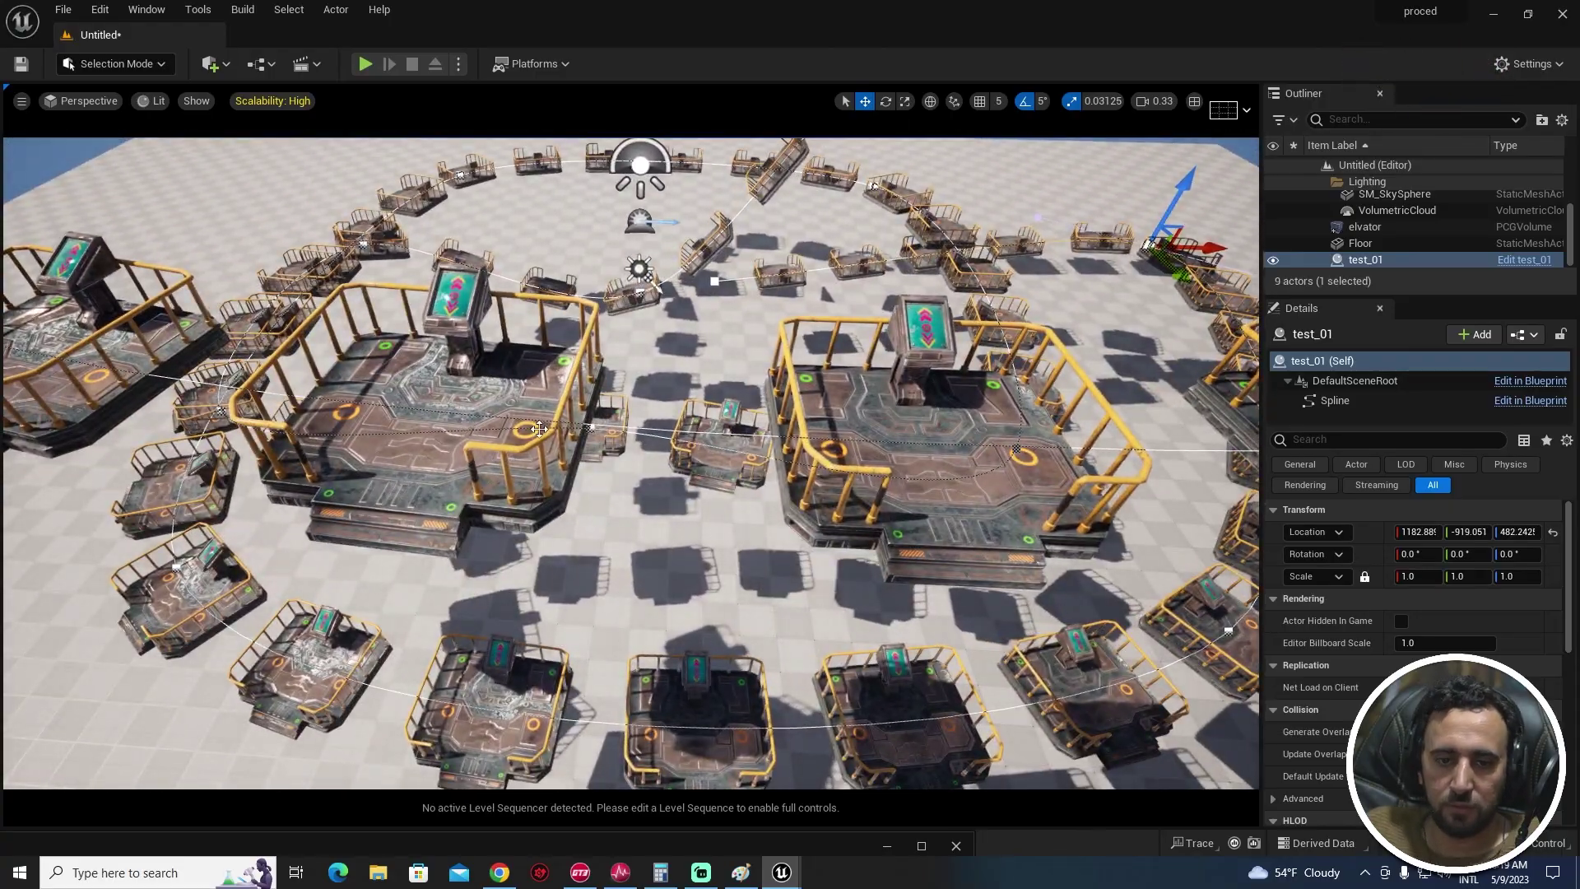
Step: Bring up the elvator PCG graph and set the Spline Sampler's Distance Increment to 250
mouse_move(801, 868)
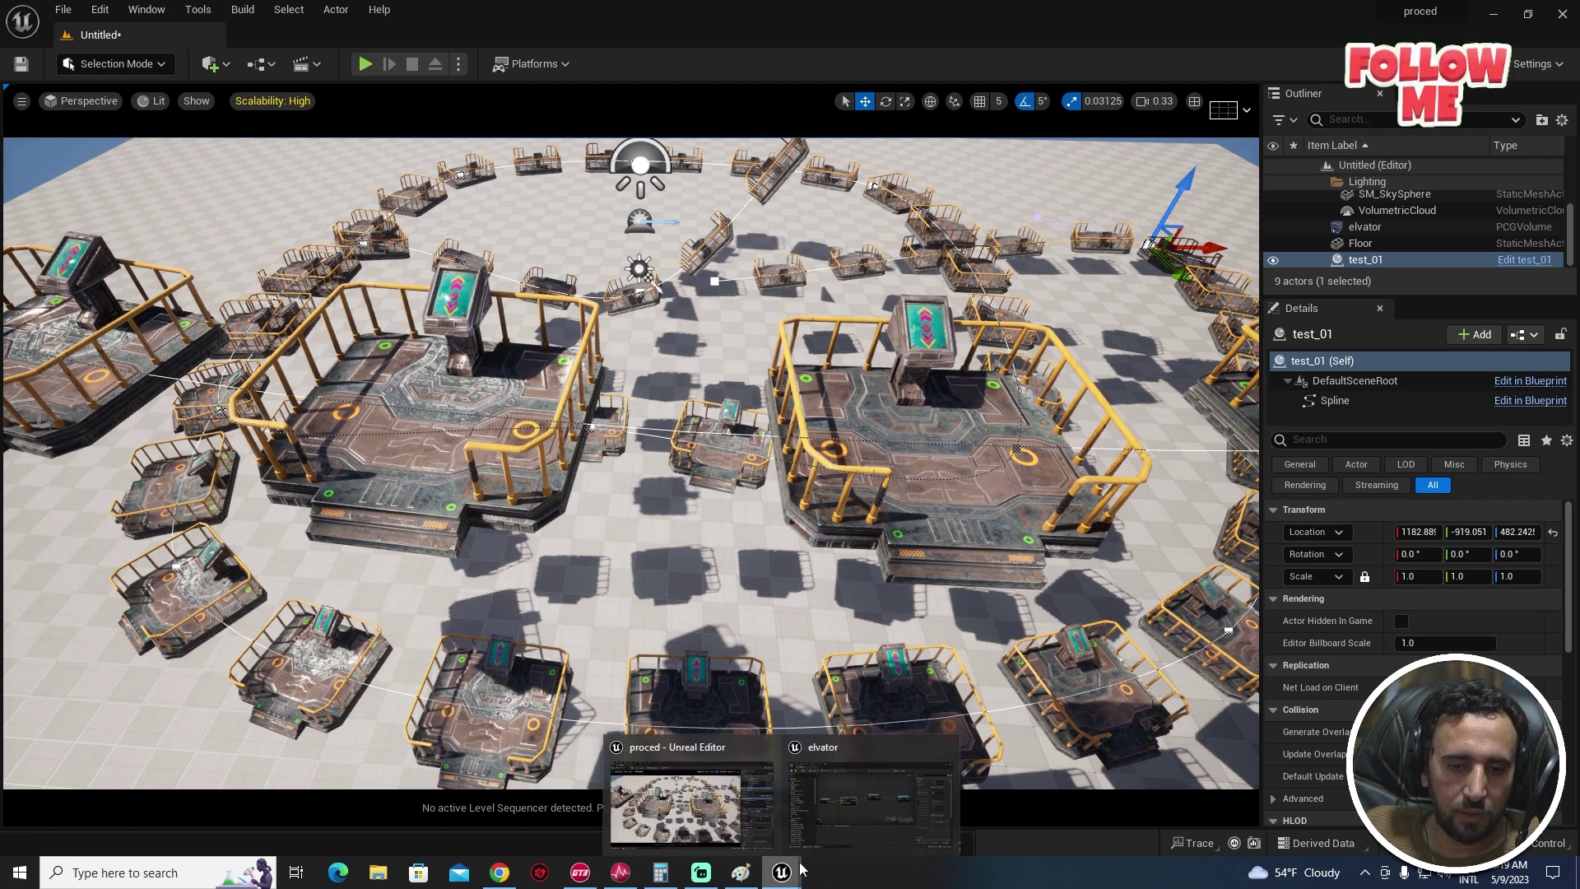
click(827, 798)
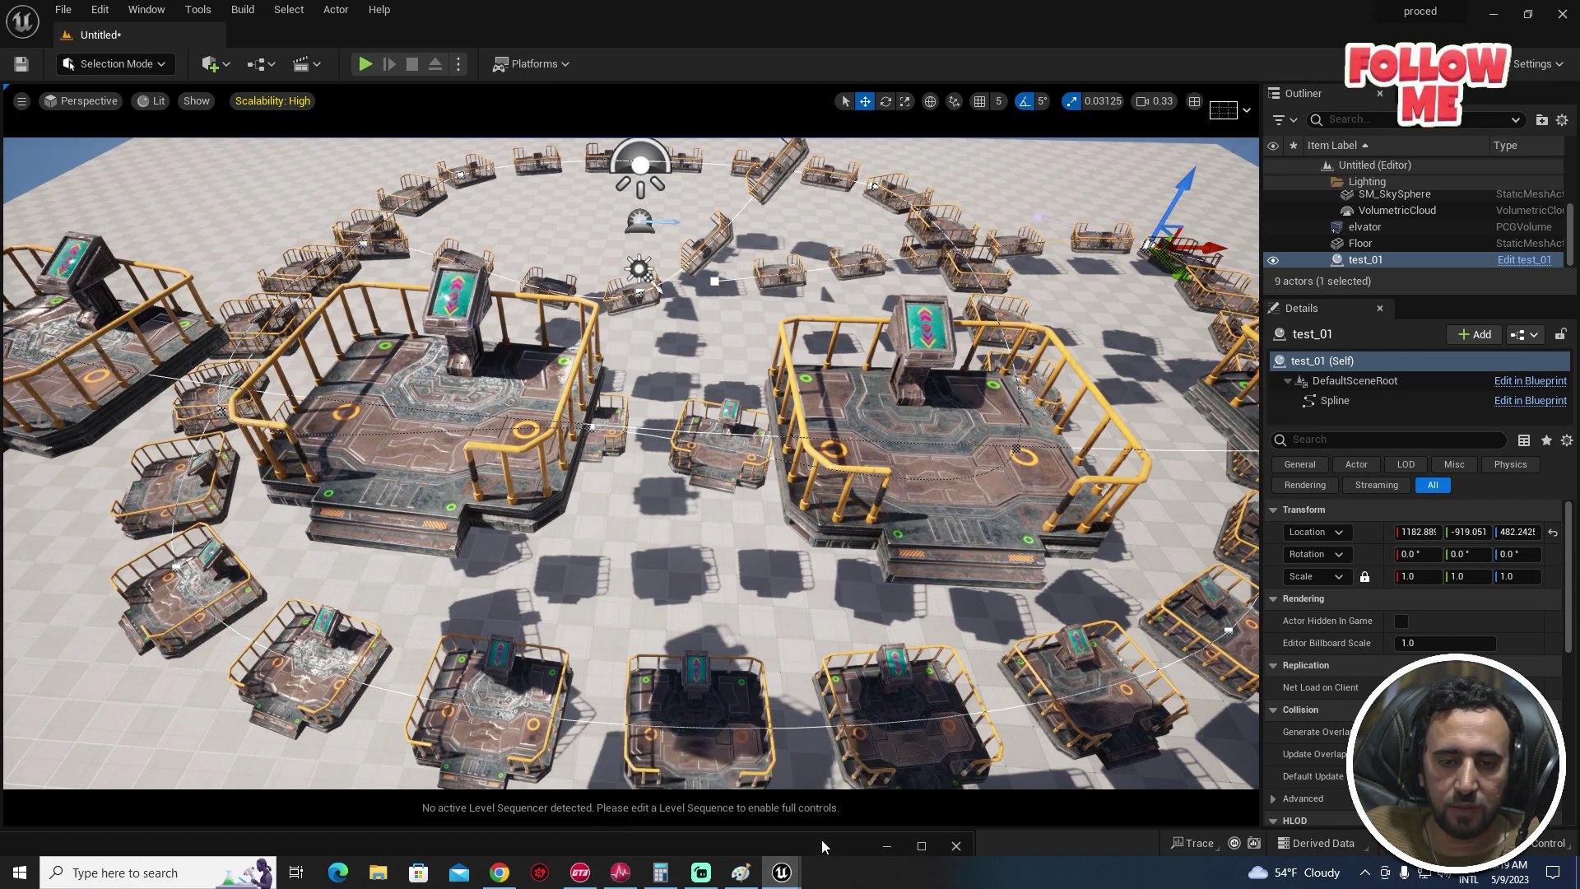
drag(821, 839, 1099, 186)
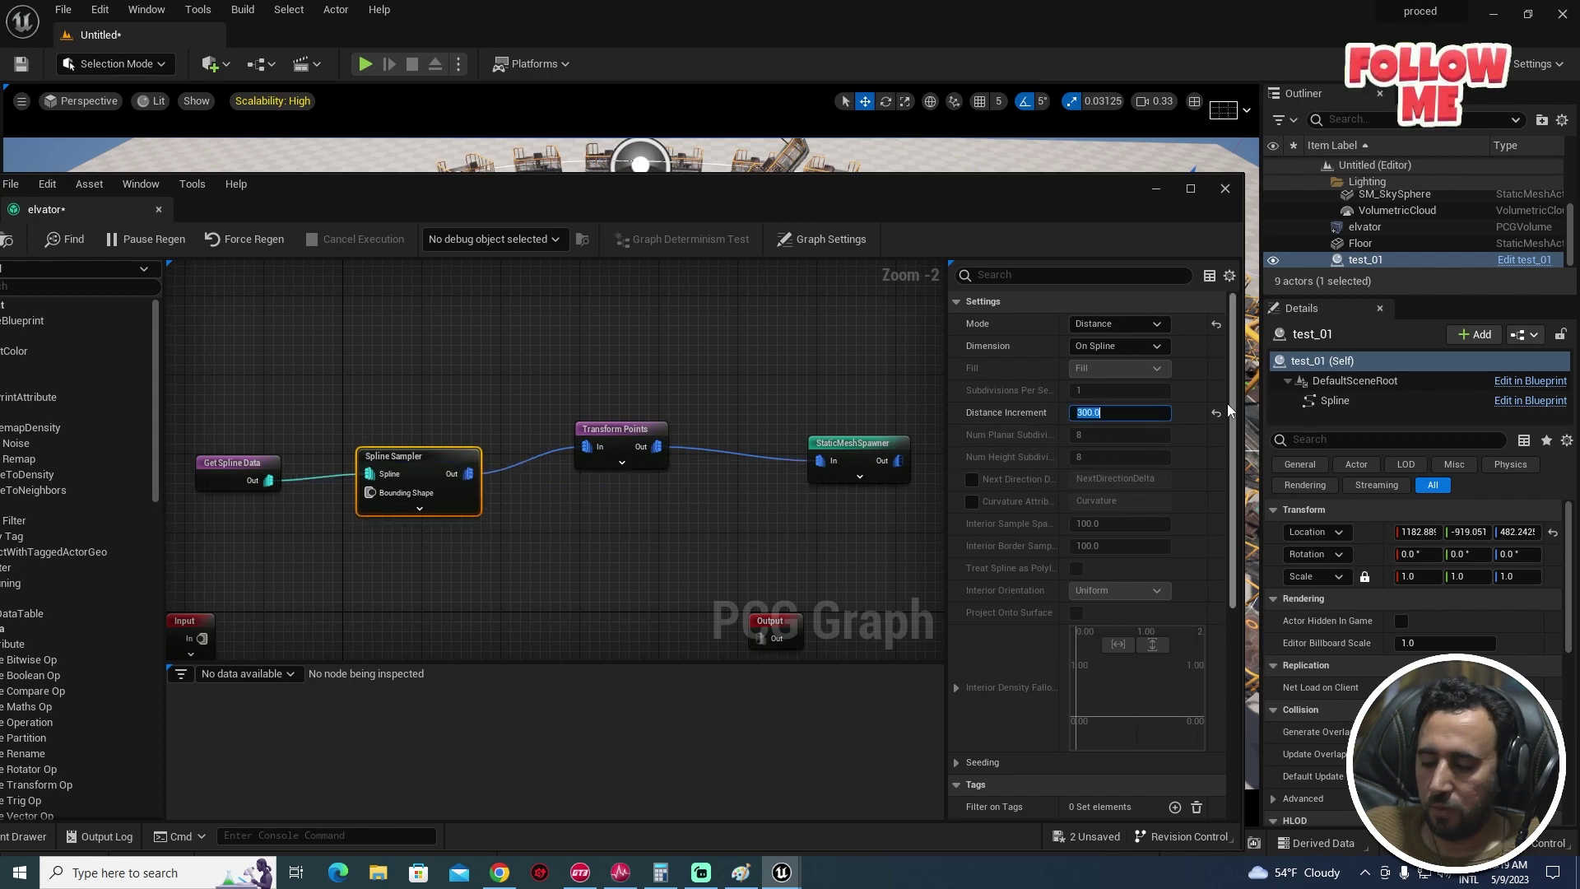
drag(946, 199, 754, 732)
right_drag(754, 461, 708, 469)
right_drag(688, 523, 733, 521)
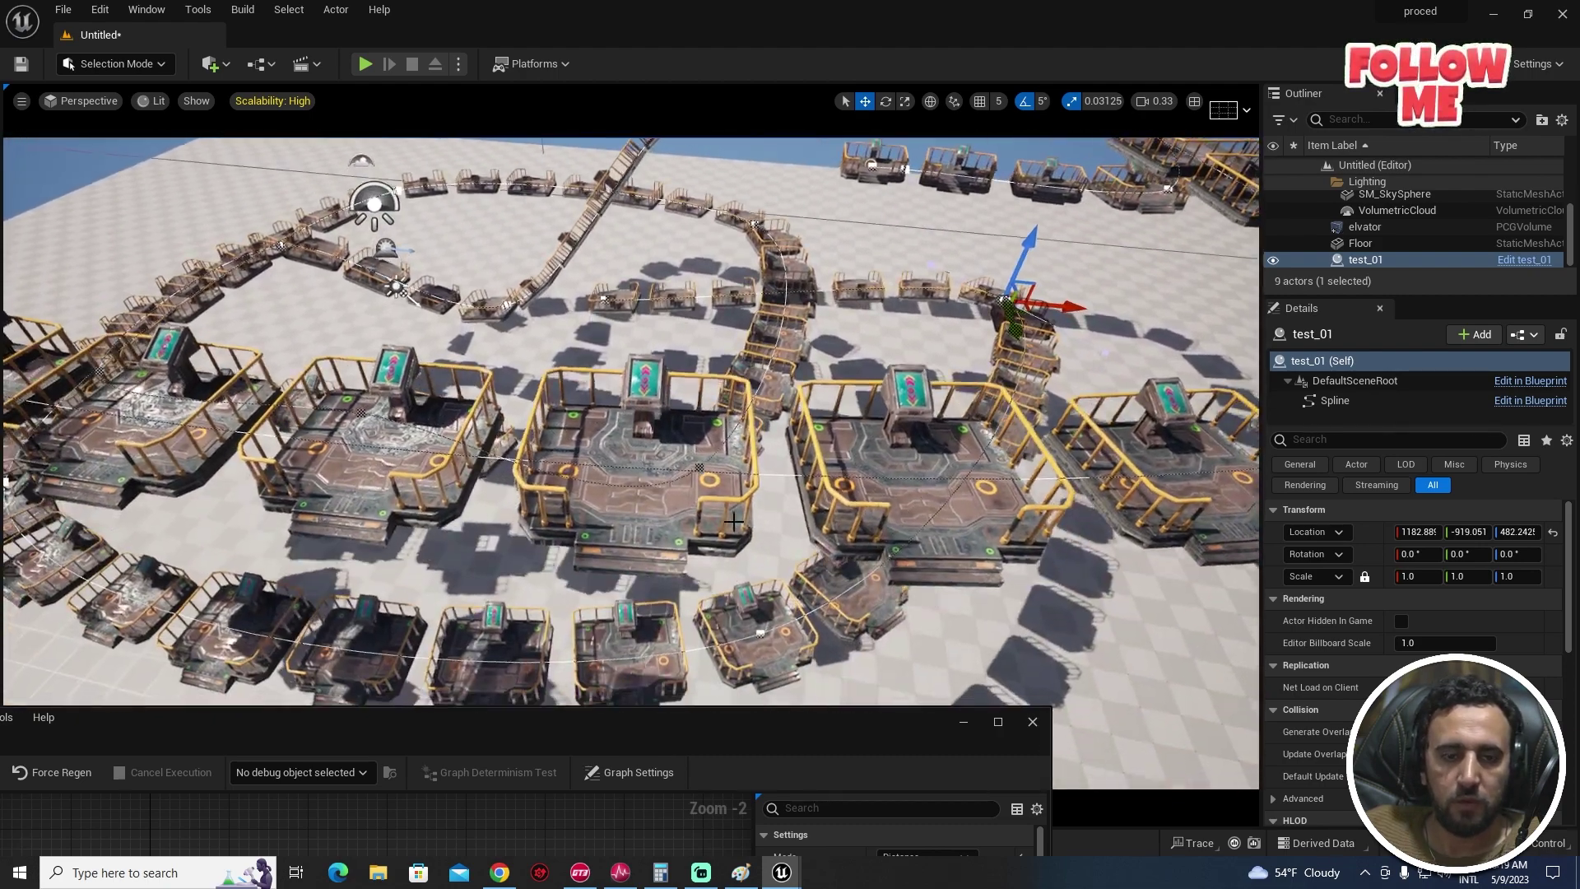
Step: Play the level from a spot on the floor, run and jump beneath the platforms, and stop the play session
right_click(961, 638)
click(1022, 626)
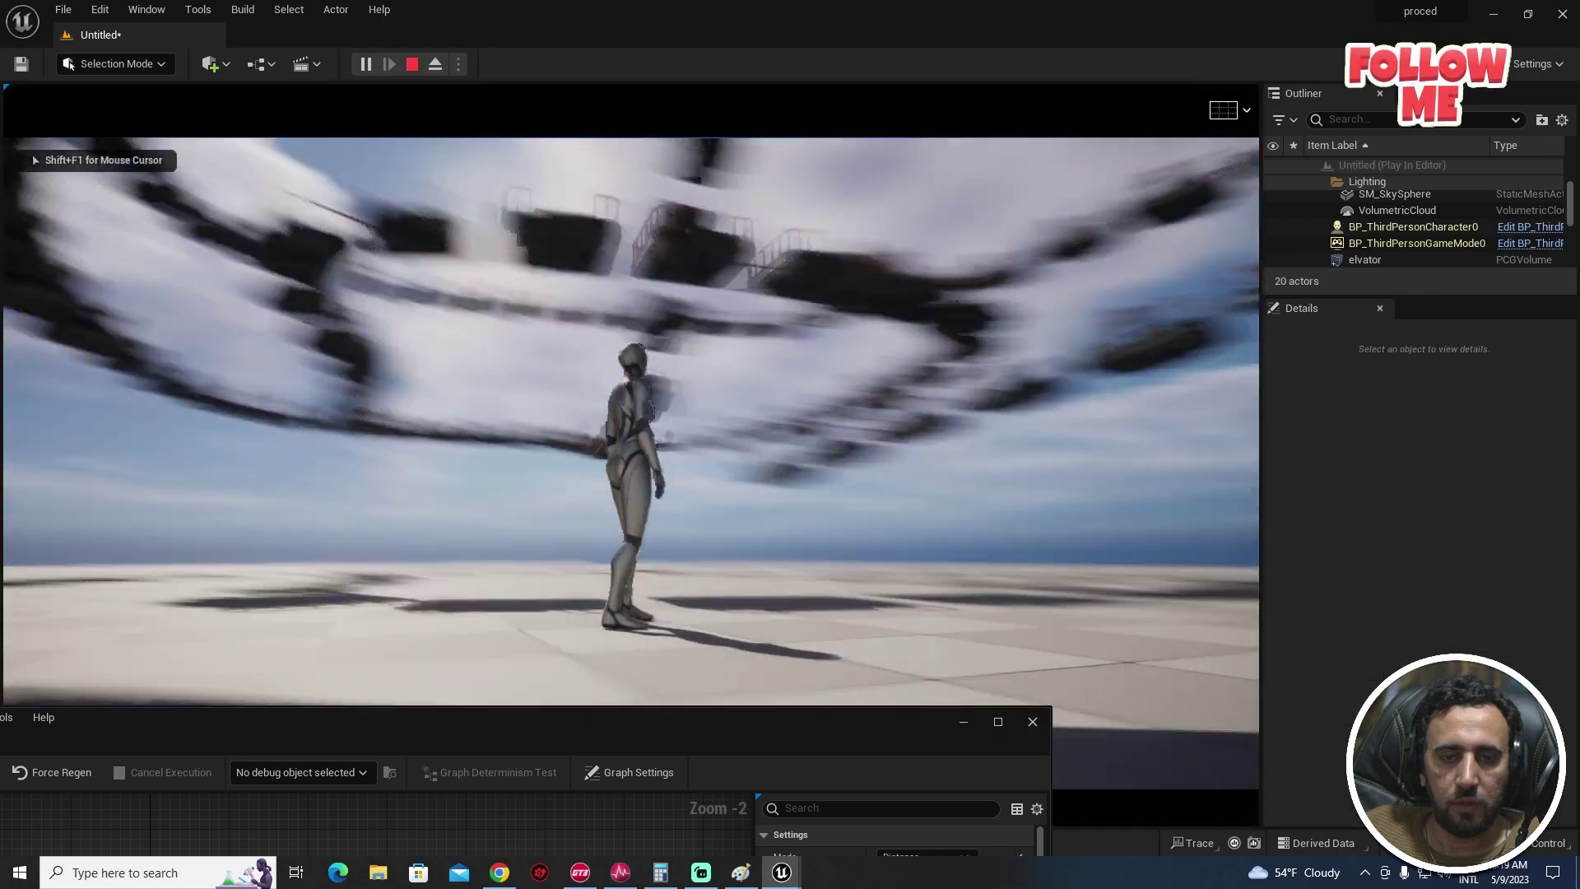
key(w)
key(space)
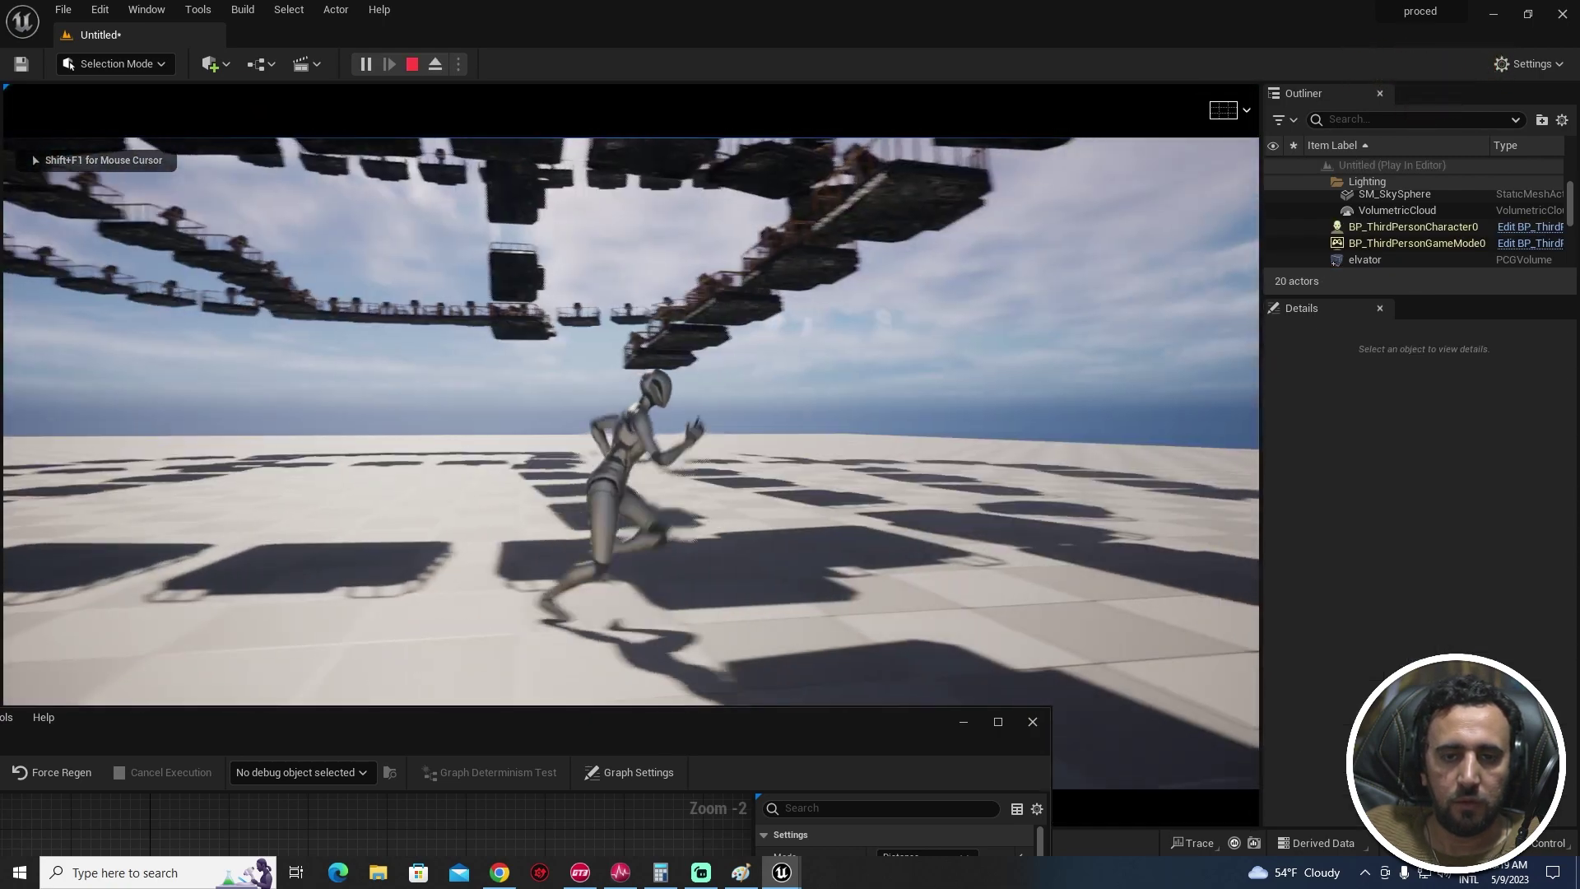
key(d)
key(w)
key(space)
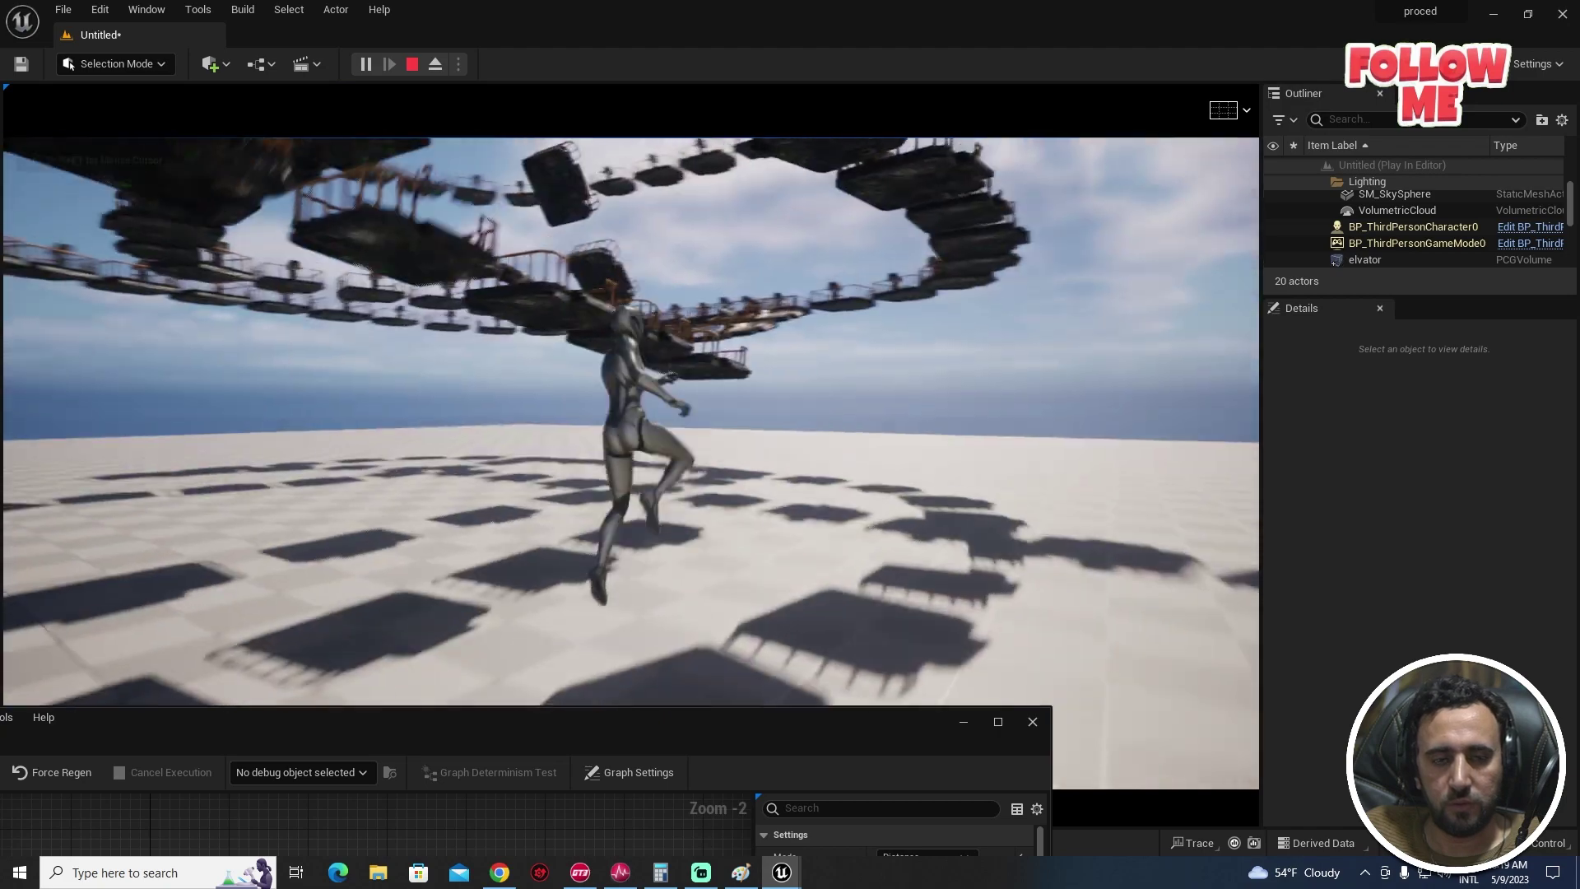
key(space)
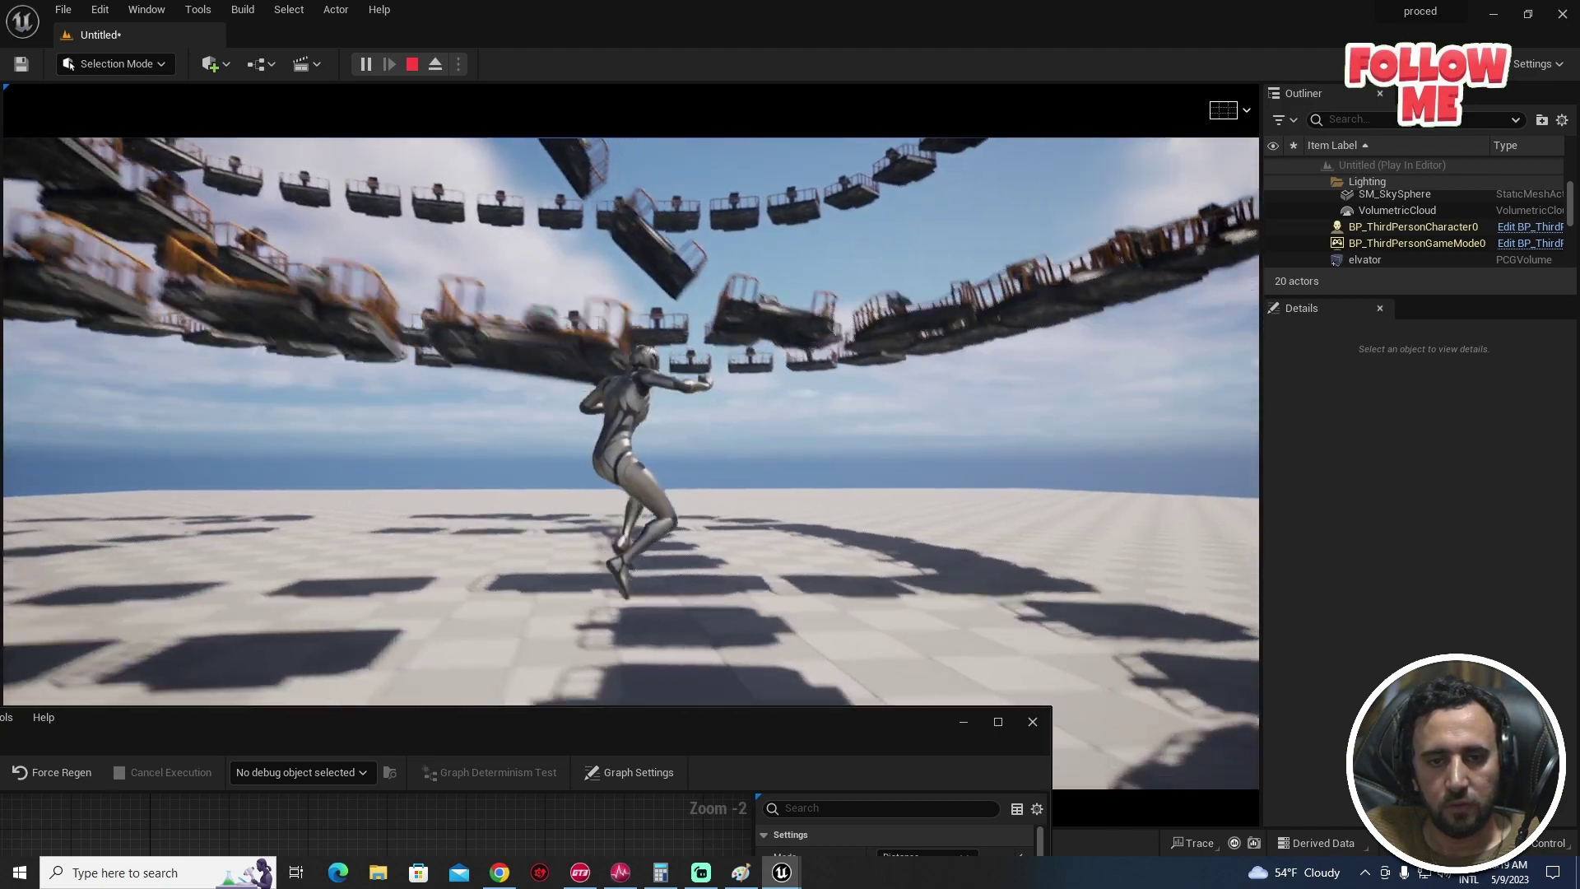
key(Escape)
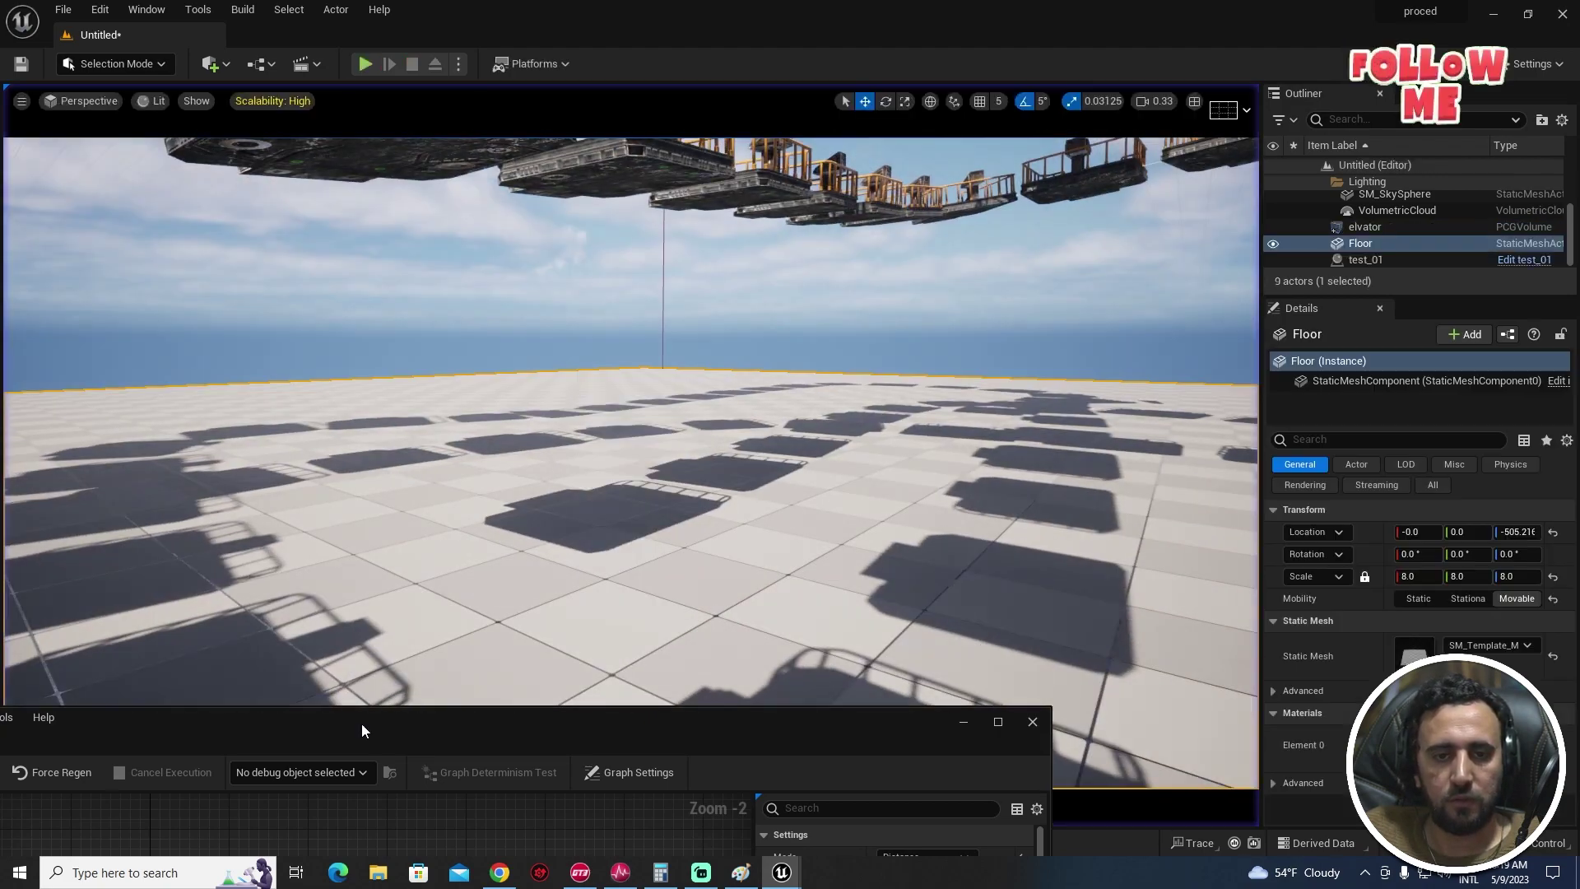
Step: Raise the Floor closer to the platforms, to about -233.2 on Z
right_drag(576, 427, 609, 559)
key(e)
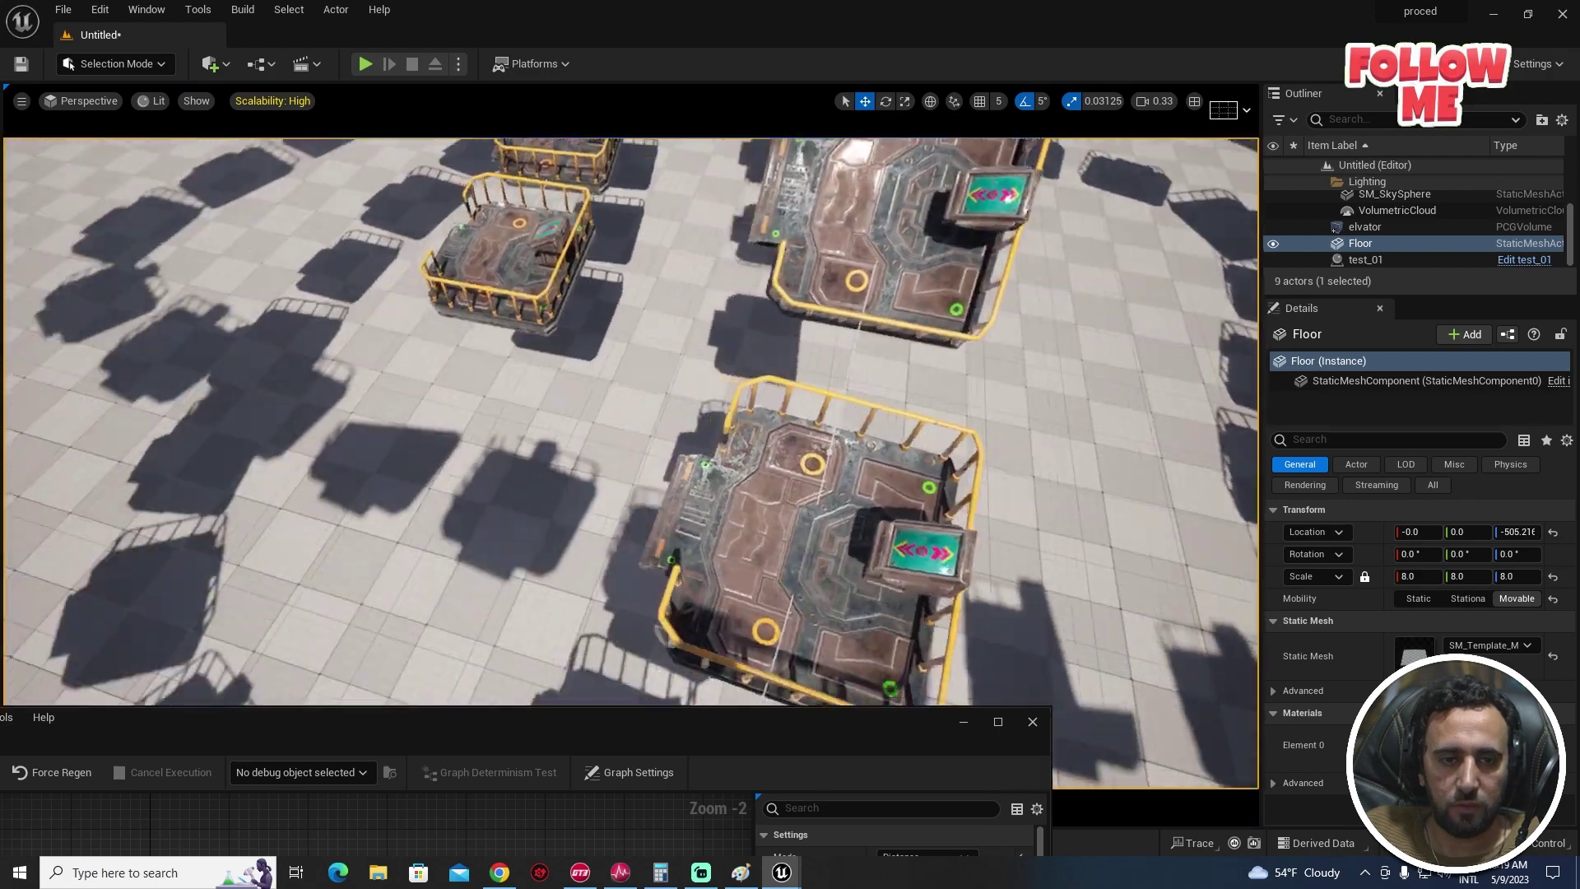
right_drag(785, 328, 785, 189)
click(625, 329)
right_drag(625, 329, 769, 346)
click(556, 367)
drag(555, 367, 555, 320)
right_drag(555, 319, 567, 275)
Step: Select the elvator volume and switch the viewport to Wireframe view
click(555, 319)
click(160, 101)
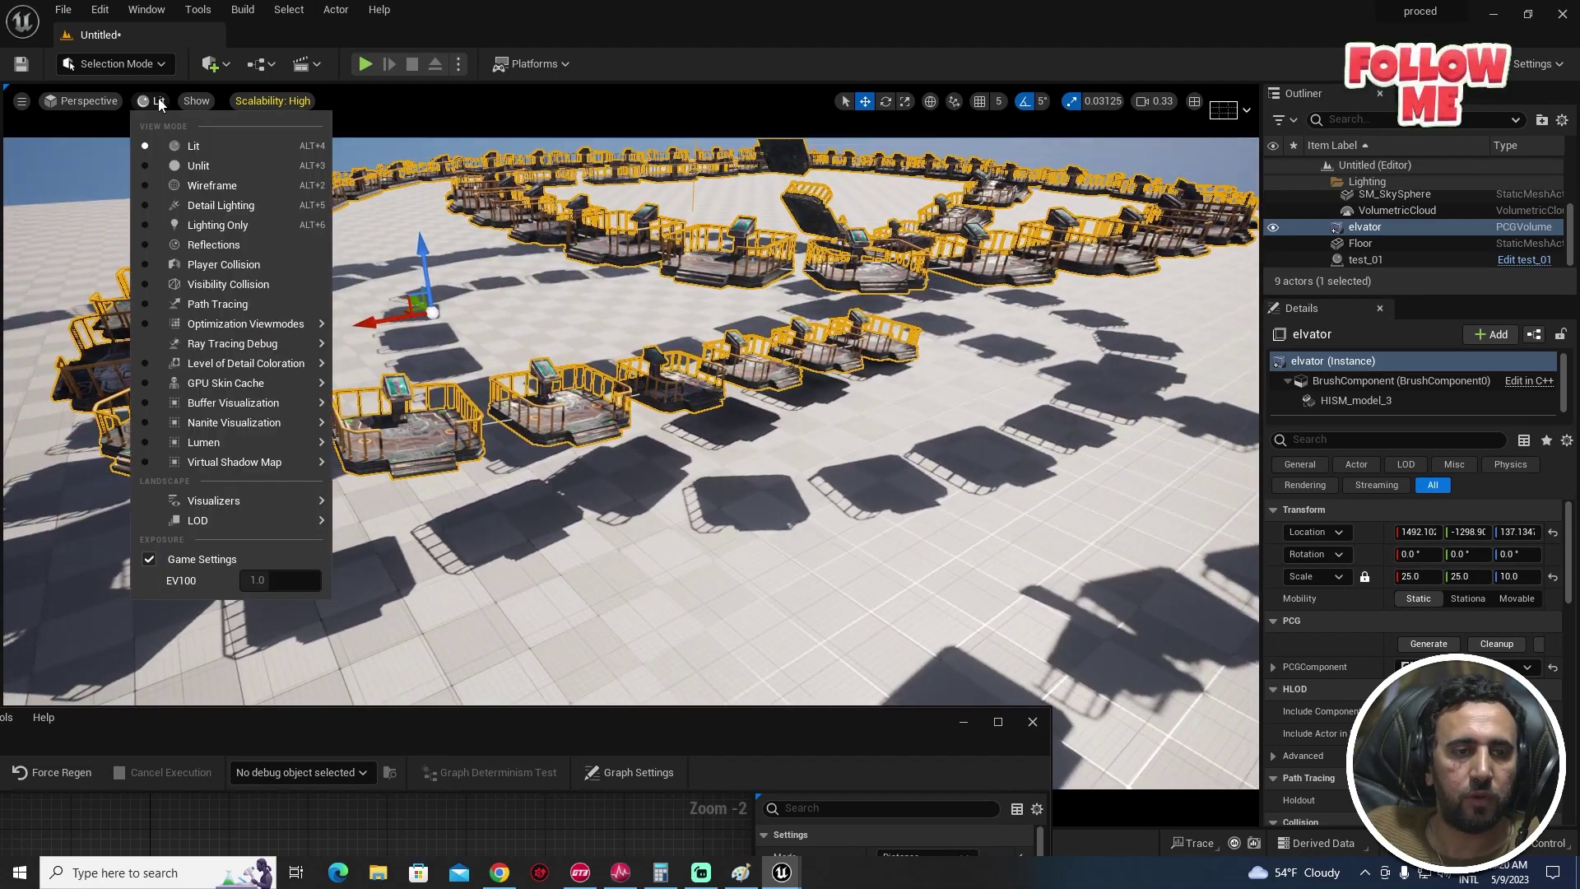
click(225, 190)
Step: Select a point of the test_01 spline where two stretches of the path meet and raise it
right_drag(225, 190, 592, 214)
key(e)
key(w)
click(811, 421)
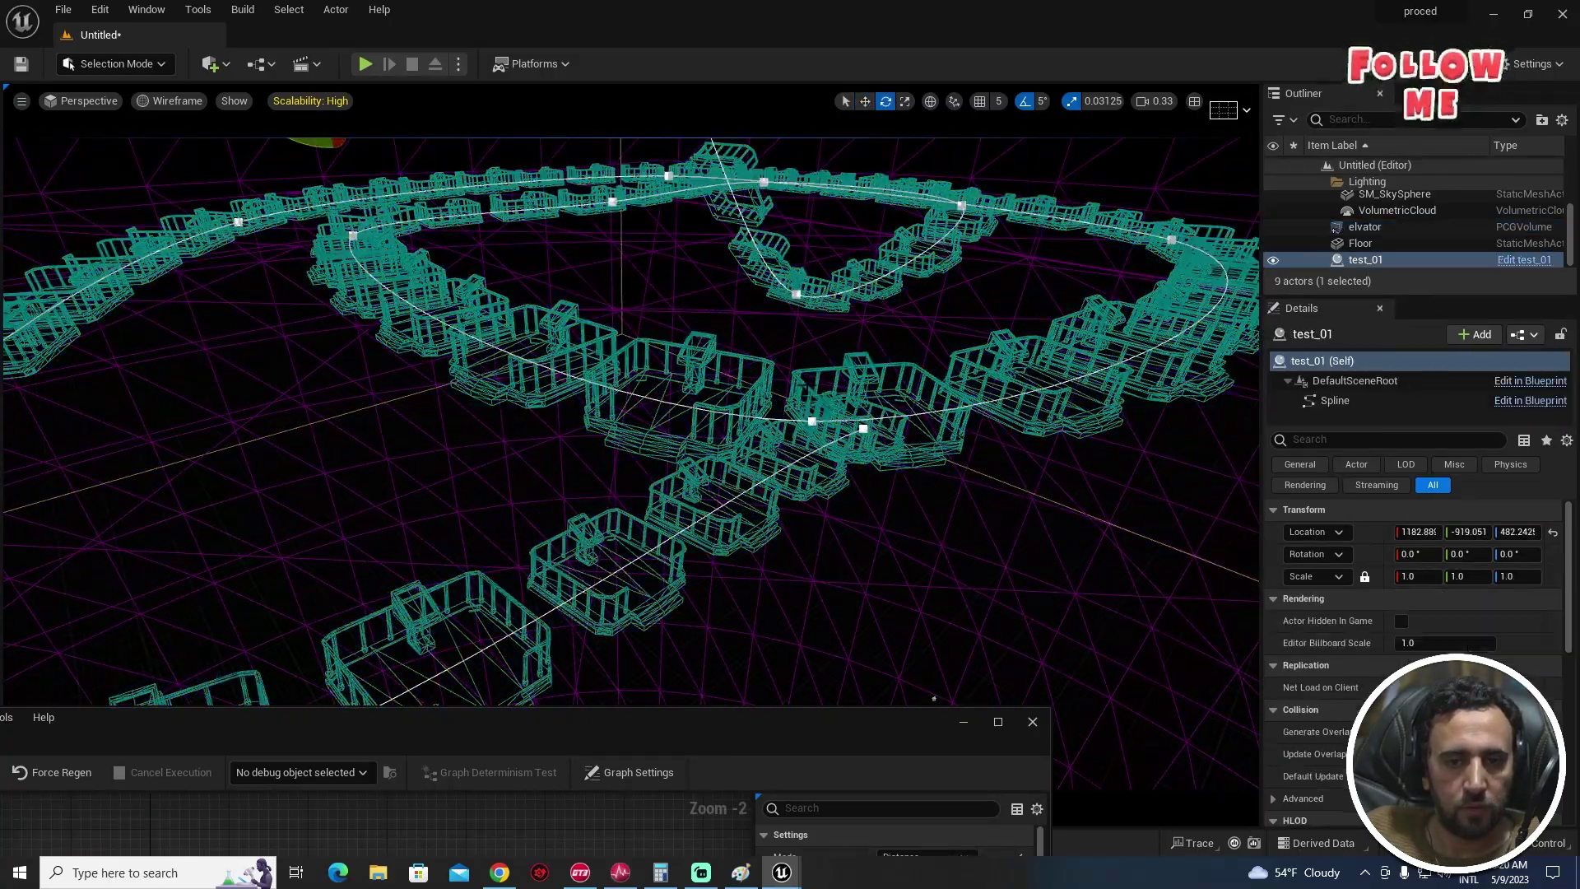
key(w)
right_drag(812, 368, 815, 358)
drag(818, 370, 840, 247)
Step: Inspect the spline's points and free end in wireframe and restore the viewport to Lit view
right_drag(841, 247, 601, 385)
key(d)
key(w)
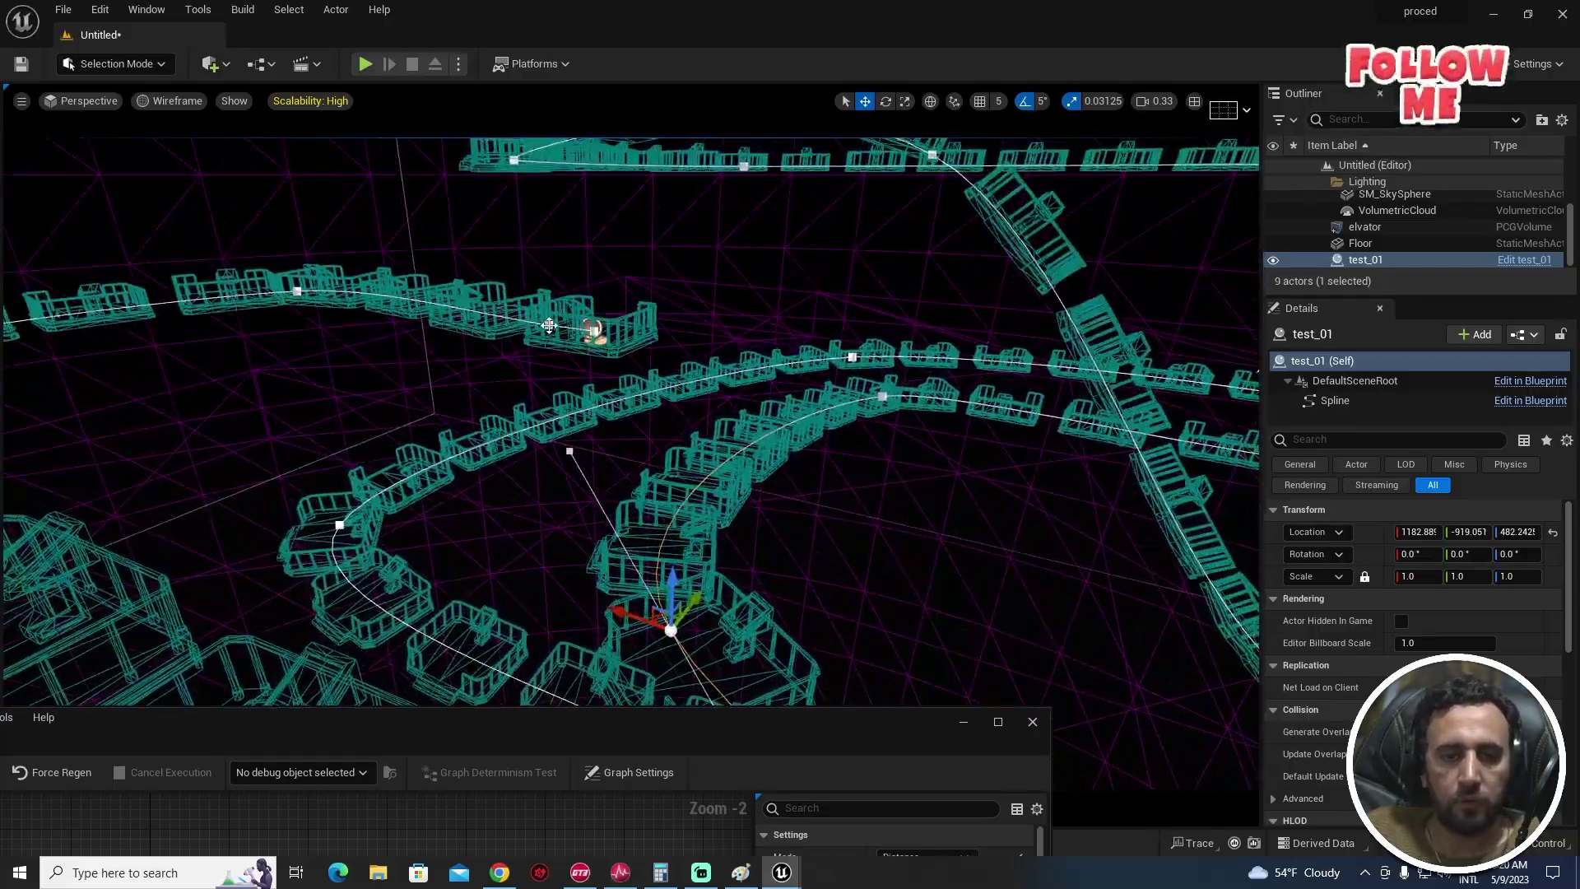
right_drag(590, 186, 663, 99)
key(s)
right_drag(539, 202, 527, 205)
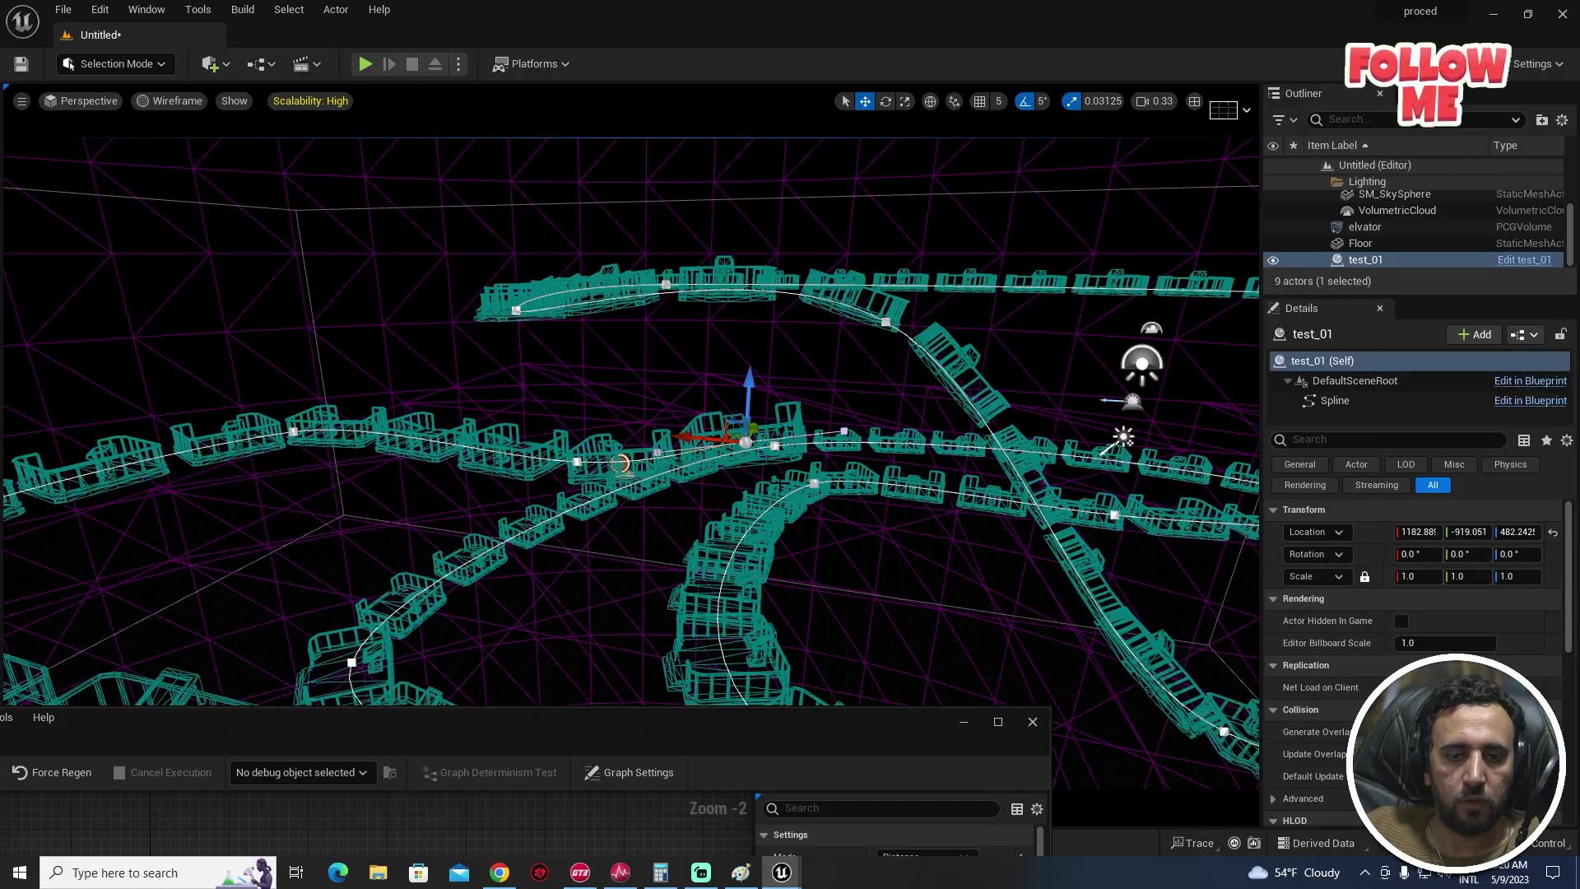
right_drag(621, 463, 797, 540)
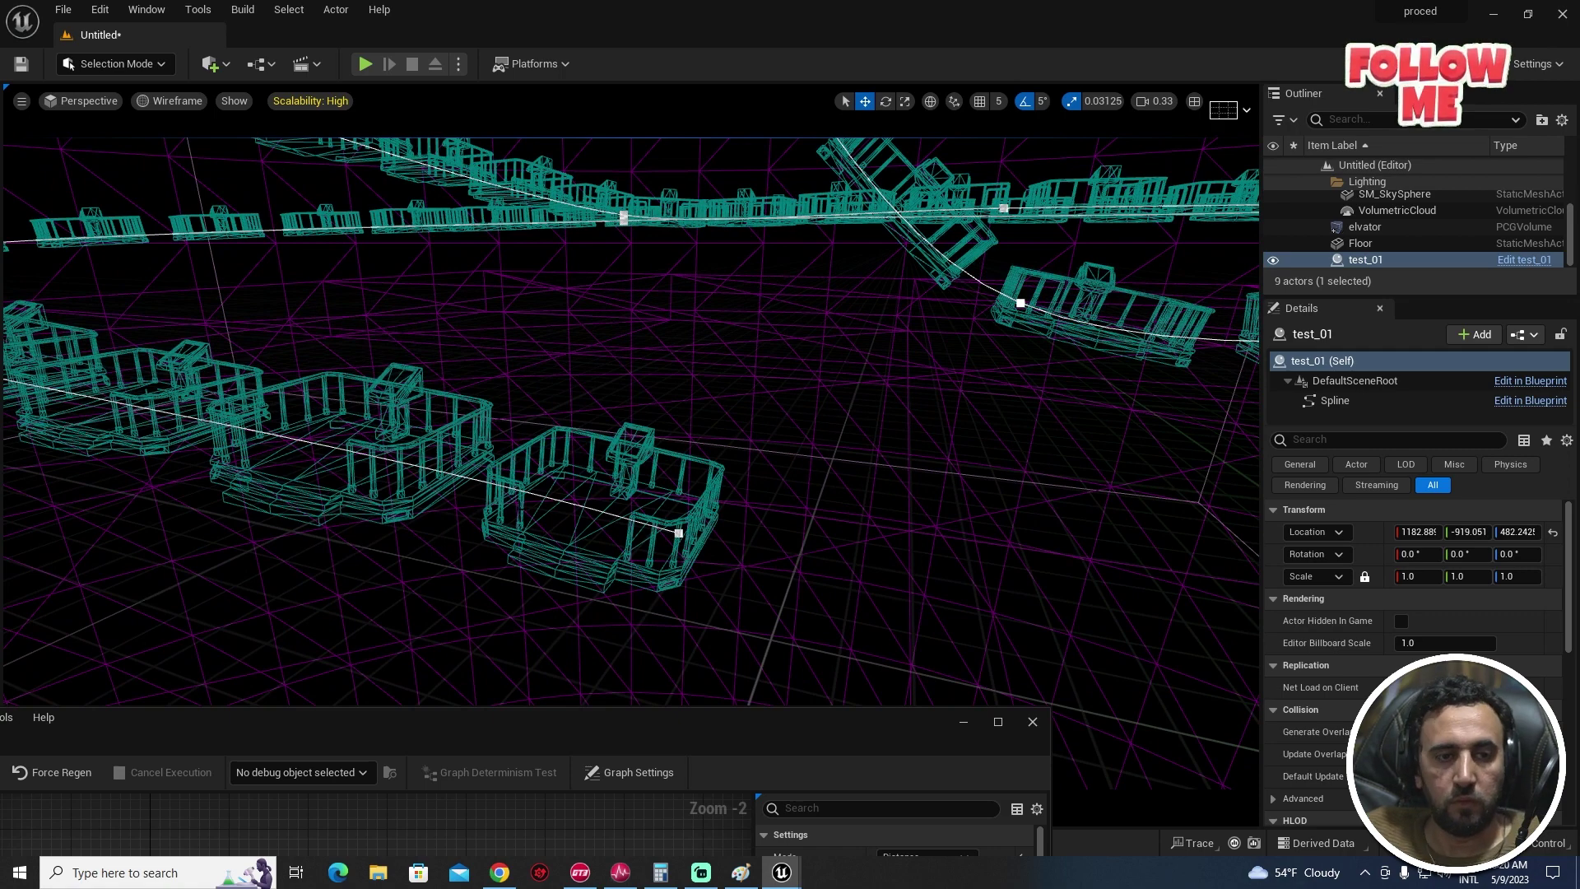
click(193, 166)
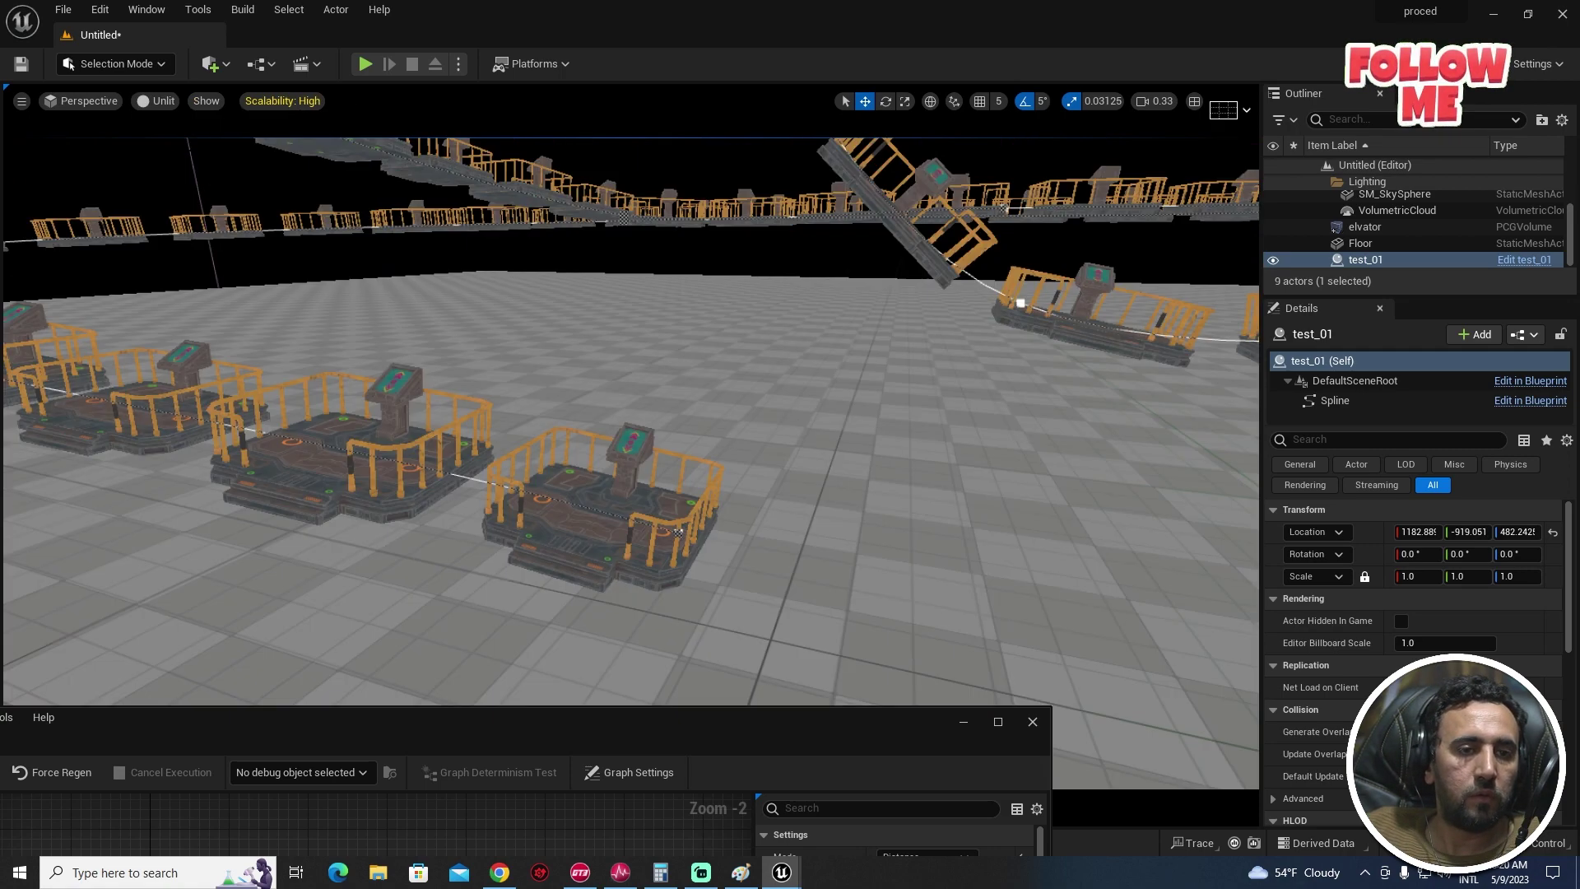
click(189, 146)
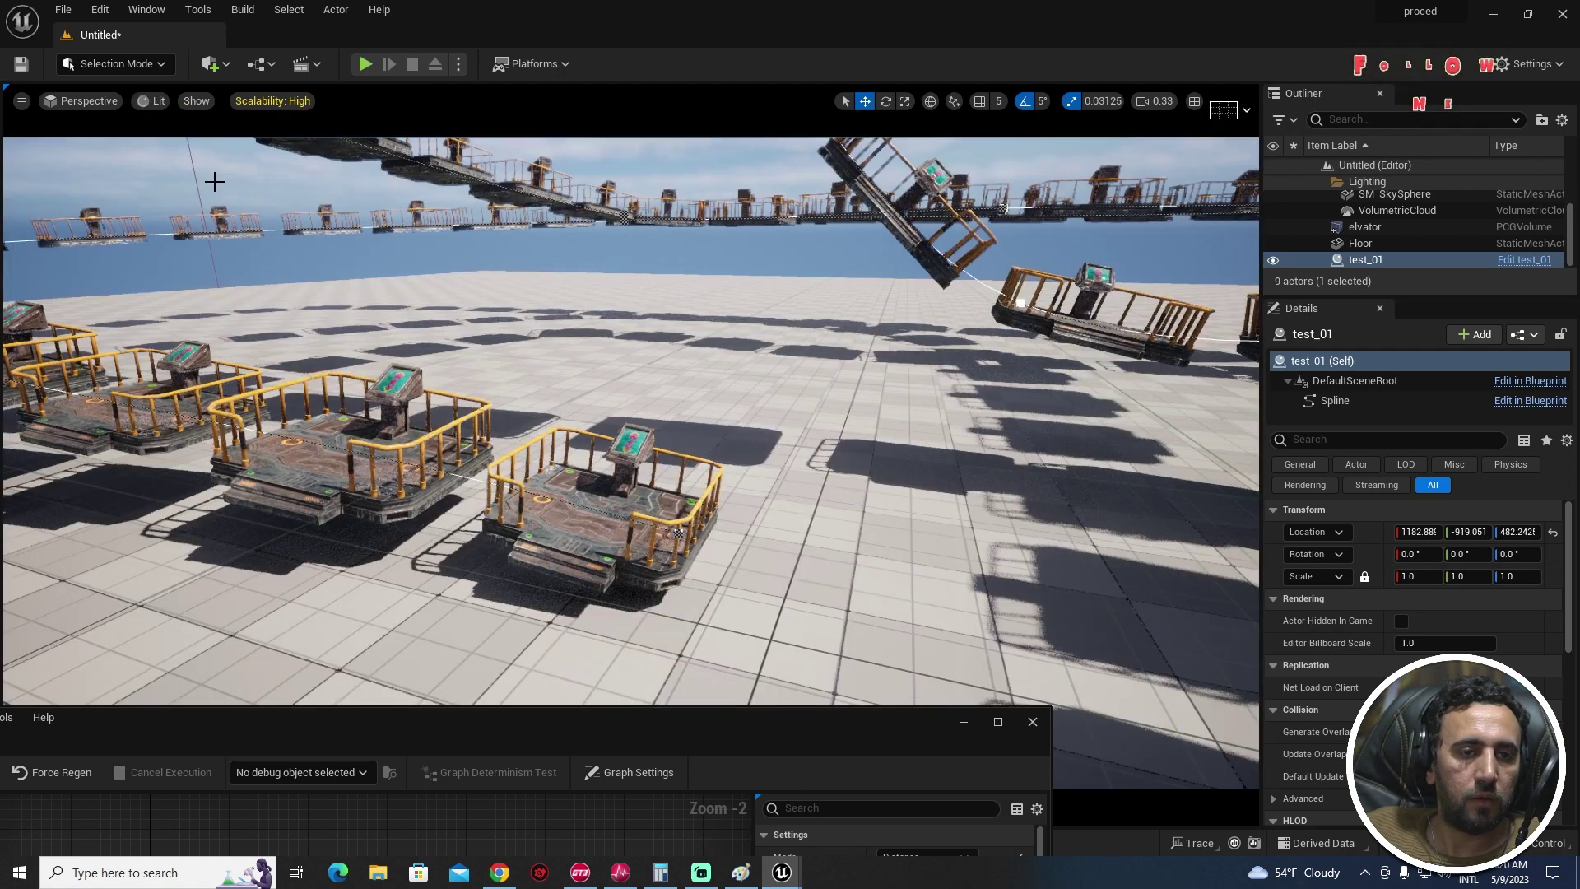
Step: Play the level from beside the lowest platforms, jump along them with the character, and end the play session
right_click(814, 574)
click(887, 556)
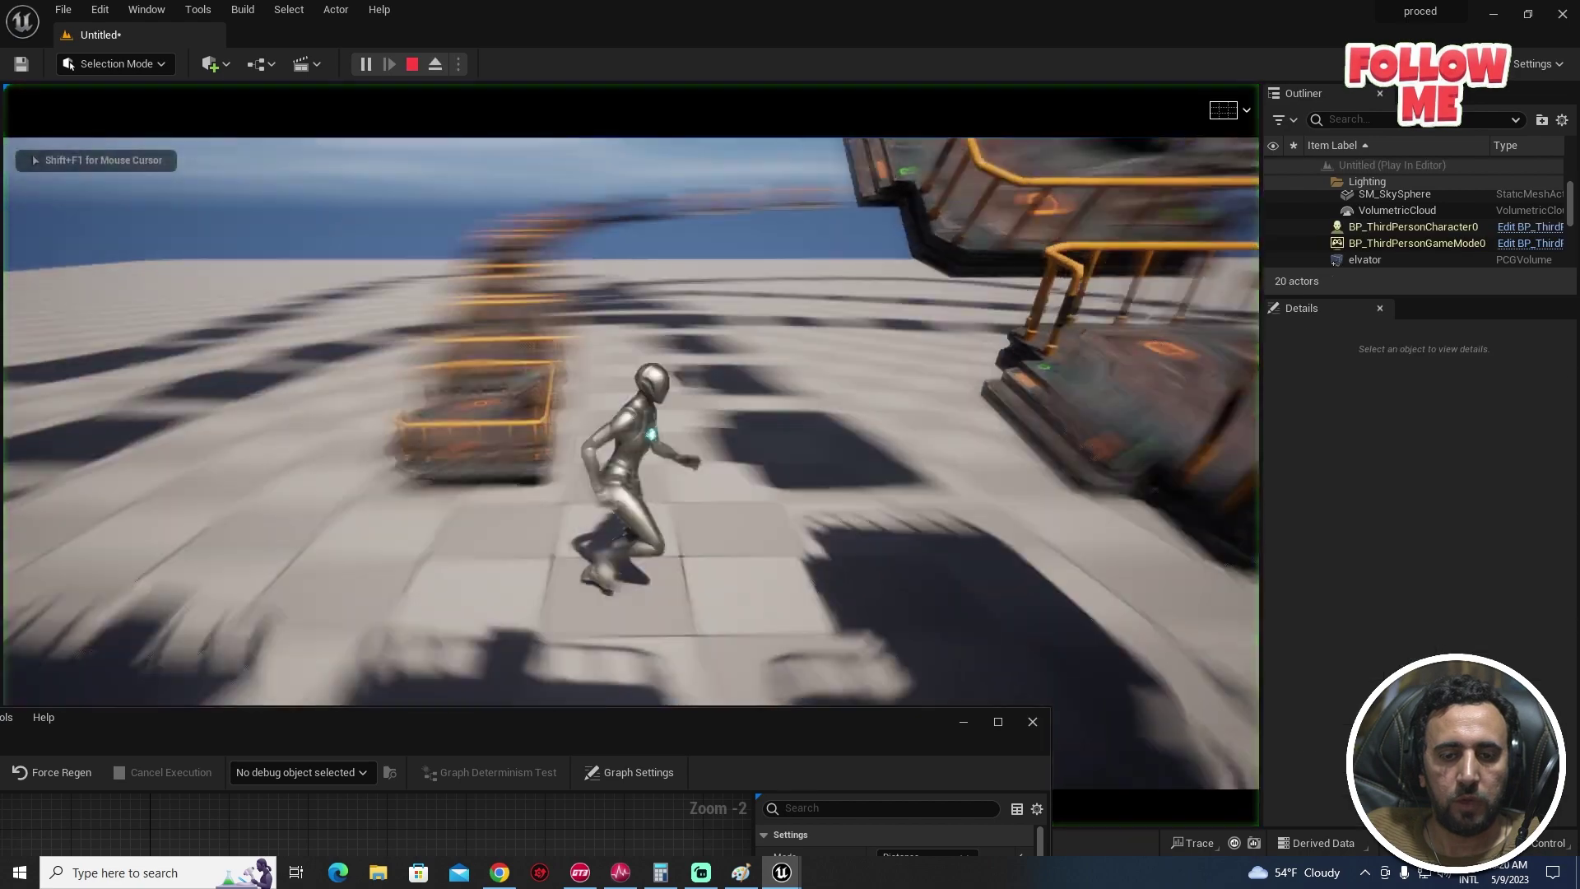
key(space)
key(space)
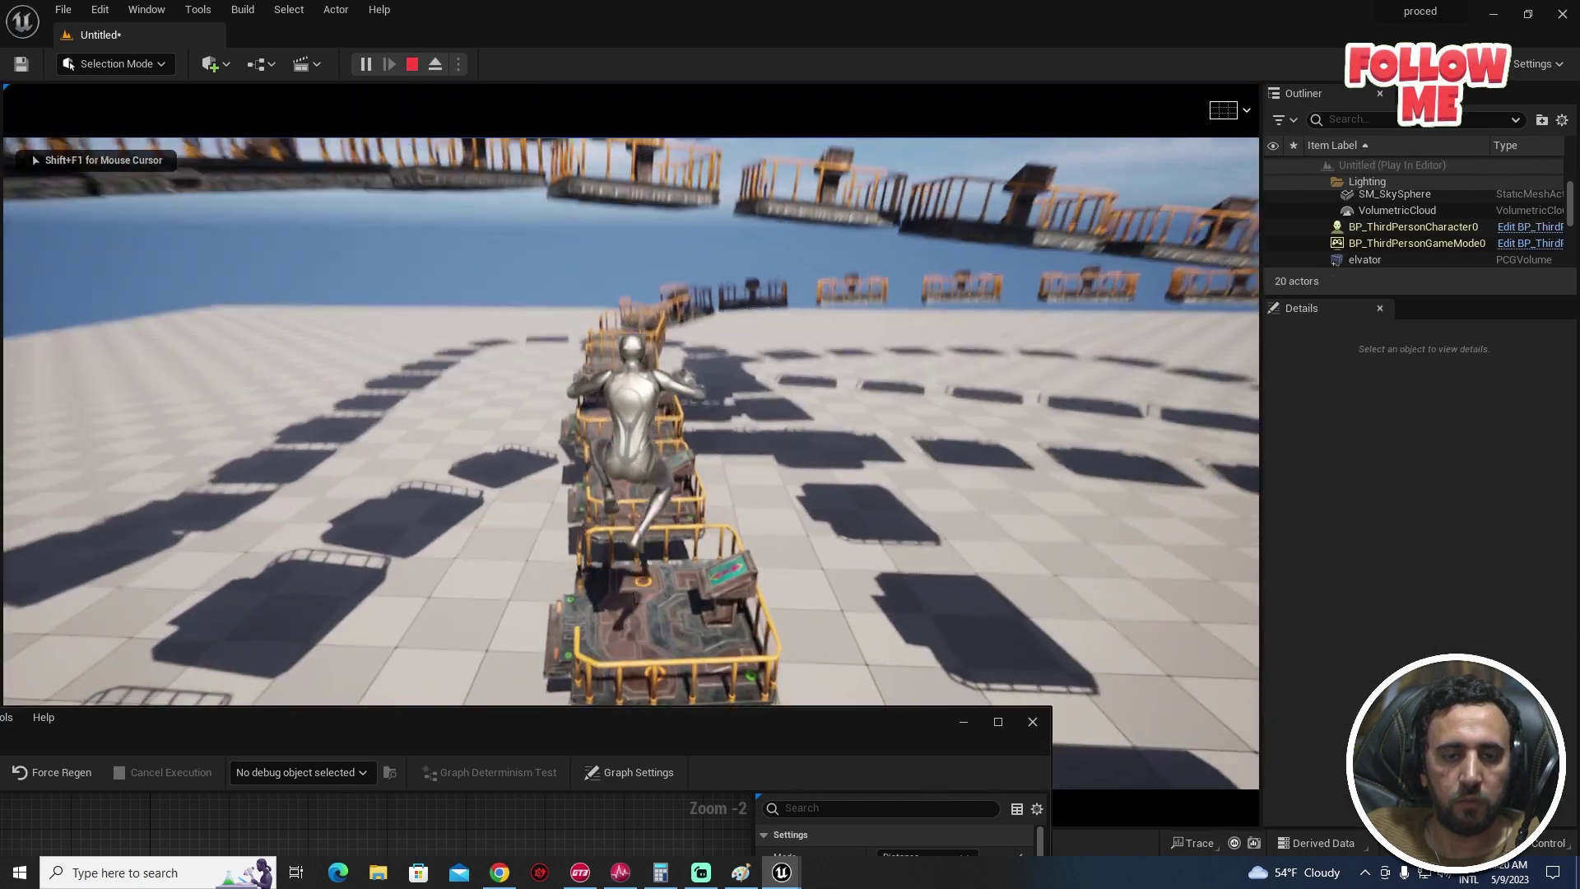
key(space)
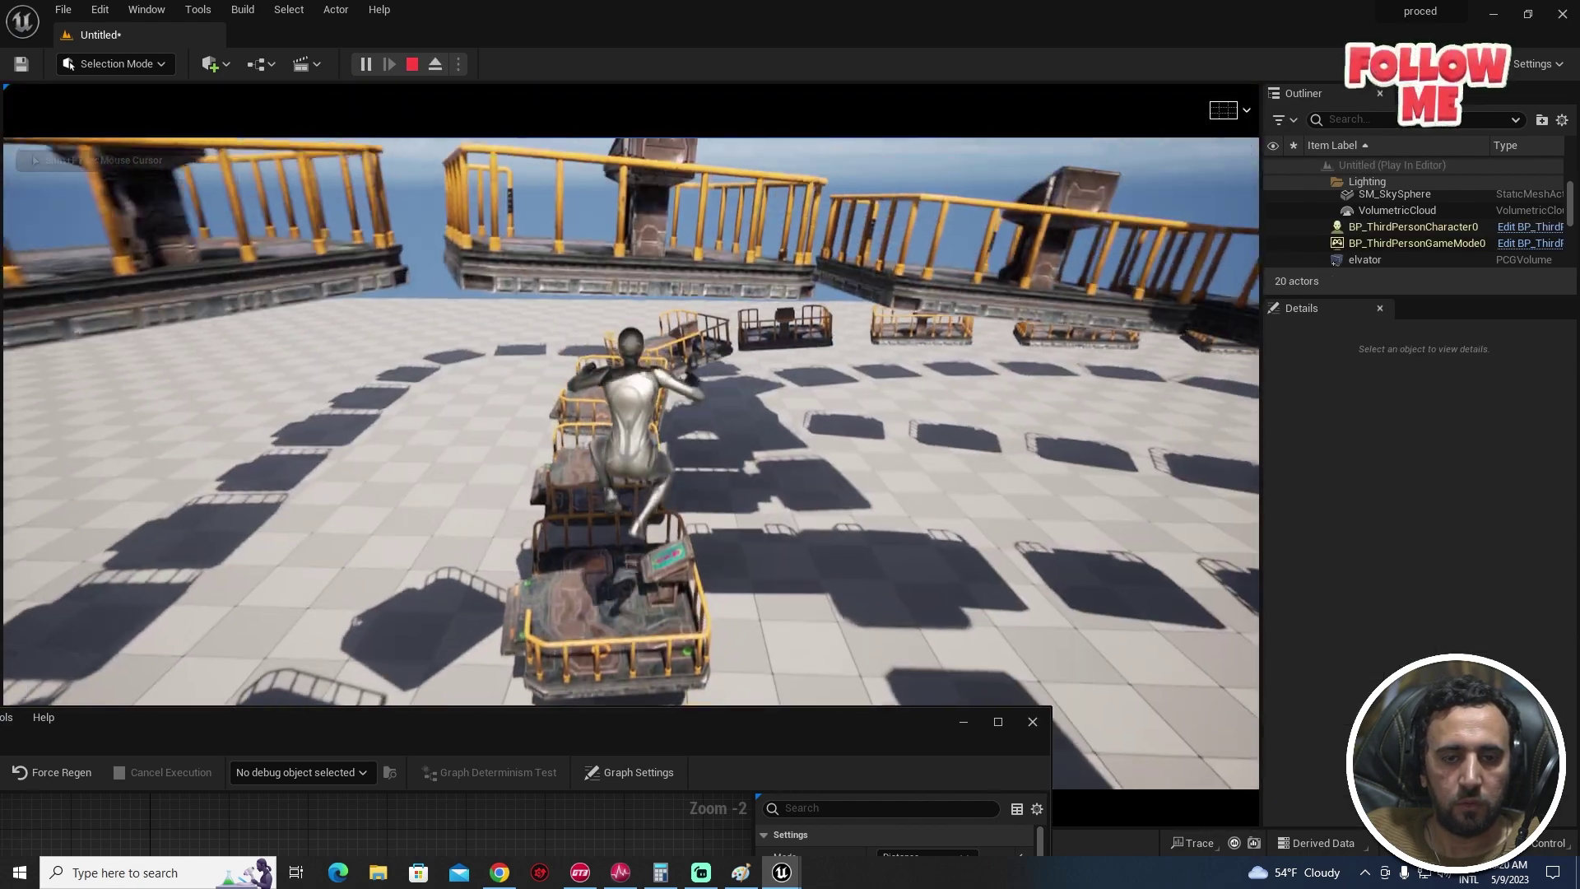
key(space)
key(space)
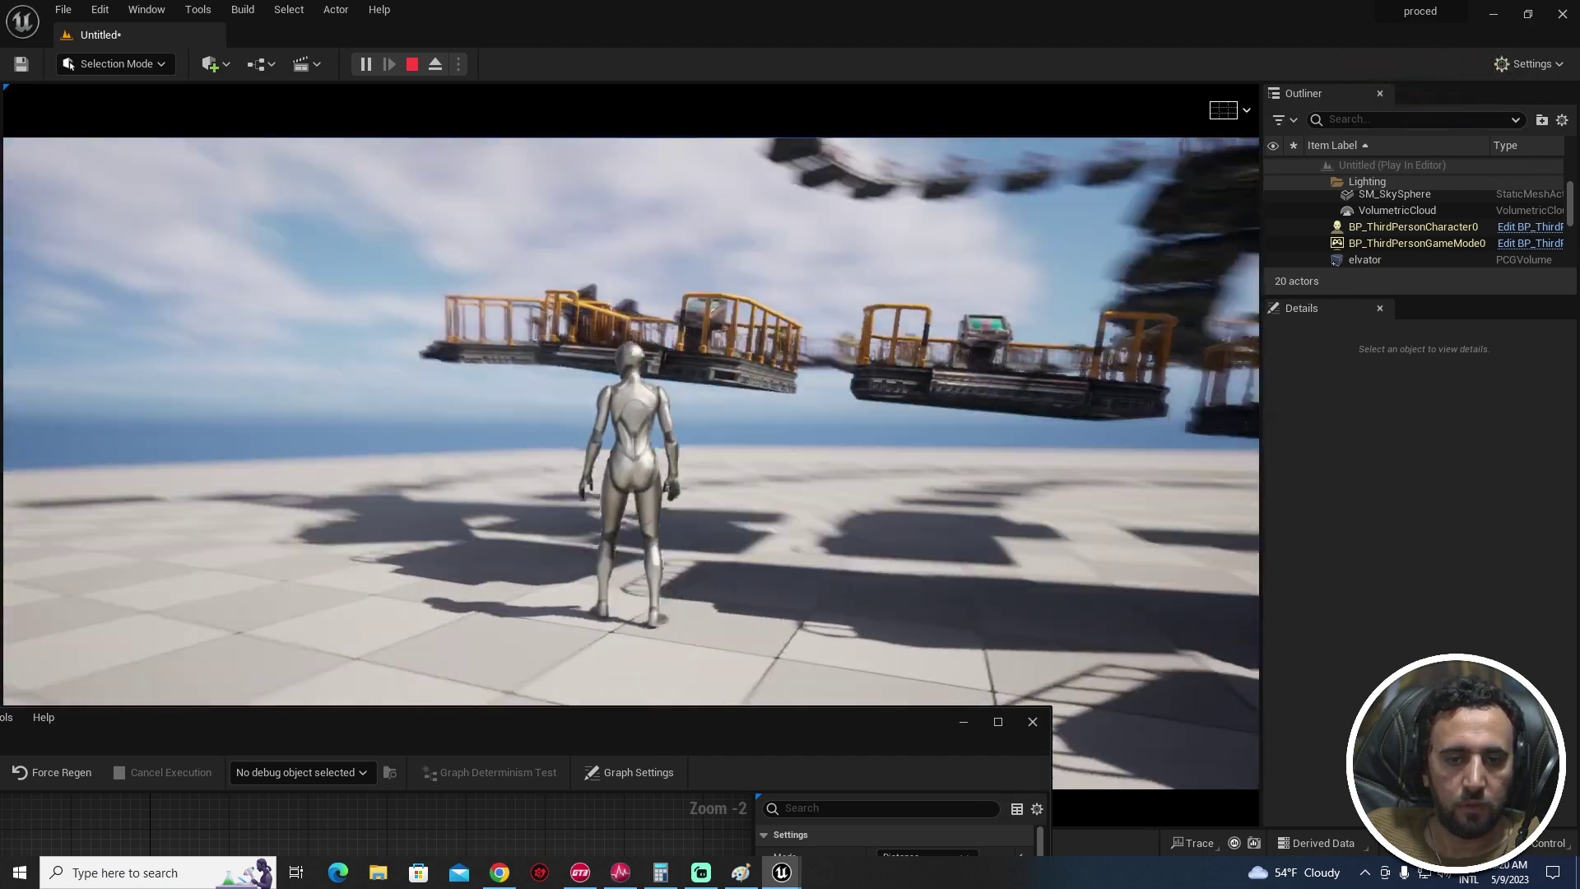
key(space)
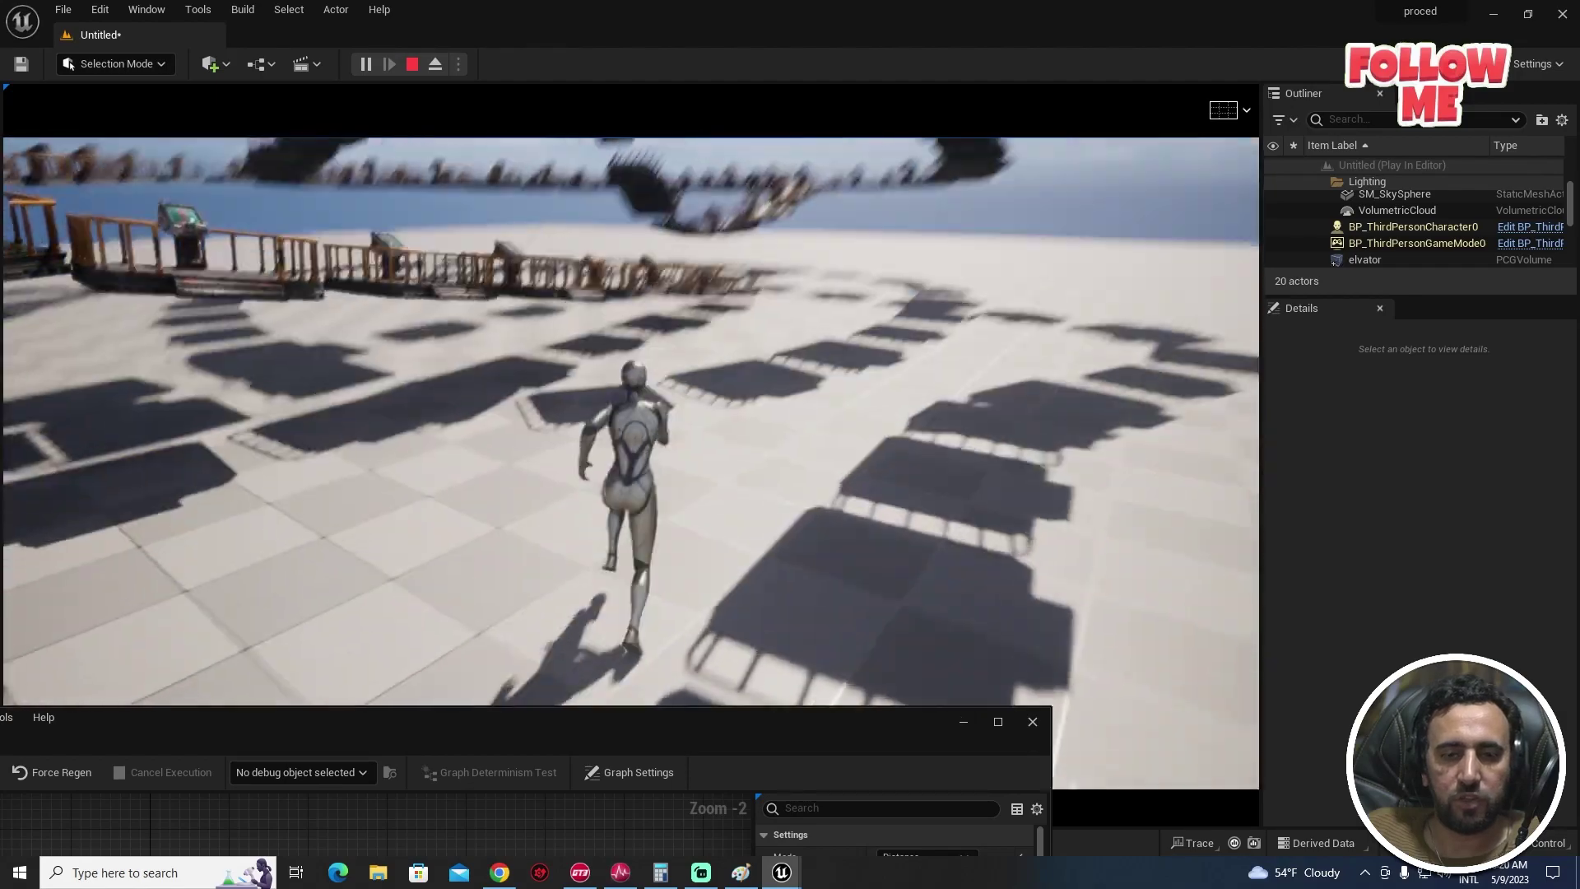
key(space)
key(Escape)
Step: Duplicate the elvator volume, raise the copy to about 540.9 on Z and rotate it about 35° around Z
right_drag(1181, 548, 1185, 658)
key(f)
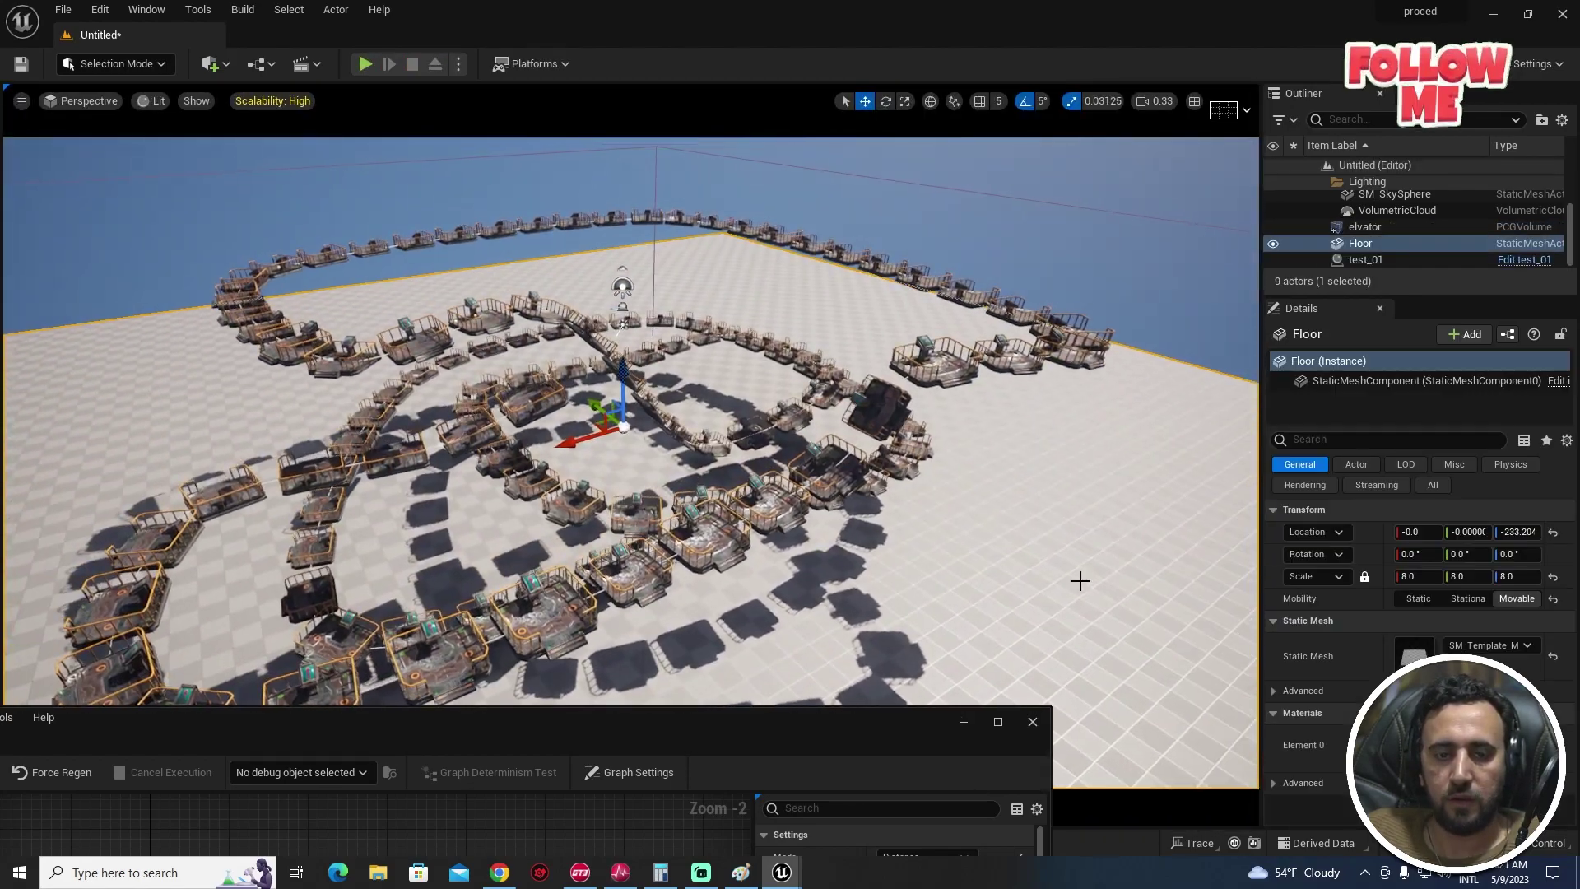
click(700, 540)
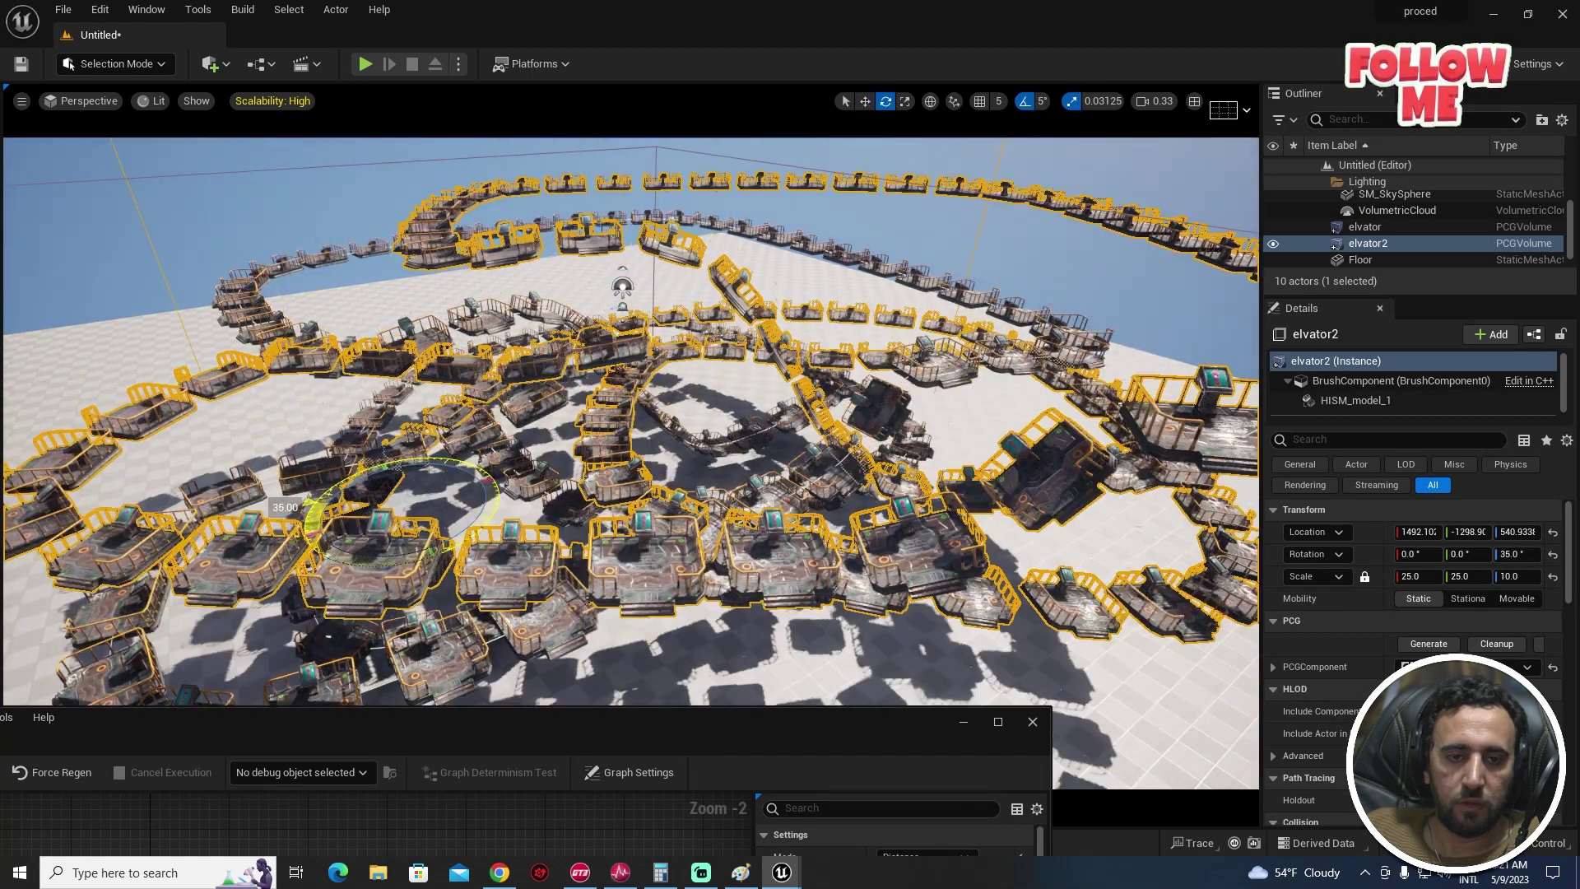
drag(391, 465, 367, 346)
right_drag(629, 422, 592, 370)
right_drag(576, 444, 530, 484)
click(530, 484)
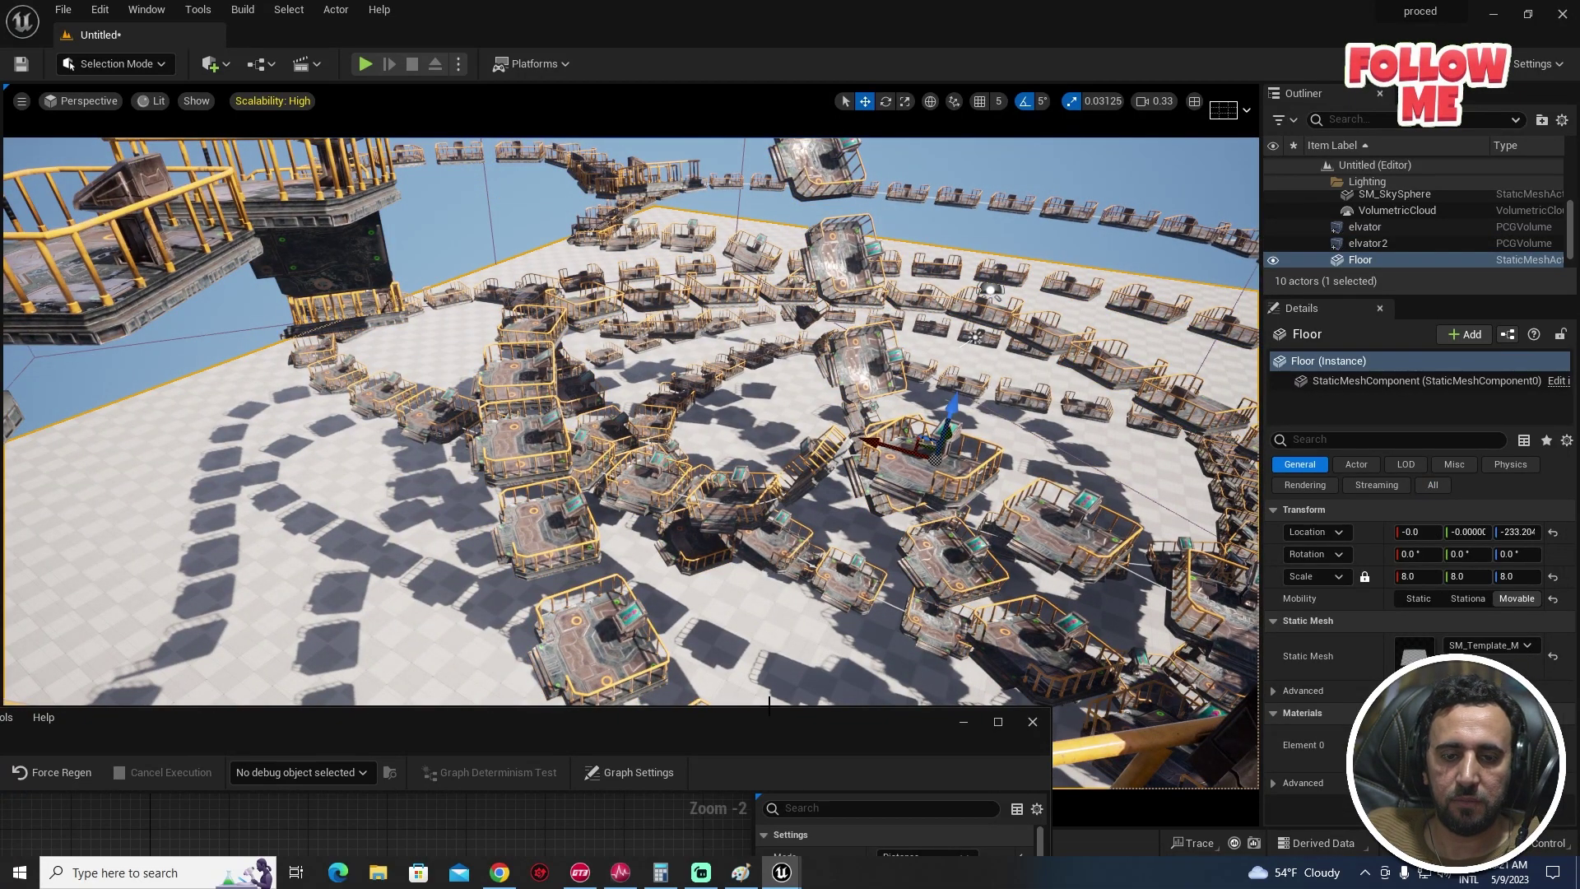
Step: Maximize the elvator graph and add a second mesh entry to the StaticMeshSpawner node
drag(769, 734, 1072, 183)
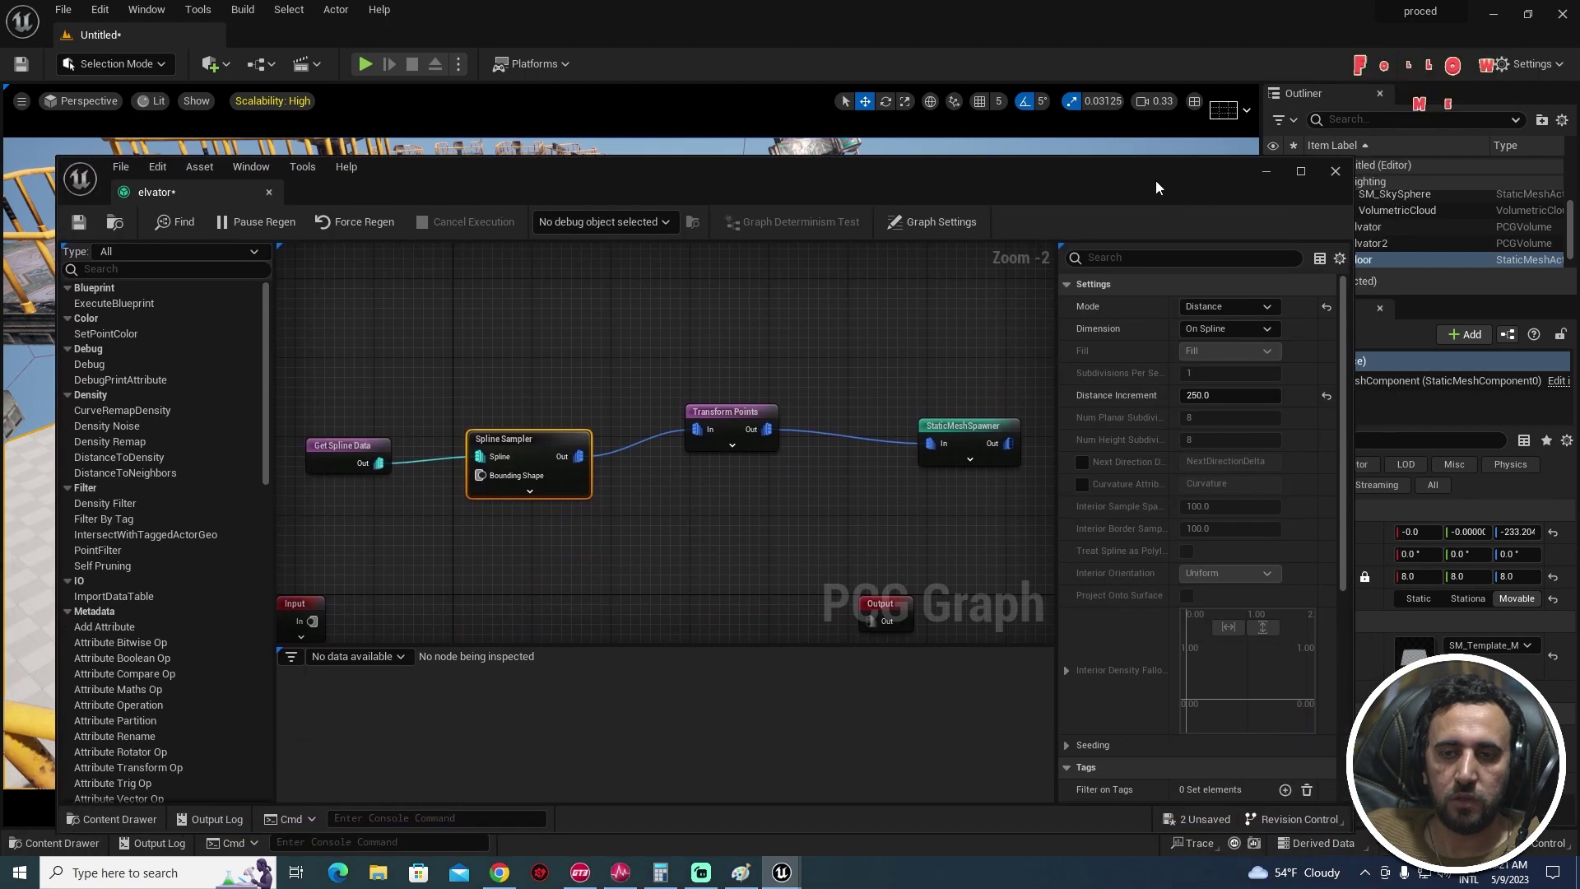
double_click(1157, 181)
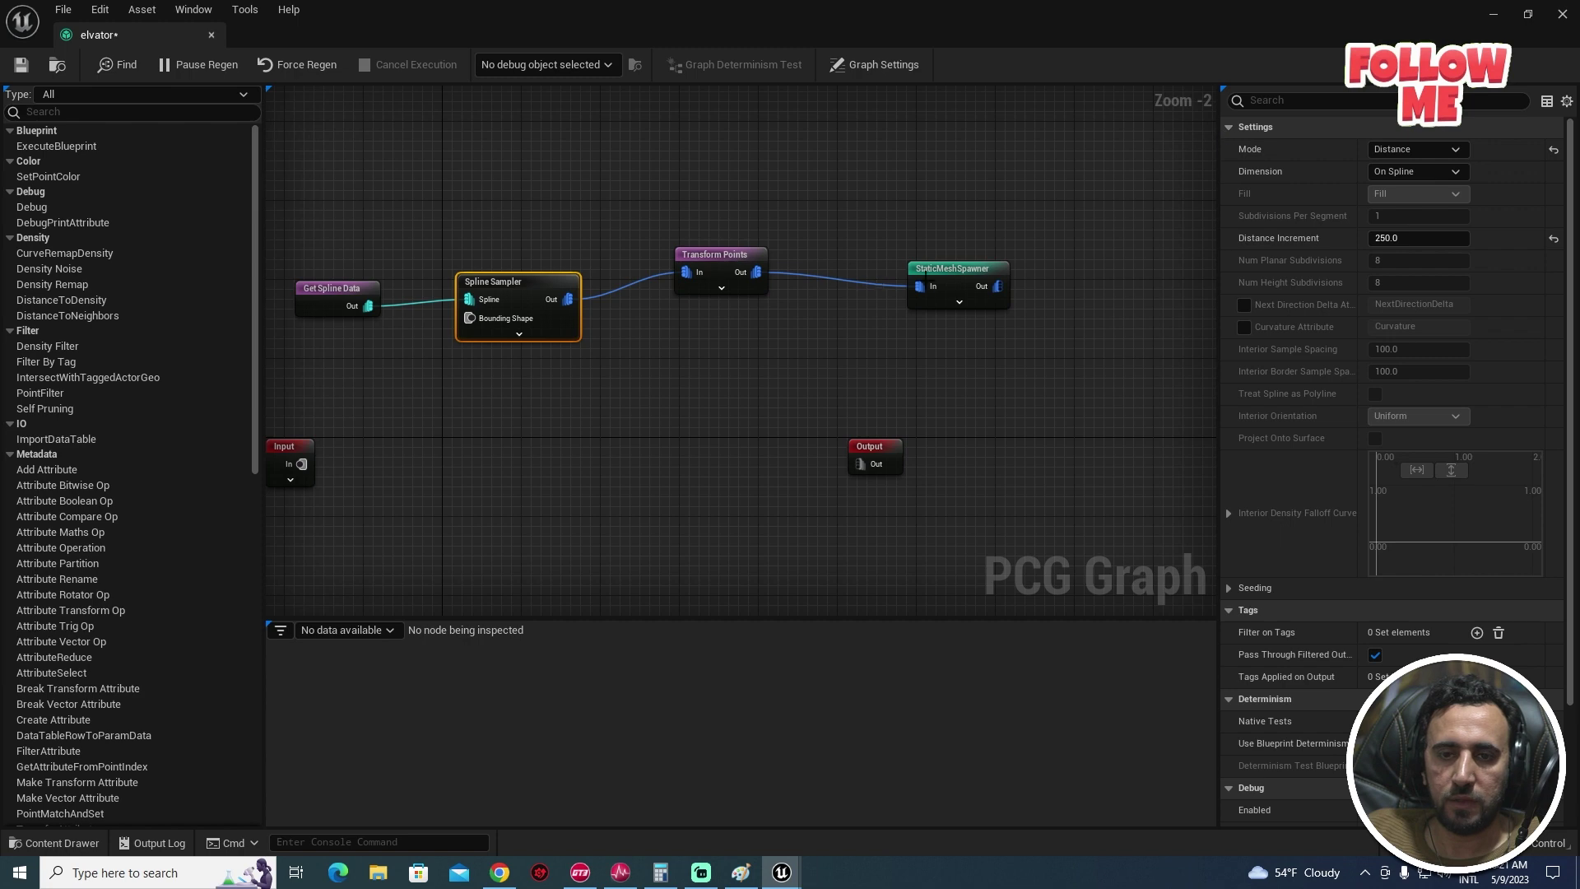
click(927, 274)
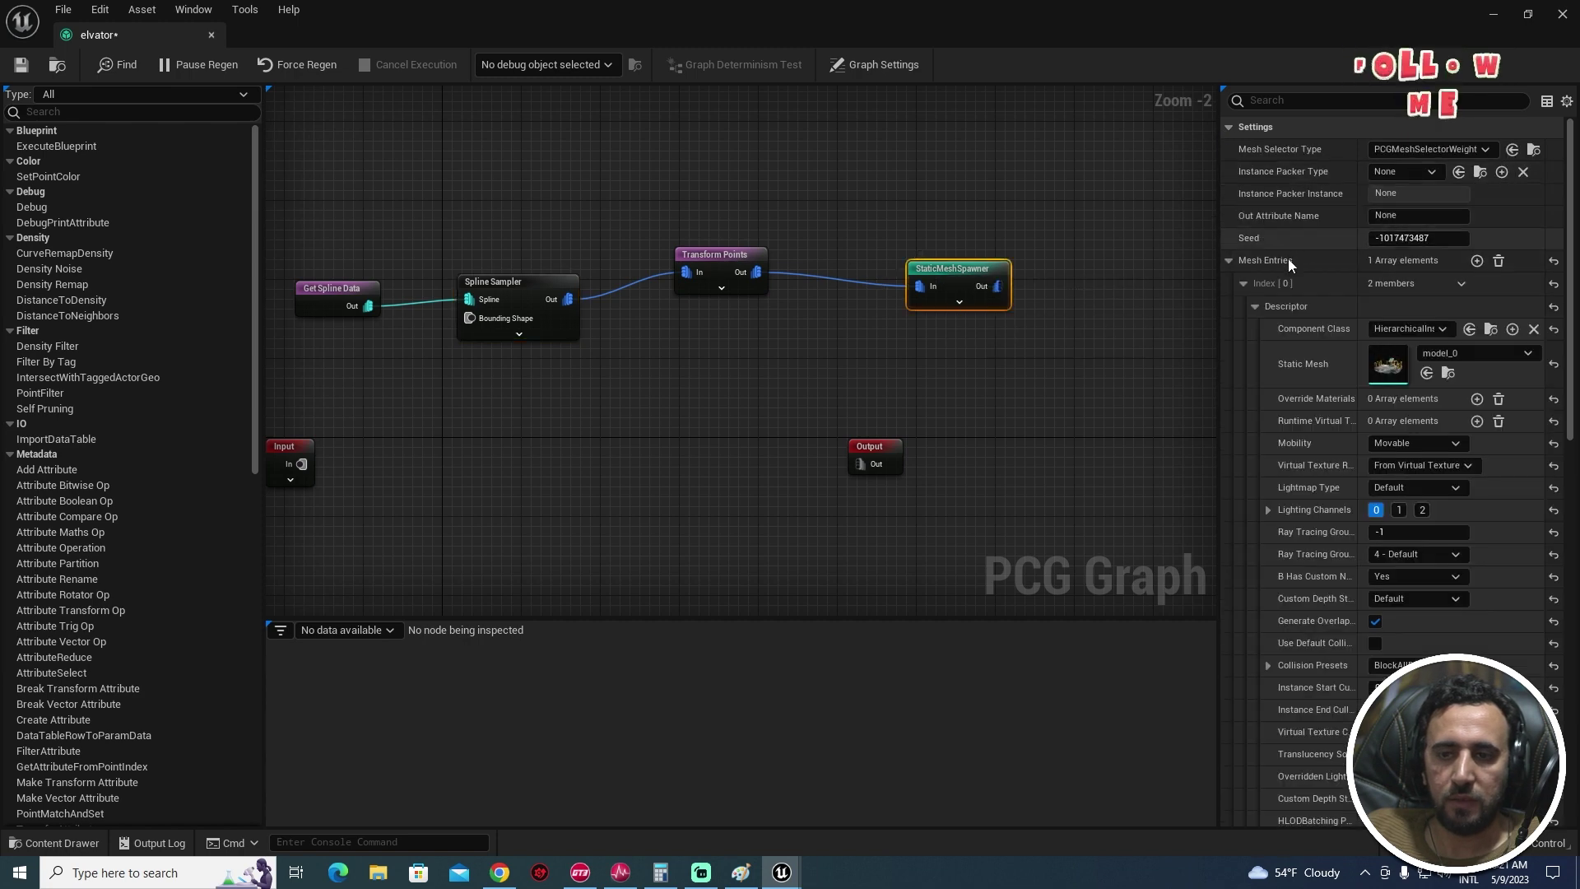
click(1244, 283)
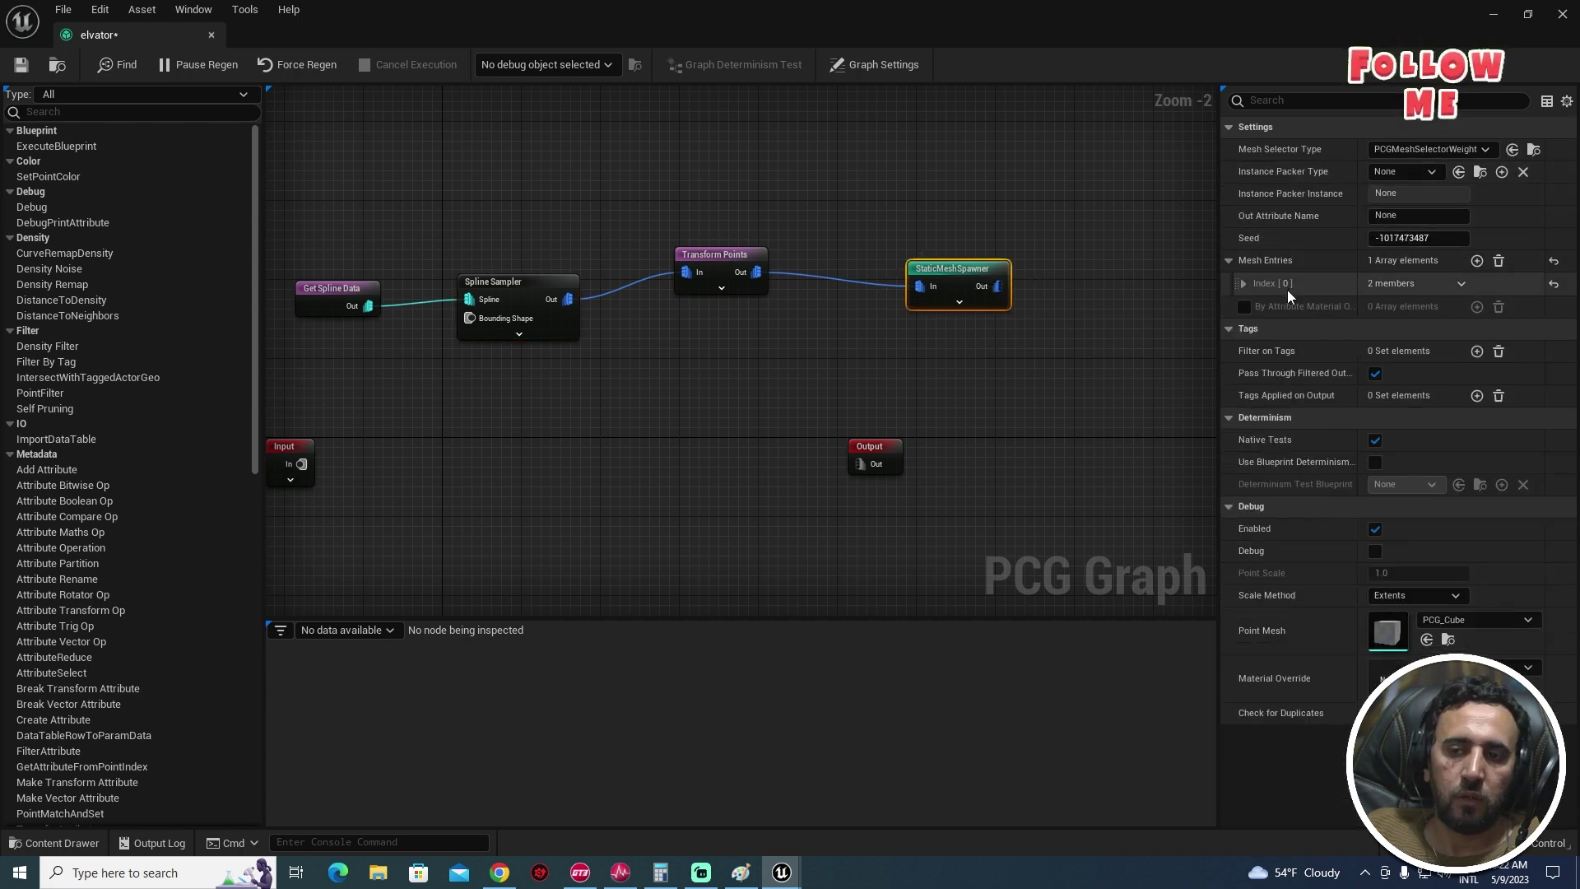
click(1476, 261)
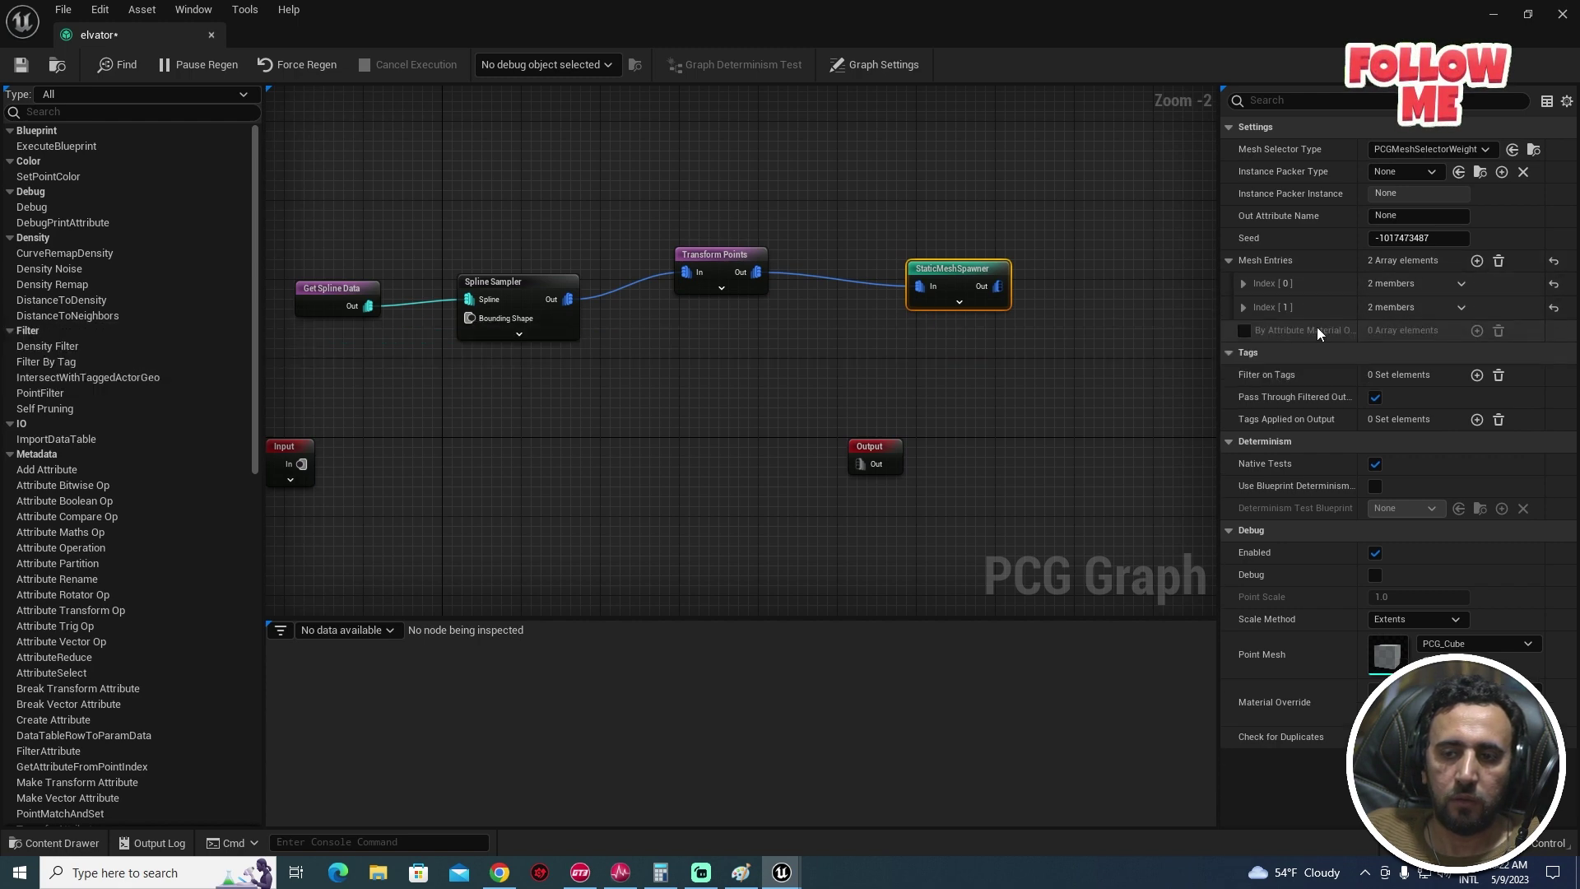
Step: Copy the model_0 static mesh from the first mesh entry and paste it into the second entry's Static Mesh
click(1258, 286)
click(1256, 307)
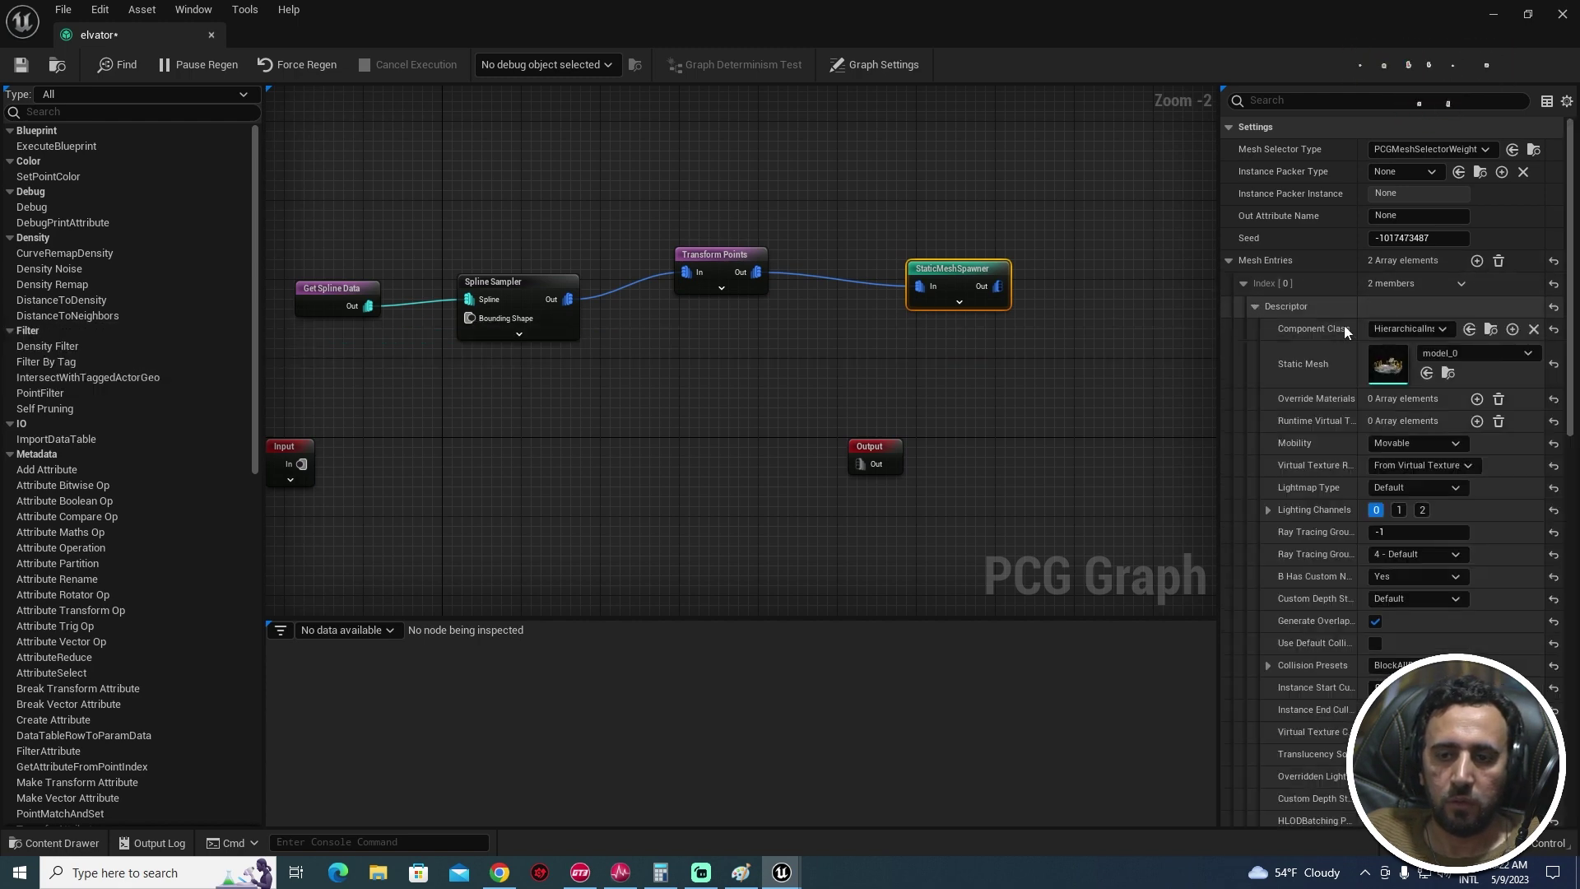
right_click(1450, 354)
click(1483, 367)
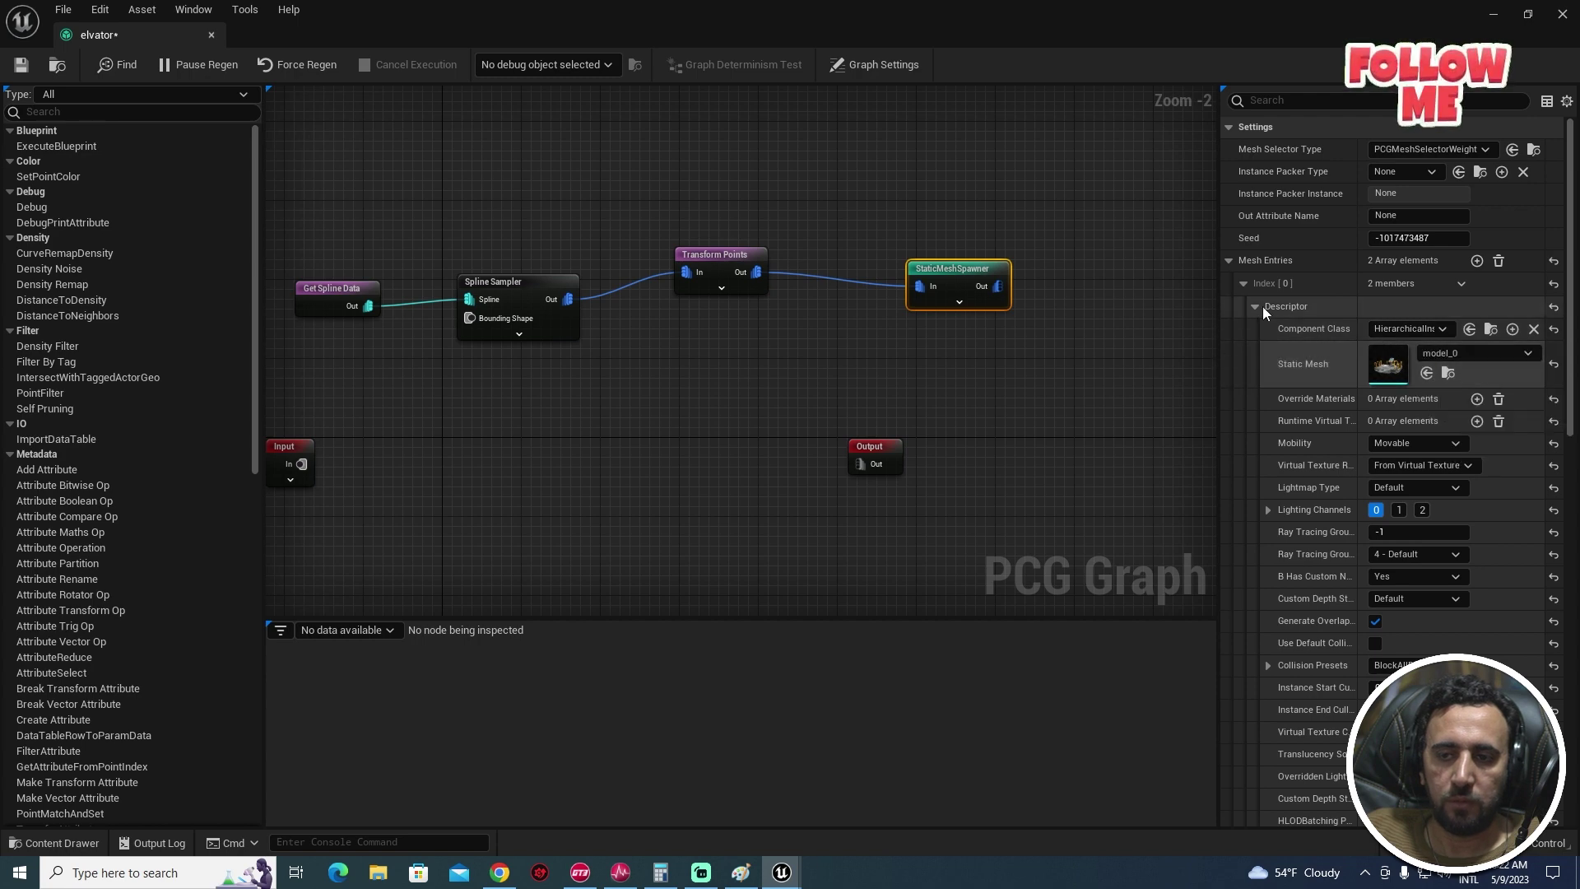
click(1243, 284)
click(1243, 307)
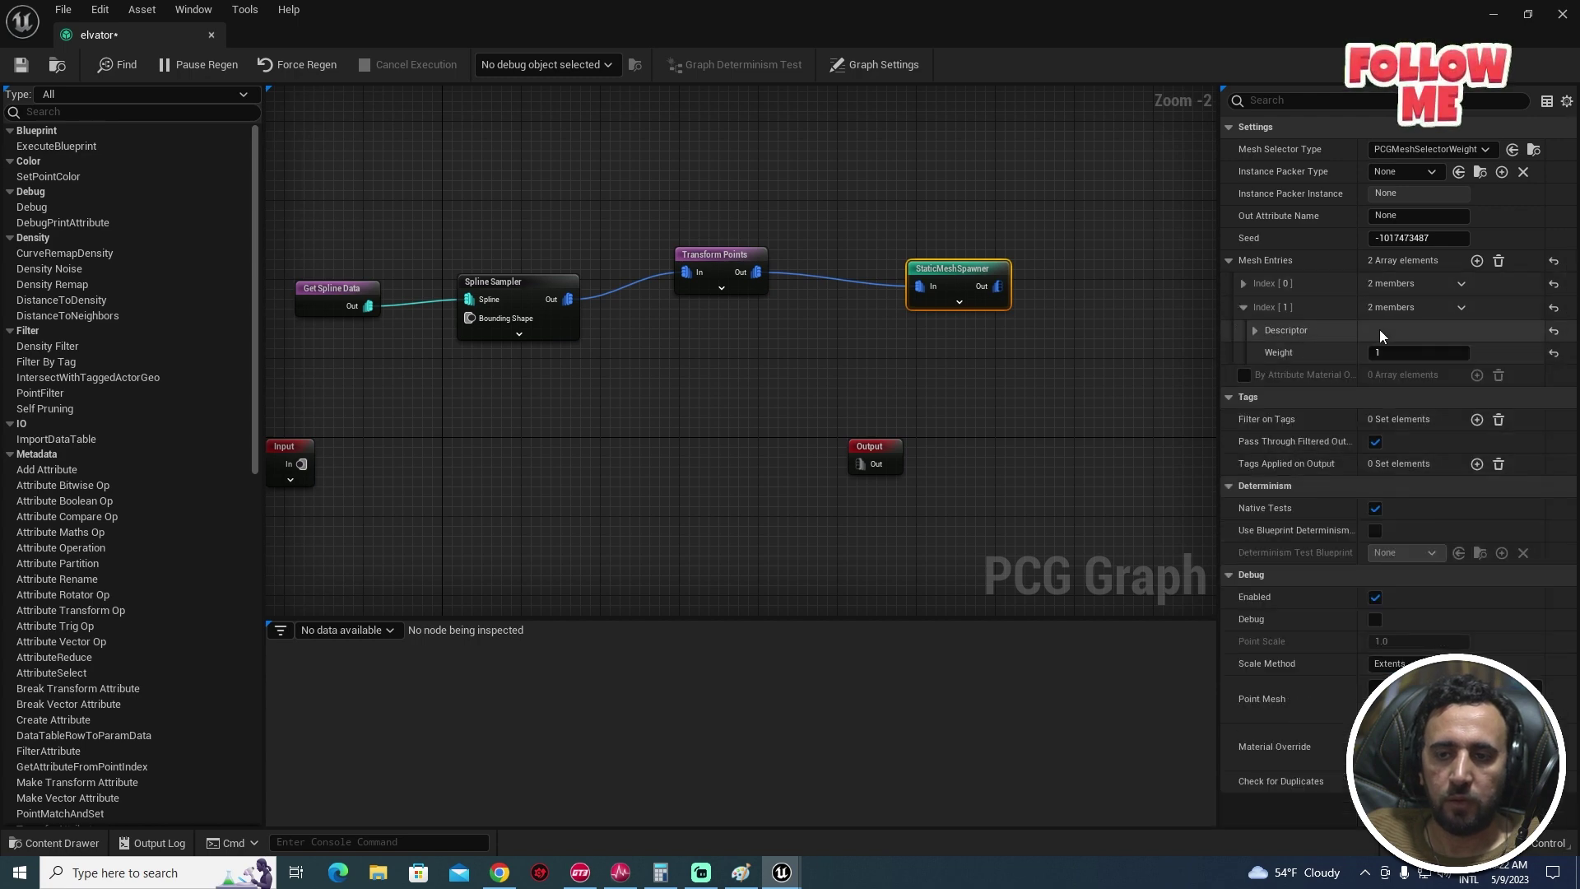
click(1256, 330)
right_click(1451, 380)
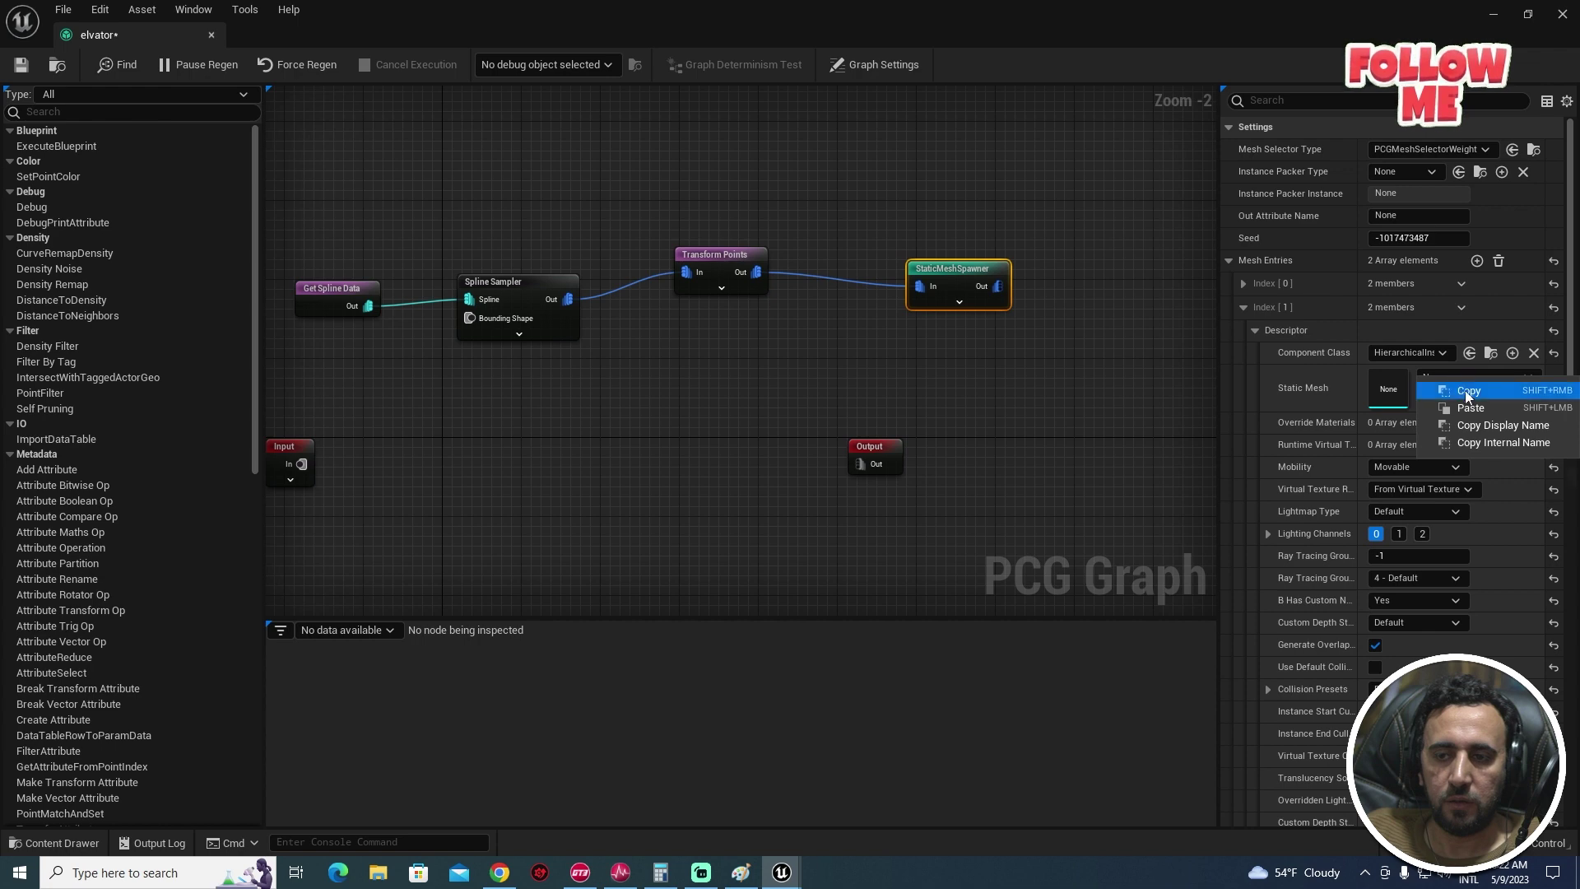
click(1471, 409)
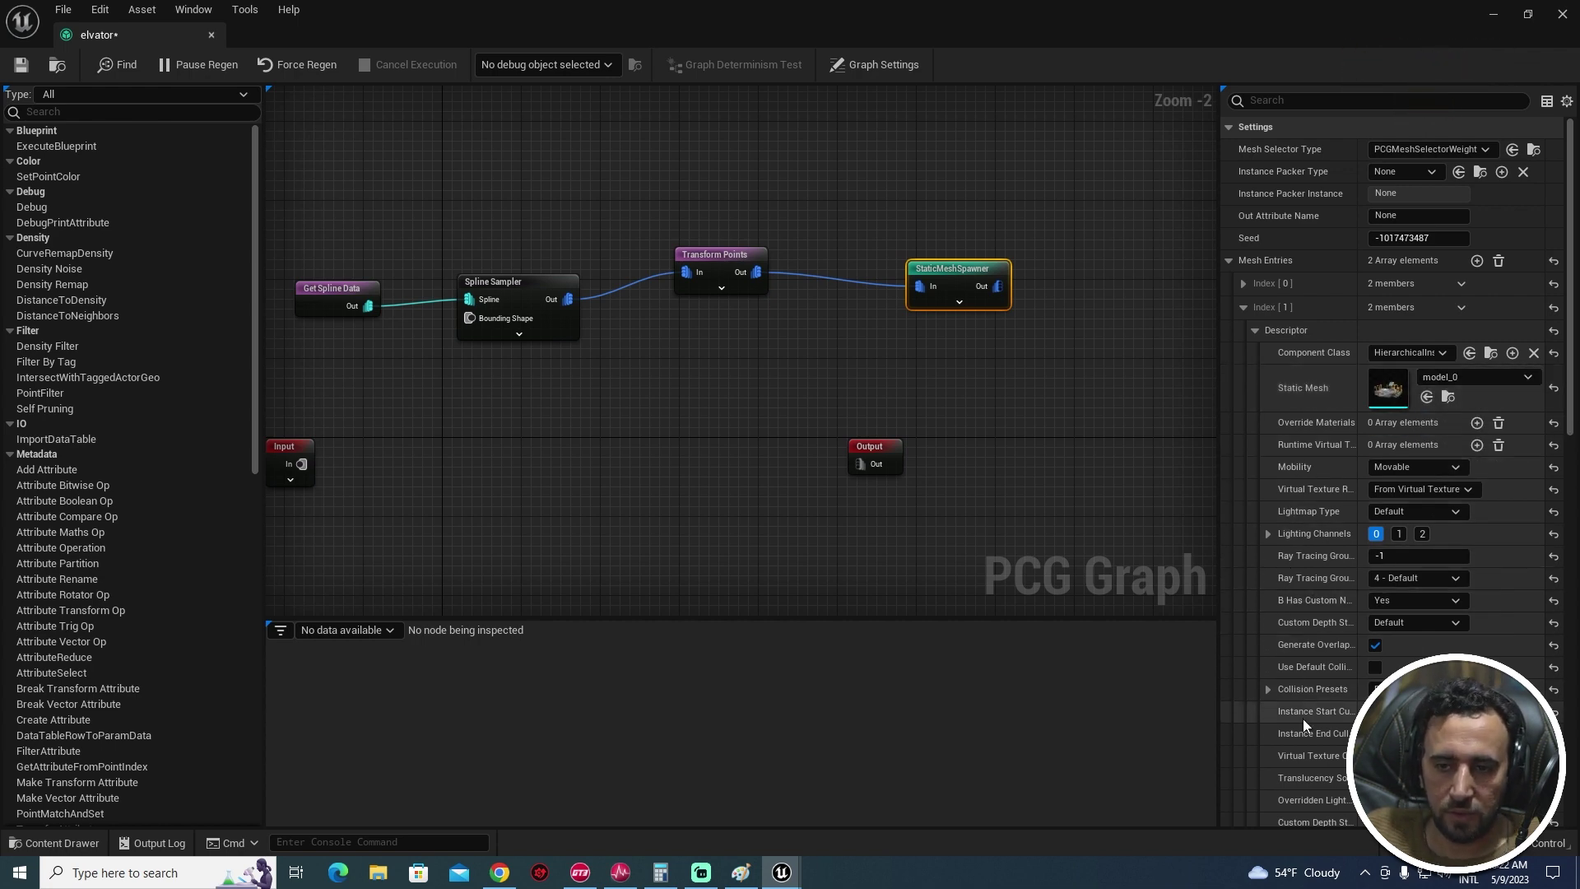
Step: Add an override material to the second mesh entry, set it to AdvancedFlag, and uncover the level viewport to check the platforms
scroll(1267, 576, down, 2)
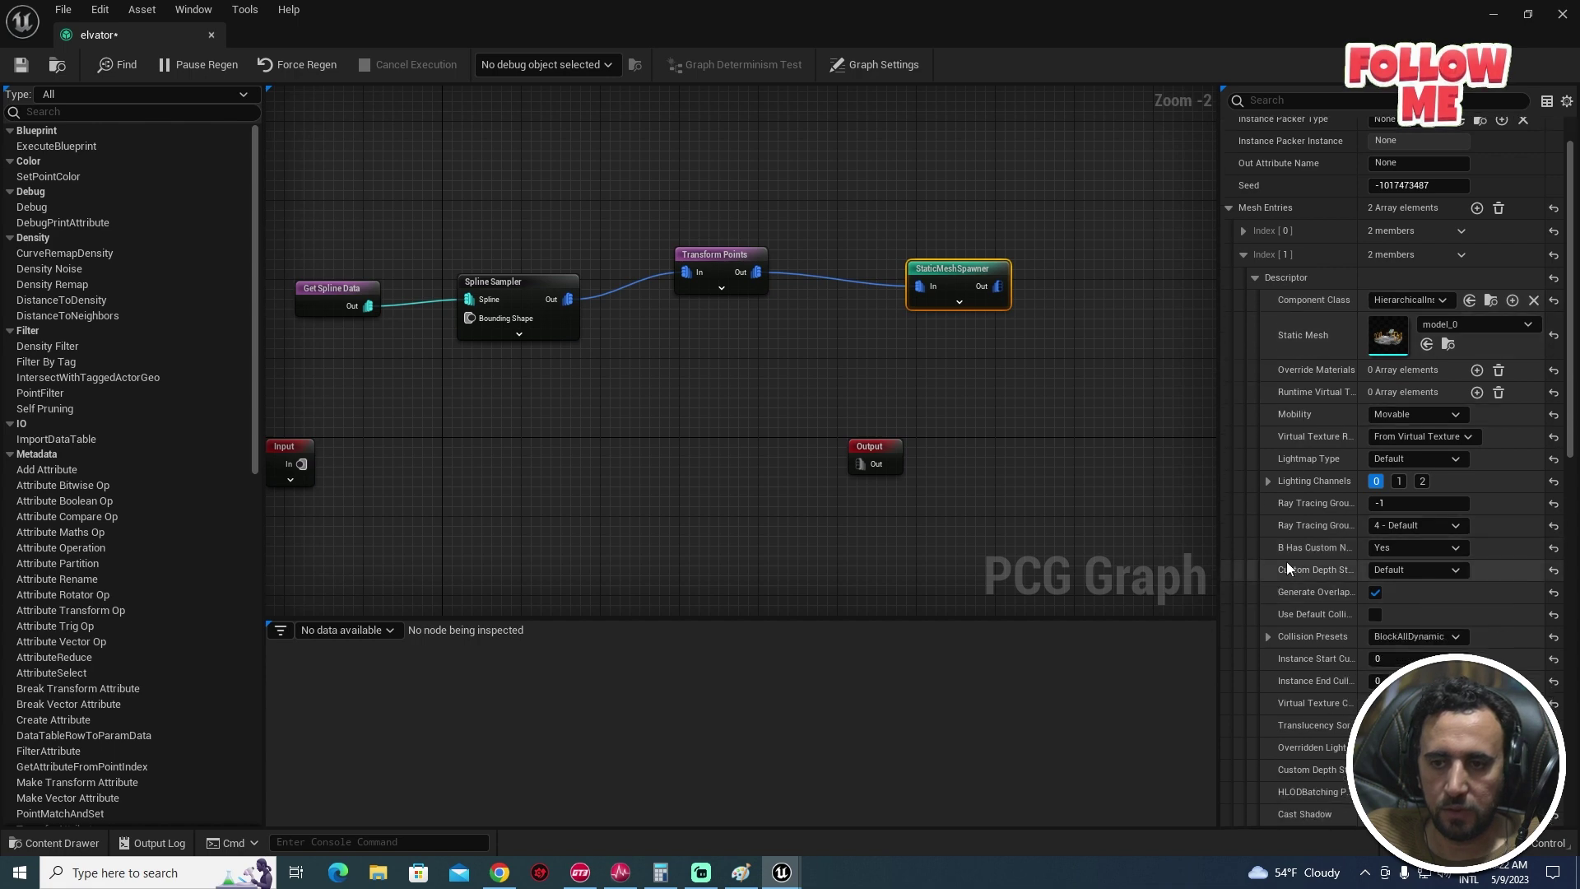
scroll(1288, 568, down, 6)
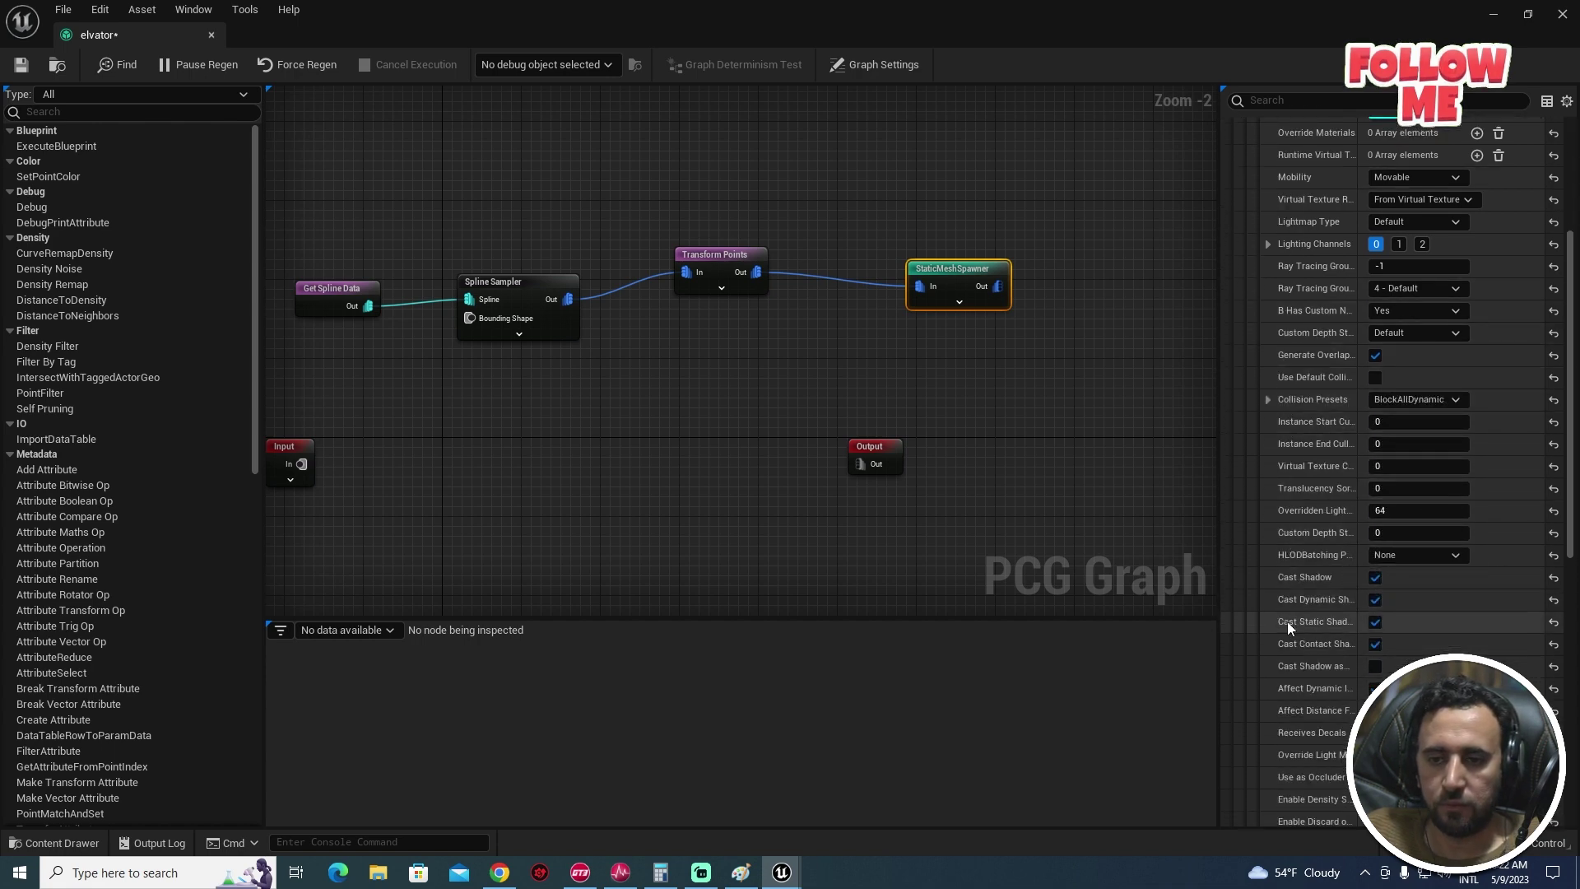
scroll(1292, 626, up, 5)
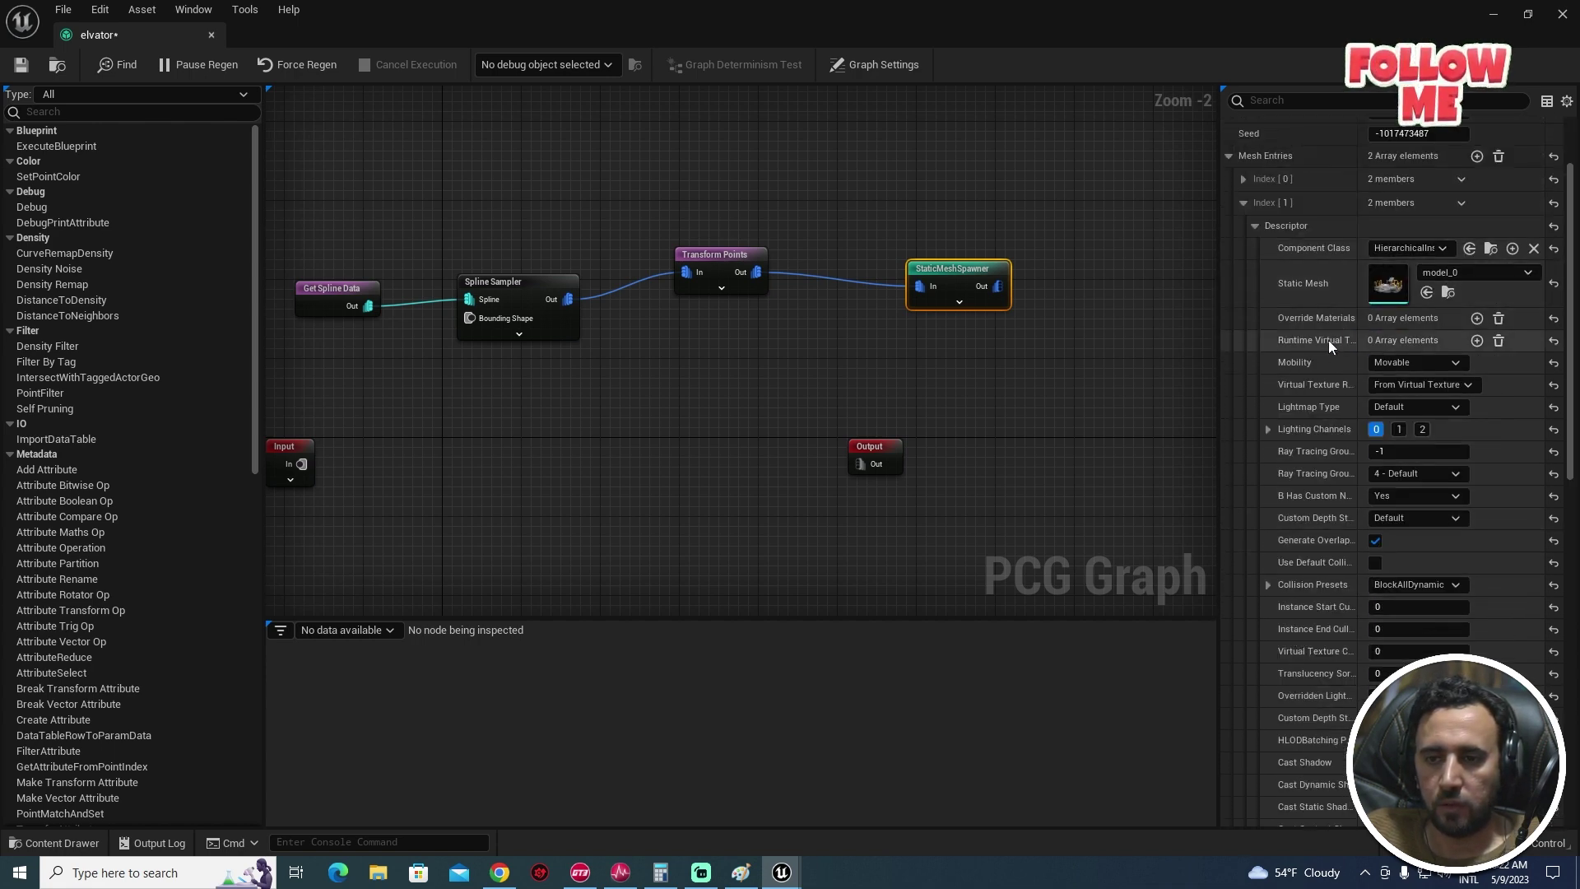
click(1477, 319)
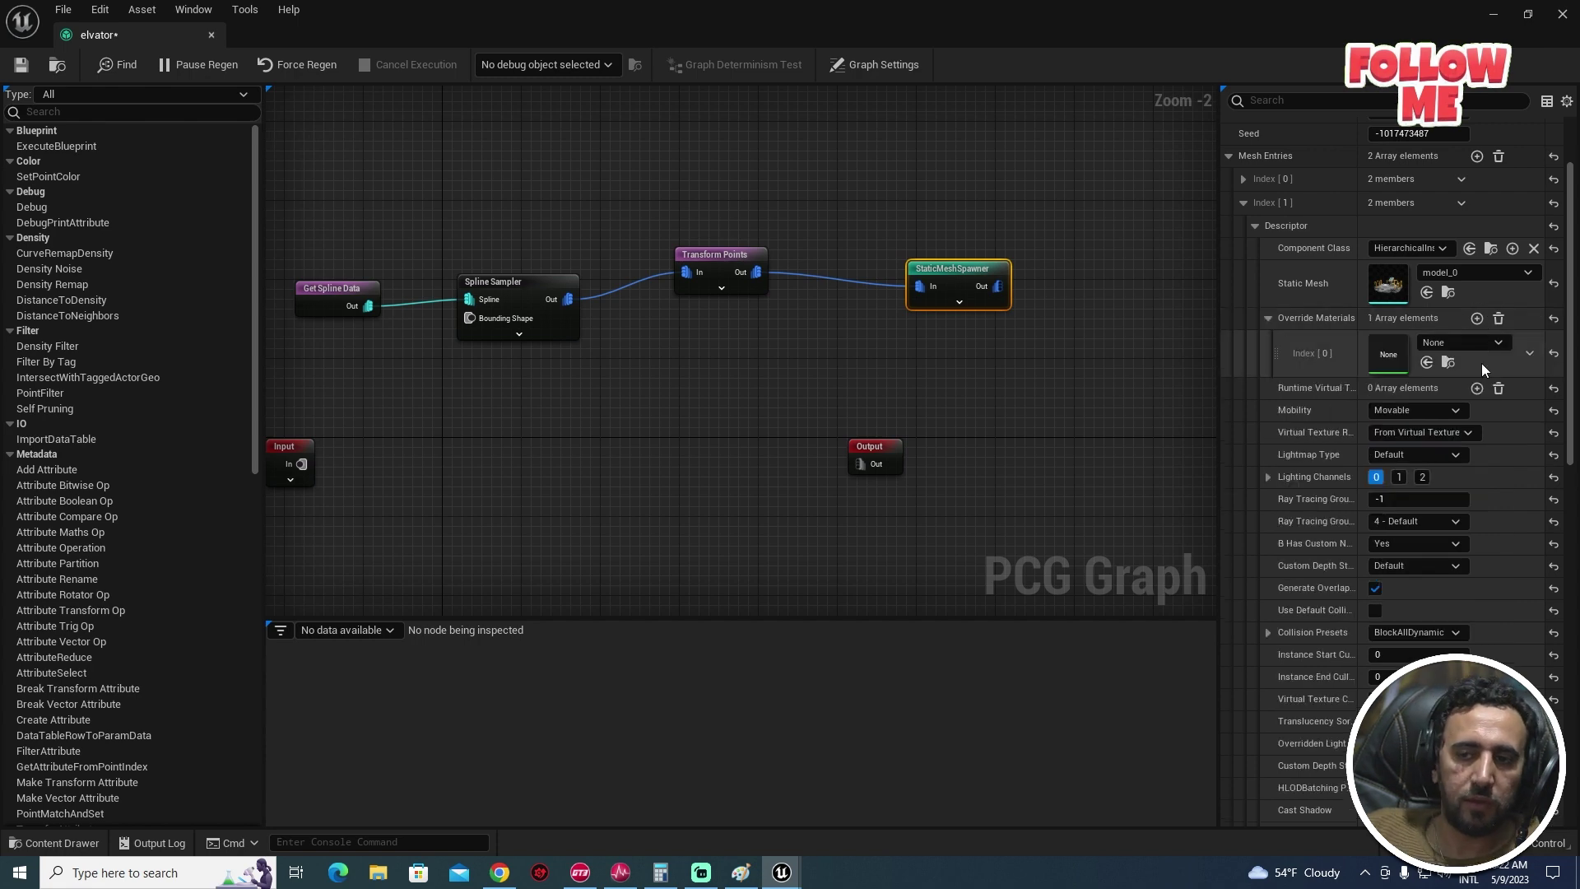
click(1461, 346)
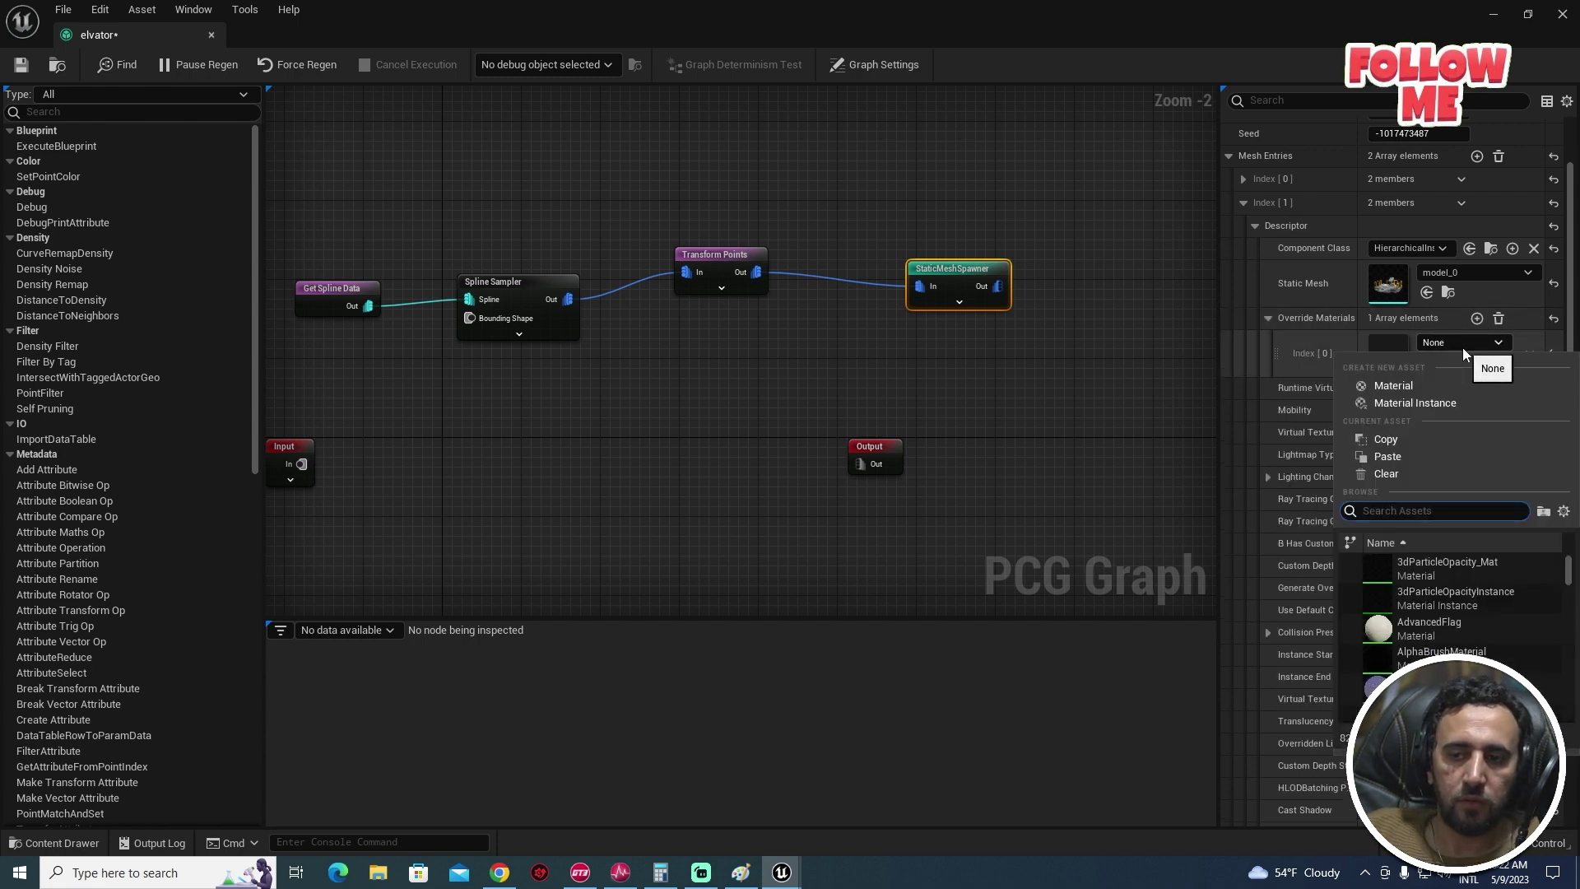
click(1426, 626)
drag(969, 23, 741, 615)
right_drag(806, 510, 767, 629)
drag(767, 629, 910, 410)
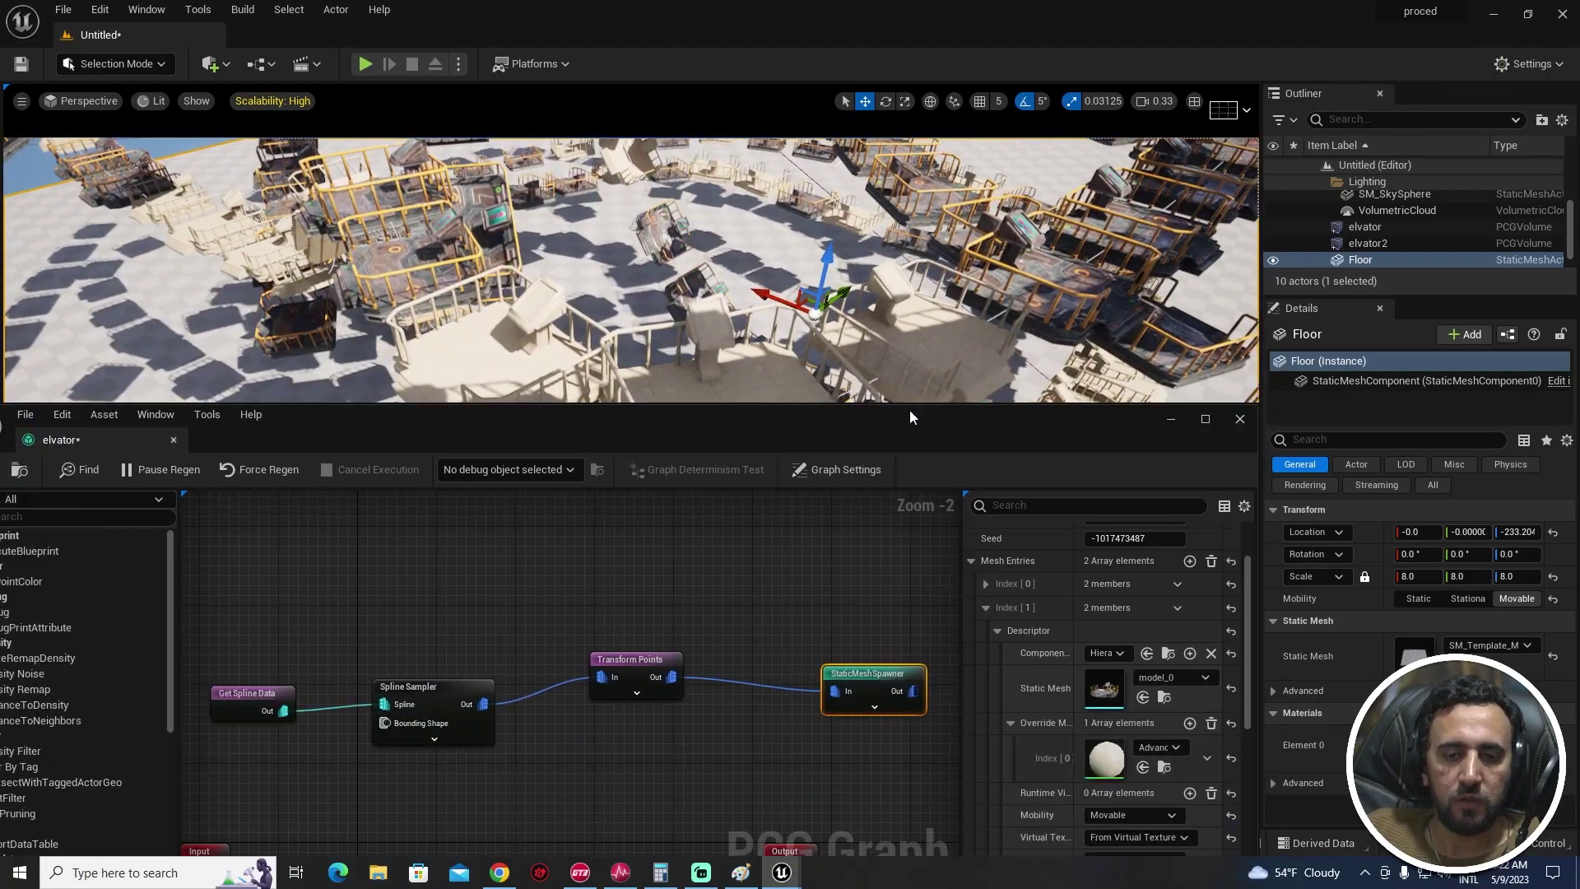
Step: Maximize the elvator graph again and add a third mesh entry that uses the model_0 static mesh
double_click(910, 410)
click(1255, 226)
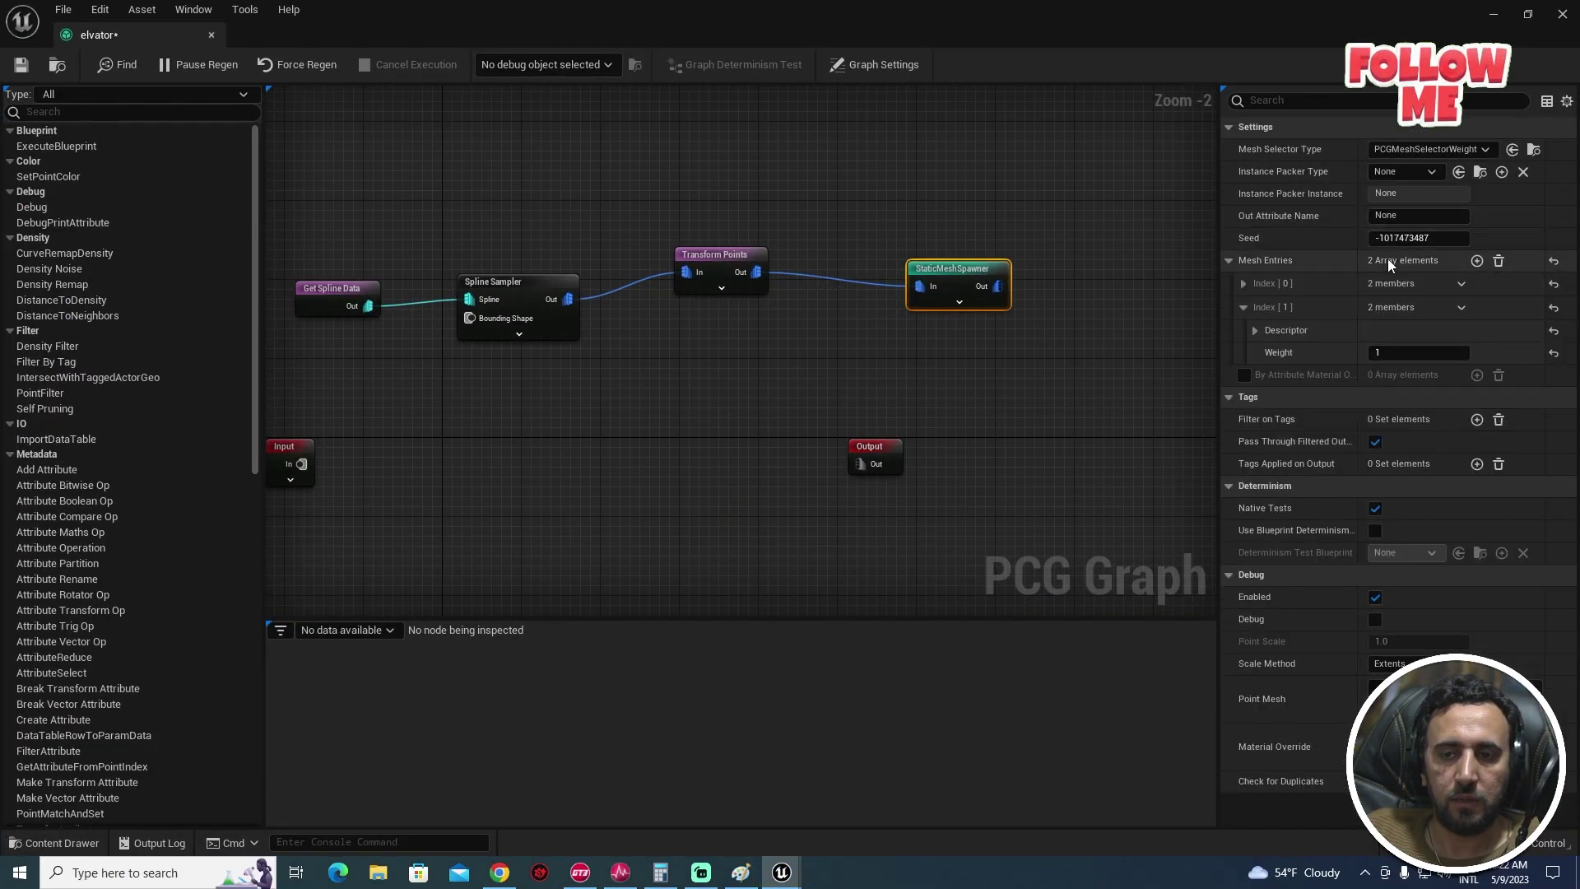
click(1243, 308)
click(1244, 307)
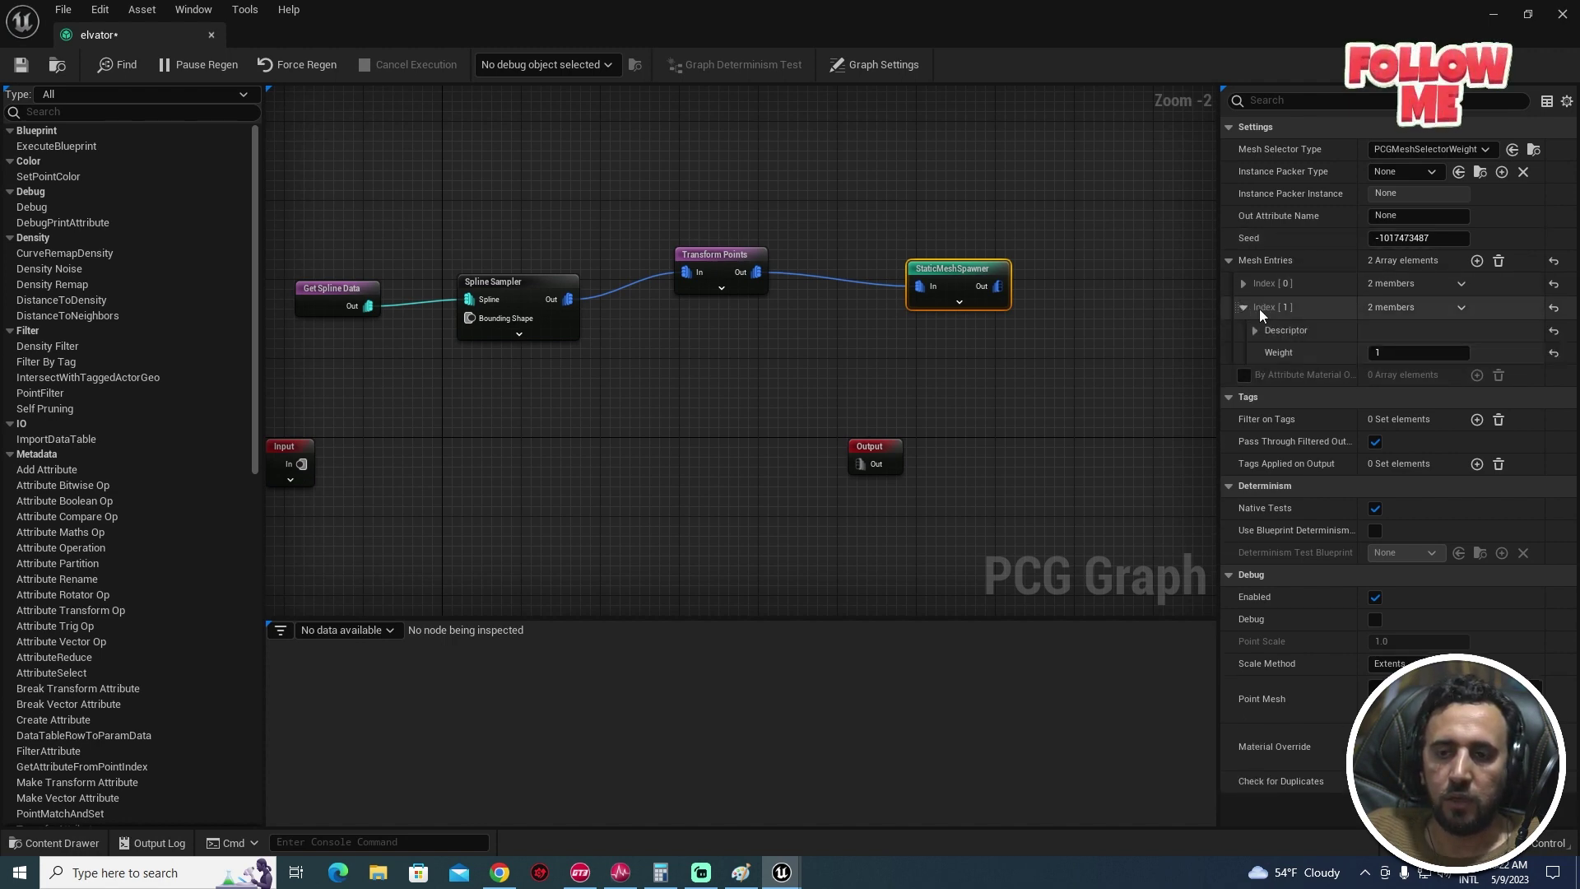
click(1477, 260)
click(1243, 376)
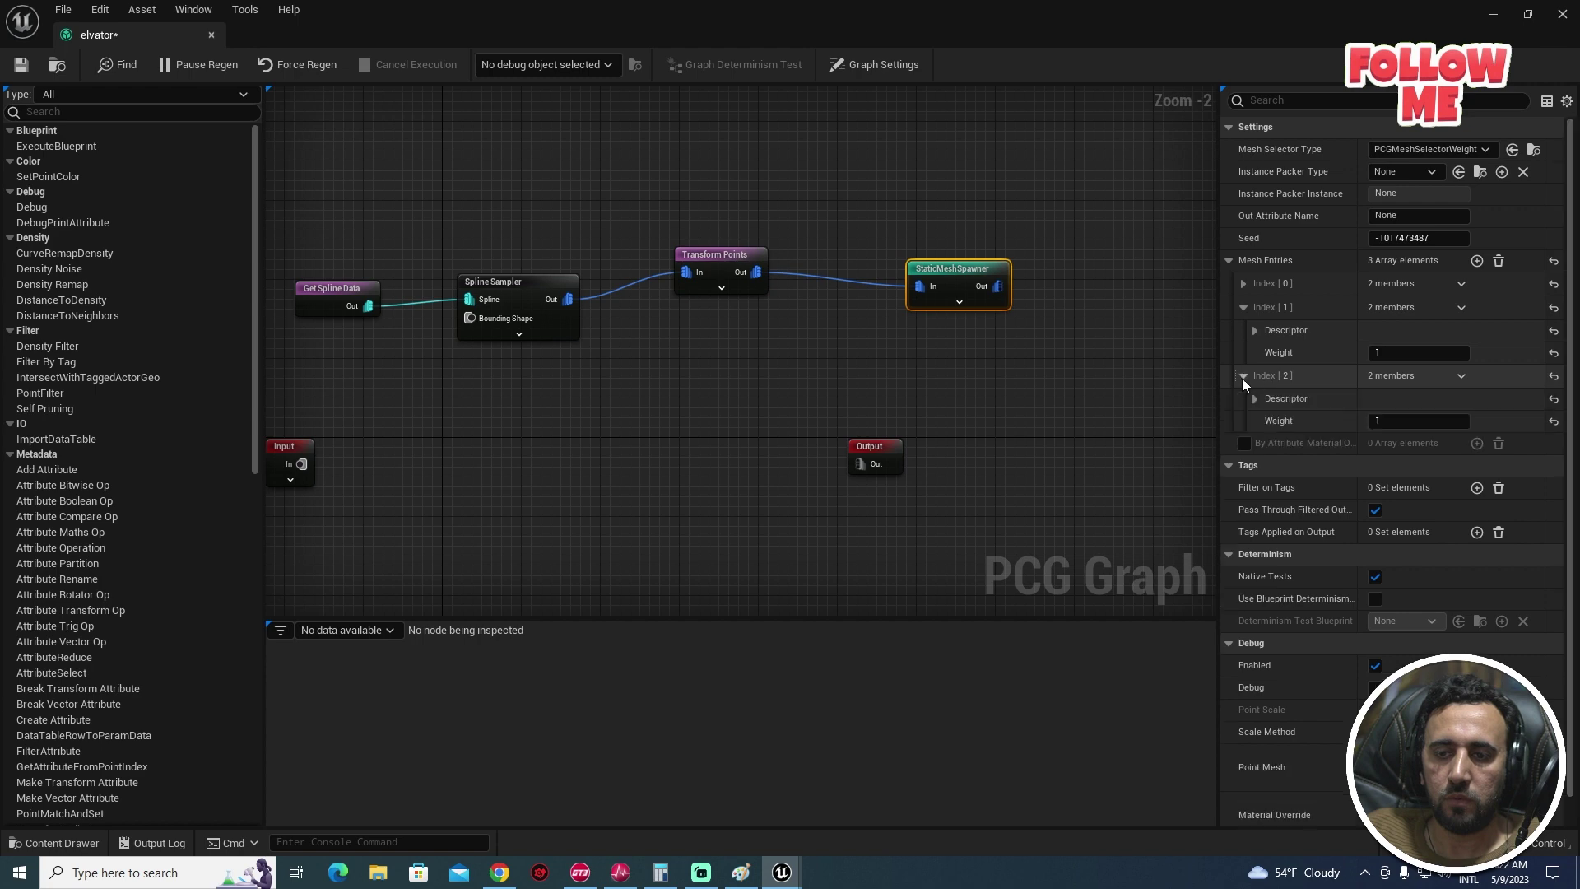
click(1255, 399)
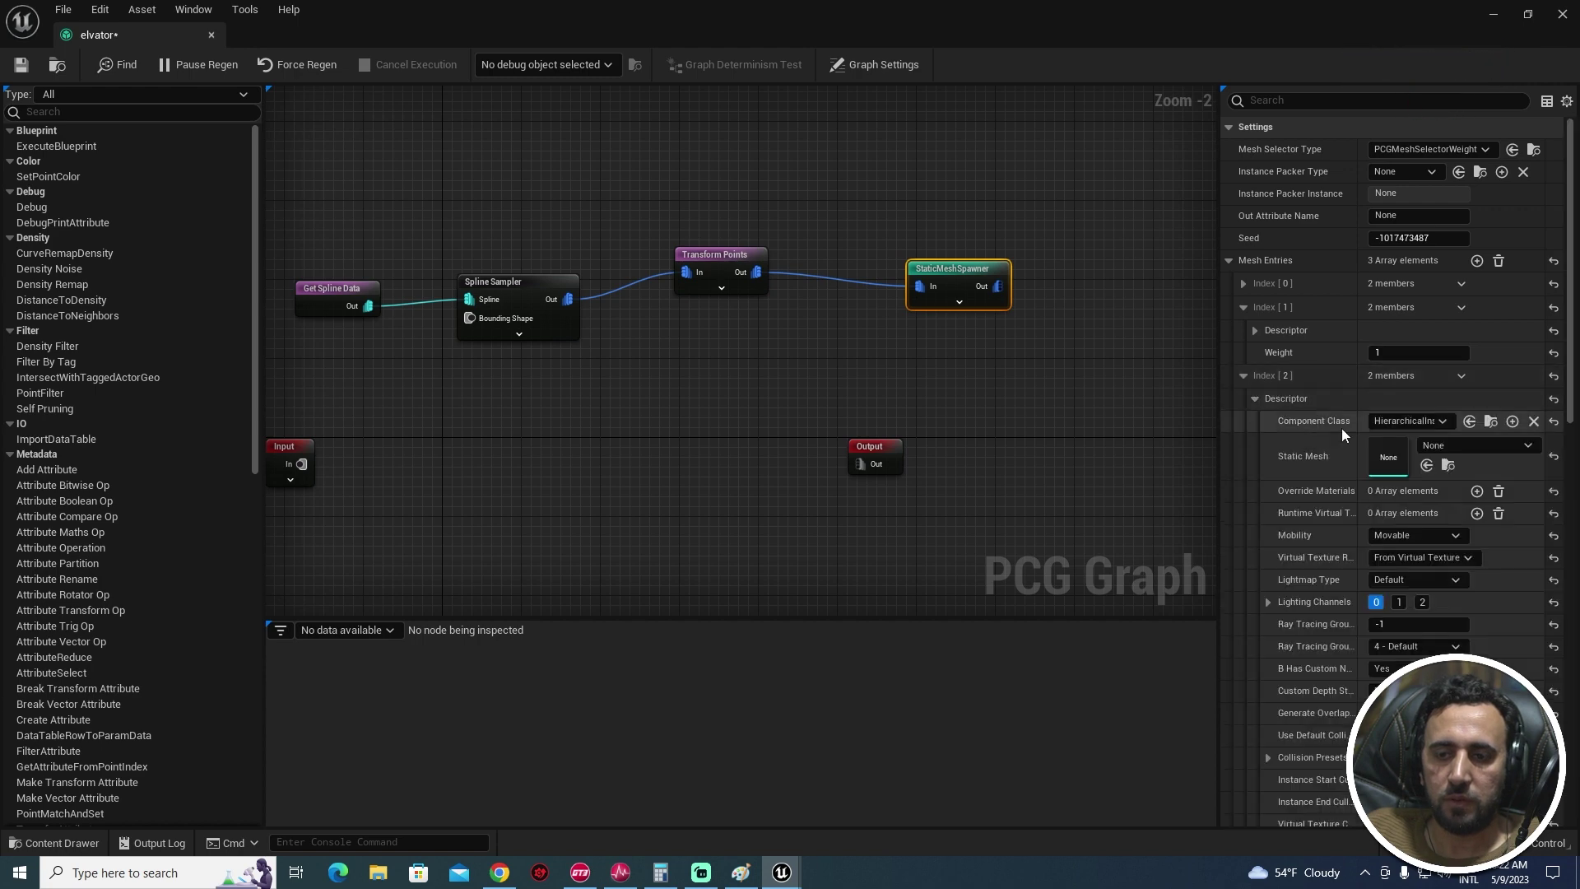
click(1475, 446)
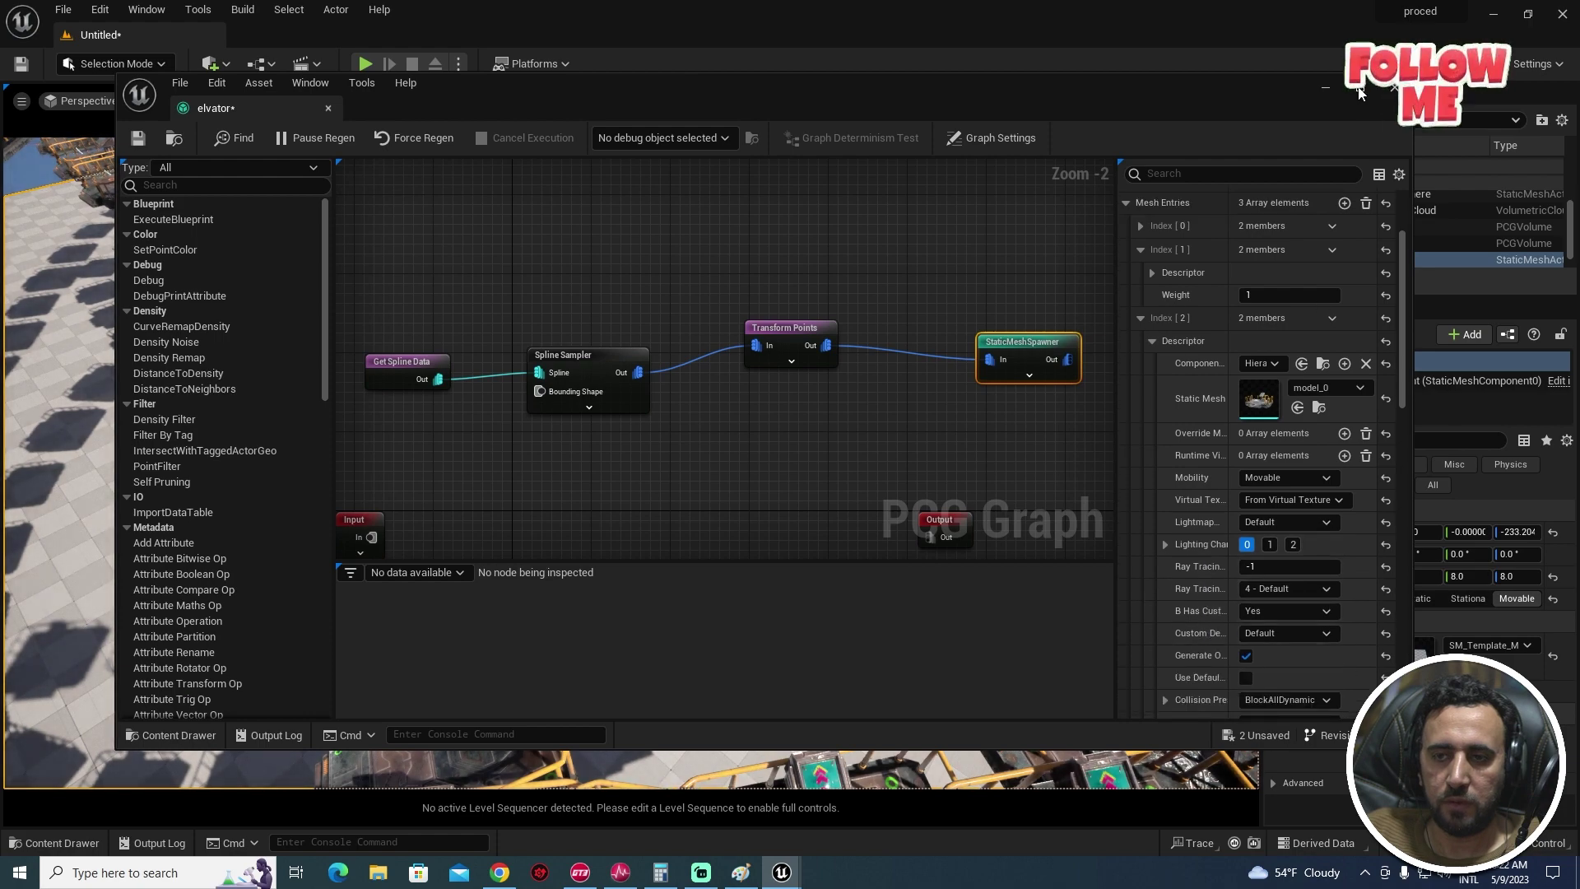
Step: Override the third mesh entry's material with BasicAsset02, and save and close the elvator graph
click(1359, 87)
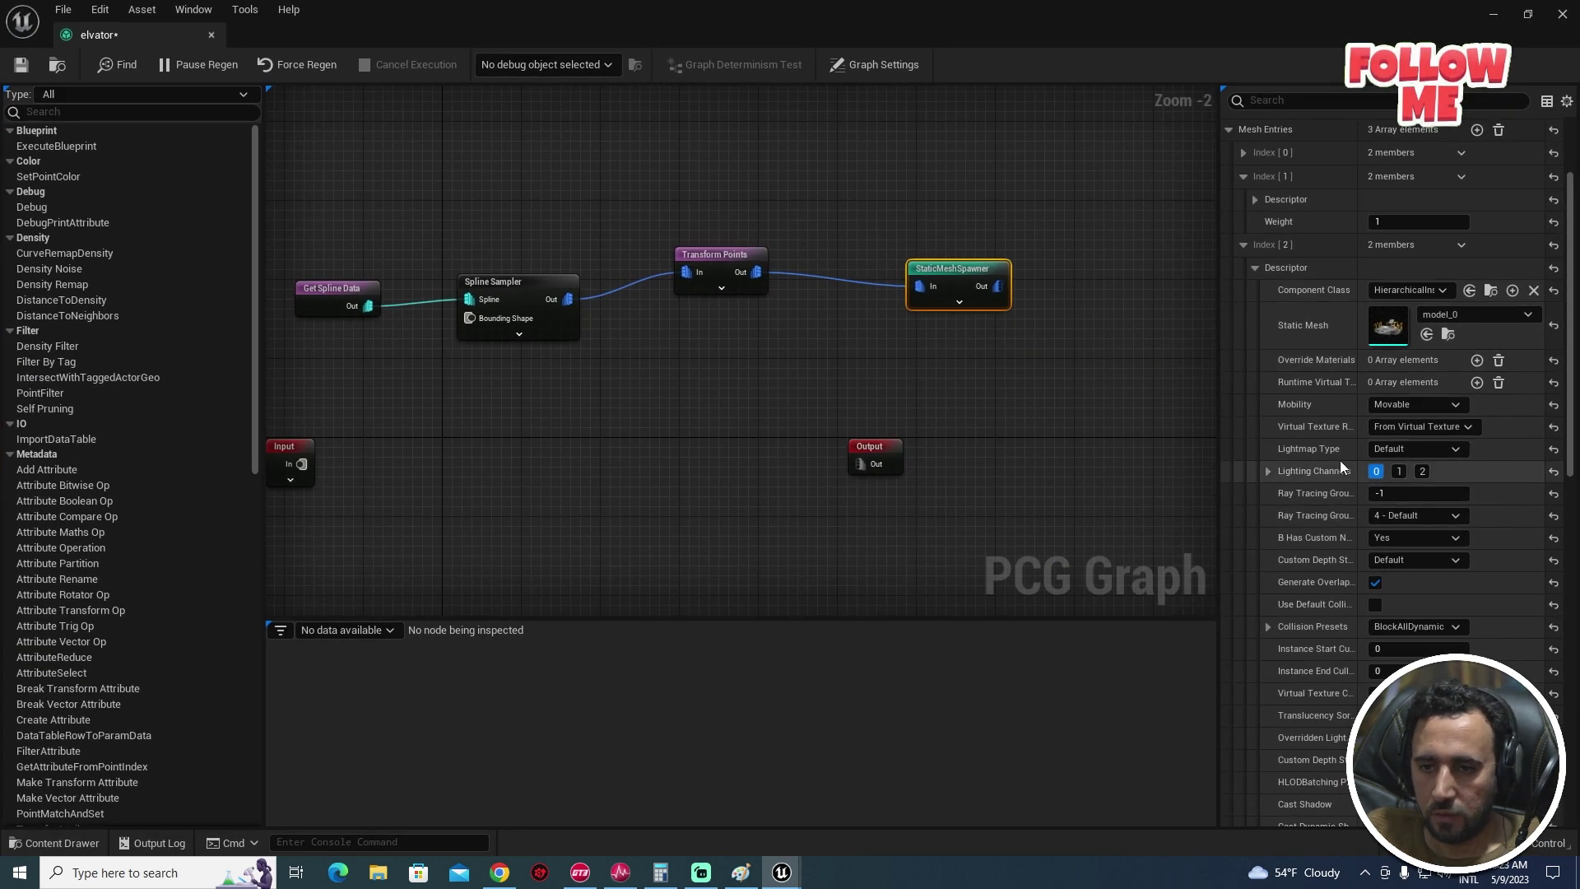
click(1477, 361)
click(1442, 387)
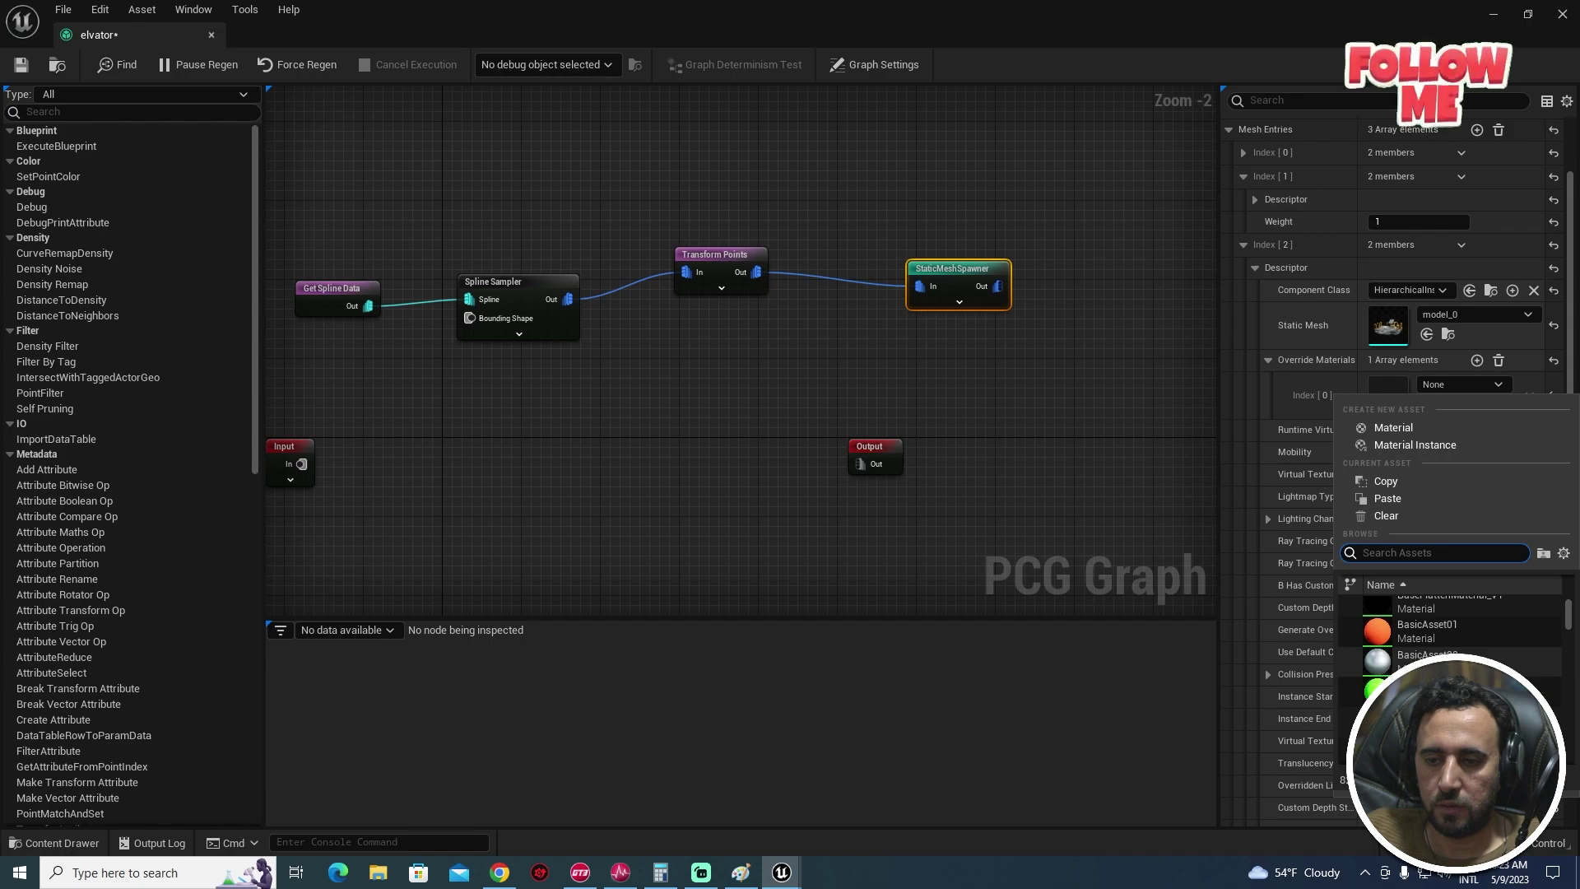
click(1428, 659)
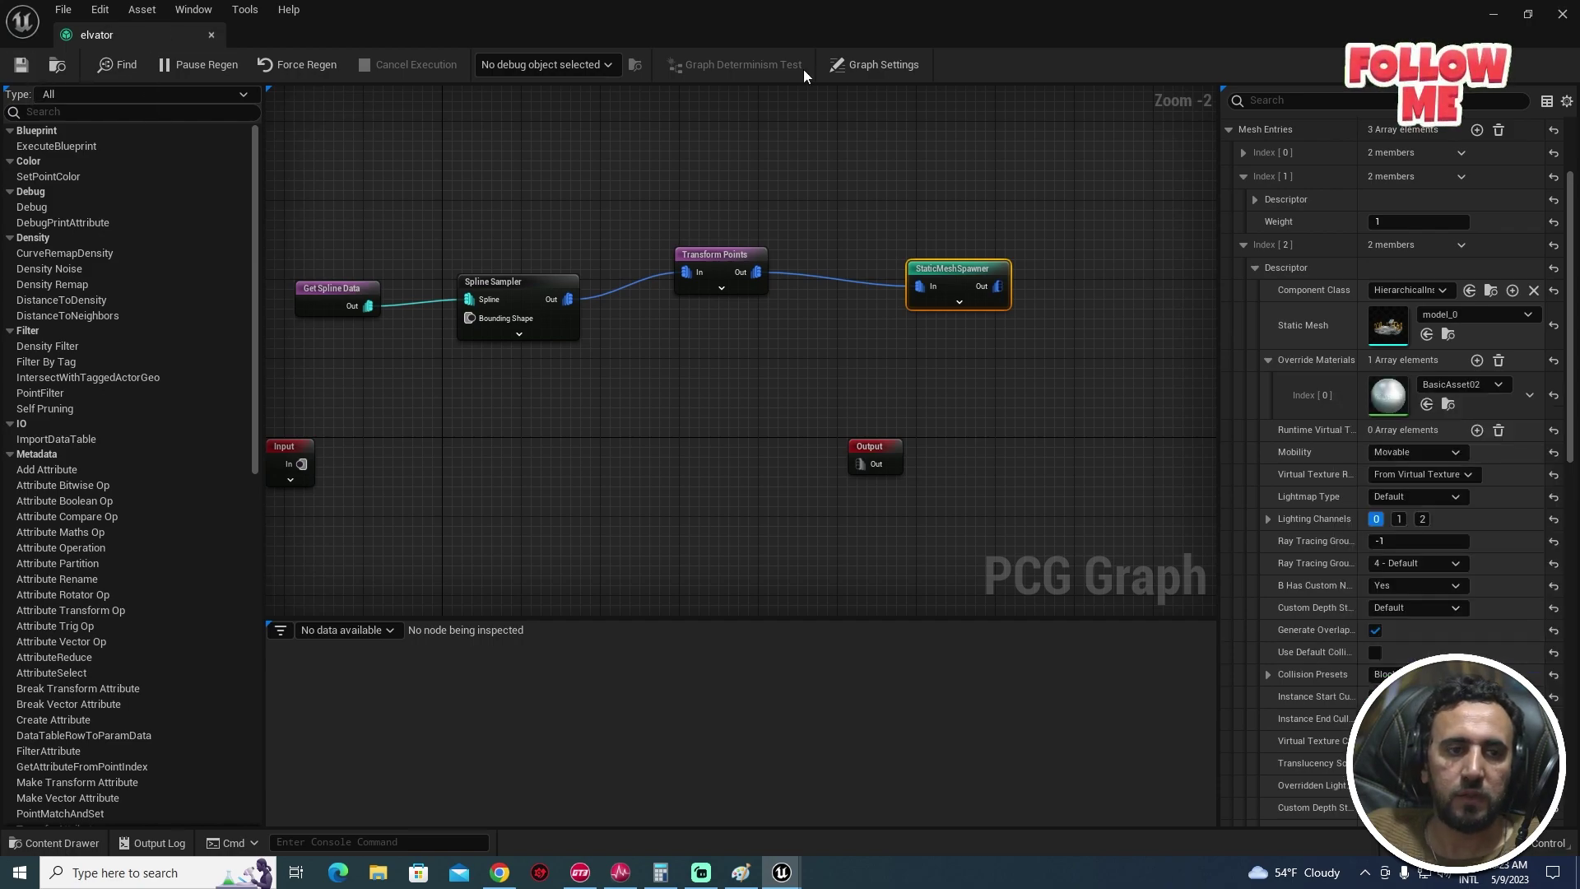
click(1561, 24)
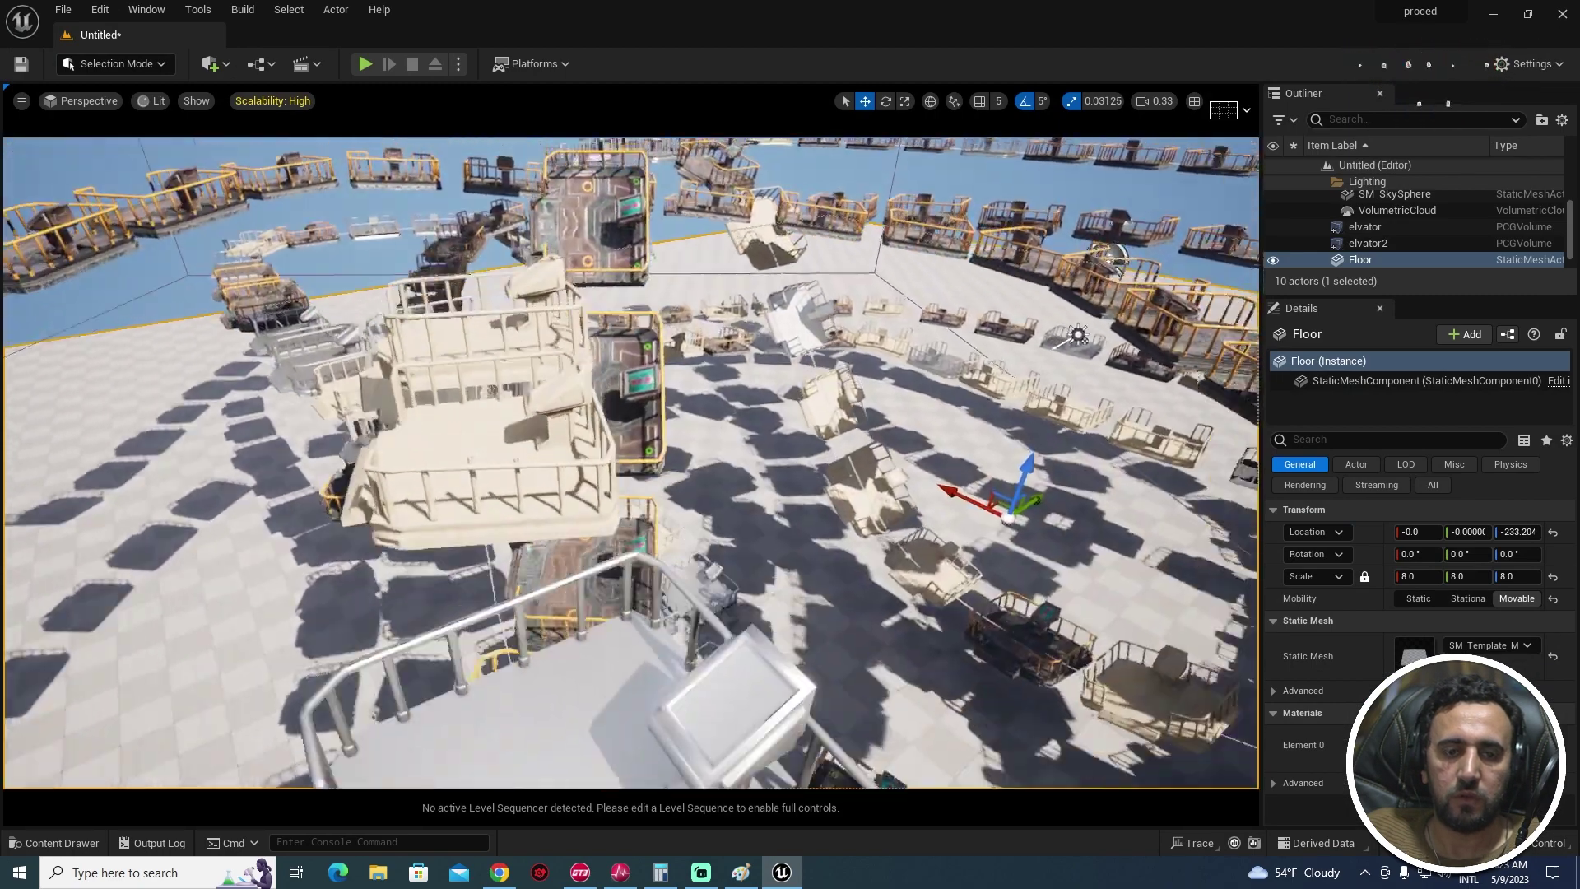
Step: Play the level from beside the low platforms, jump along the differently coloured platforms, and end the play session
right_drag(630, 462, 814, 461)
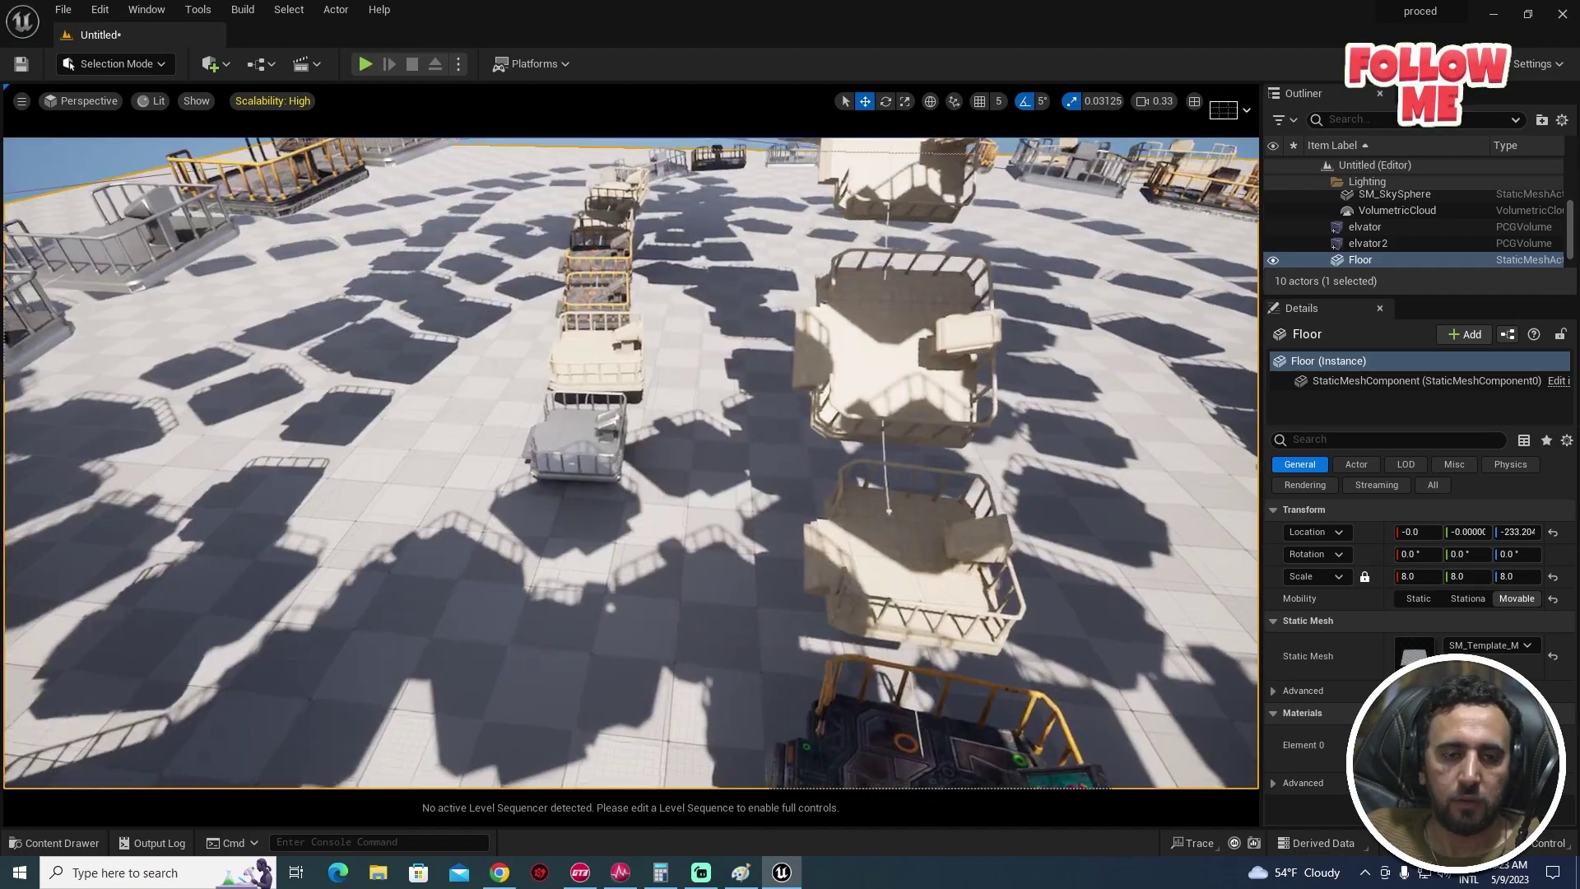
right_click(568, 520)
click(642, 506)
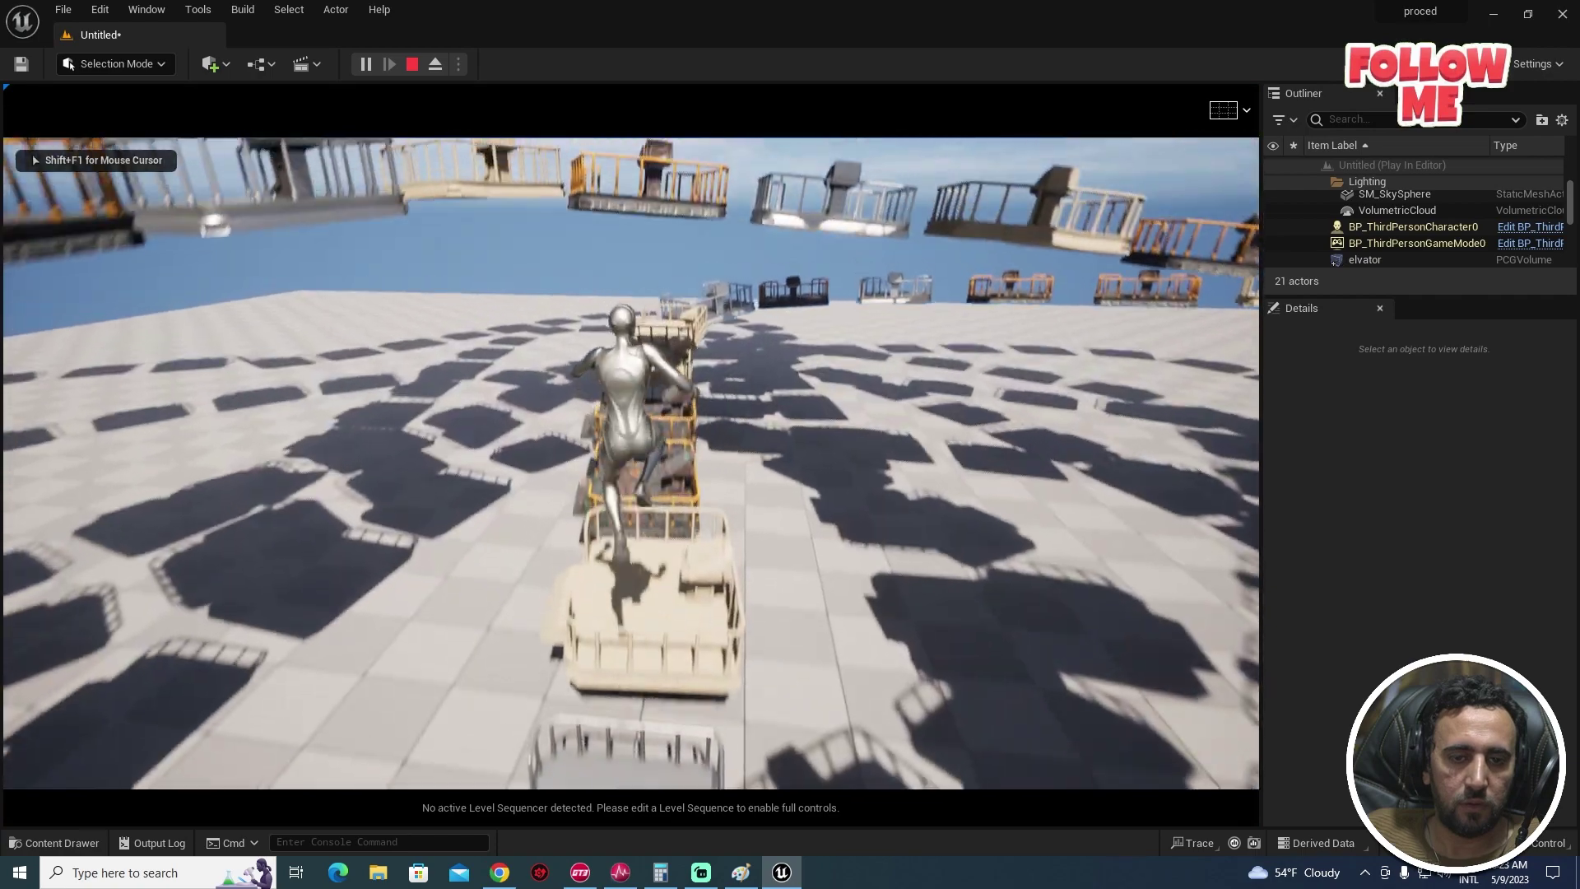
key(w)
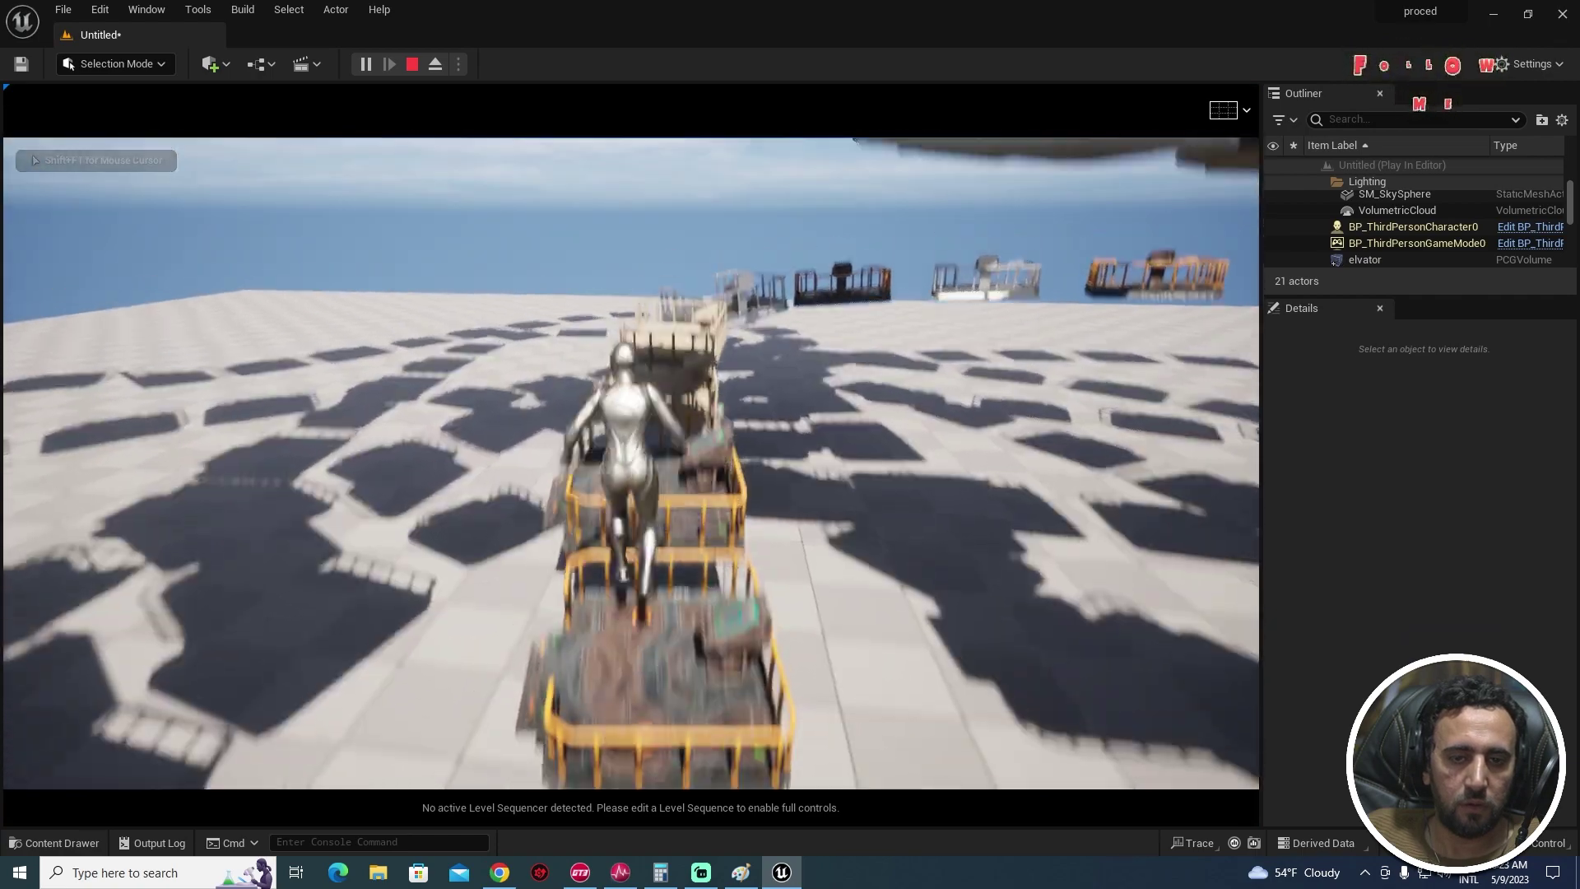
key(space)
key(space)
key(w)
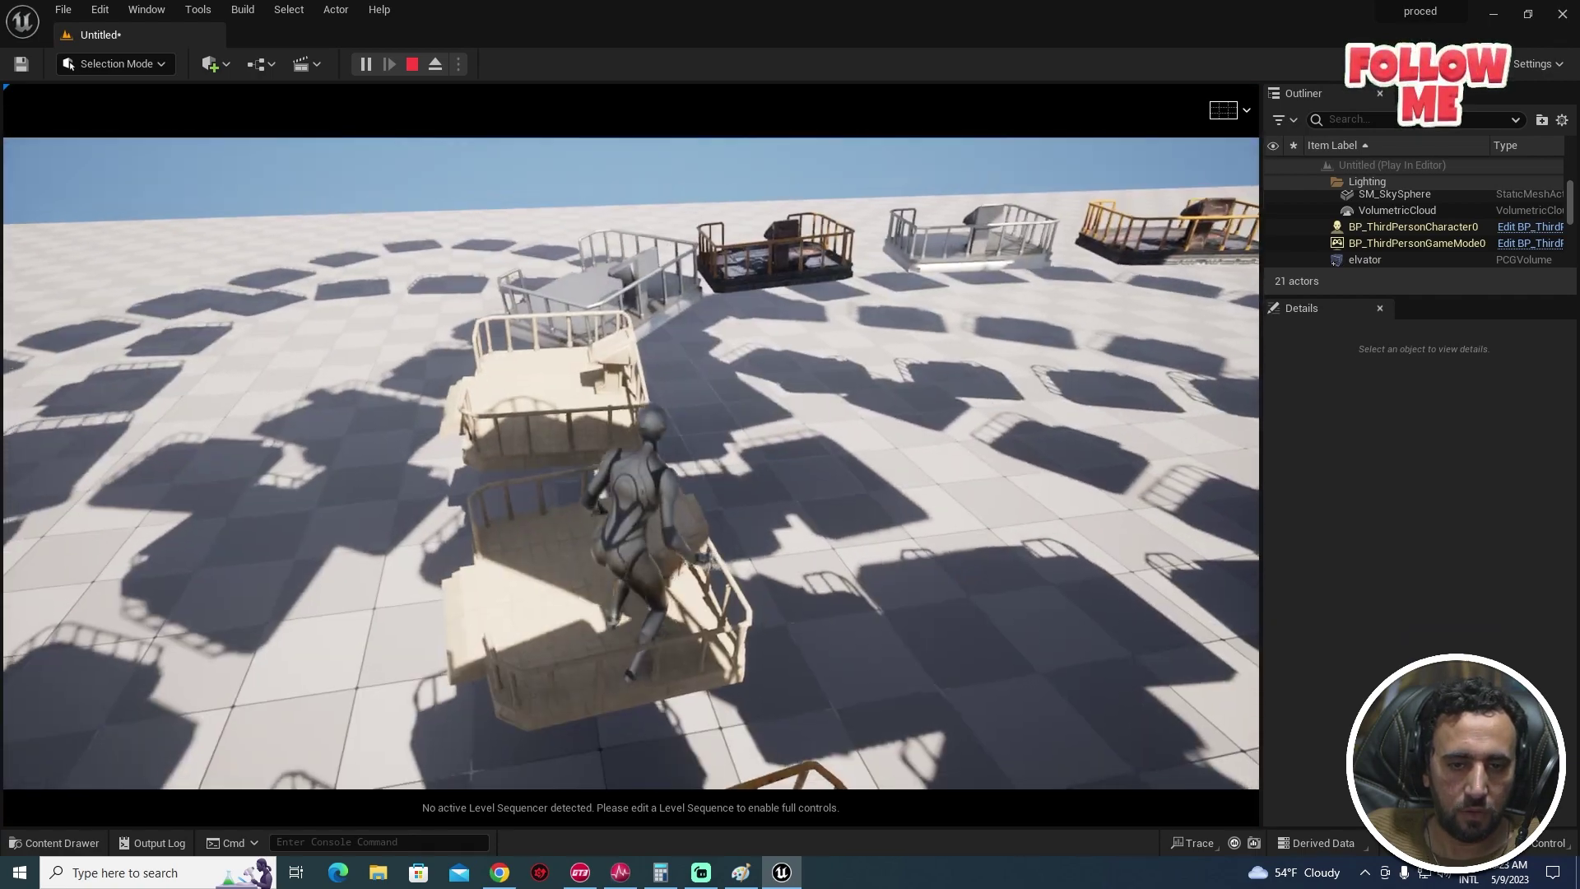
key(space)
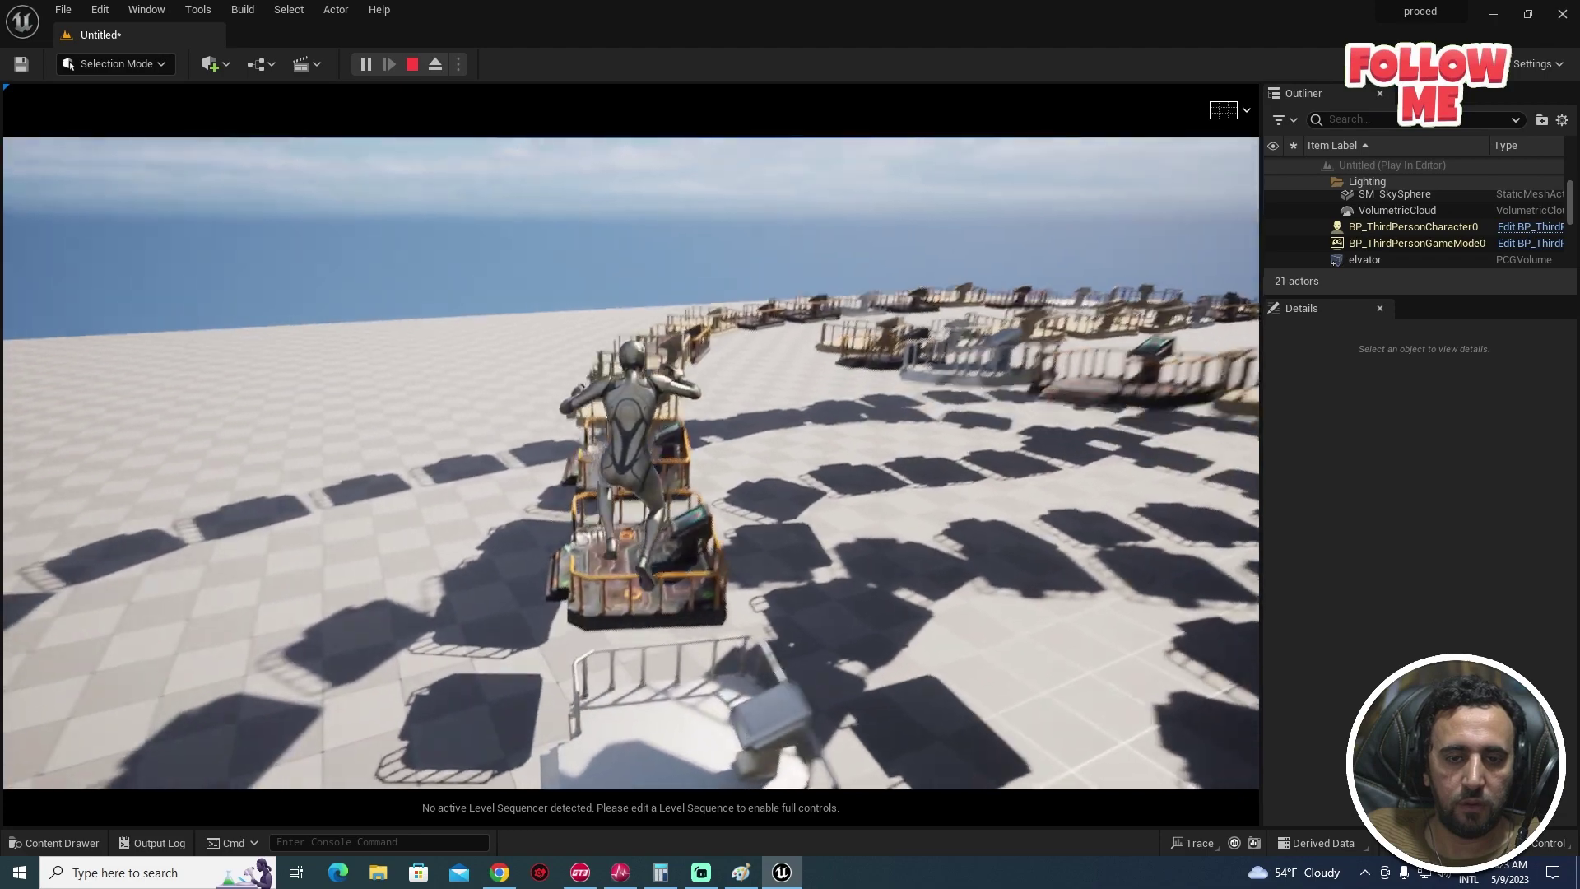
key(Escape)
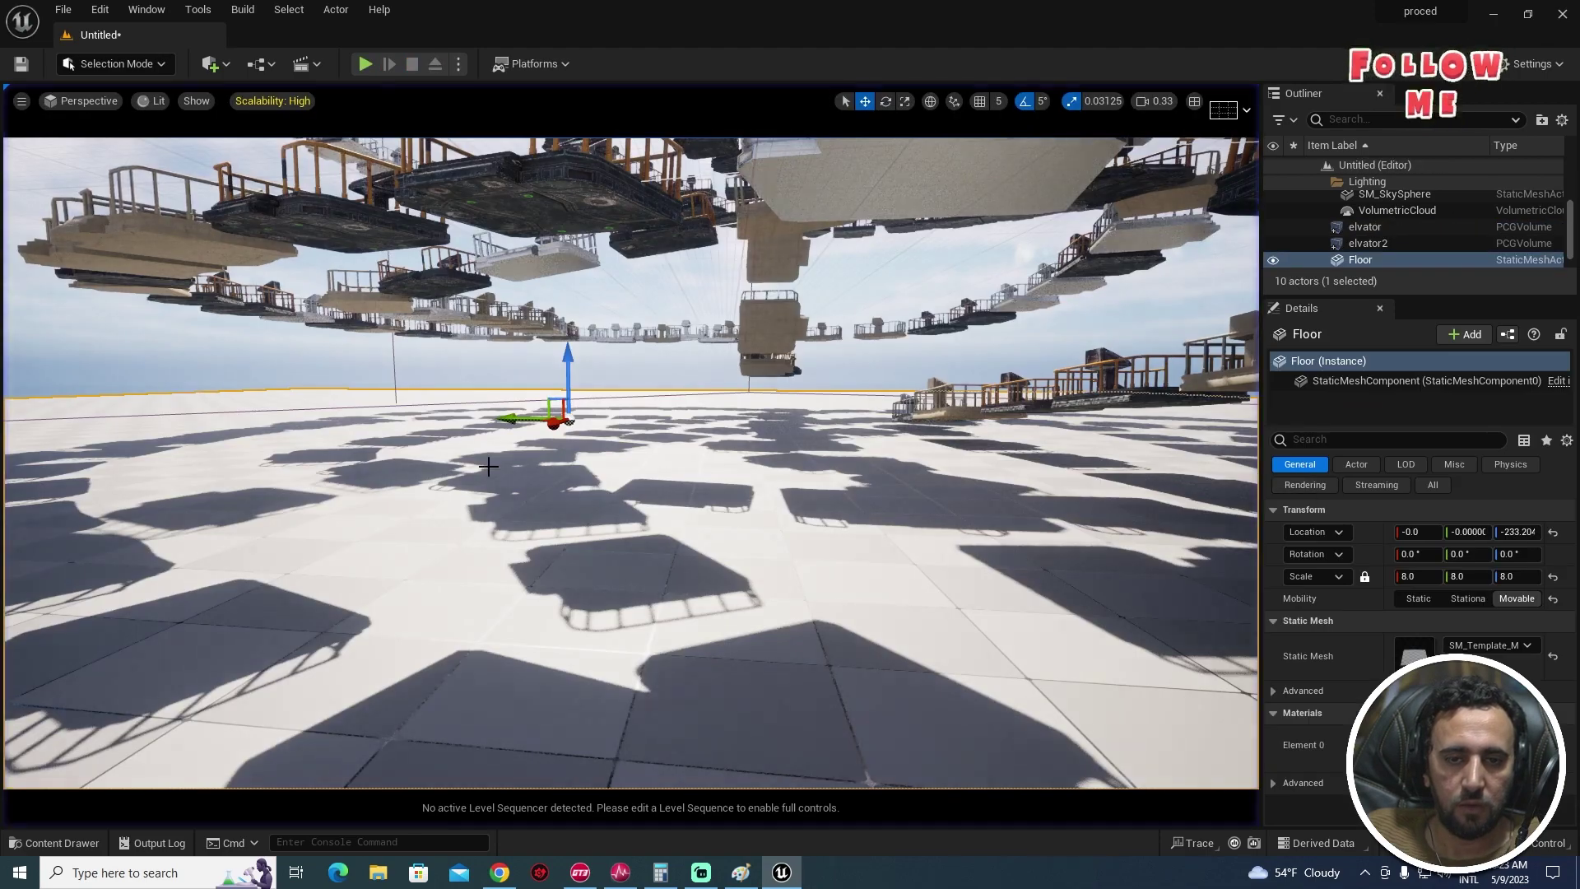
Step: Try a water material on the Floor using the asset search "water", and undo the material change
right_drag(489, 466, 716, 580)
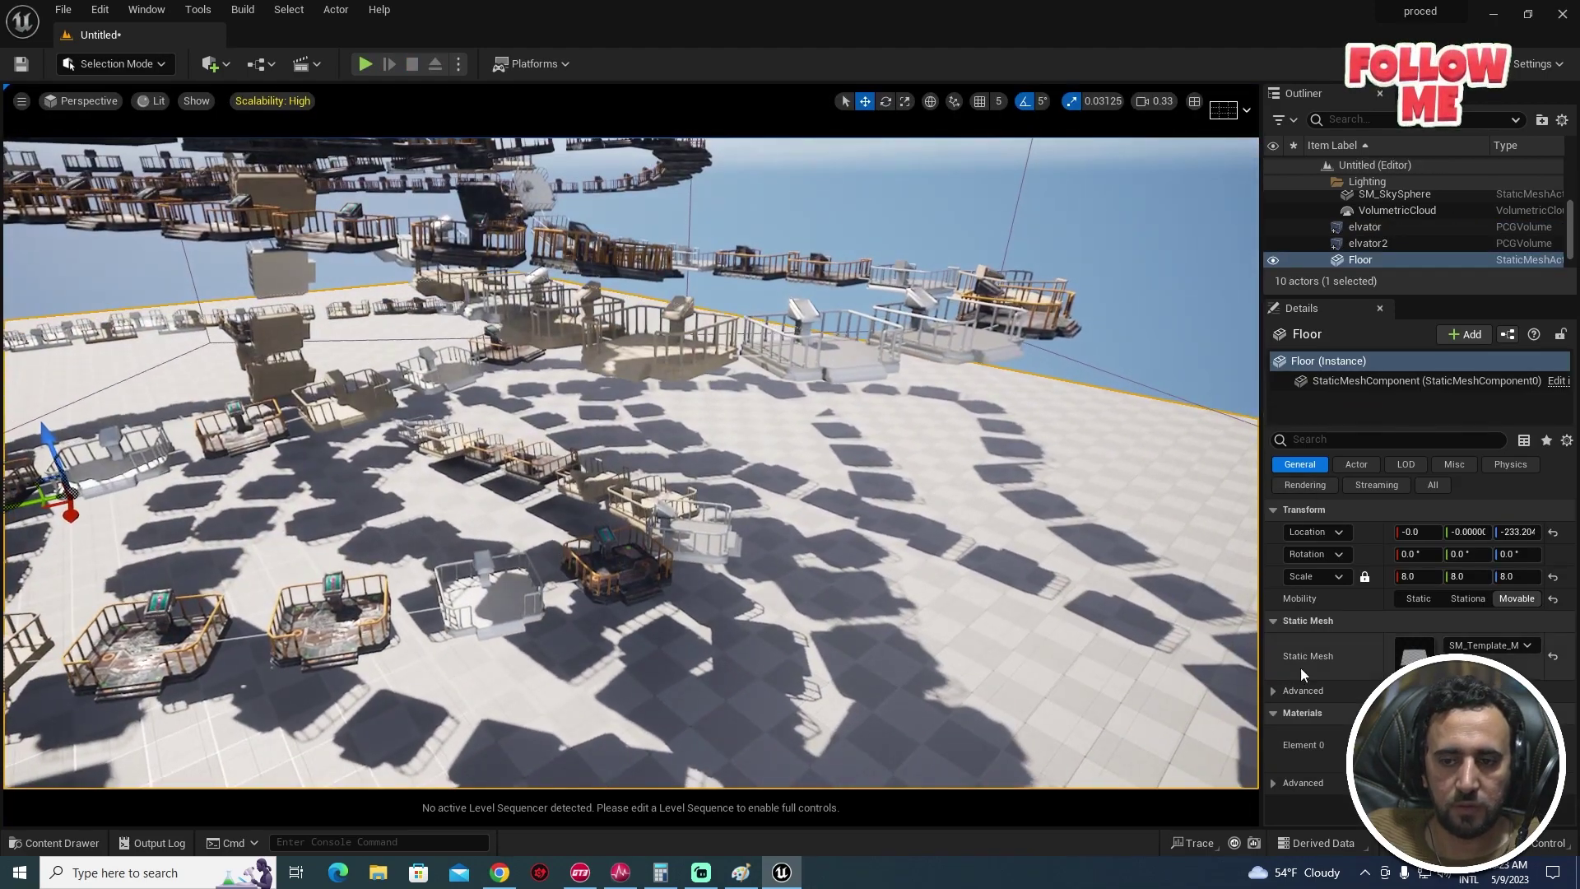
click(1489, 734)
text(wat)
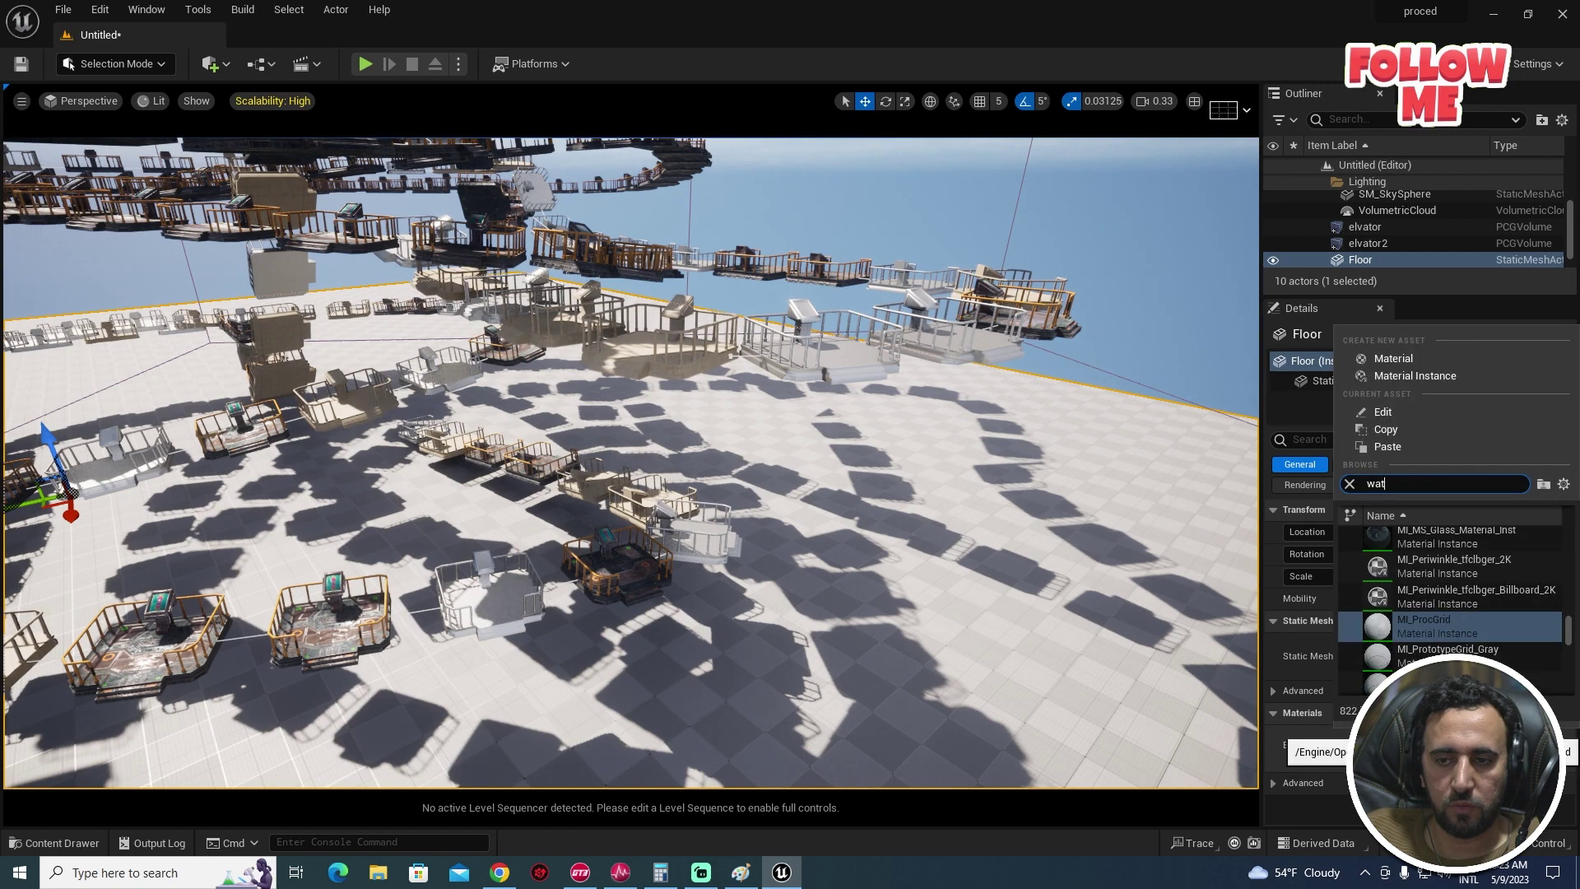
text(er)
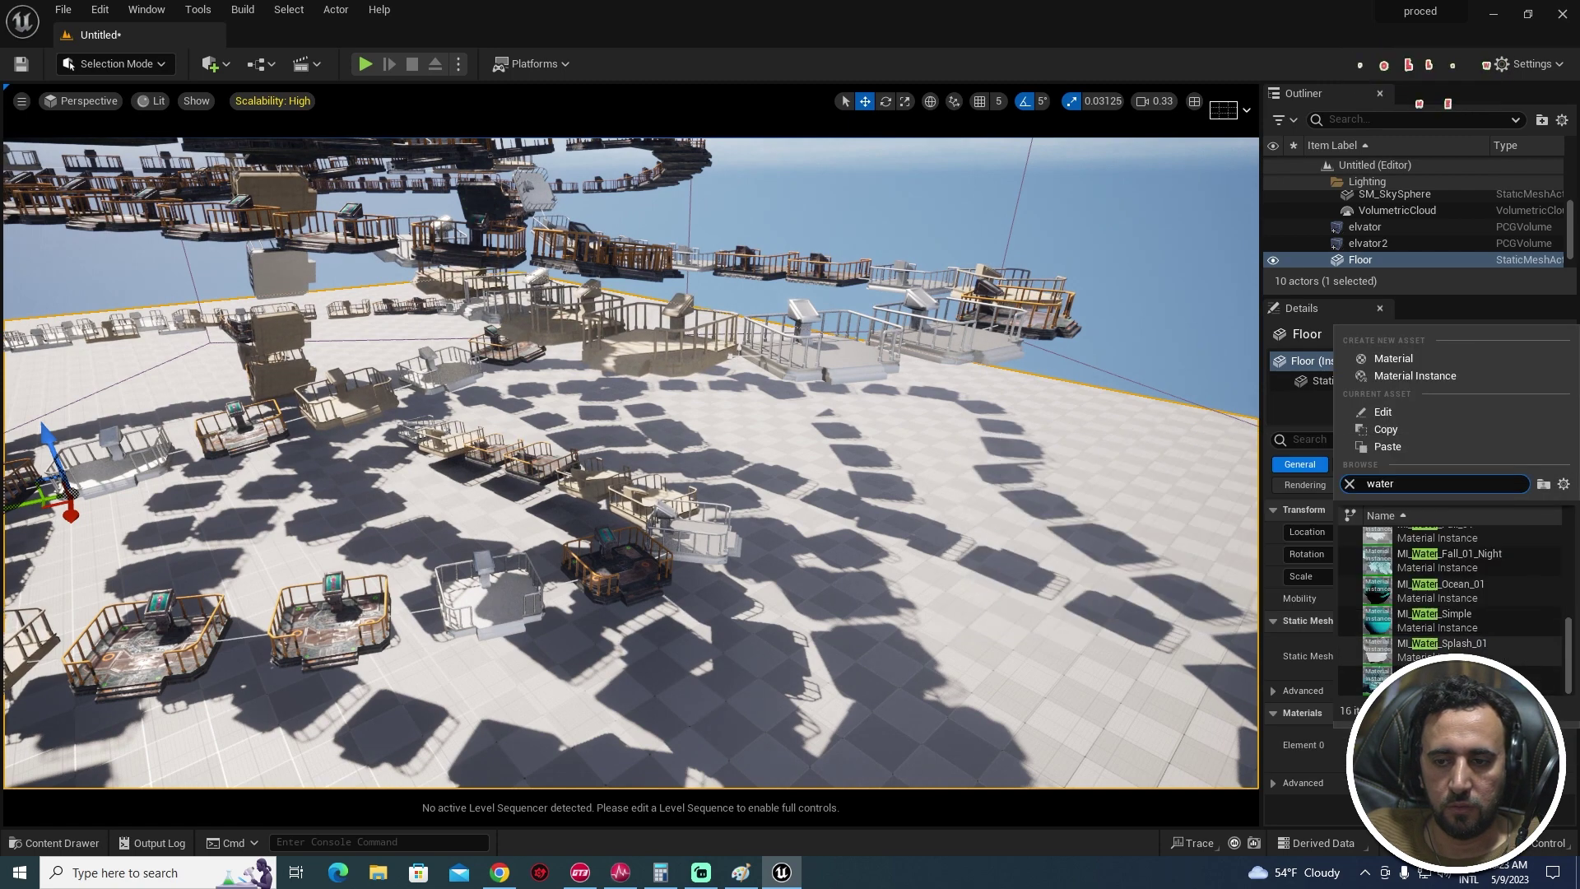
click(1448, 586)
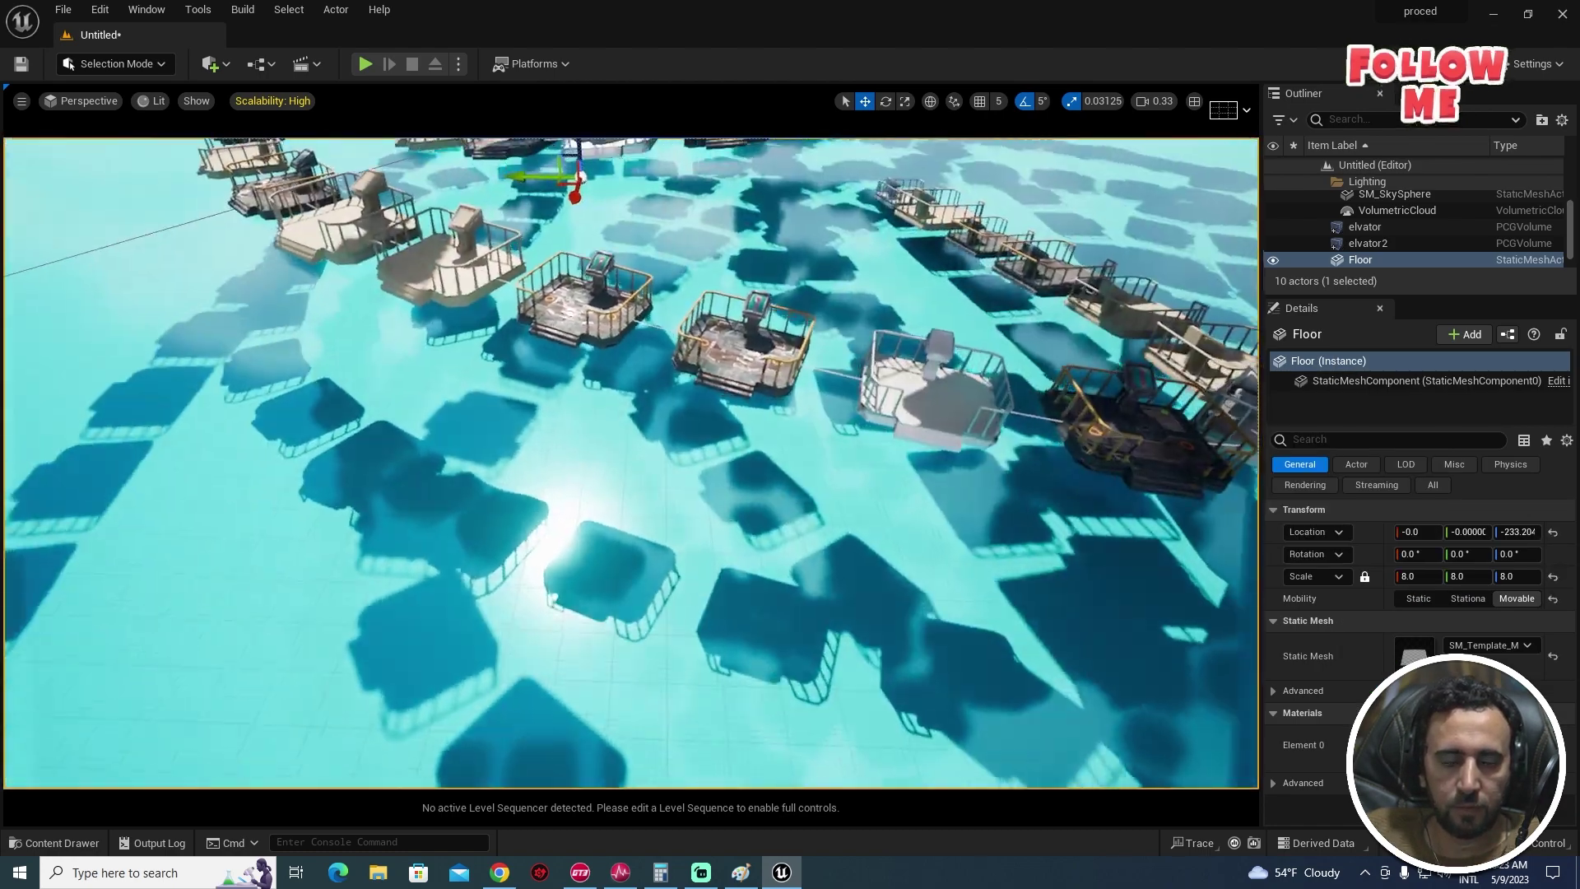
right_drag(631, 462, 790, 387)
right_drag(698, 550, 675, 617)
Step: Set the Floor's Element 0 material to MI_Landscape_01
click(1491, 733)
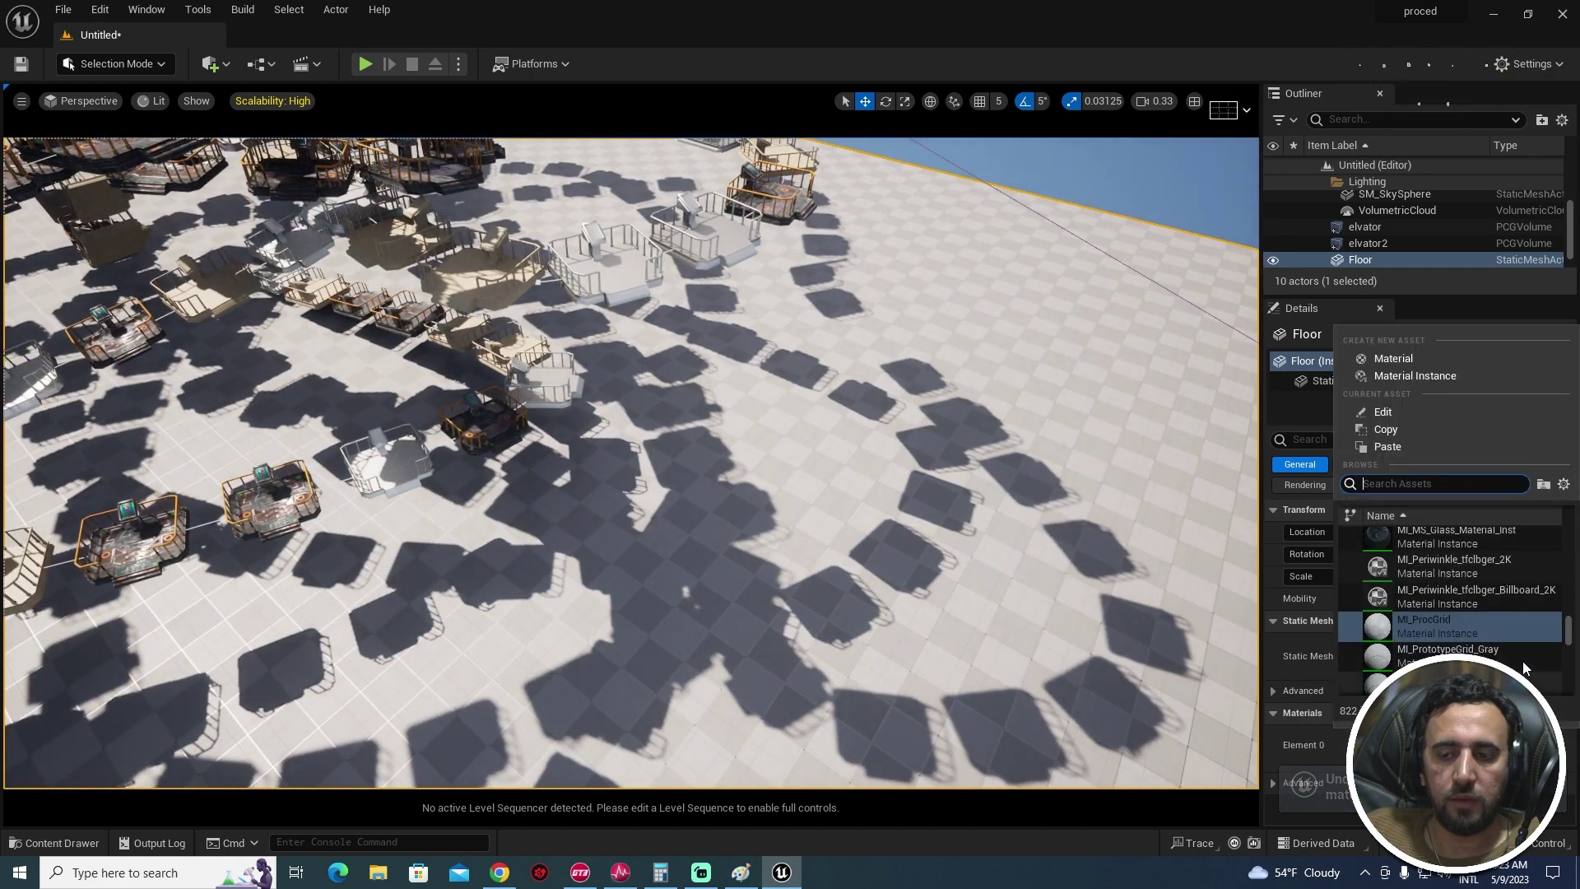
scroll(1484, 601, up, 5)
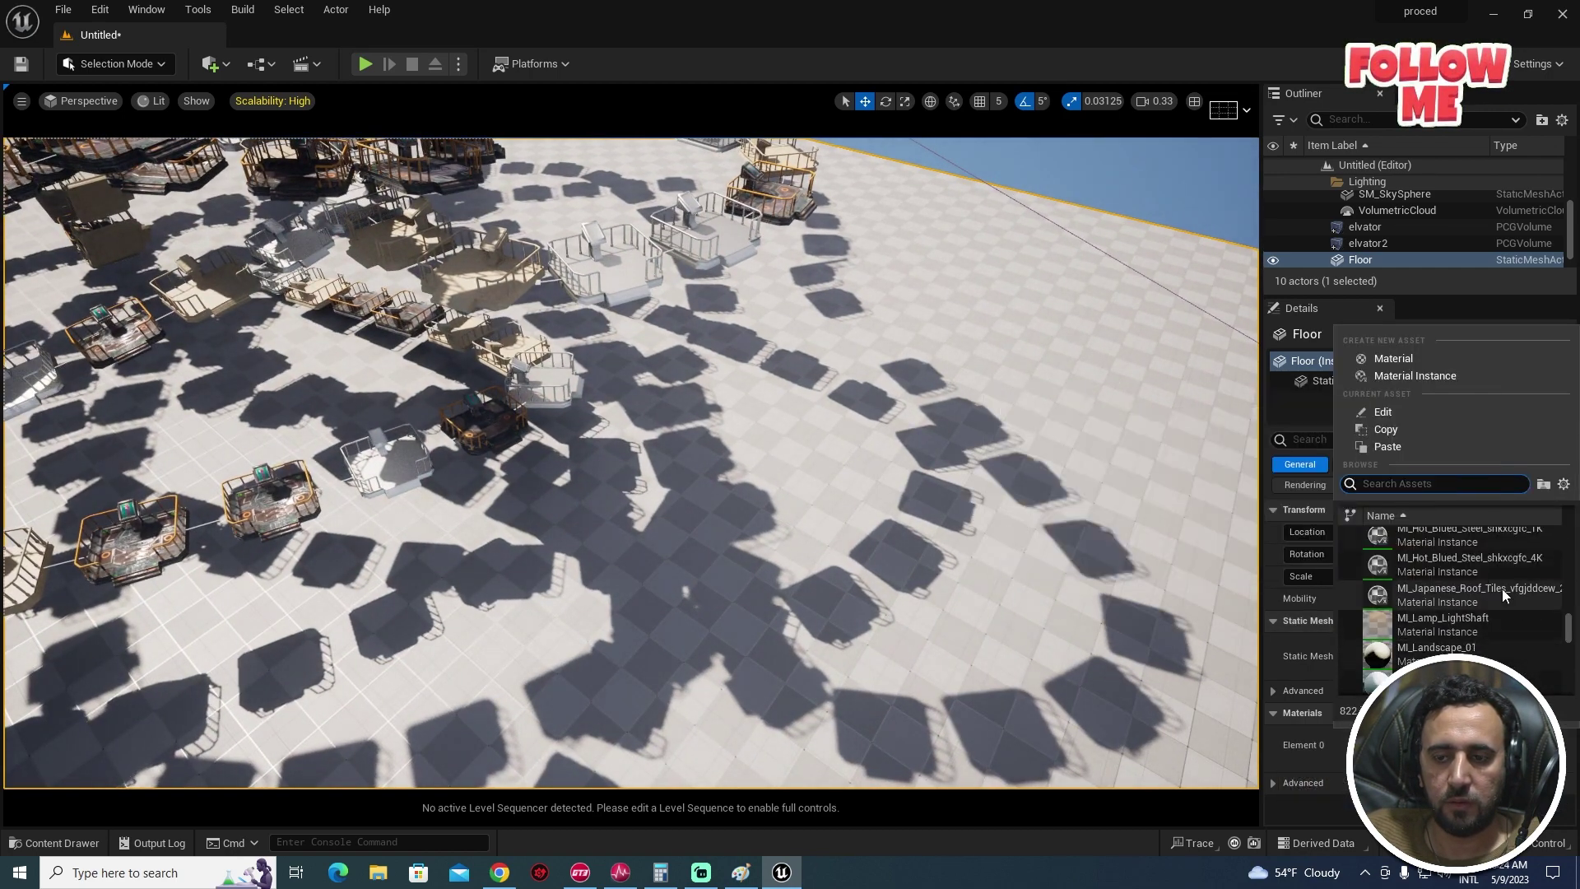
click(1441, 654)
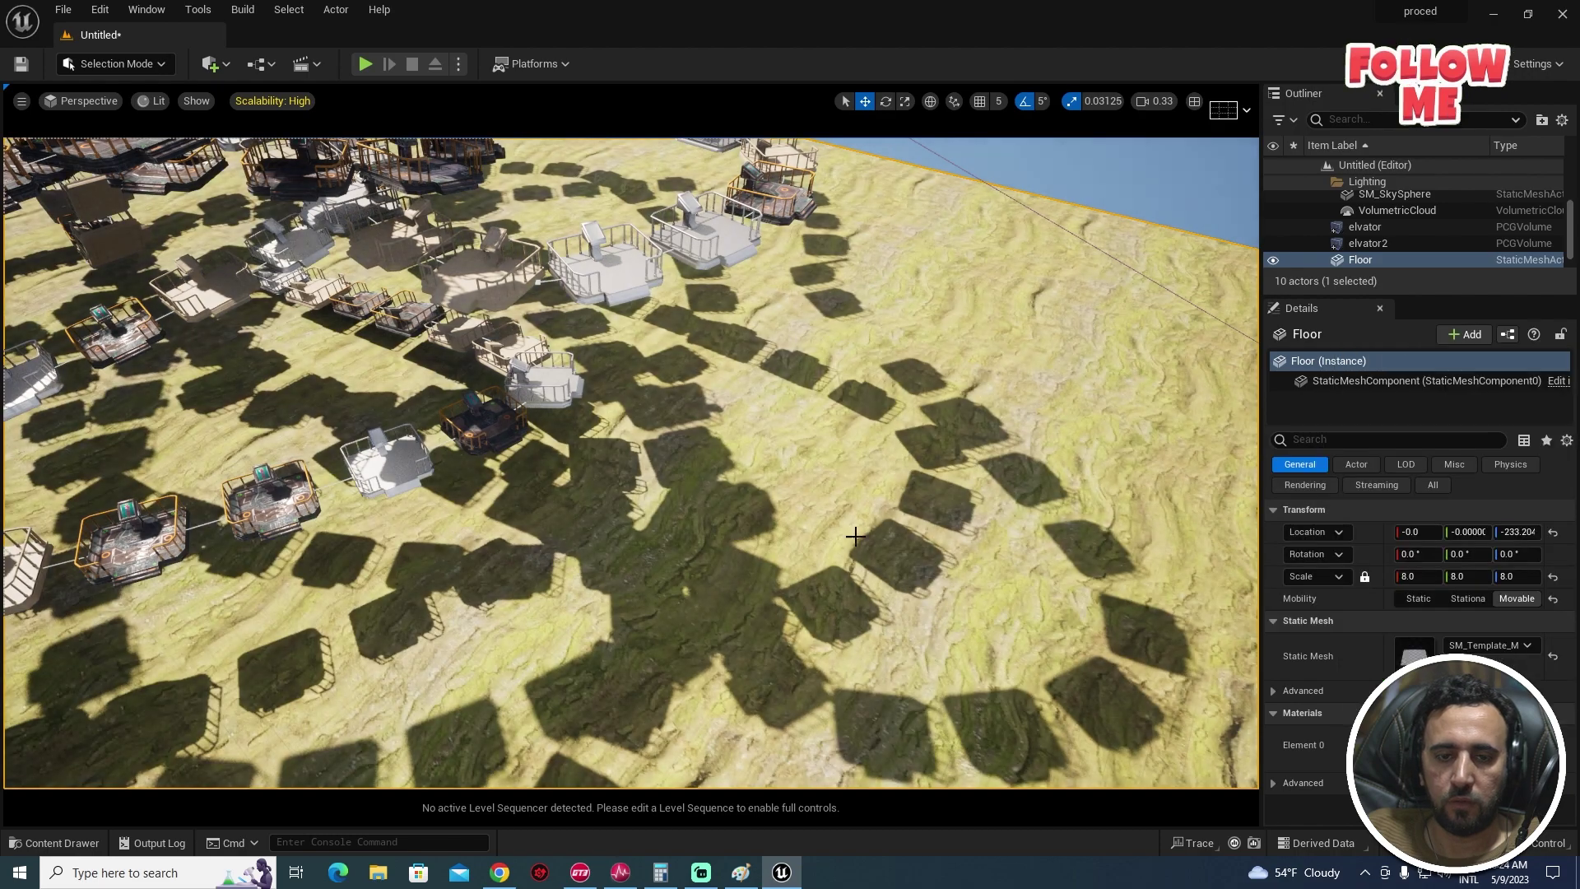
Step: Play the level from a spot on the retextured floor, run and jump among the platforms, and end the play session
right_drag(856, 537, 872, 444)
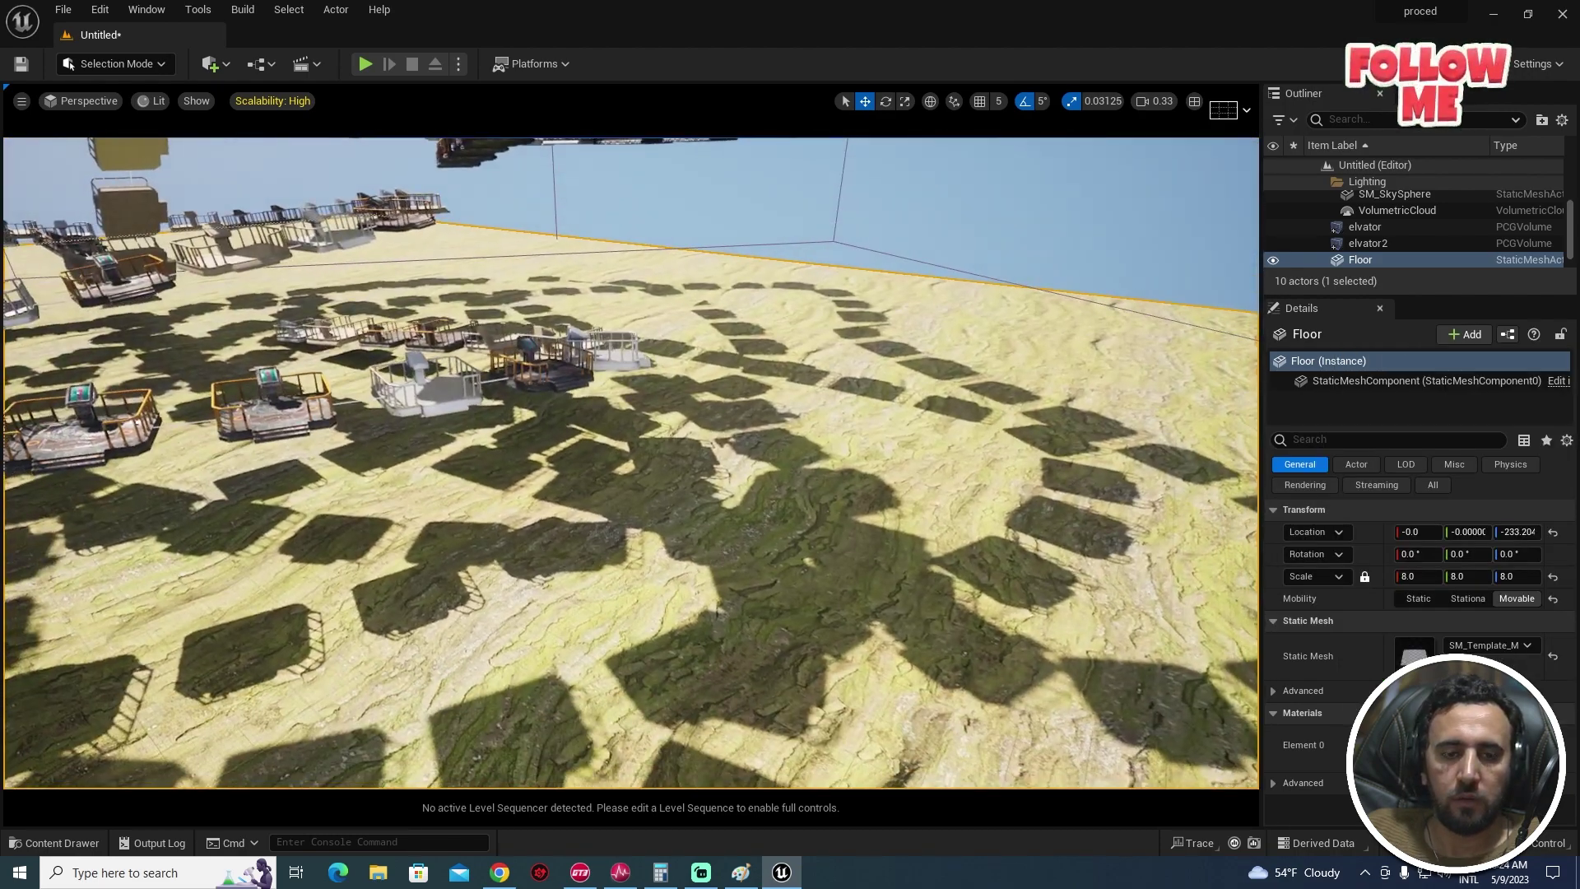
right_click(722, 553)
click(829, 545)
key(w)
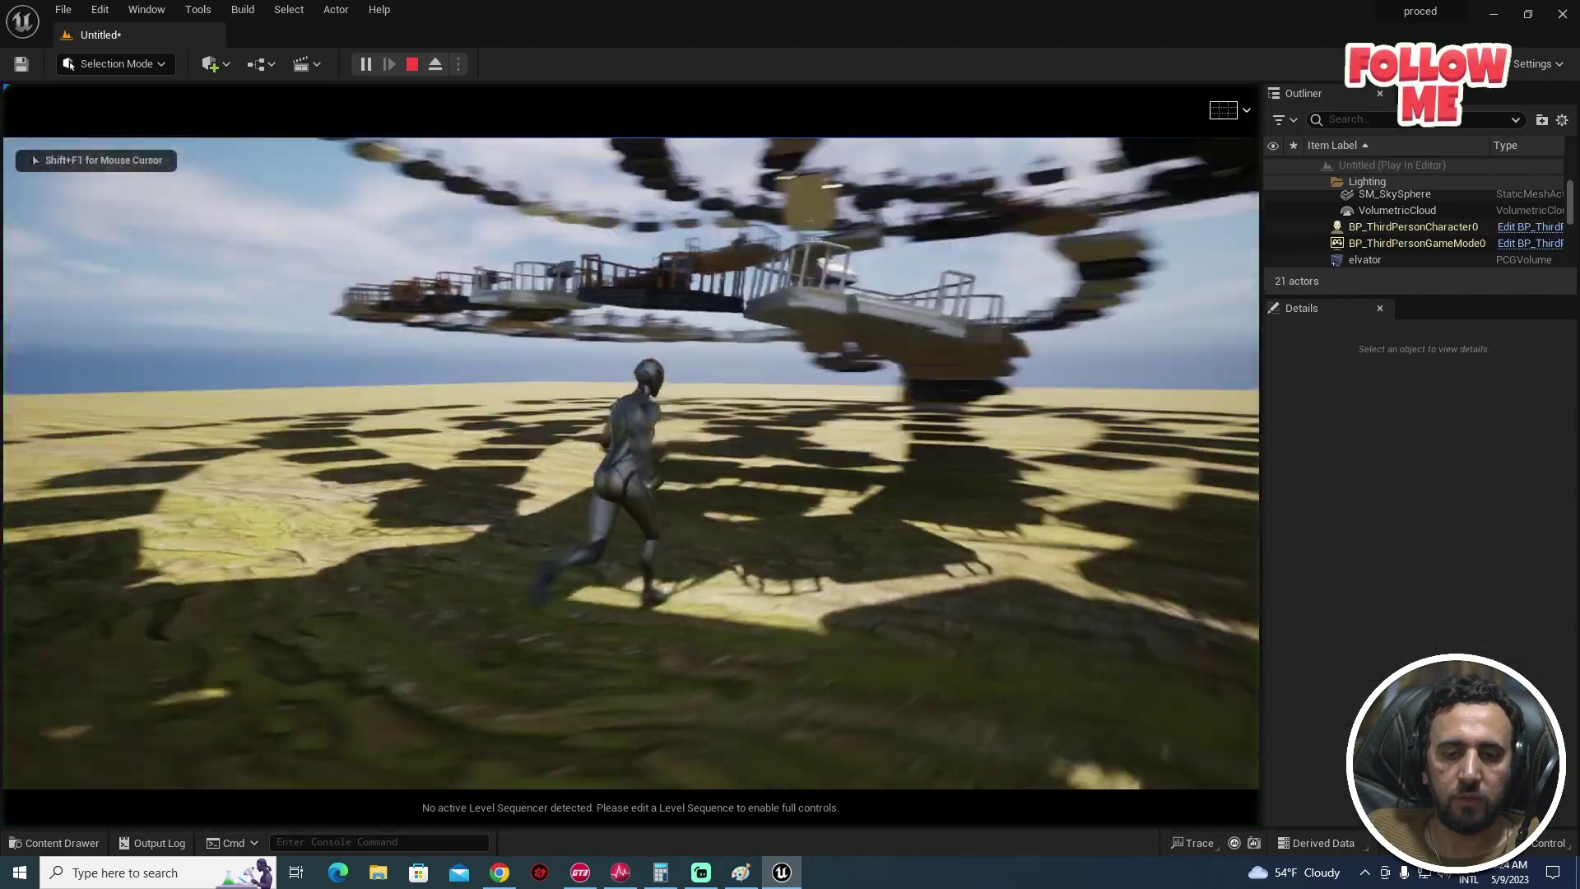
key(space)
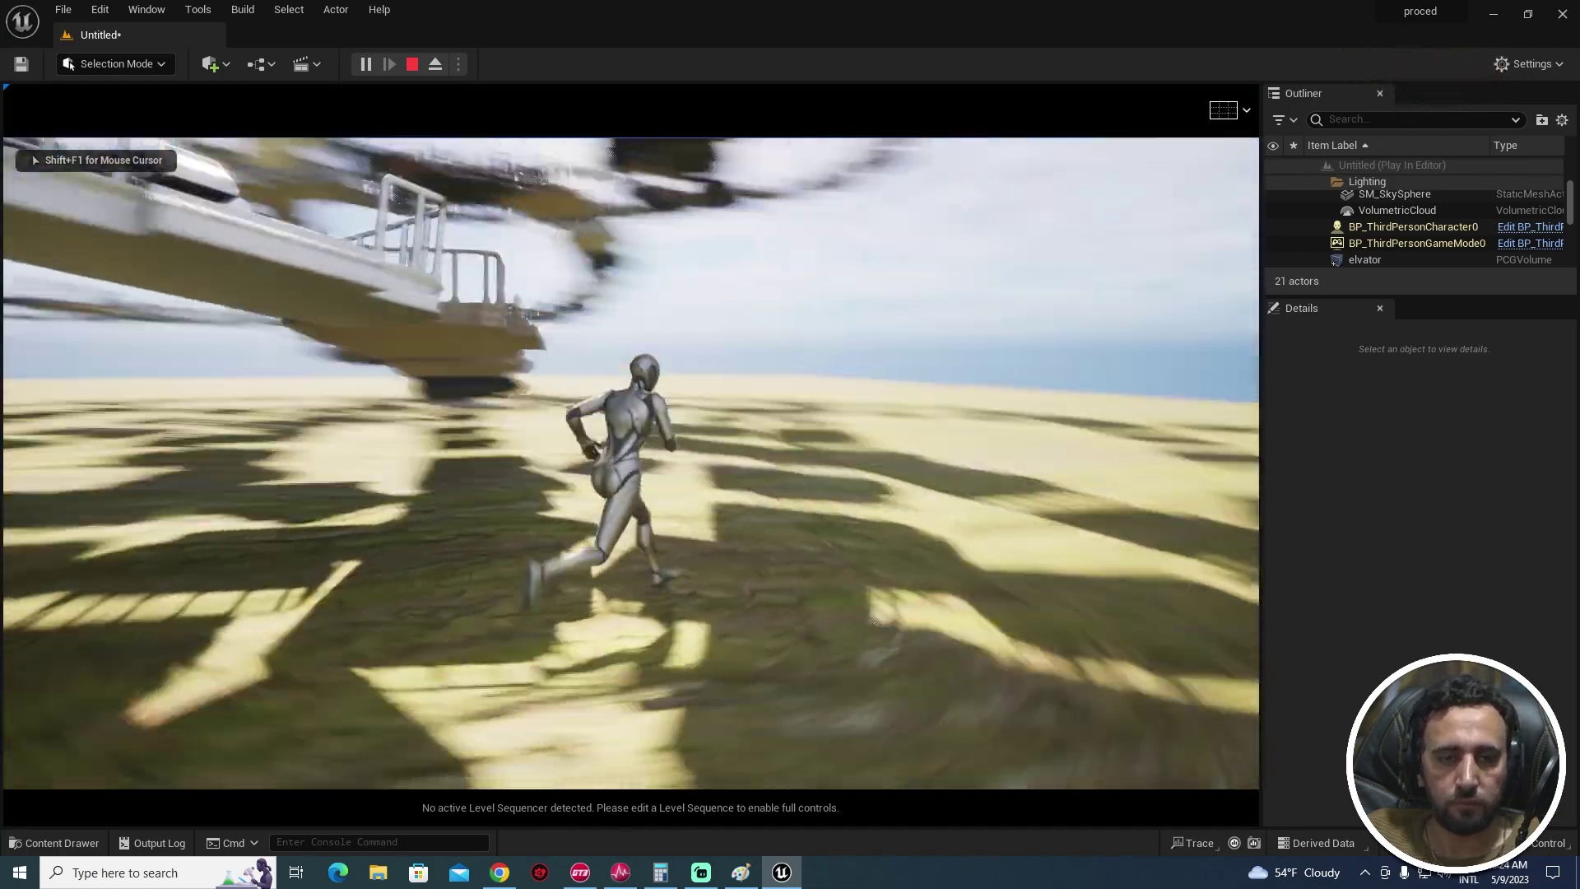
key(space)
key(w)
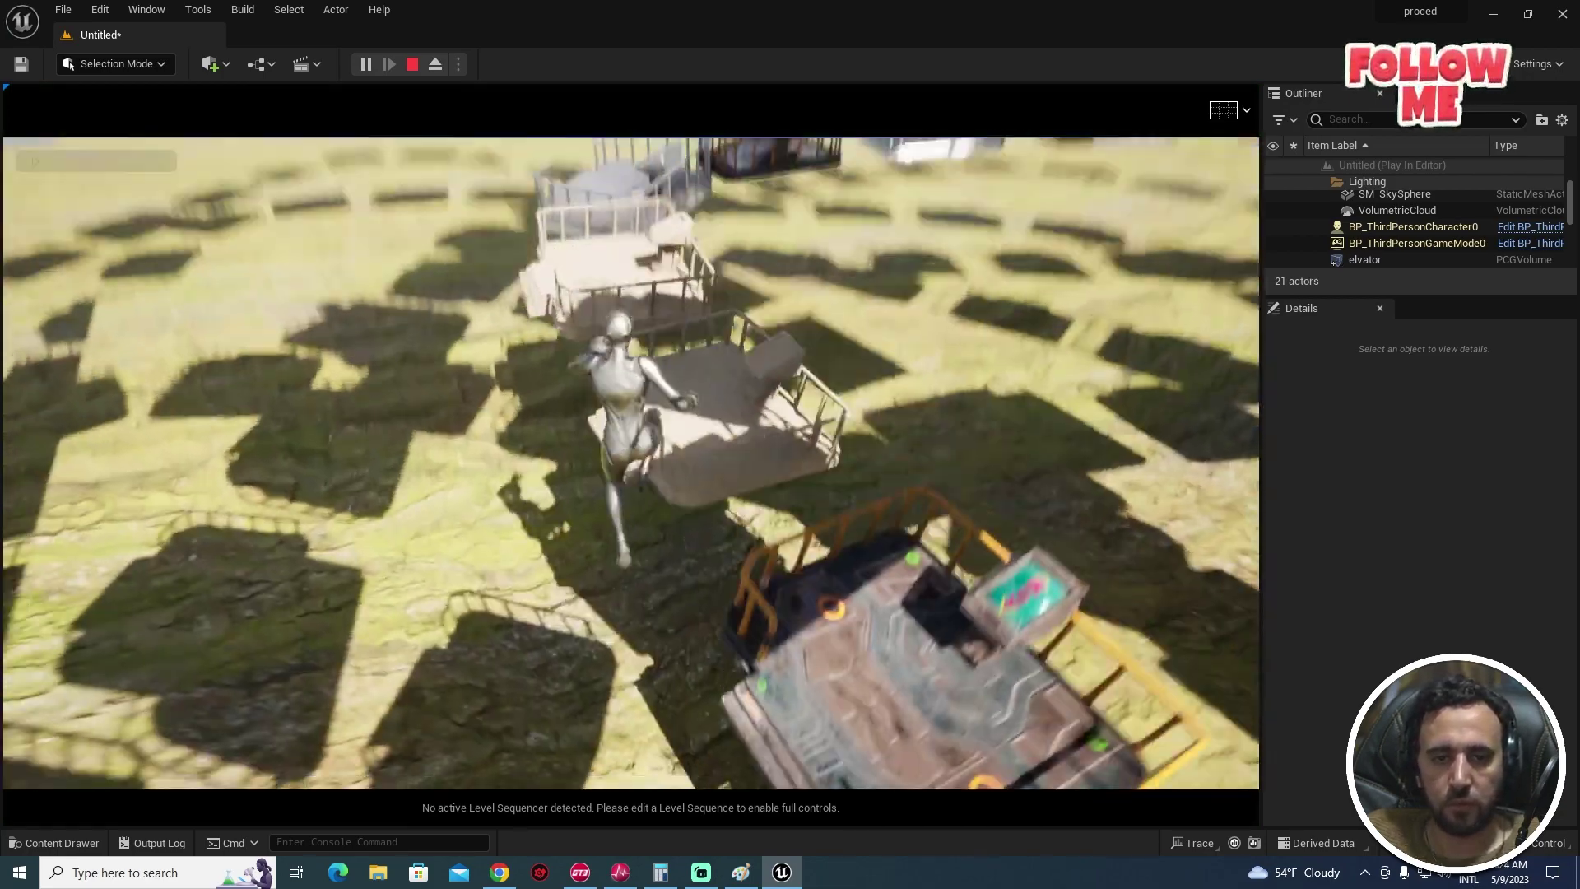
key(space)
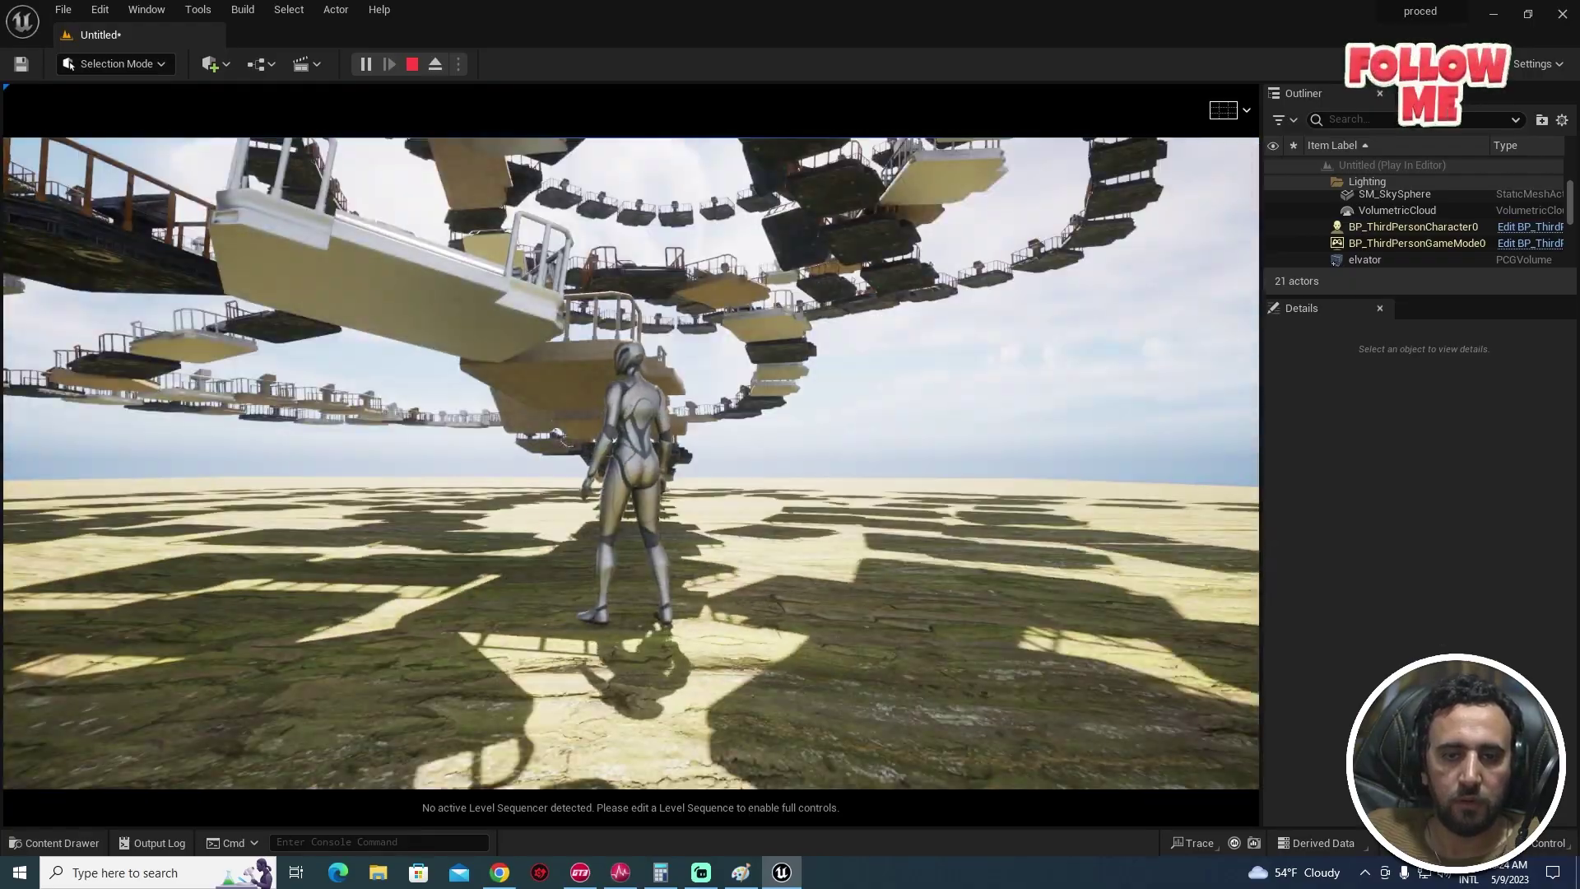
key(Escape)
Step: Duplicate the elvator2 PCG volume and move the copy along Y to about -4445, beyond the floor's edge
key(s)
mouse_move(673, 433)
right_down()
mouse_move(673, 346)
mouse_move(673, 434)
right_up()
click(382, 394)
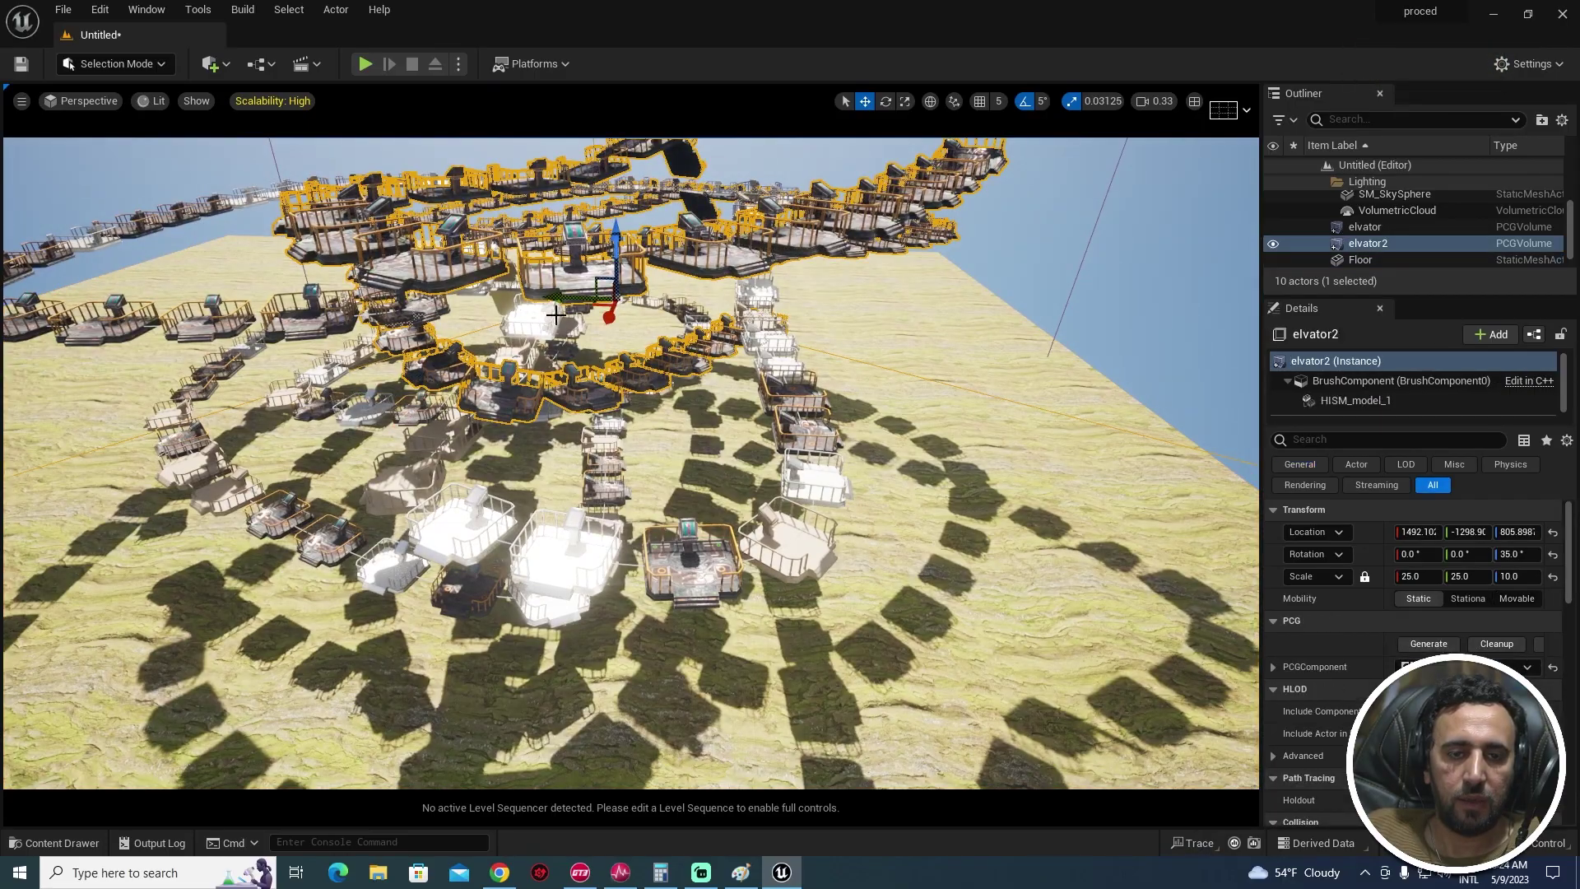
alt+drag(566, 294, 725, 302)
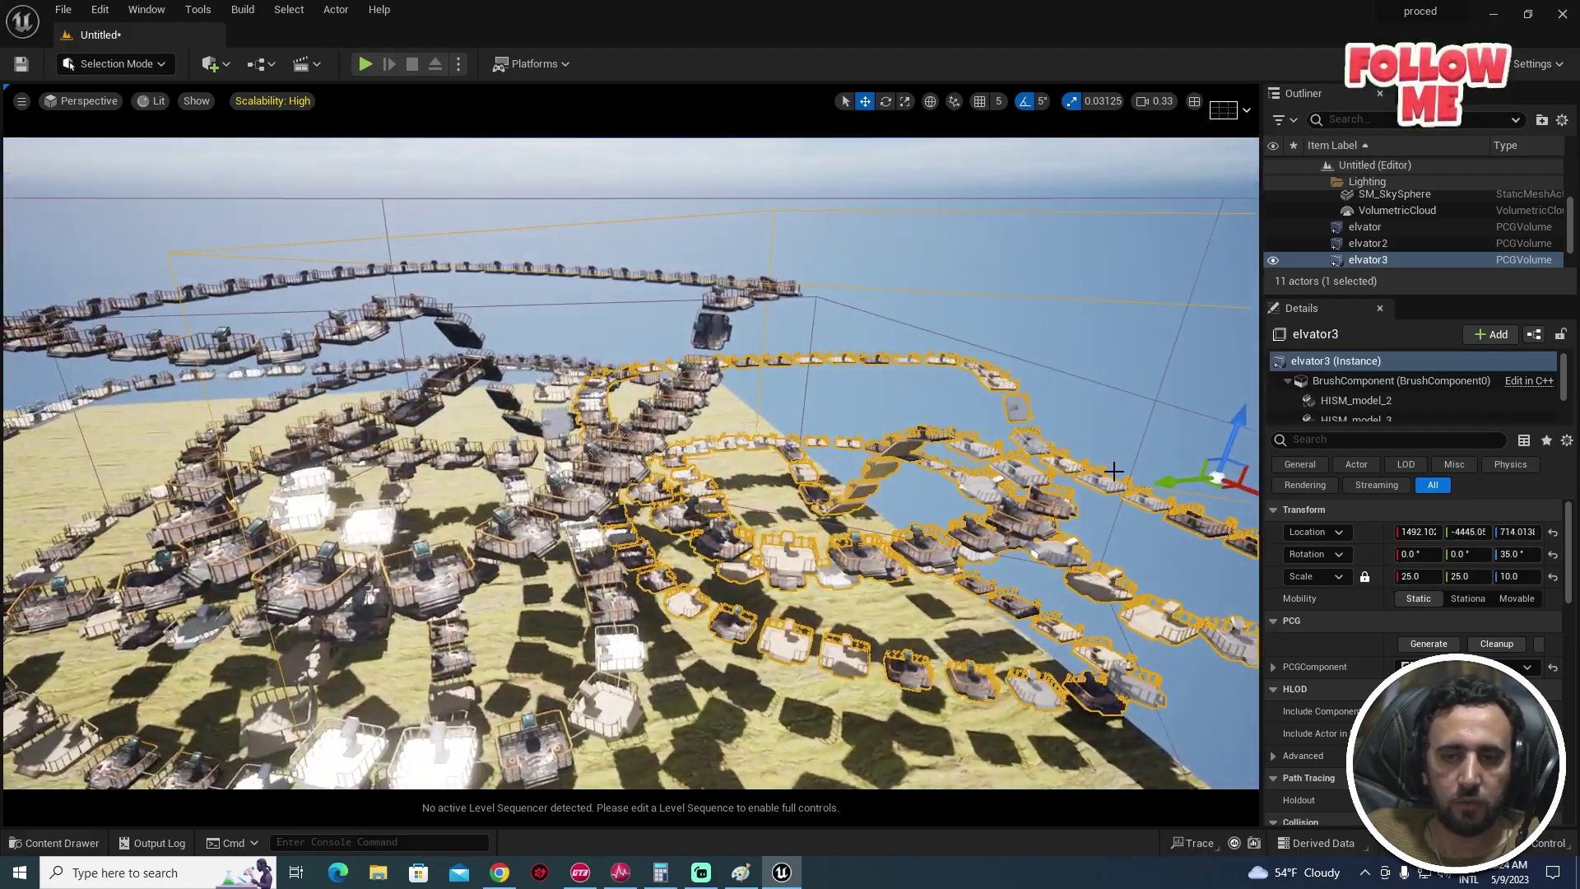
Step: Bring the view in among the platforms and show the viewport in full screen
right_drag(171, 298, 3, 174)
key(w)
click(239, 179)
right_drag(238, 178, 239, 179)
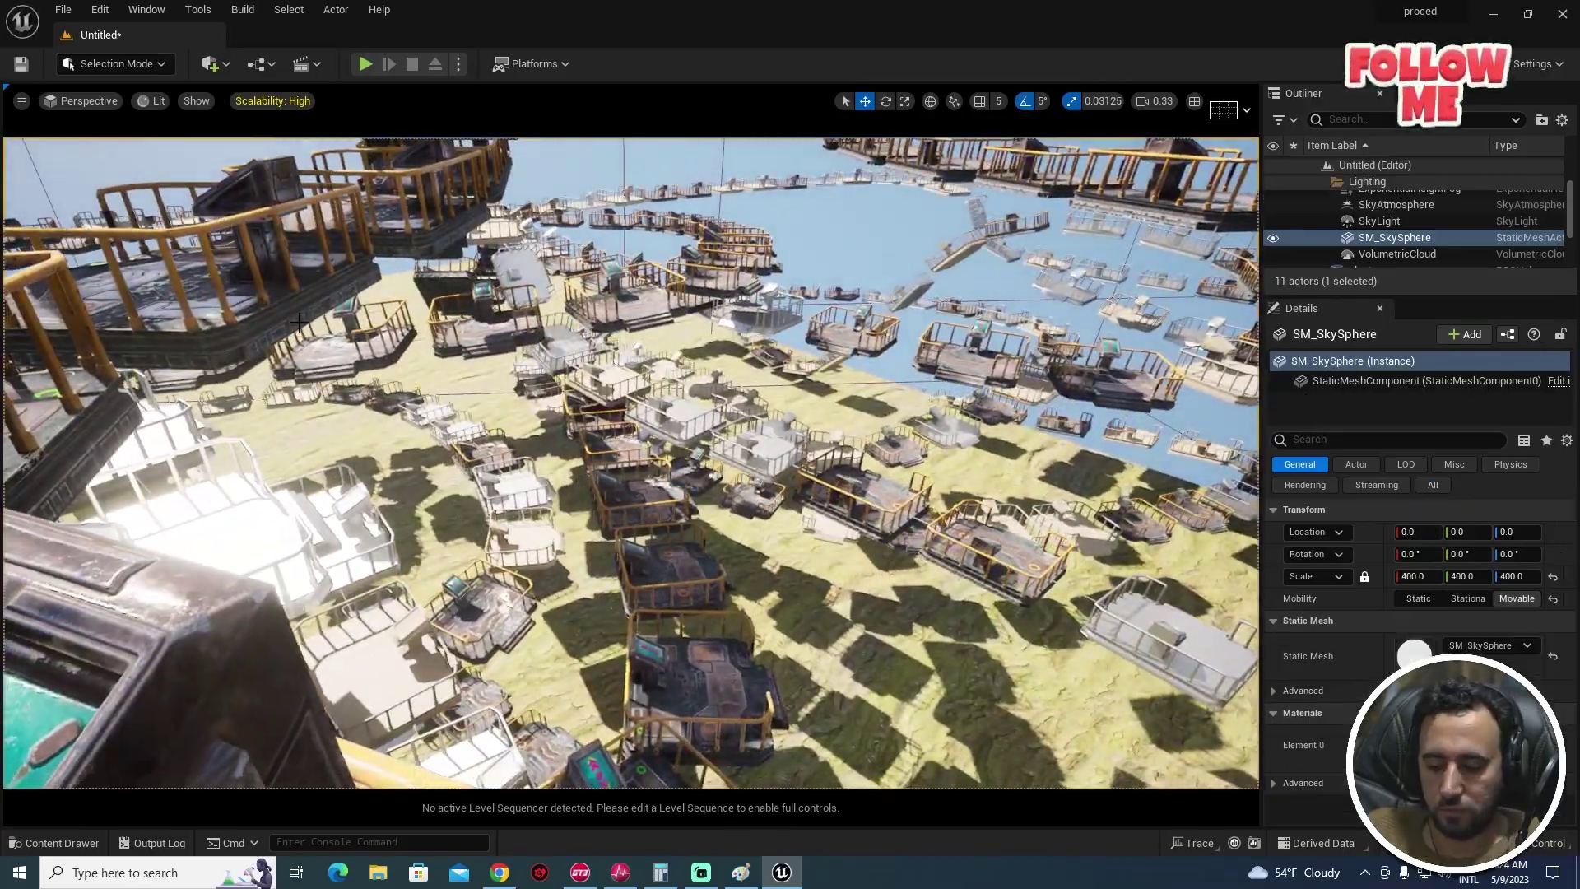
key(F11)
right_drag(299, 323, 298, 321)
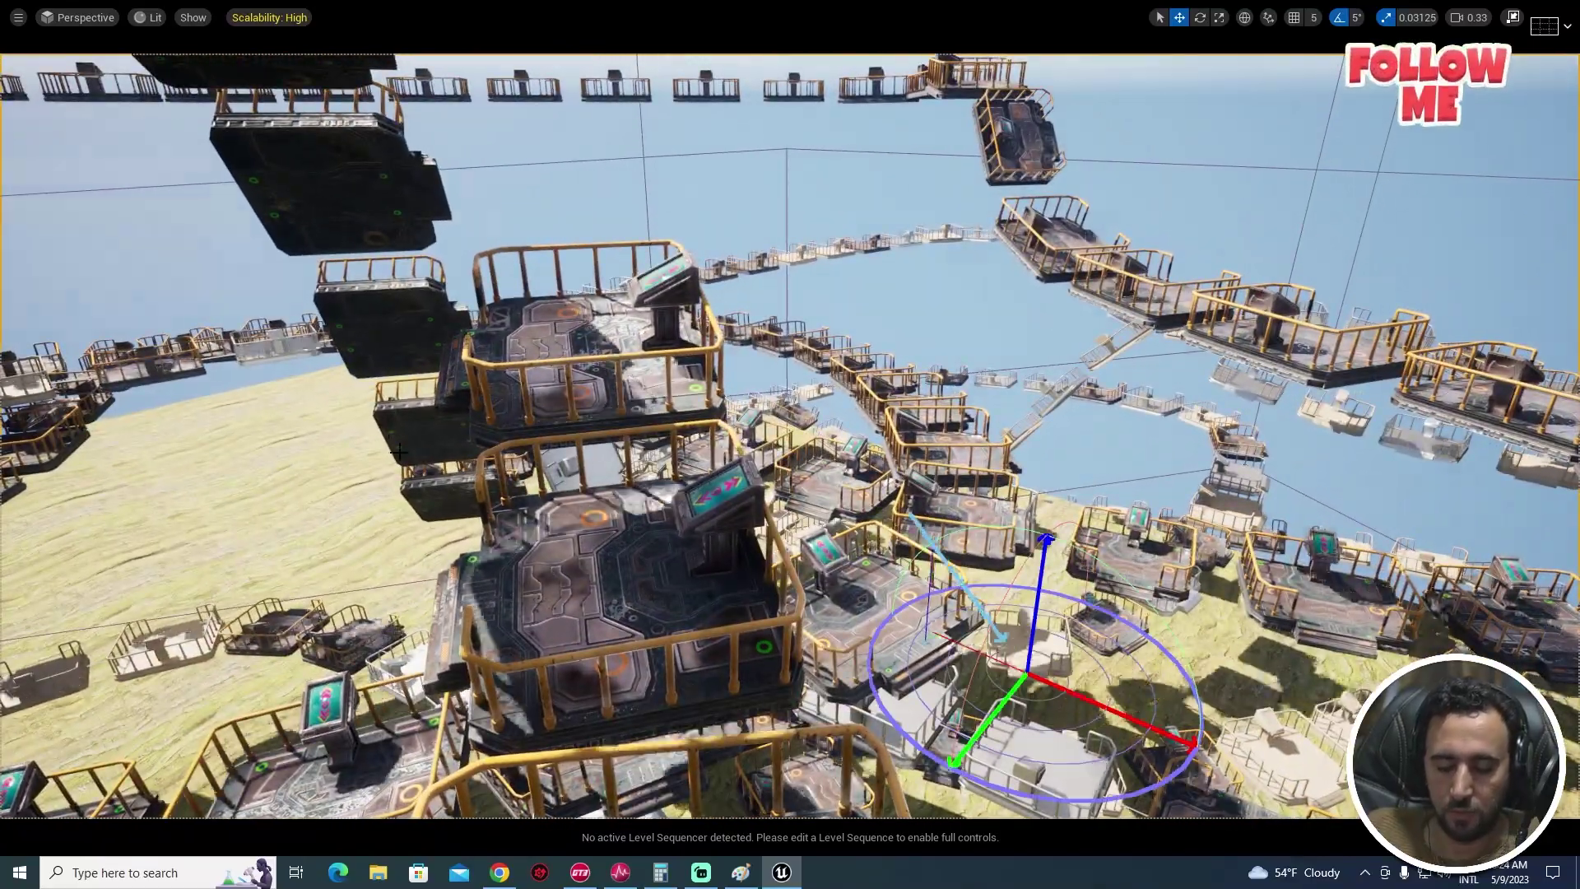
Step: Rotate the directional light interactively so the sun casts the platforms' shadows across the floor from a new angle
key(ctrl+l)
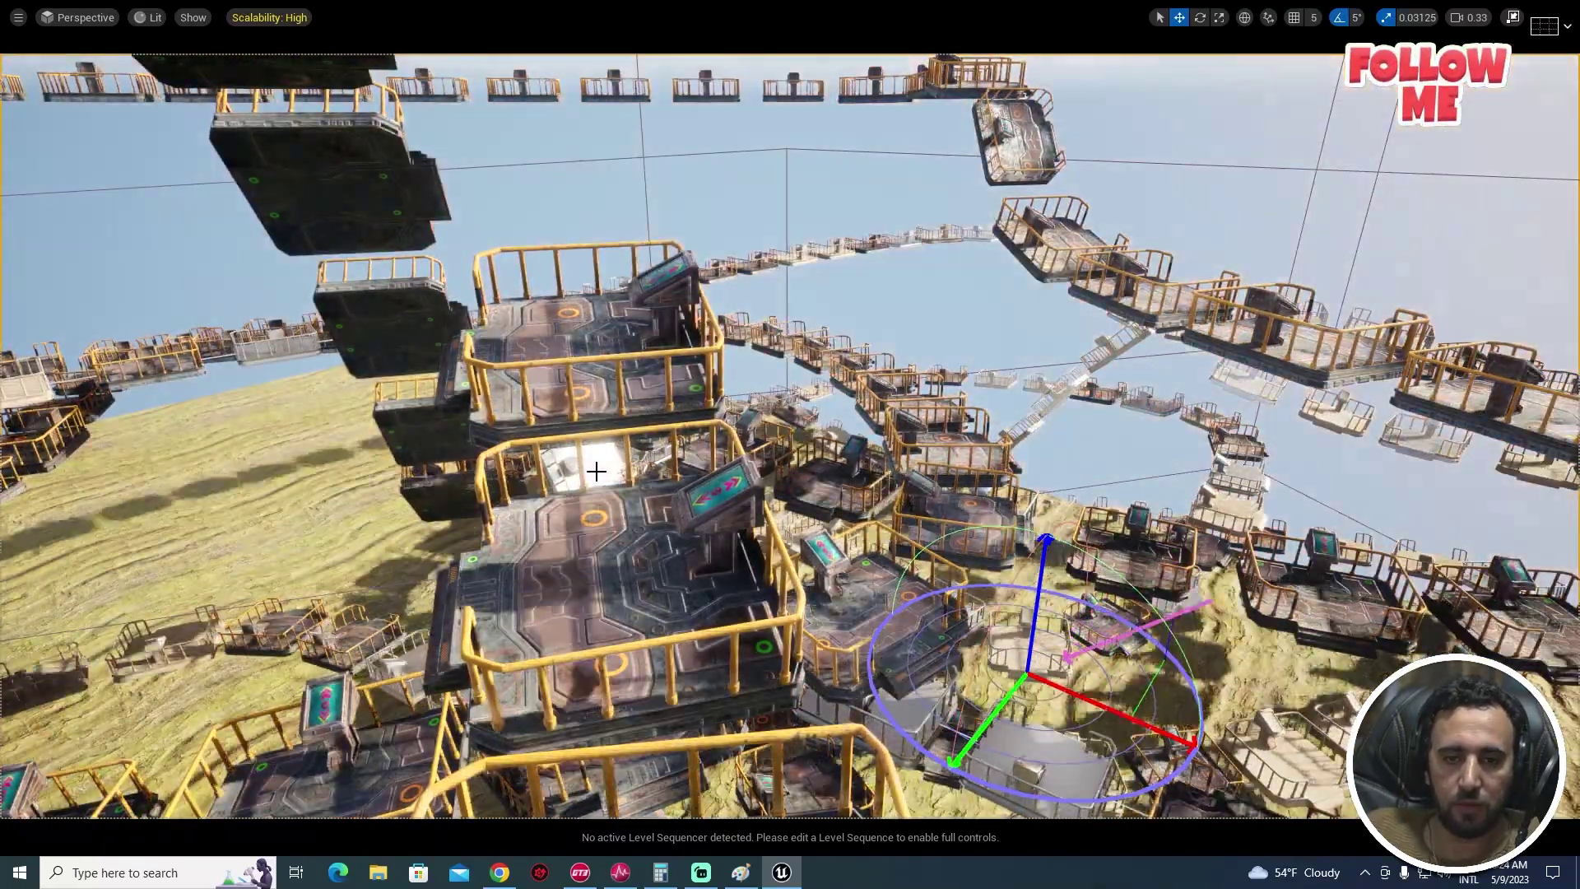
key(ctrl+l)
key(ctrl+l)
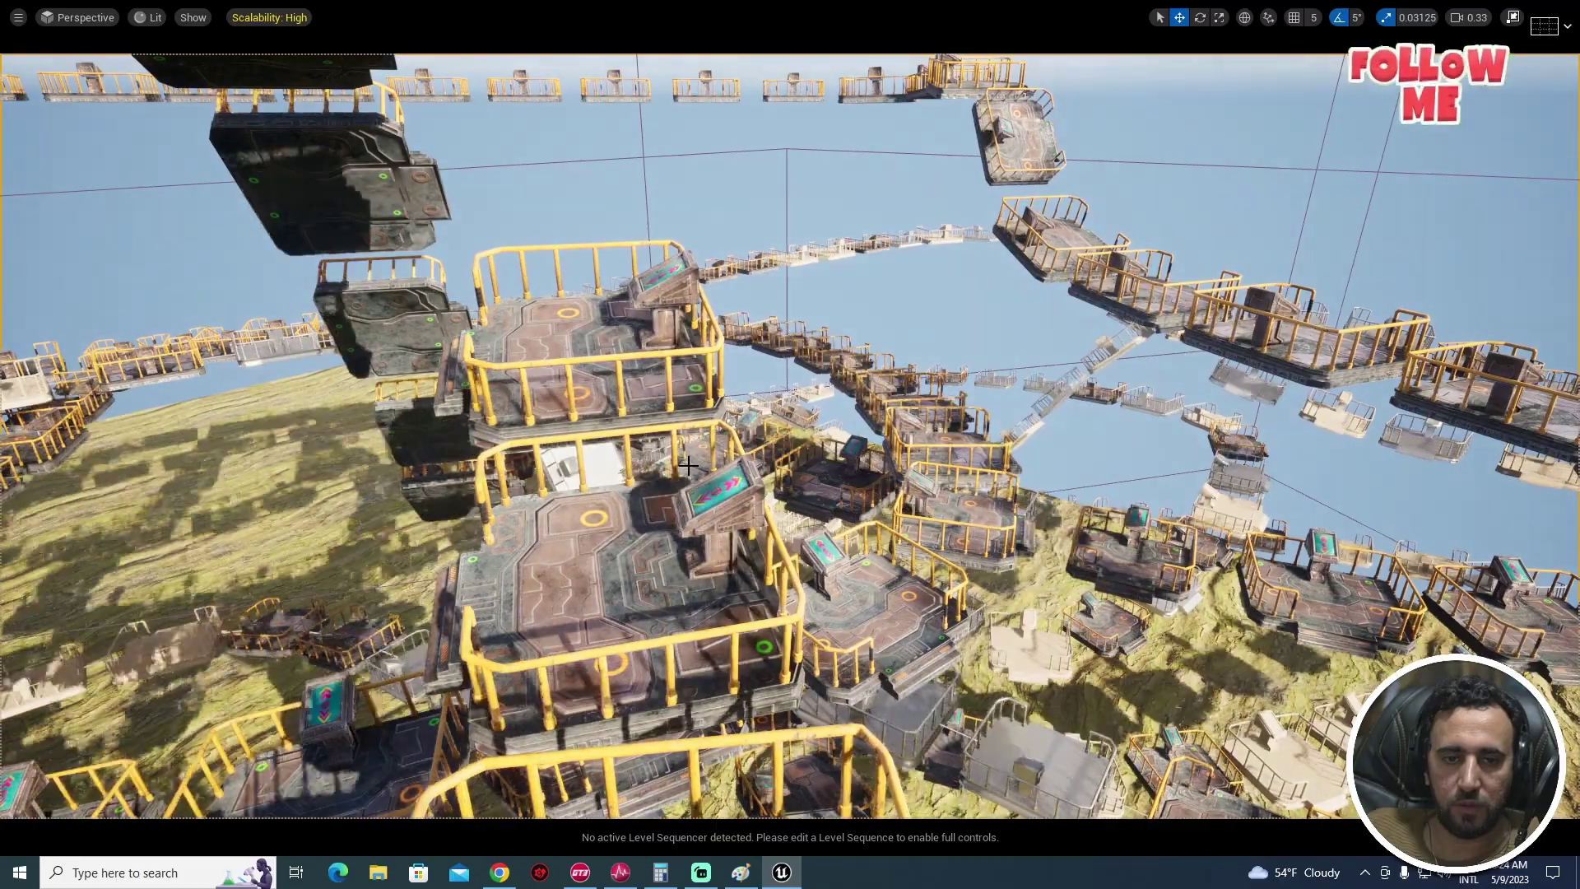
key(ctrl+l)
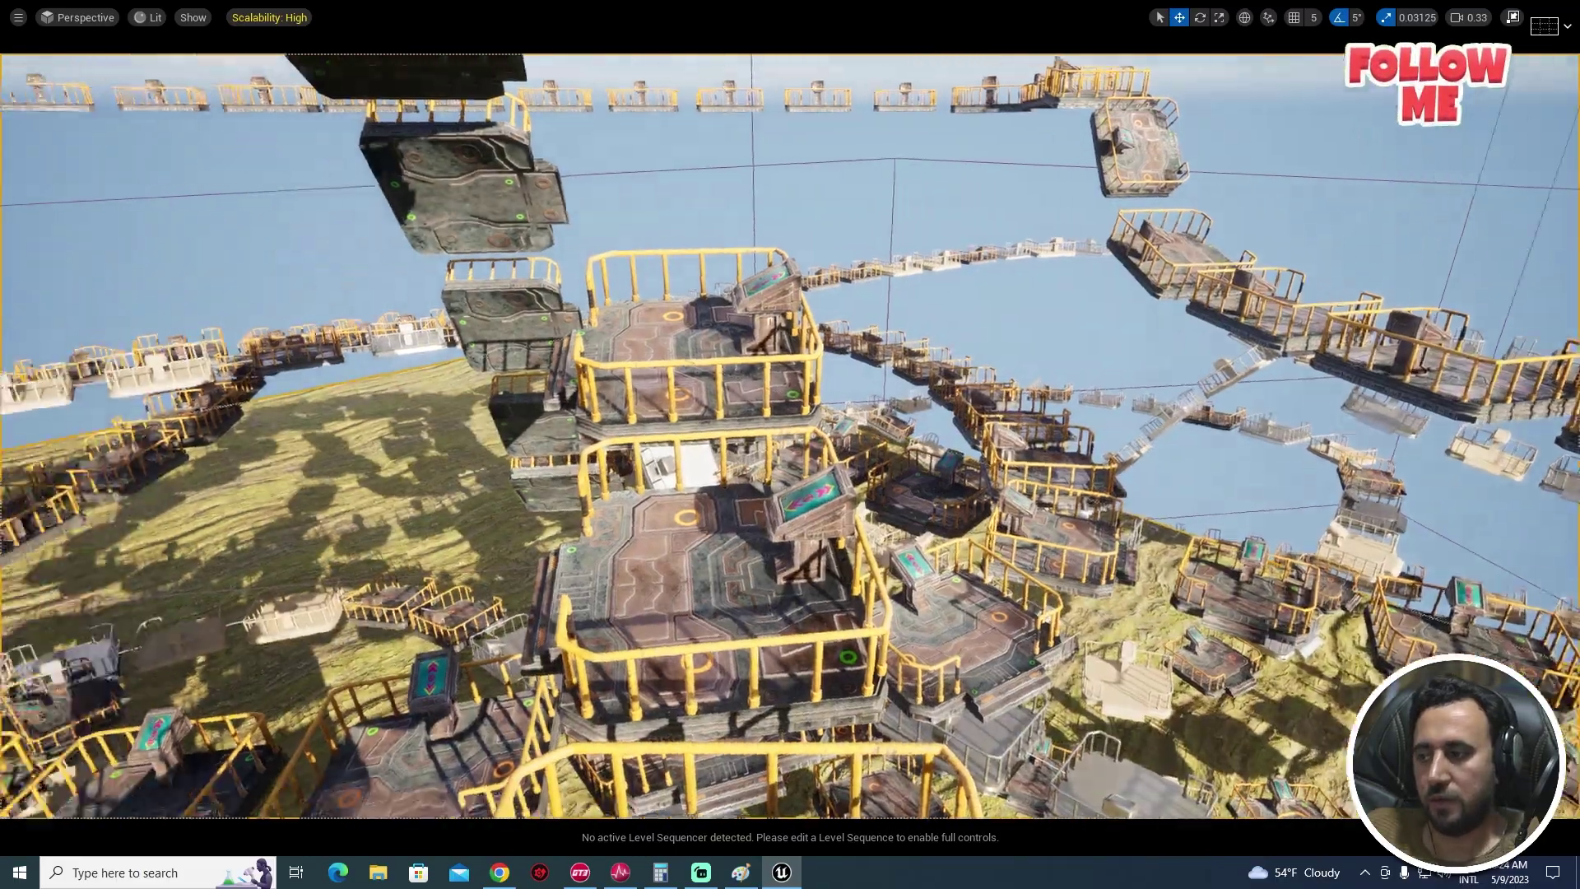
Step: Fly through the platform paths in the full-screen viewport to examine their layout and lighting
right_drag(790, 445, 642, 543)
key(w)
right_drag(790, 444, 988, 444)
key(w)
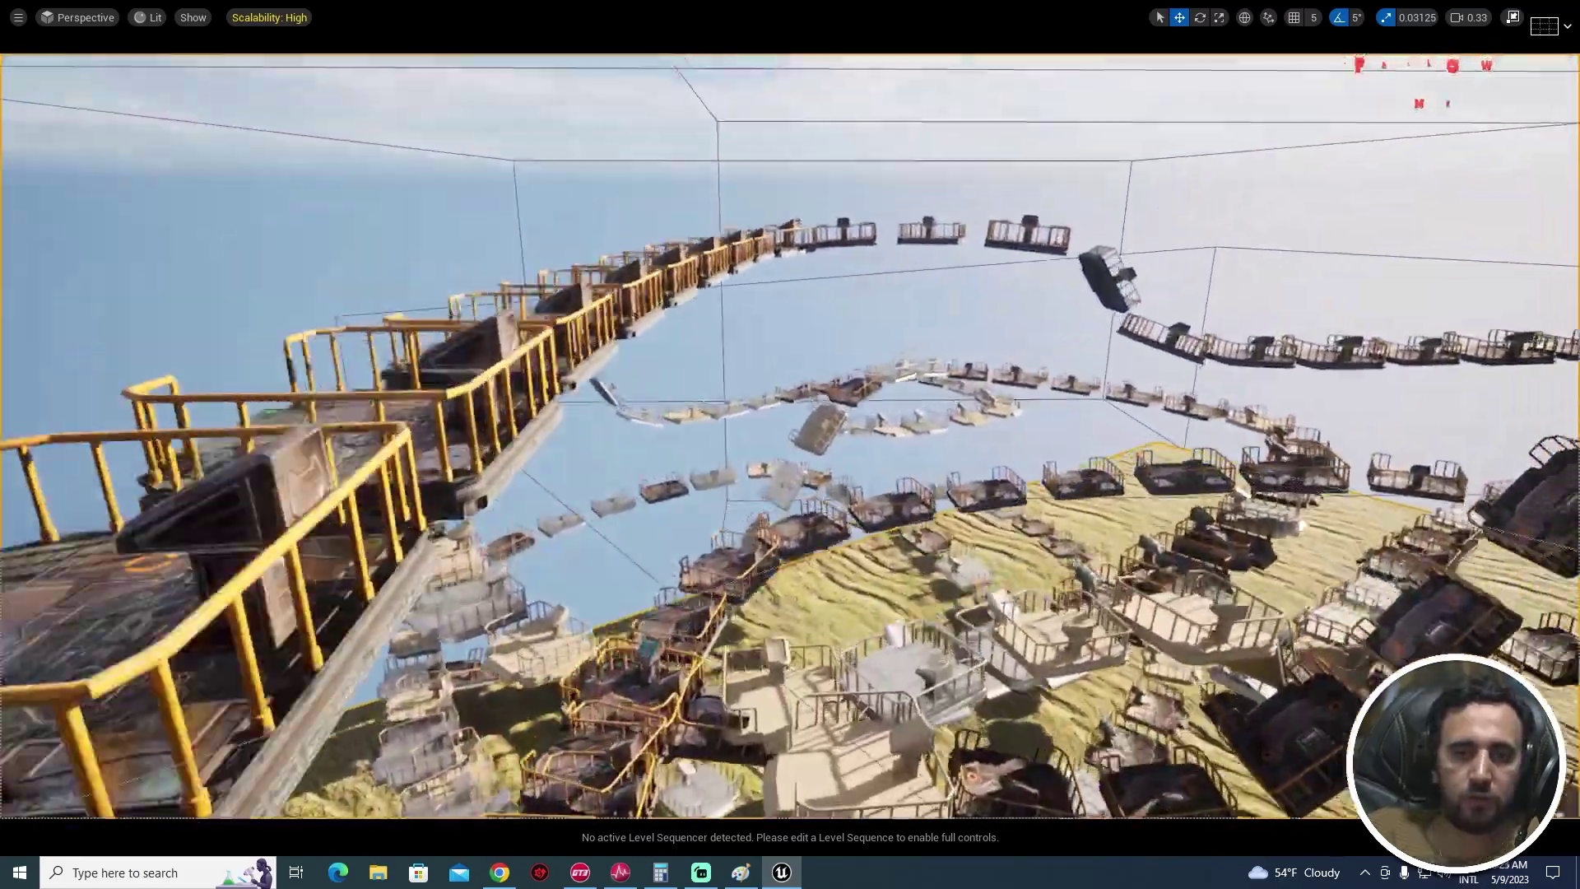